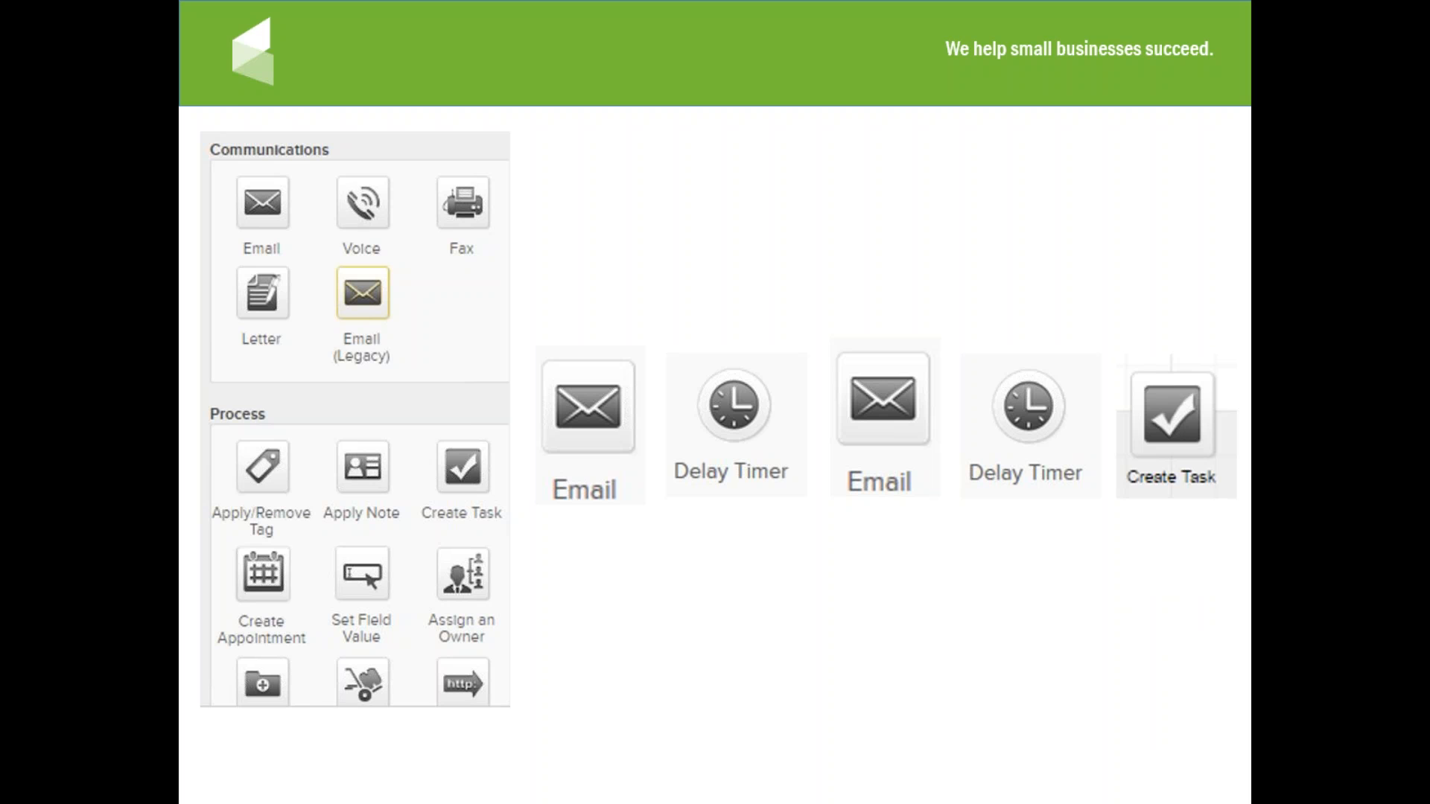
Step: Advance the slideshow to the slide showing a goal leading into a sequence
key(Right)
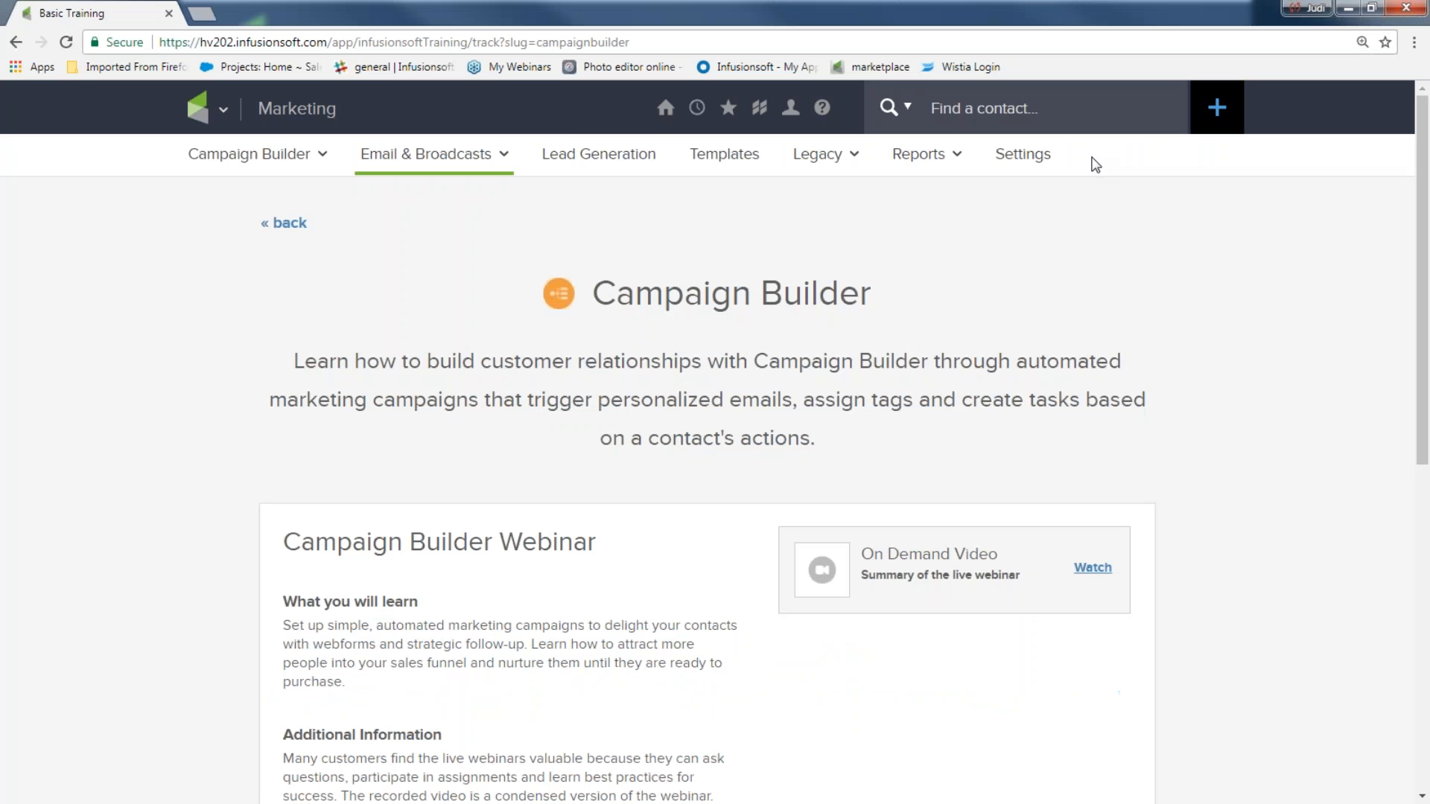
Step: Go to the Dashboard, then Marketing > Campaign Builder to list the existing campaigns
mouse_move(666, 107)
click(659, 240)
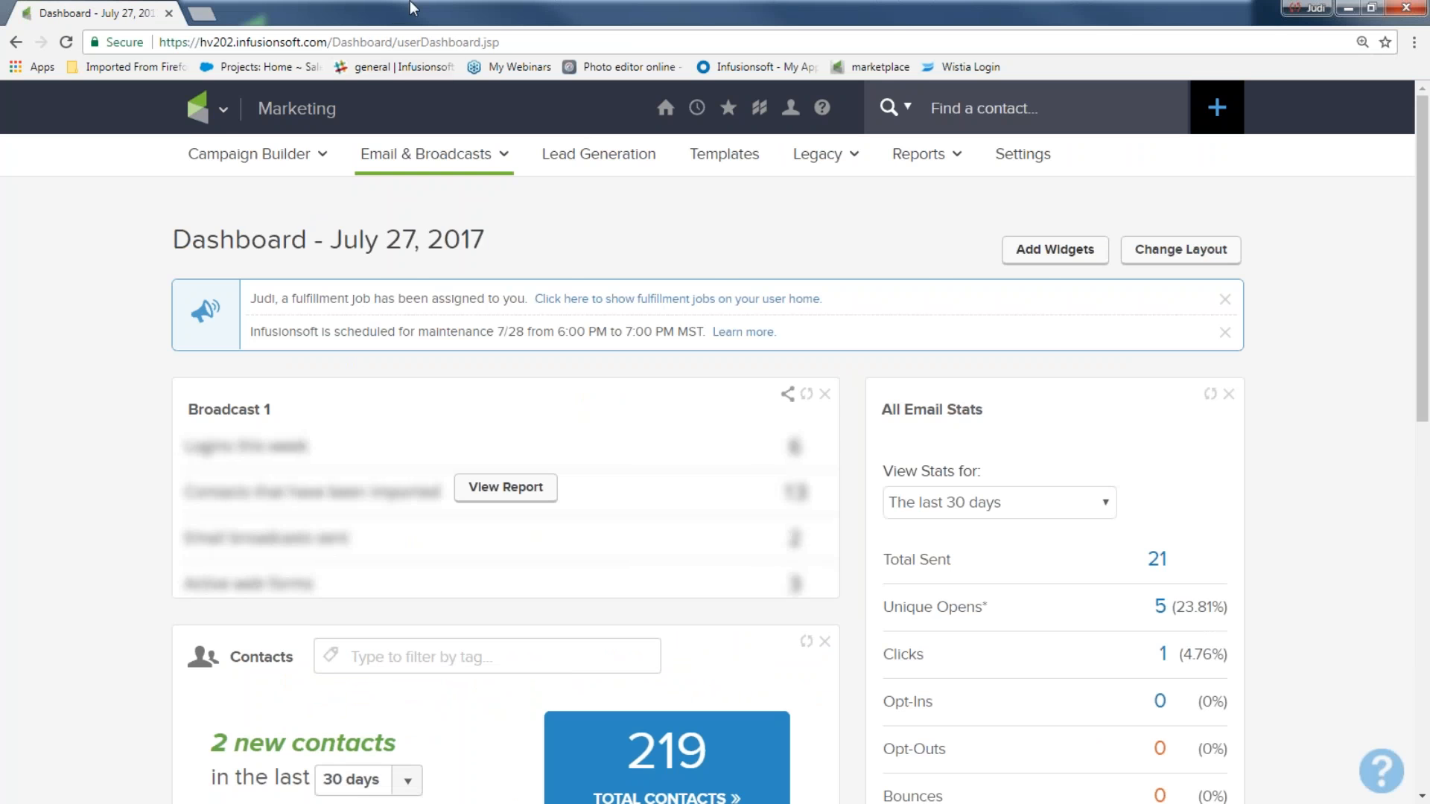
click(200, 111)
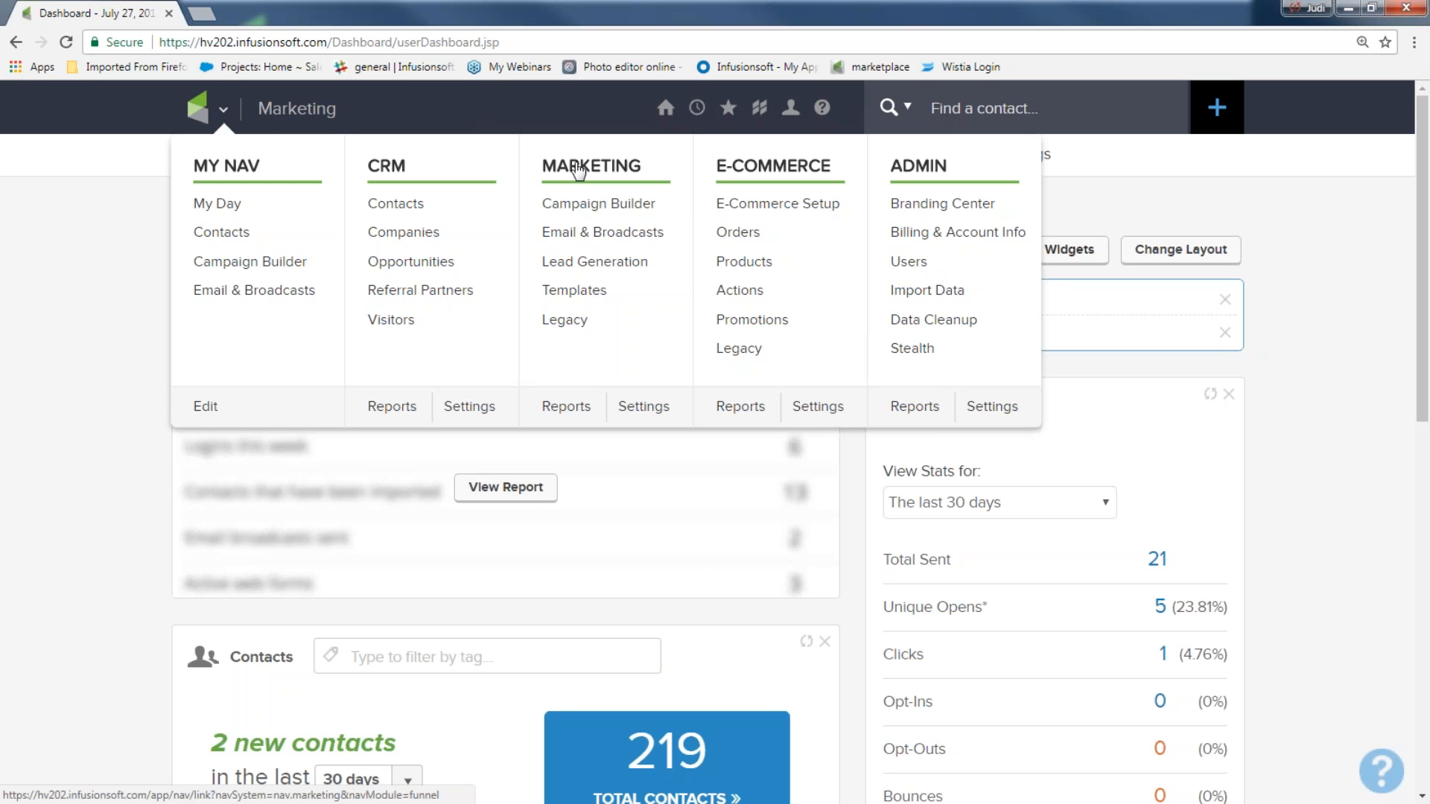
click(589, 214)
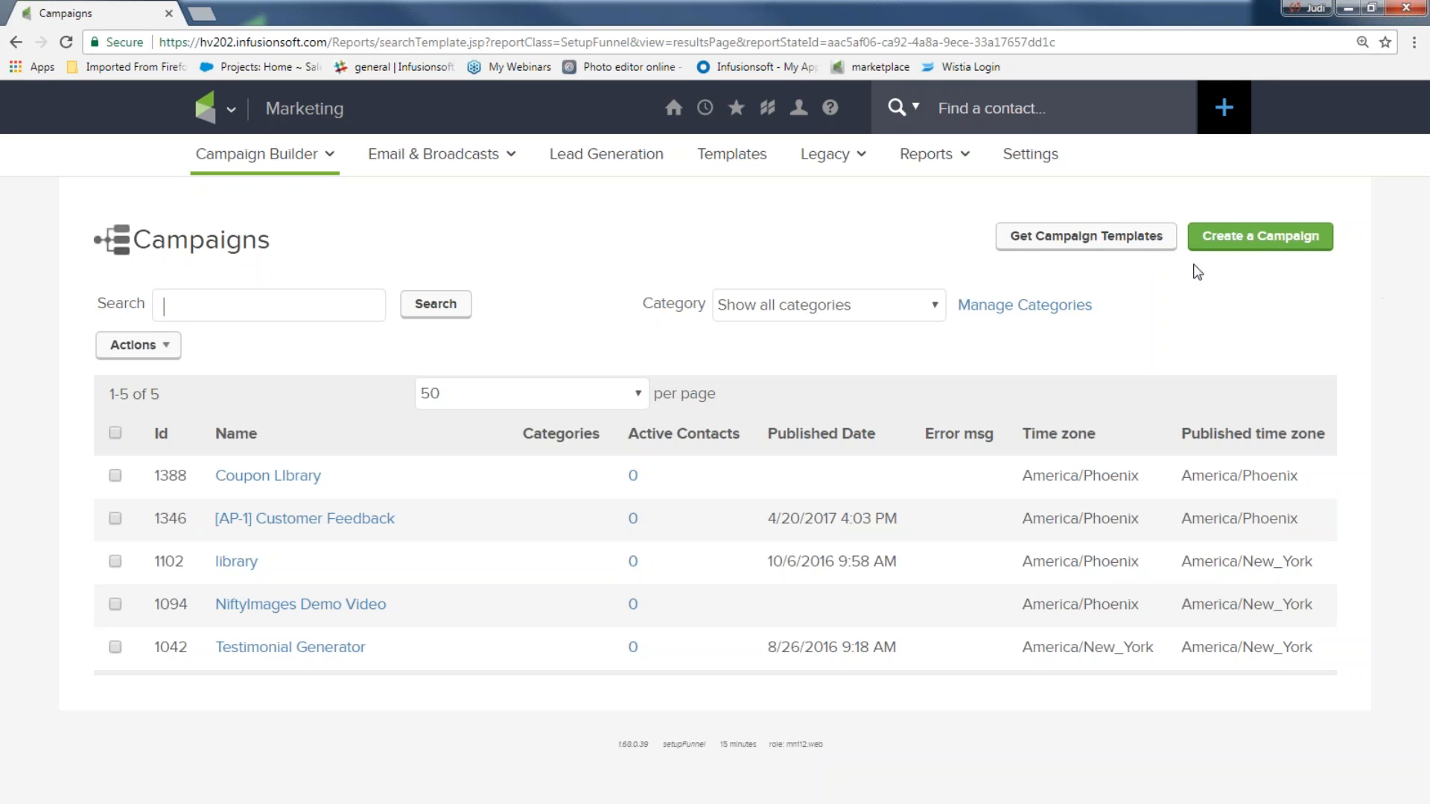
Step: Create a new campaign named 'sign up for newsletter' and save it
click(1270, 240)
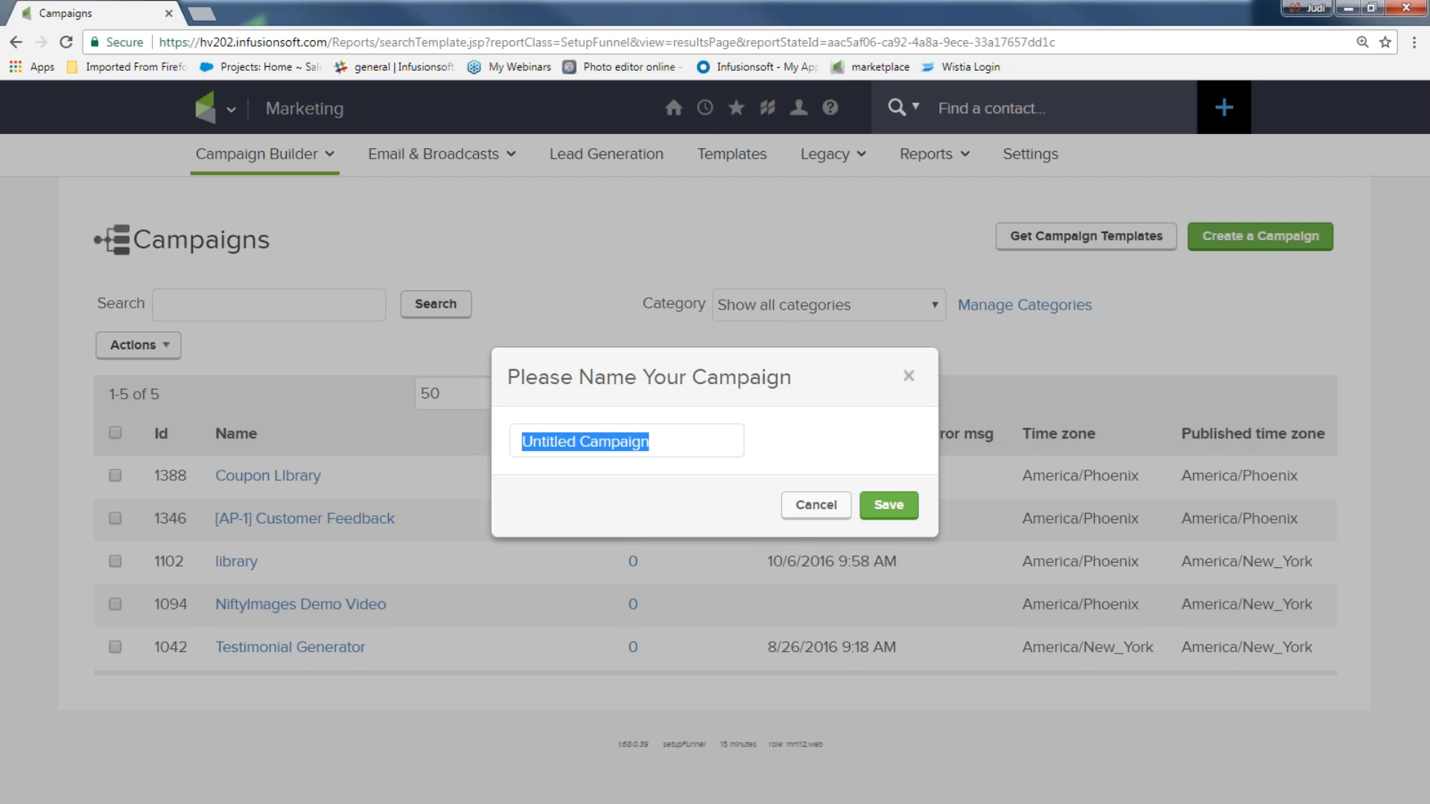
text(sign up for m)
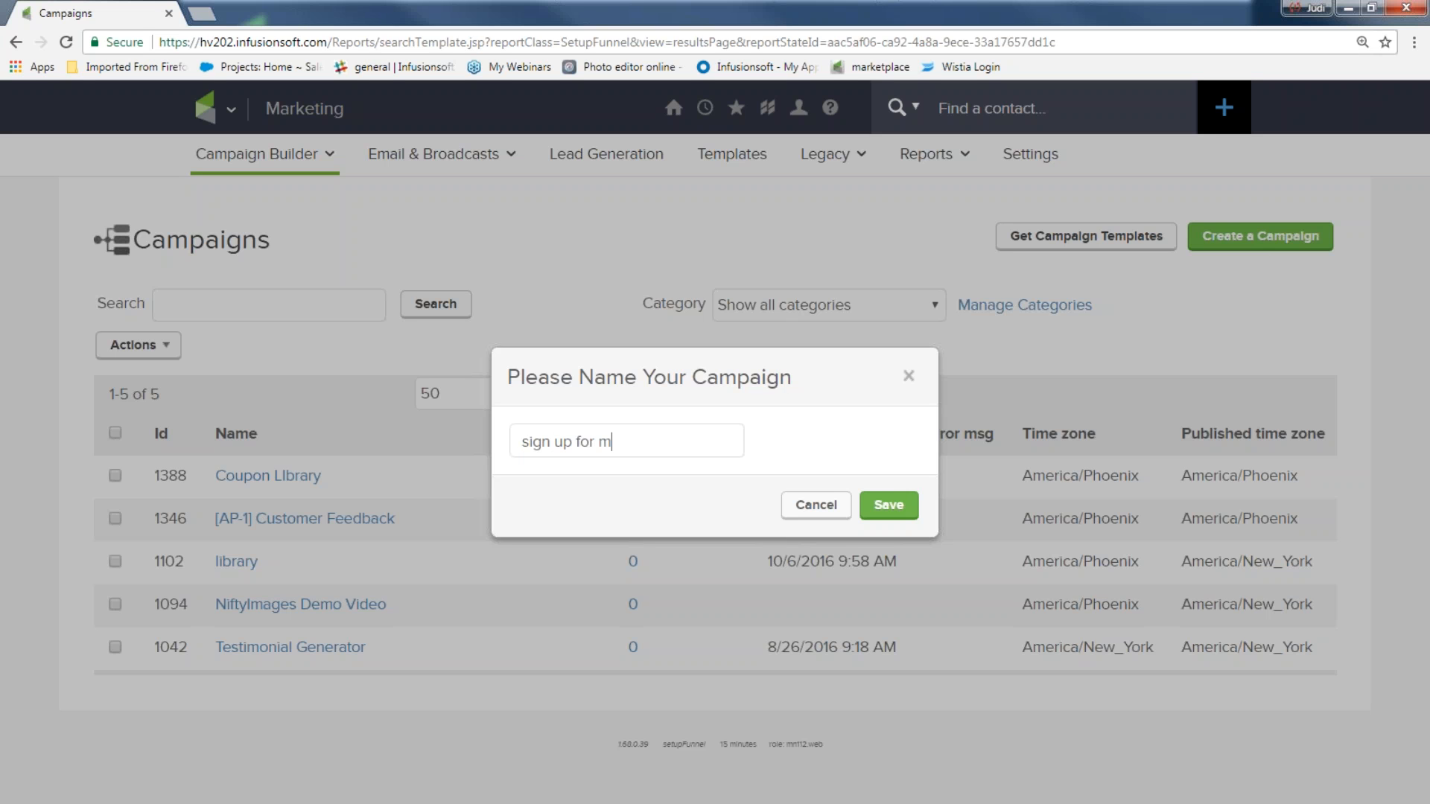
key(BackSpace)
text(newsletter)
click(888, 505)
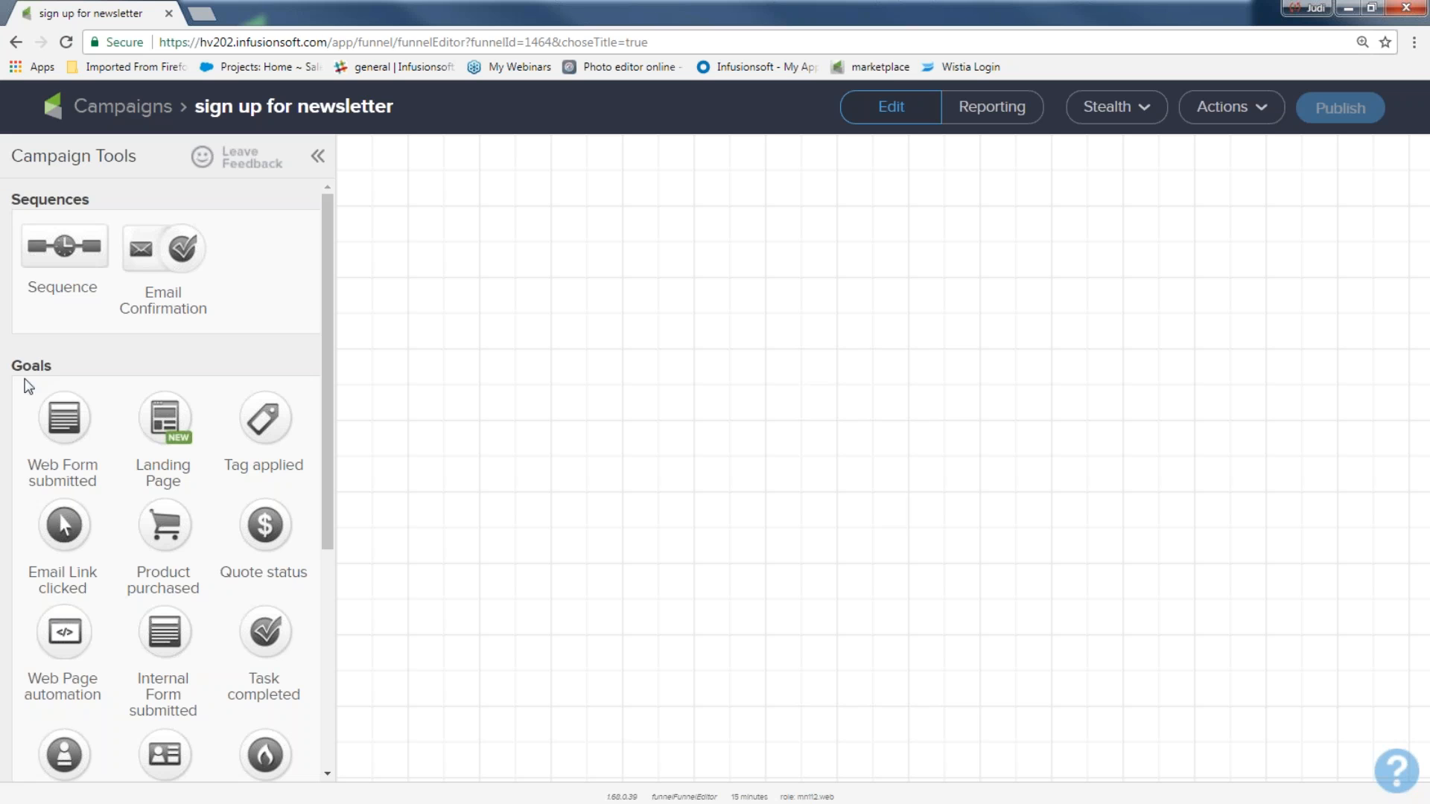
Step: Place a Web Form submitted goal on the canvas labelled 'newsletter sign up'
drag(66, 366, 33, 365)
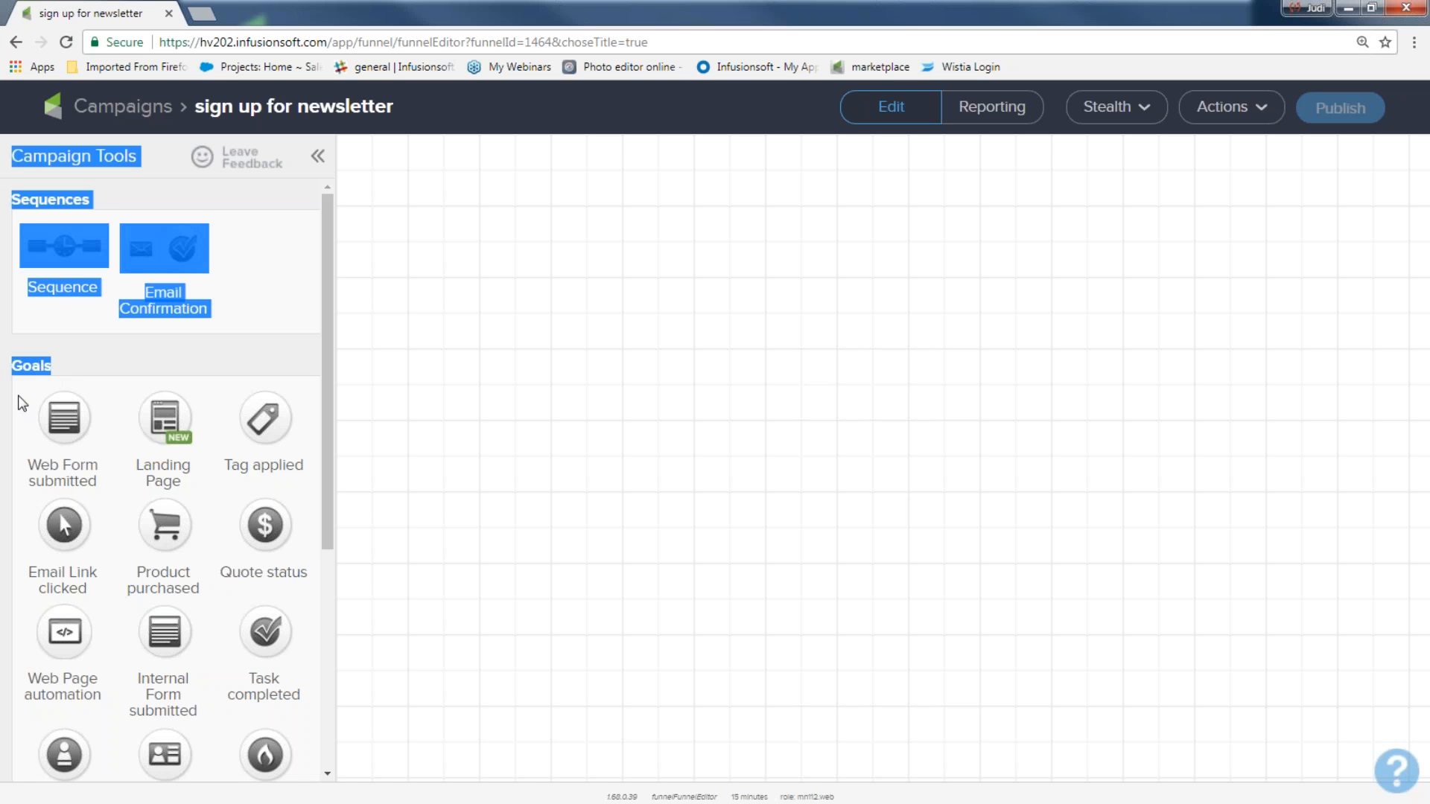
click(88, 381)
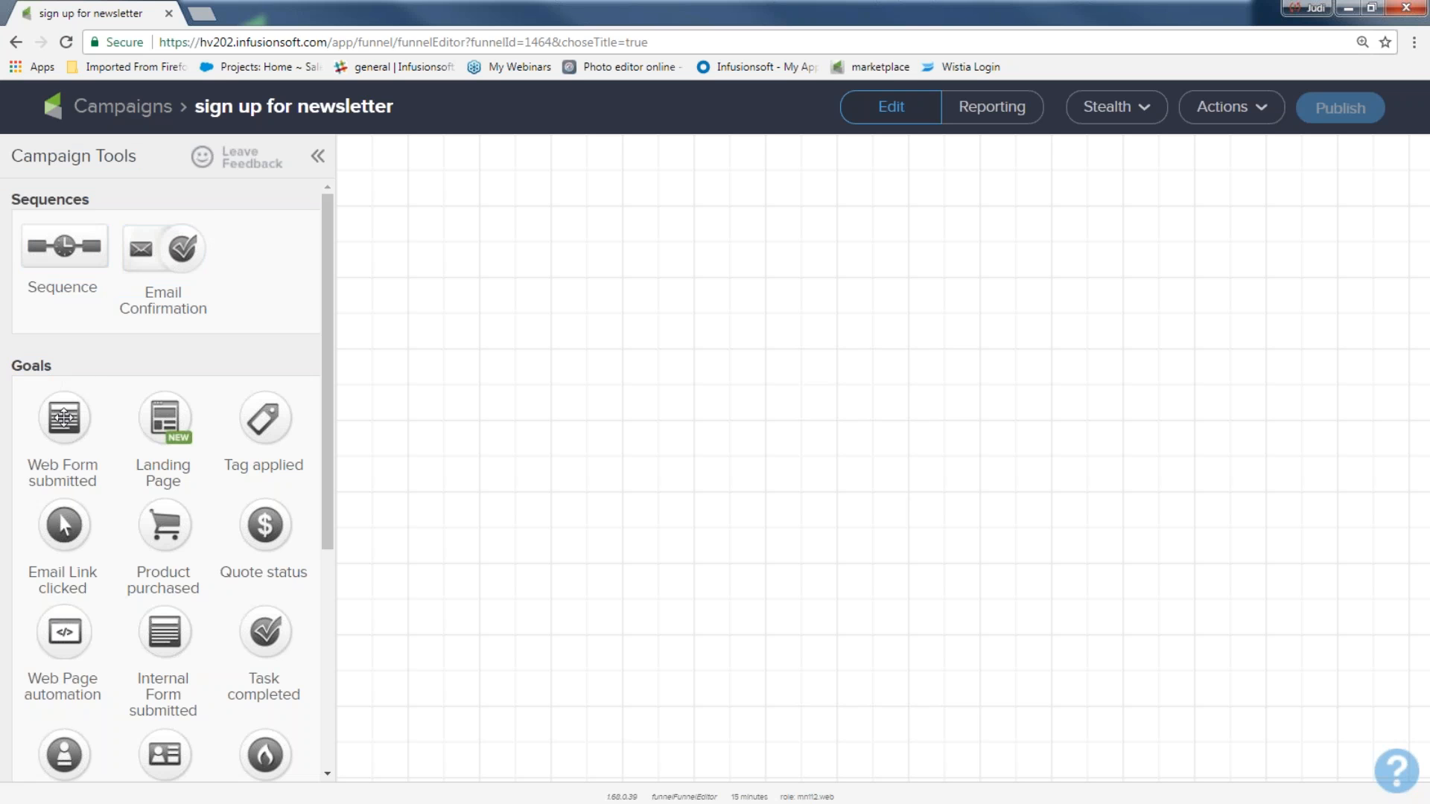
drag(64, 417, 443, 360)
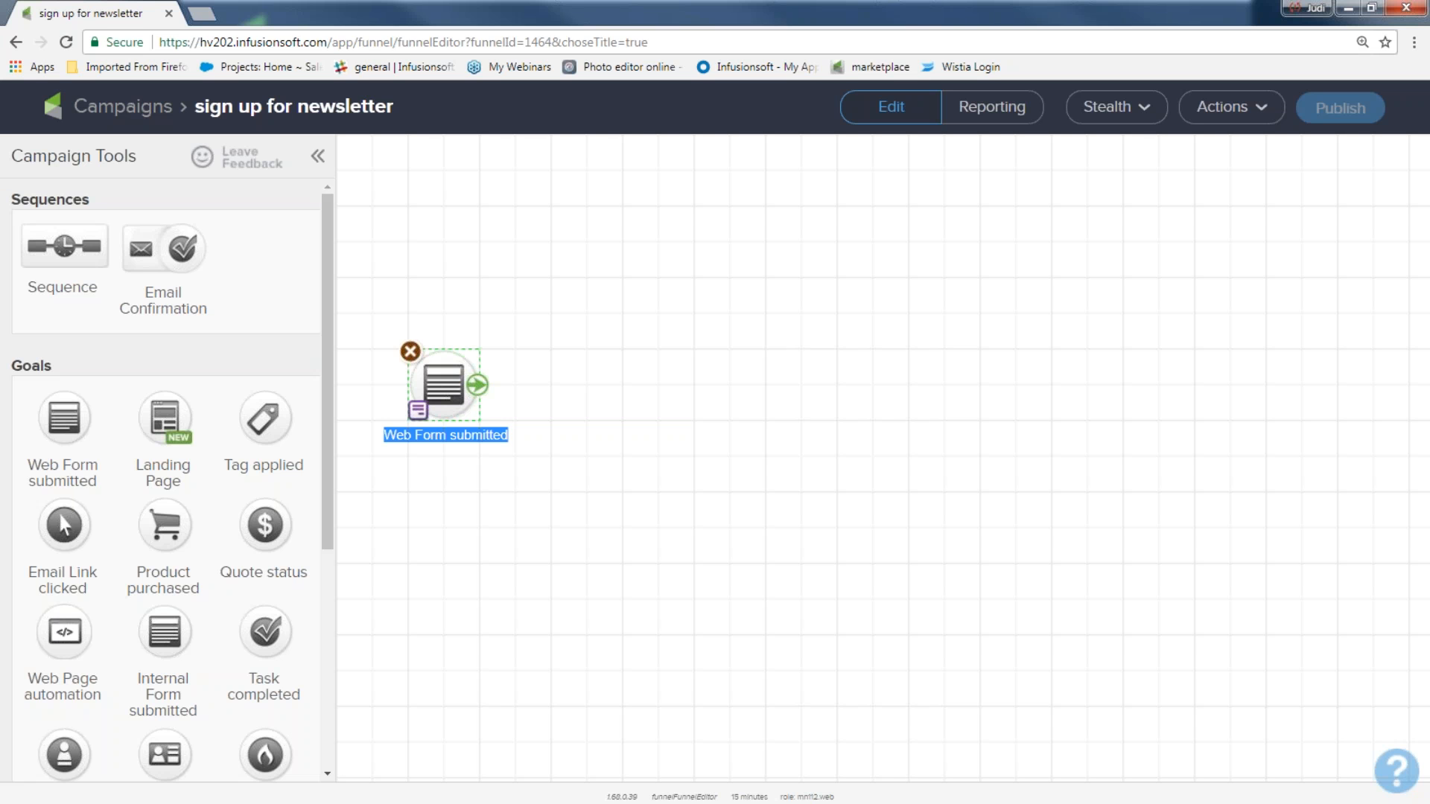
text(new)
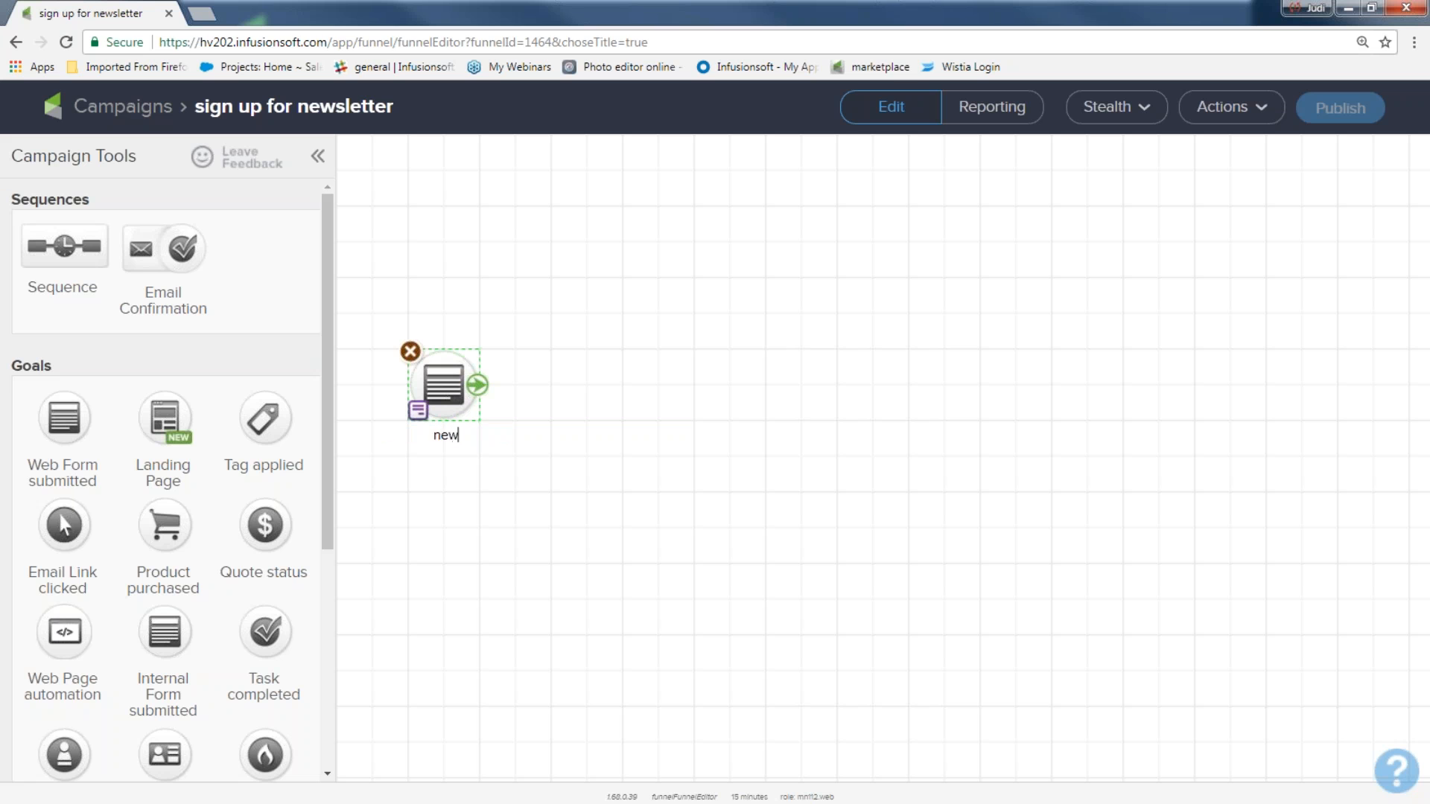
text(sletter sign up)
Step: Add a sequence right of the form goal and name it 'welcome and more'
drag(105, 200, 11, 199)
drag(47, 257, 560, 386)
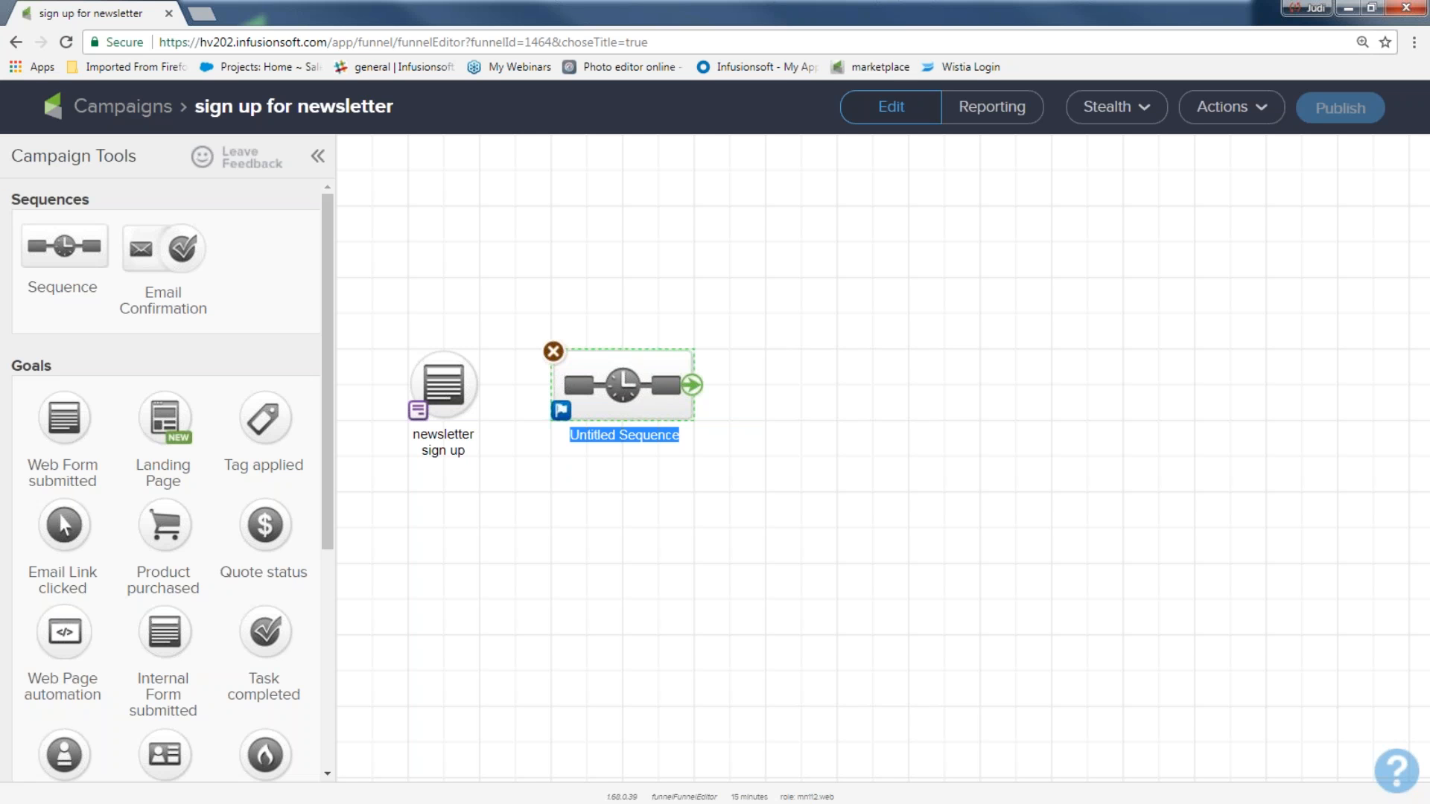
text(welcme)
key(BackSpace)
key(BackSpace)
text(ome and more)
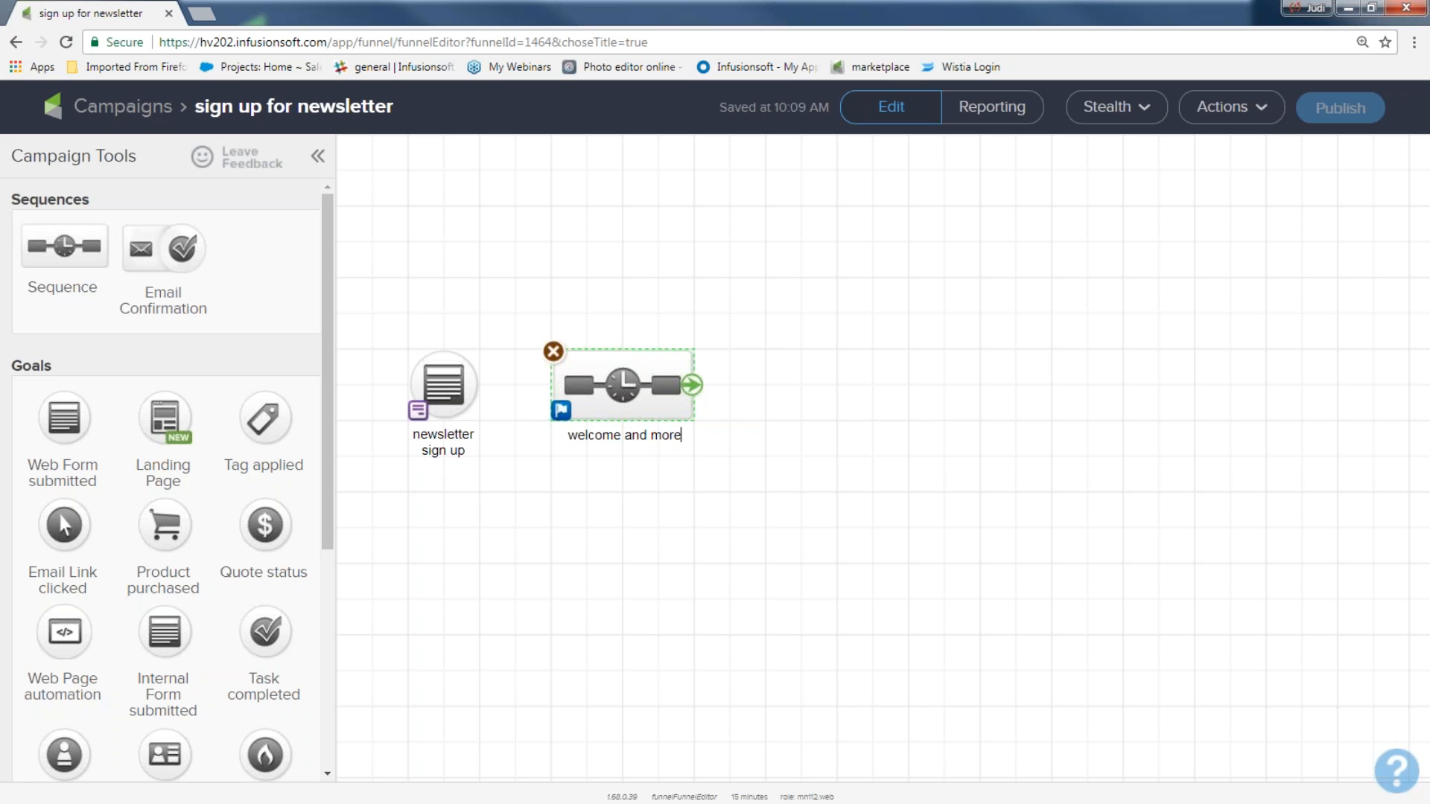
Step: Connect the 'newsletter sign up' goal to the 'welcome and more' sequence
drag(366, 298, 517, 539)
drag(515, 297, 743, 520)
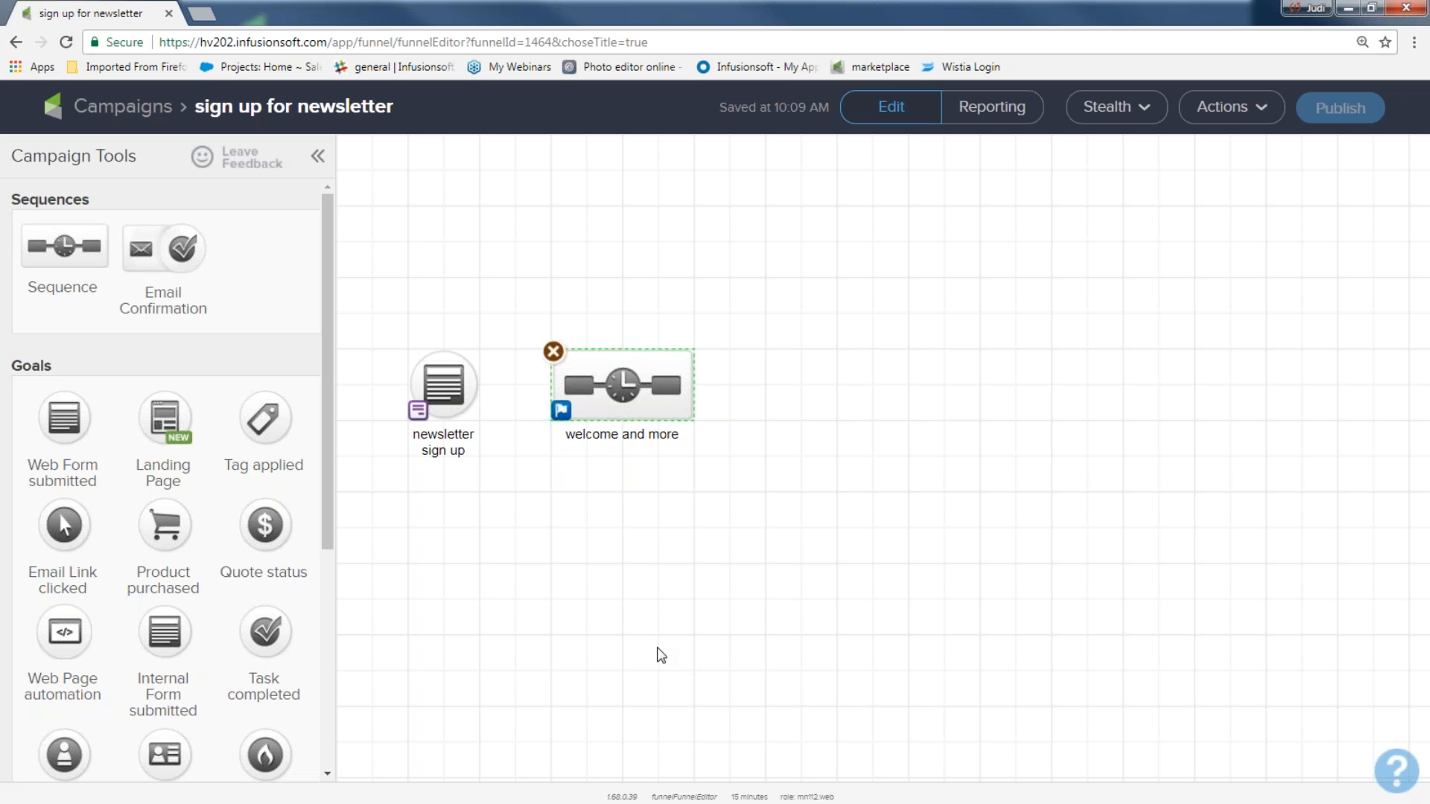
mouse_move(475, 387)
drag(479, 395, 641, 408)
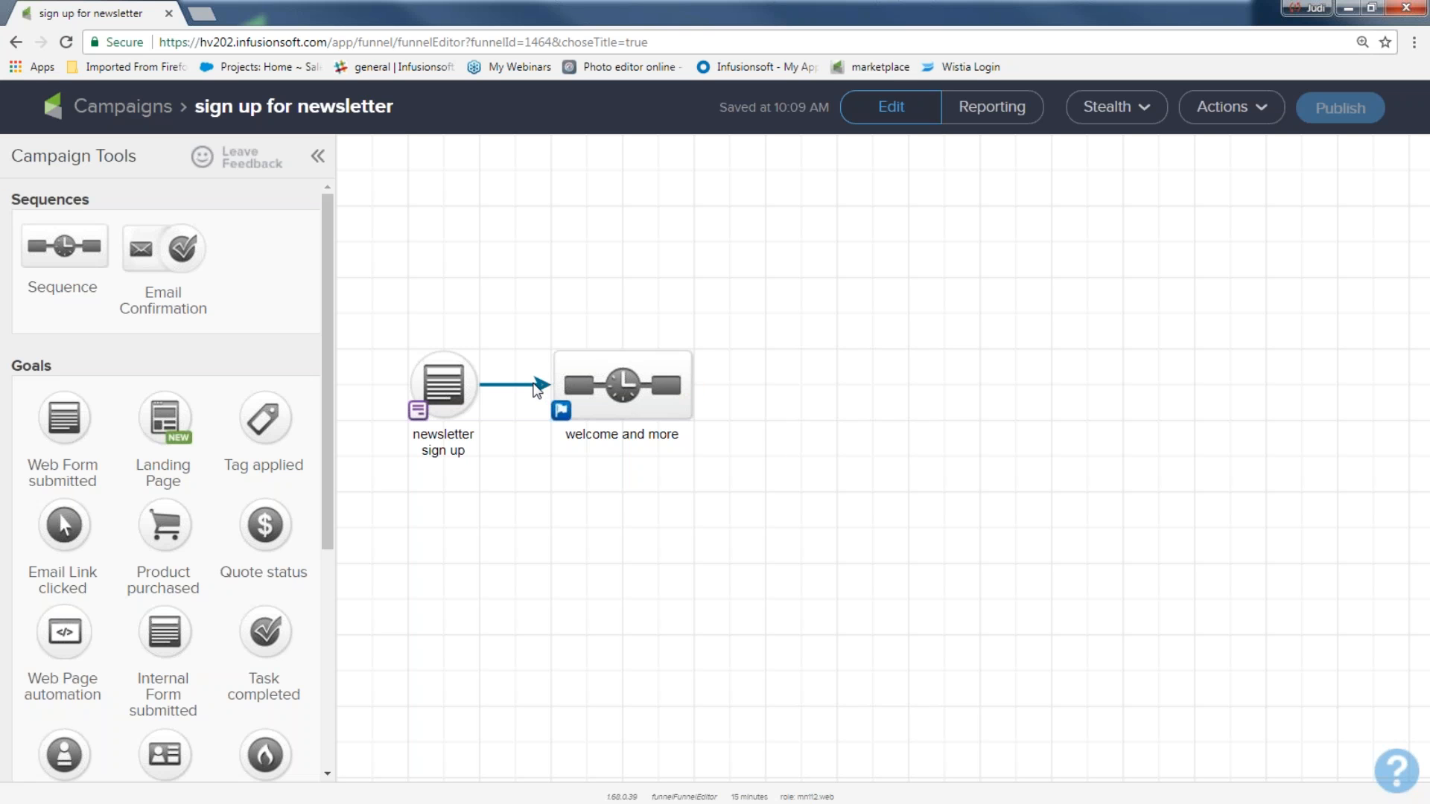
Step: Delete and redraw the link from the form goal to 'welcome and more'
click(534, 383)
key(Delete)
mouse_move(447, 382)
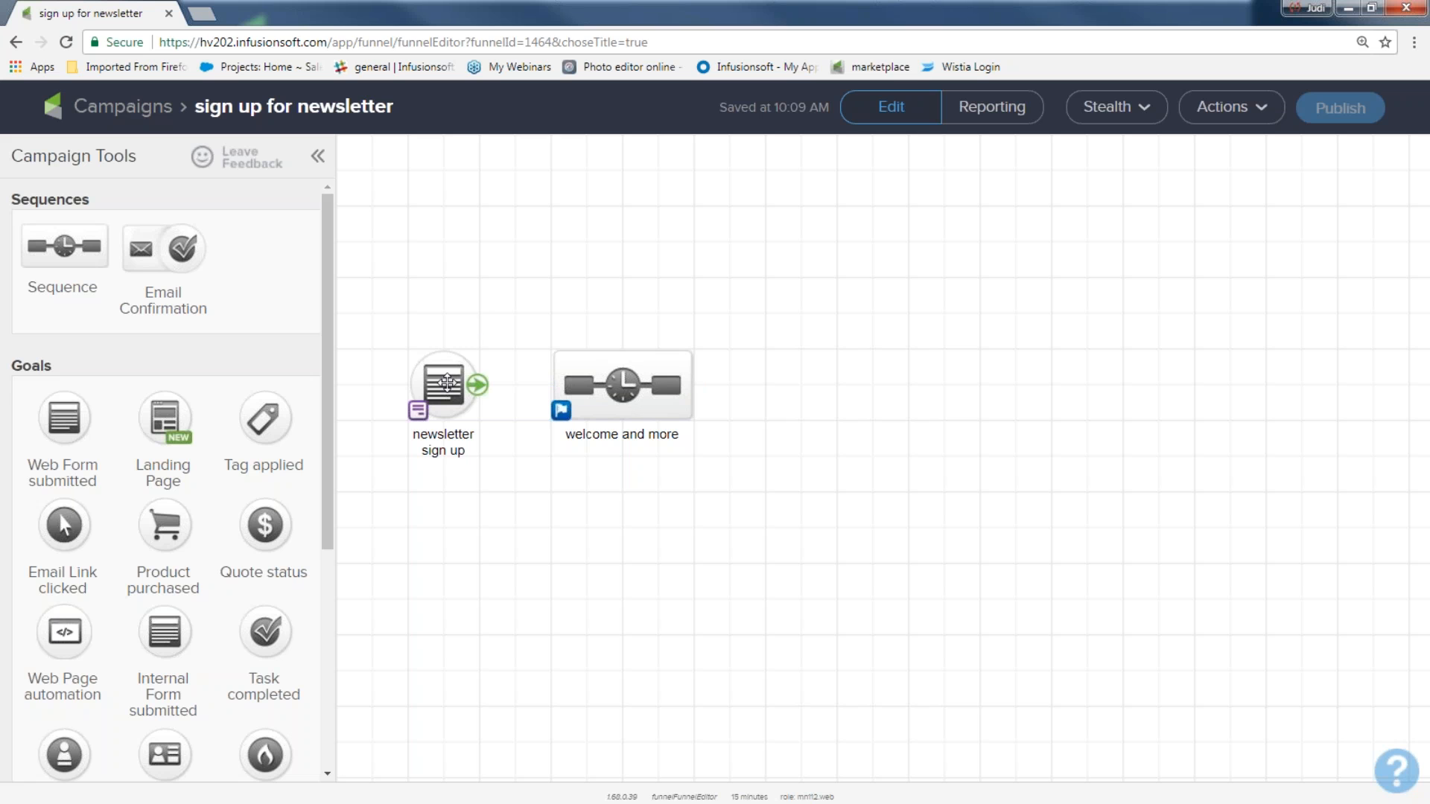
drag(478, 386, 618, 424)
Step: Add a Product purchased goal right of the sequence and connect the sequence to it
drag(165, 521, 800, 374)
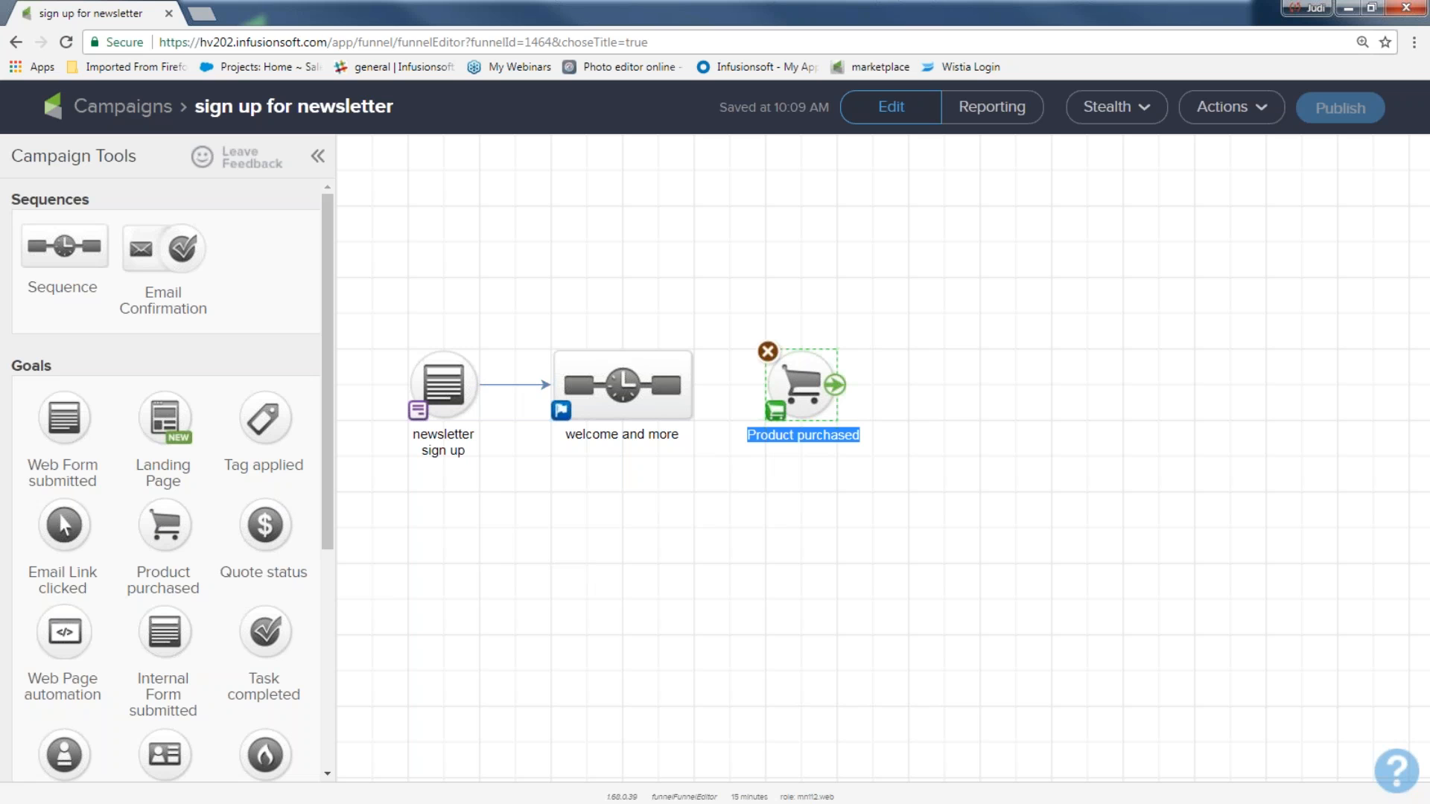
click(827, 469)
click(827, 469)
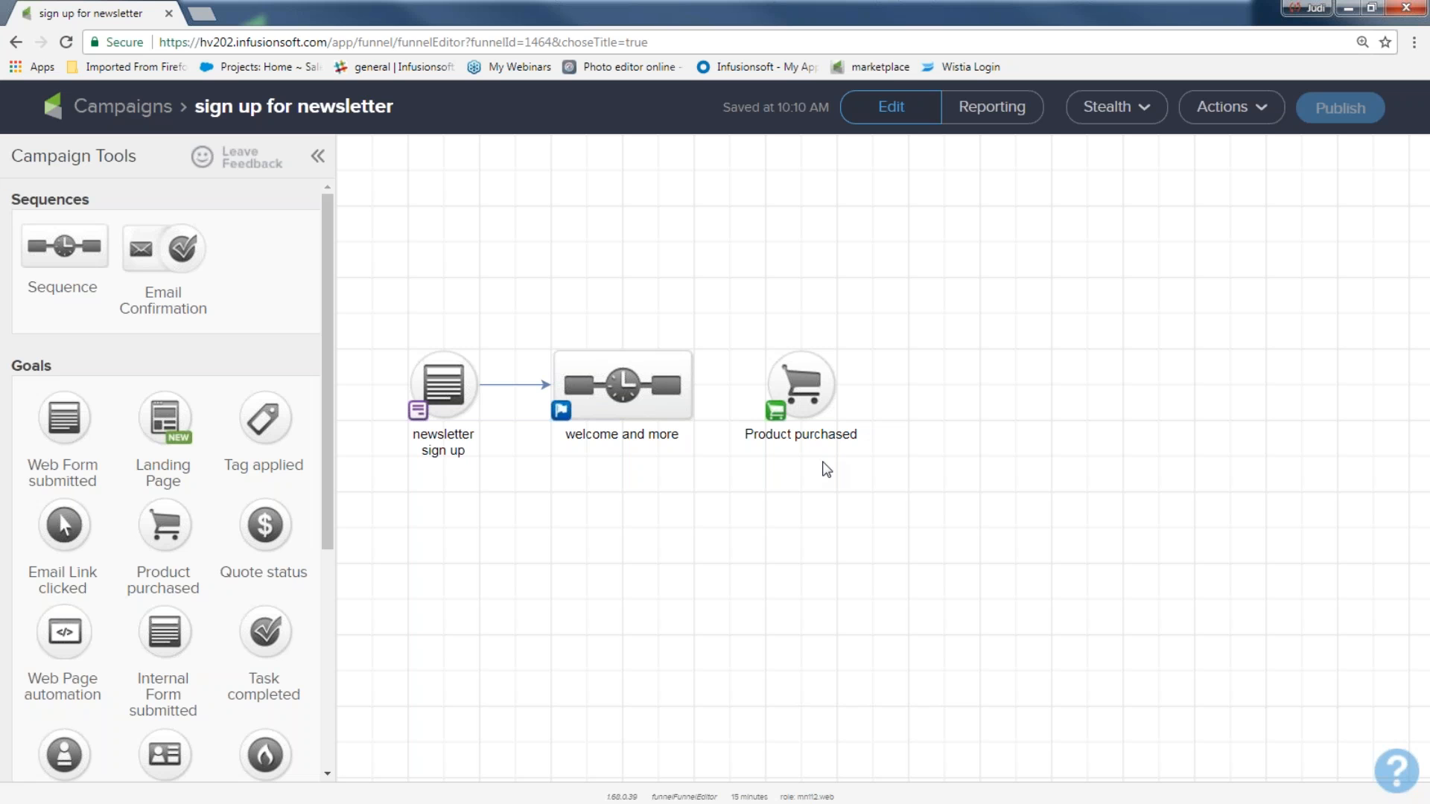
mouse_move(689, 385)
drag(692, 386, 801, 386)
Step: Select the form goal, the sequence and the Product purchased goal in turn
drag(350, 274, 511, 533)
drag(526, 291, 705, 479)
drag(719, 301, 897, 499)
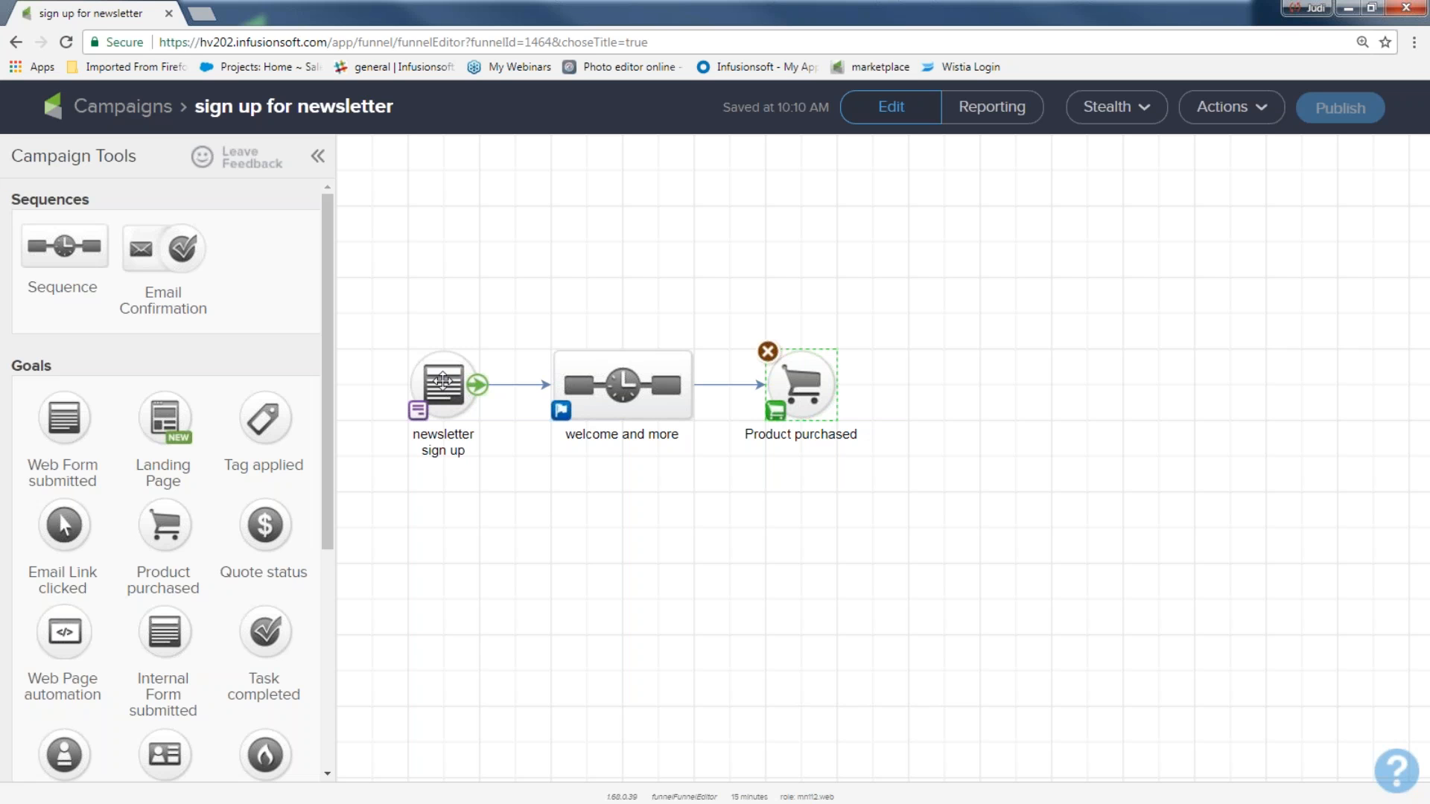
Step: Open the 'newsletter sign up' goal's web form in the design editor
click(442, 380)
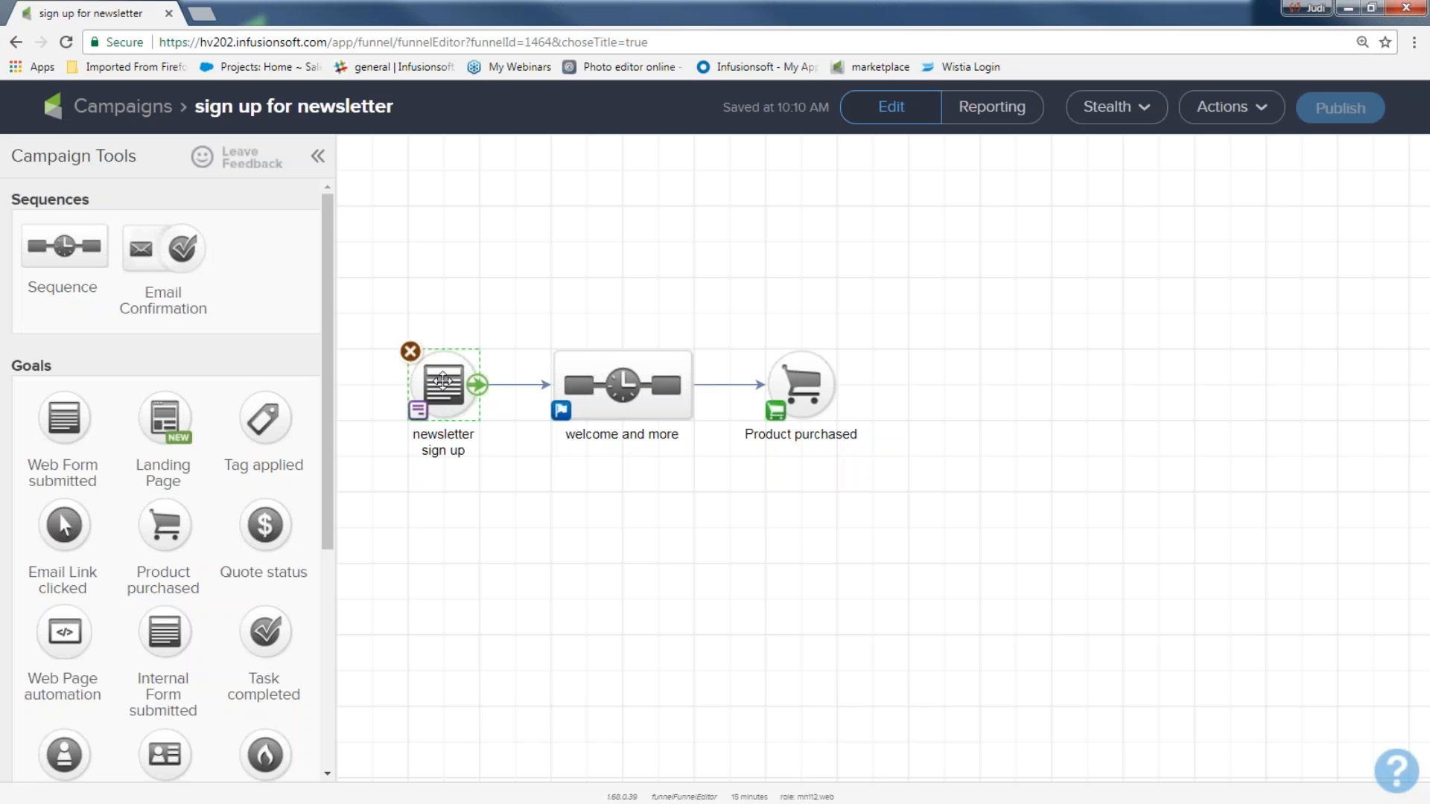
double_click(443, 380)
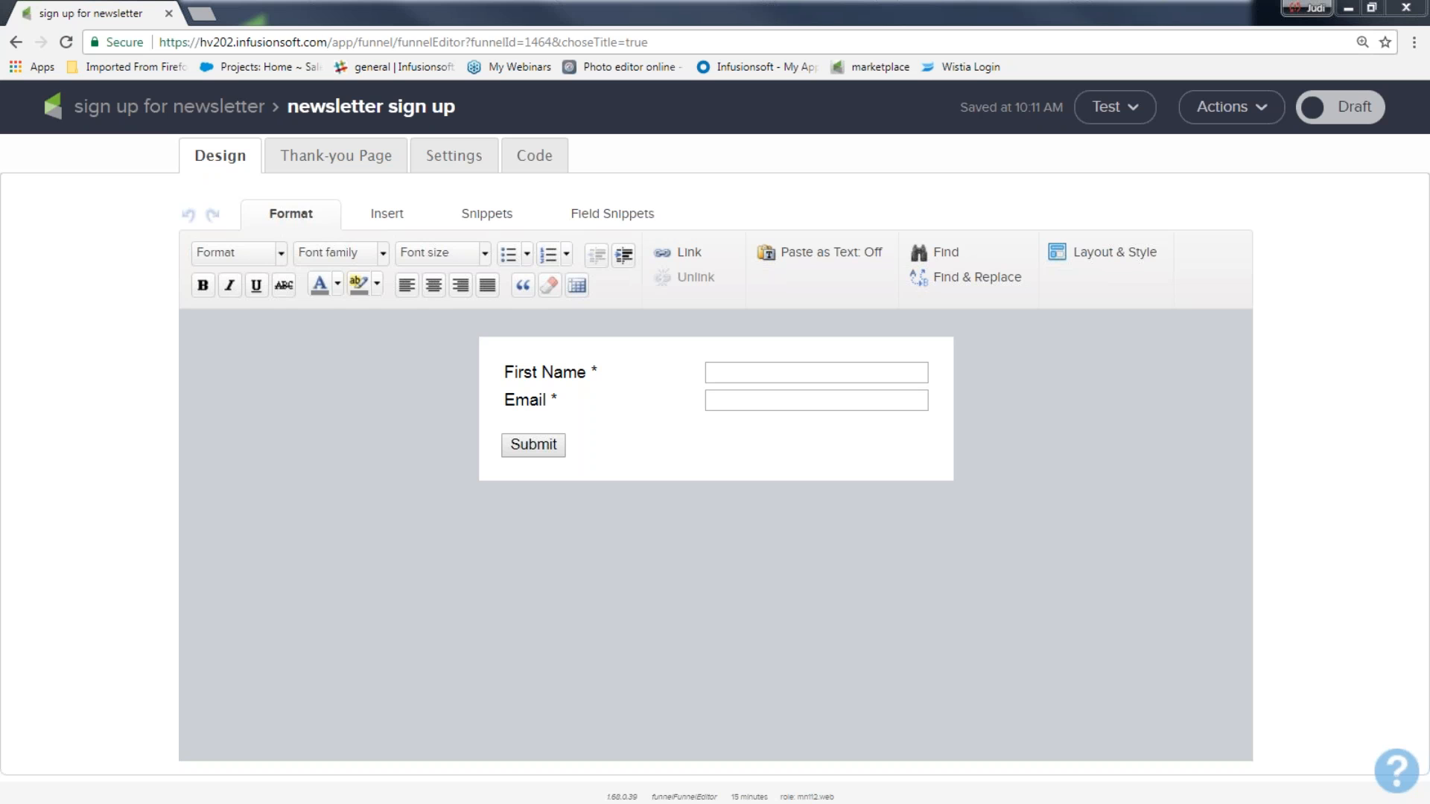
Step: Add a Title snippet above the form fields reading 'Get My Awesome Newsletter!!!'
click(490, 221)
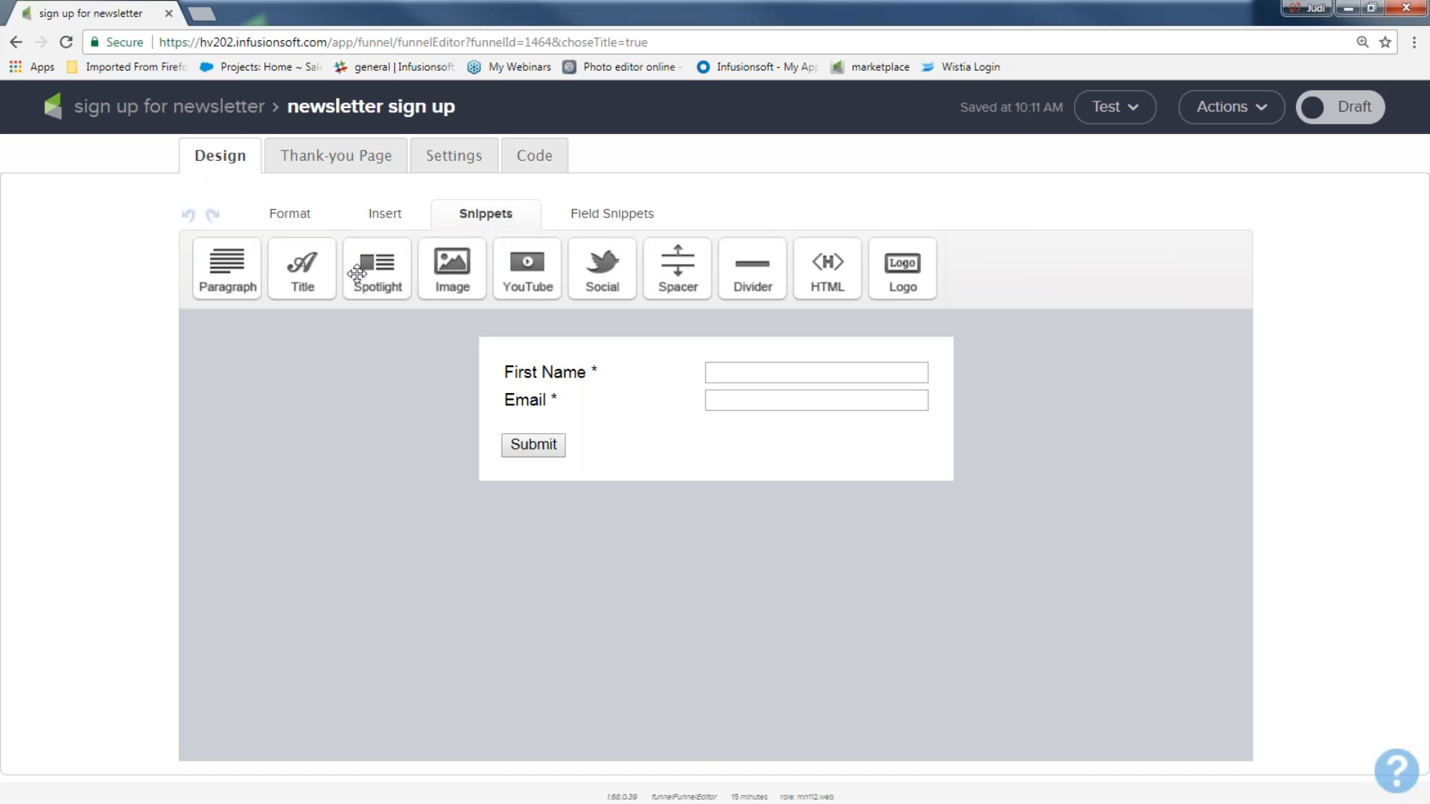
drag(321, 278, 559, 367)
drag(670, 367, 468, 365)
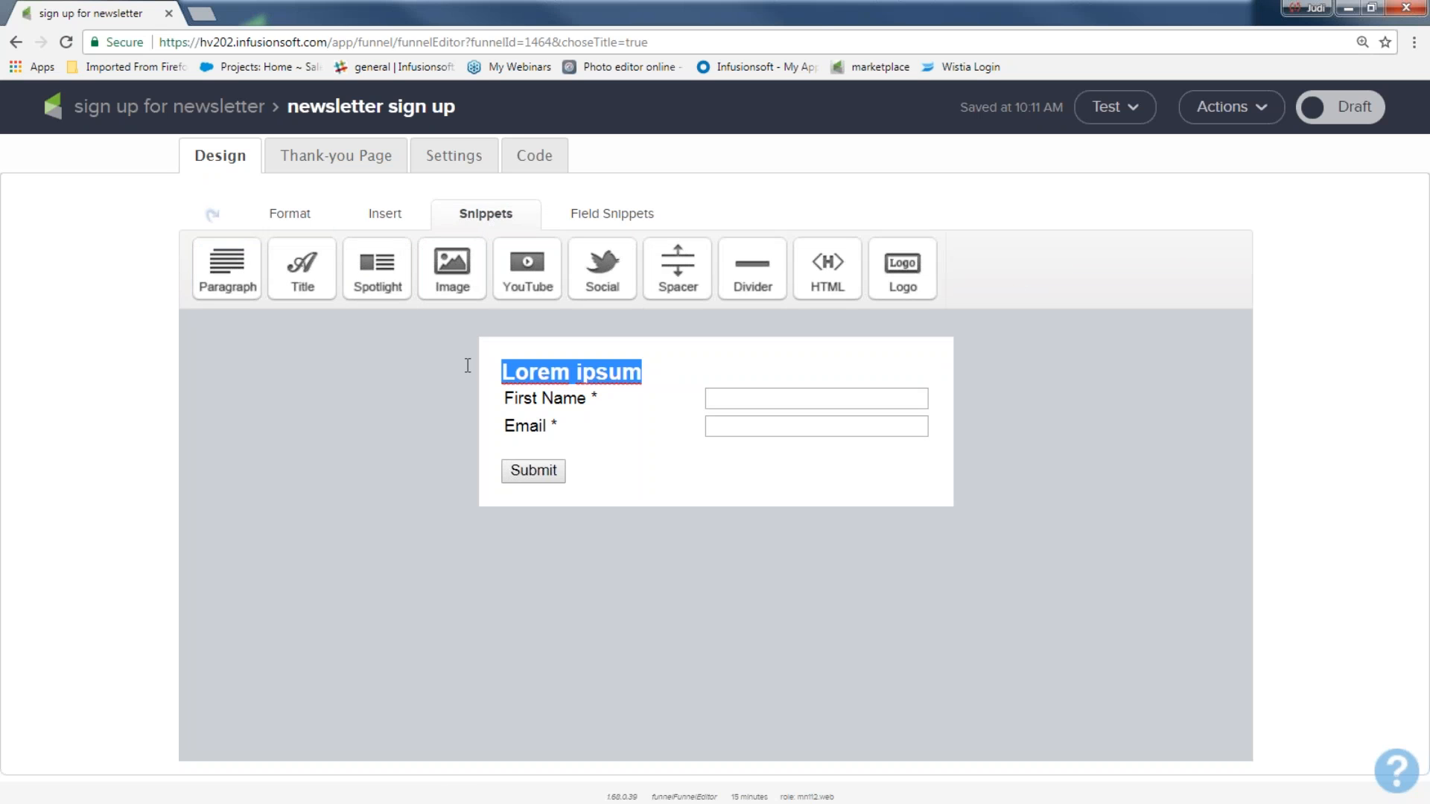
text(Get )
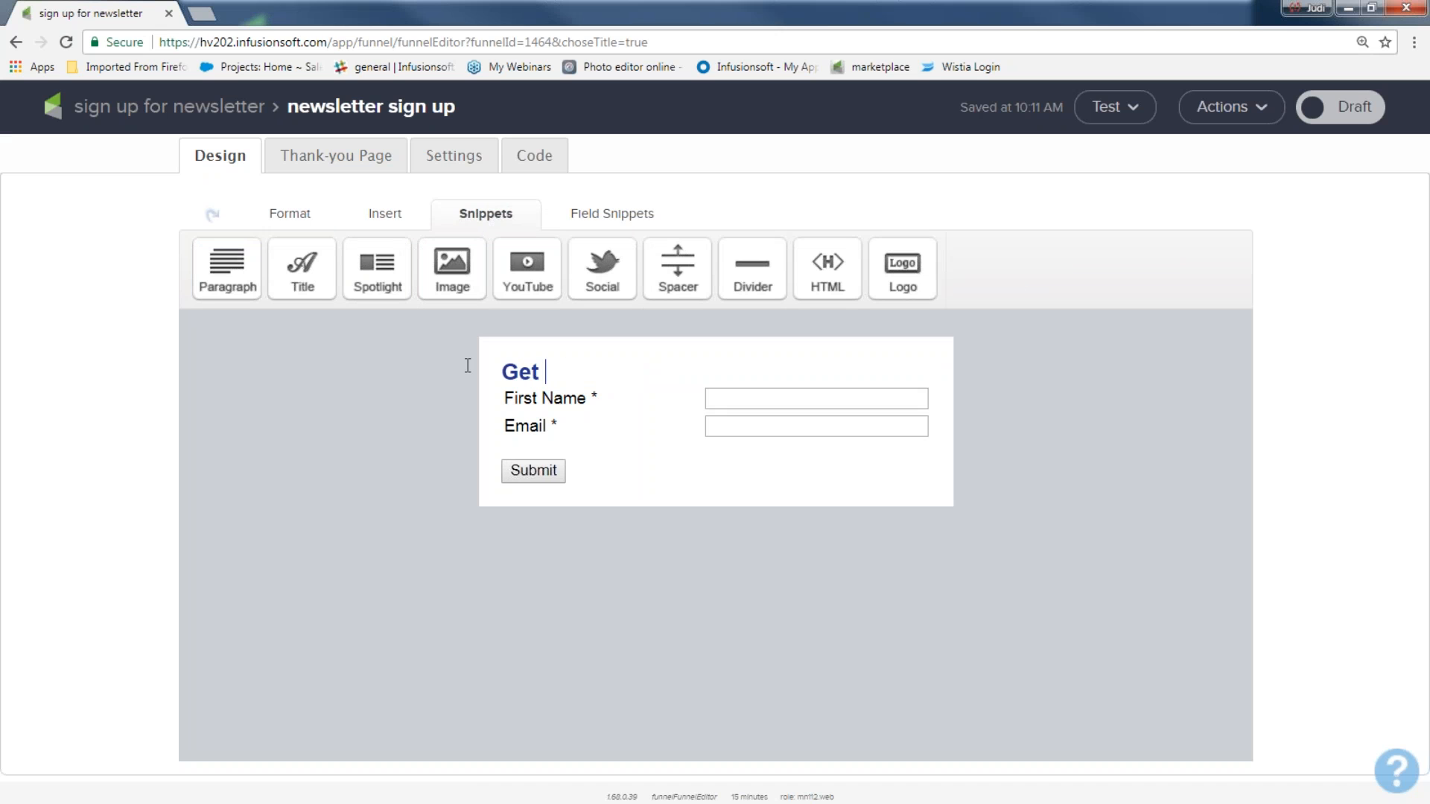
text(My Awesome New)
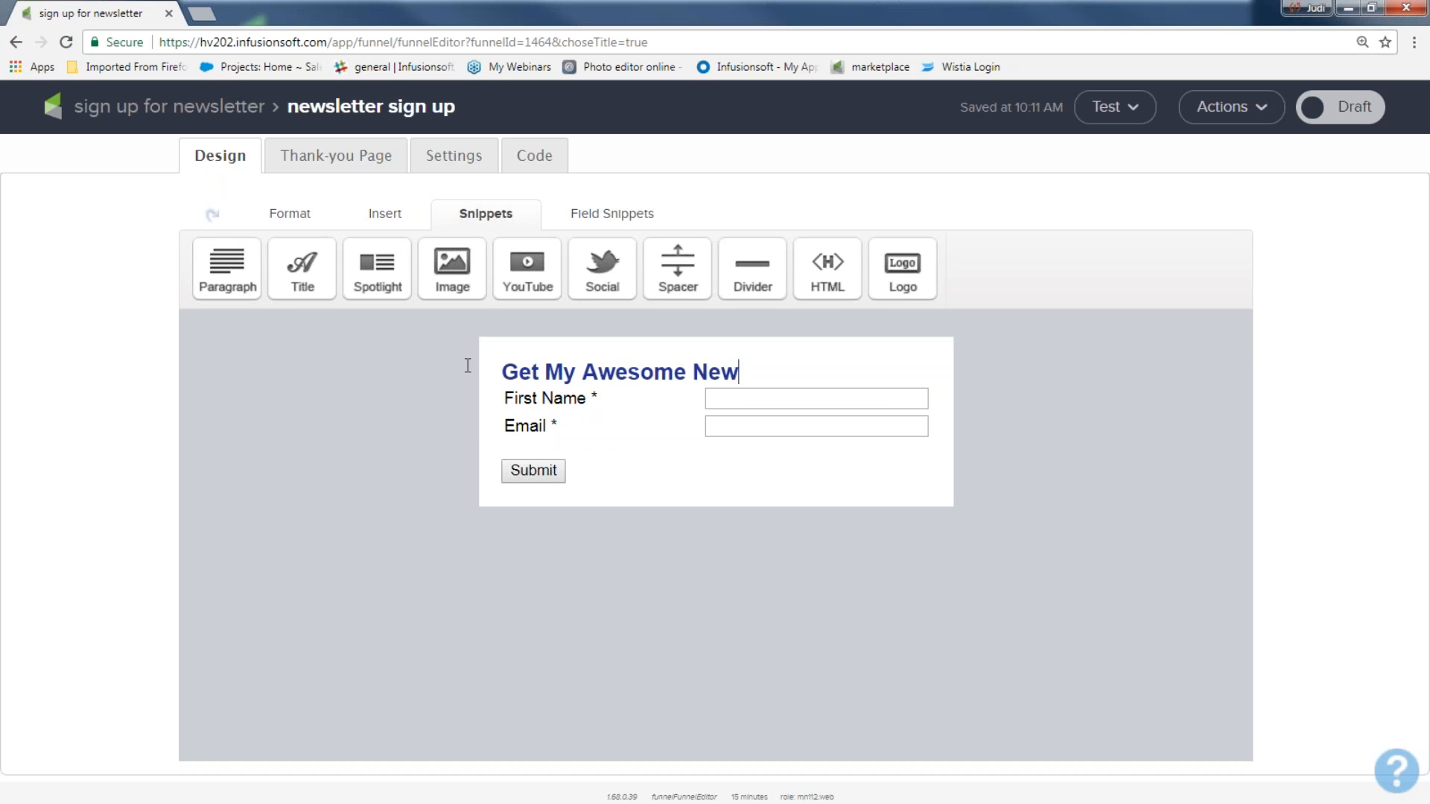
text(sletter!!!)
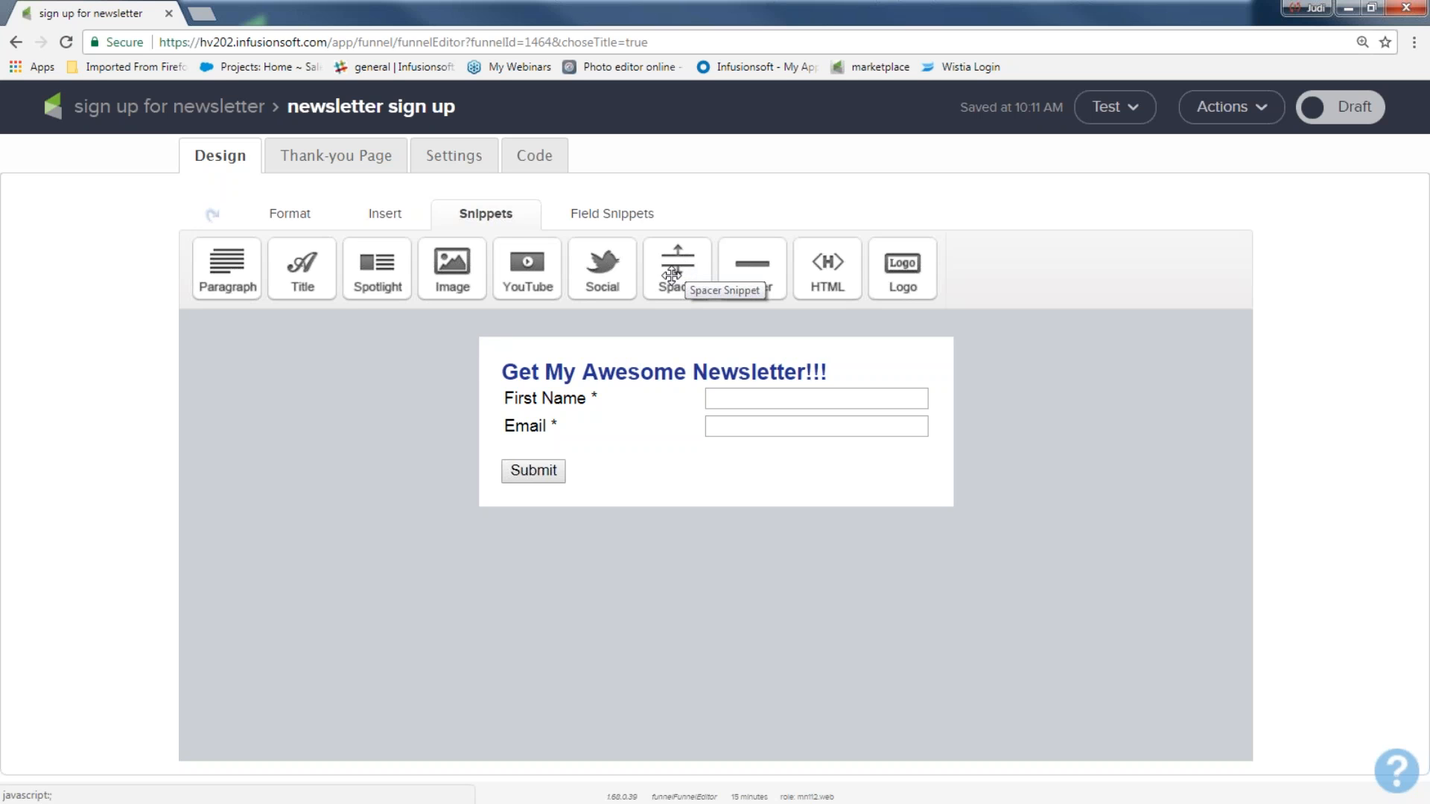
Step: Insert a spacer and an image placeholder block above the form heading
drag(677, 272, 606, 409)
click(817, 419)
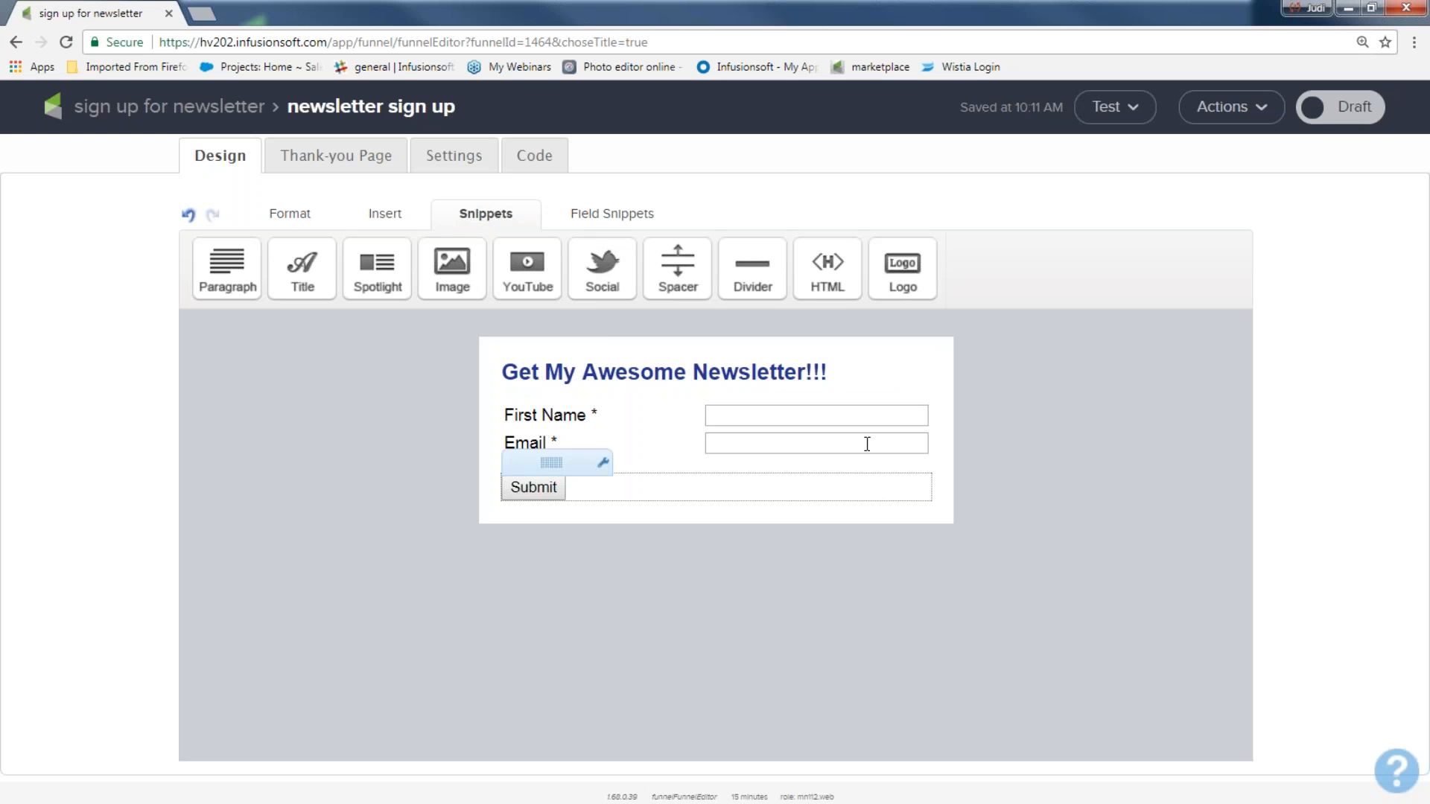
drag(830, 373, 518, 357)
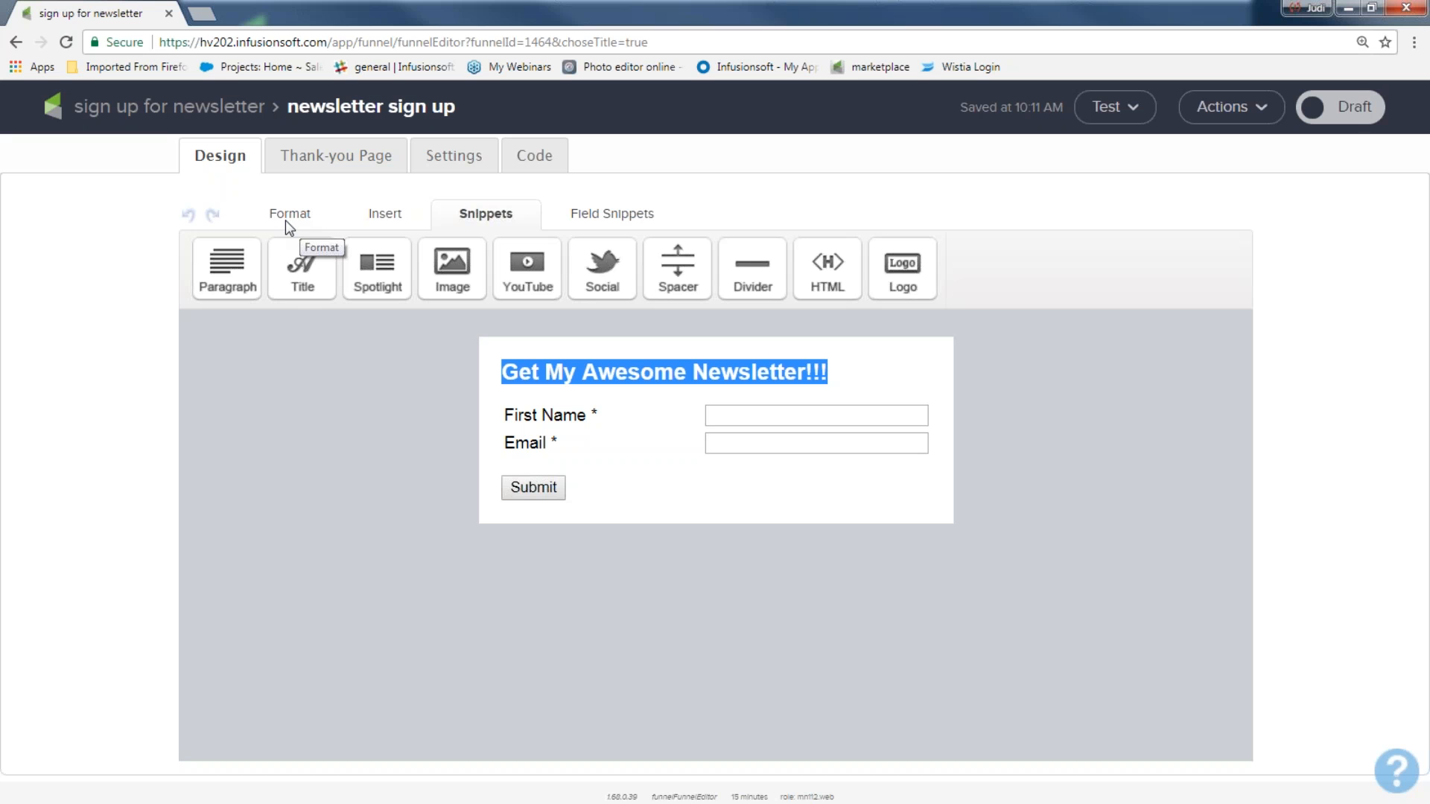
drag(450, 261, 562, 357)
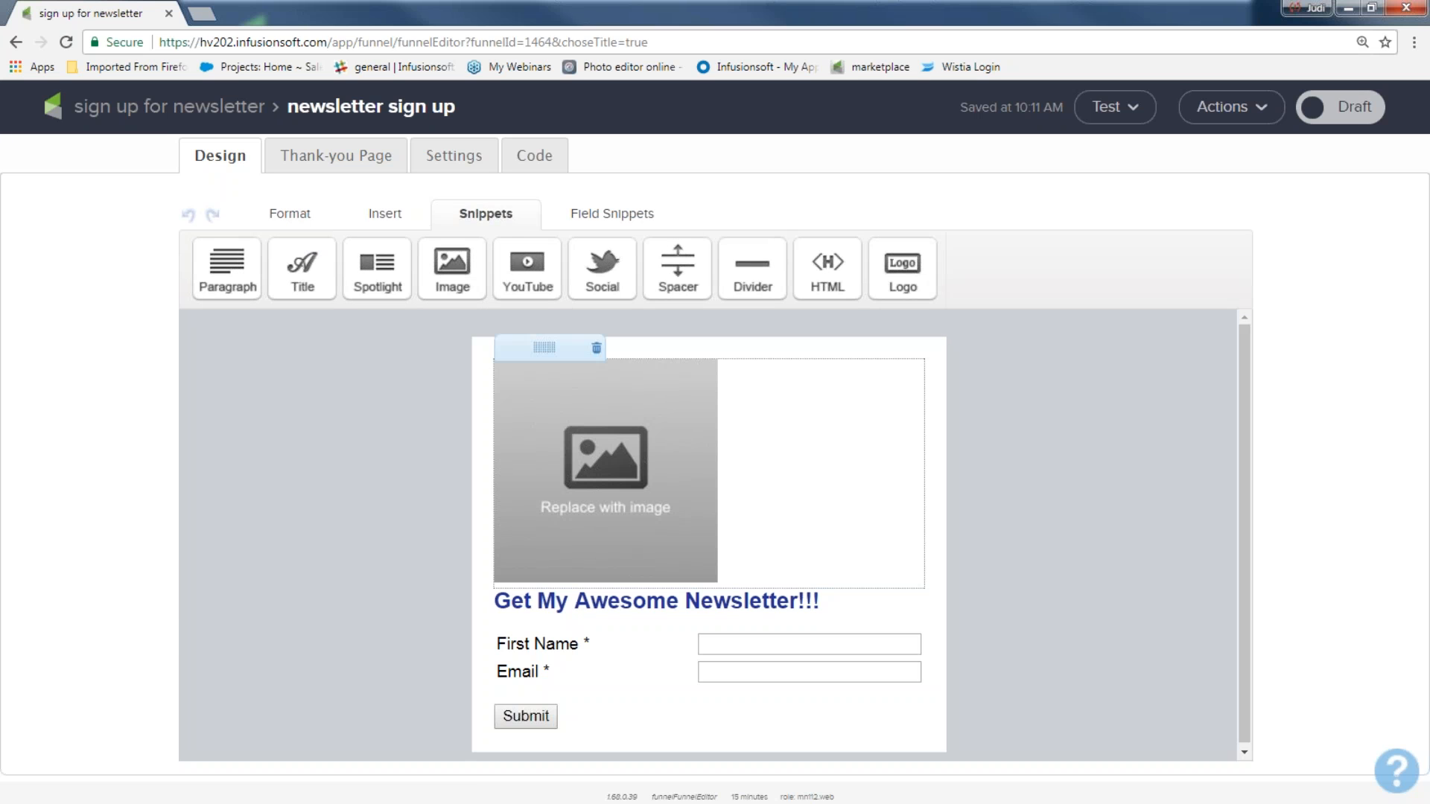
Step: Fill the form's image placeholder with infusionsoft_hearts.png
click(573, 406)
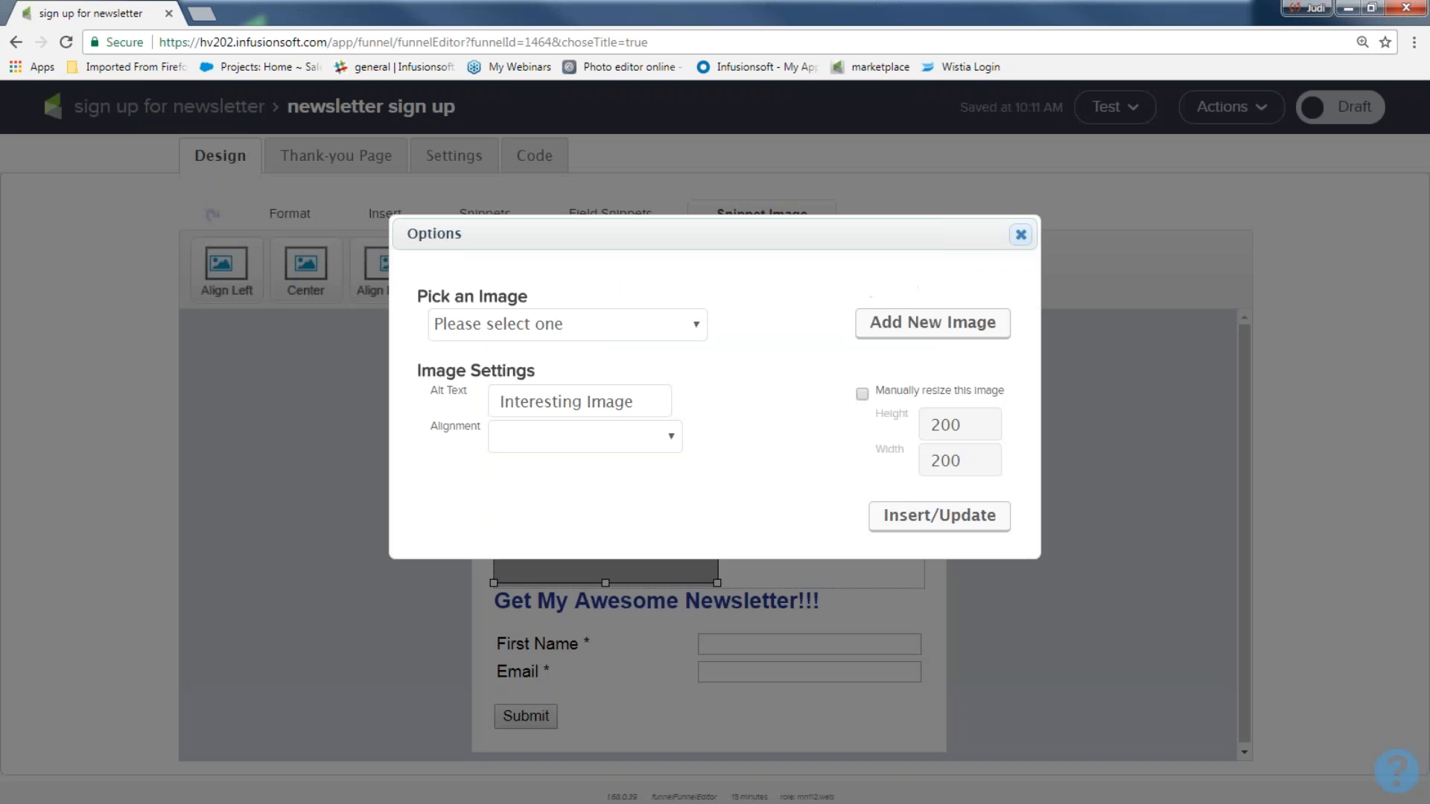
click(699, 330)
scroll(609, 551, down, 15)
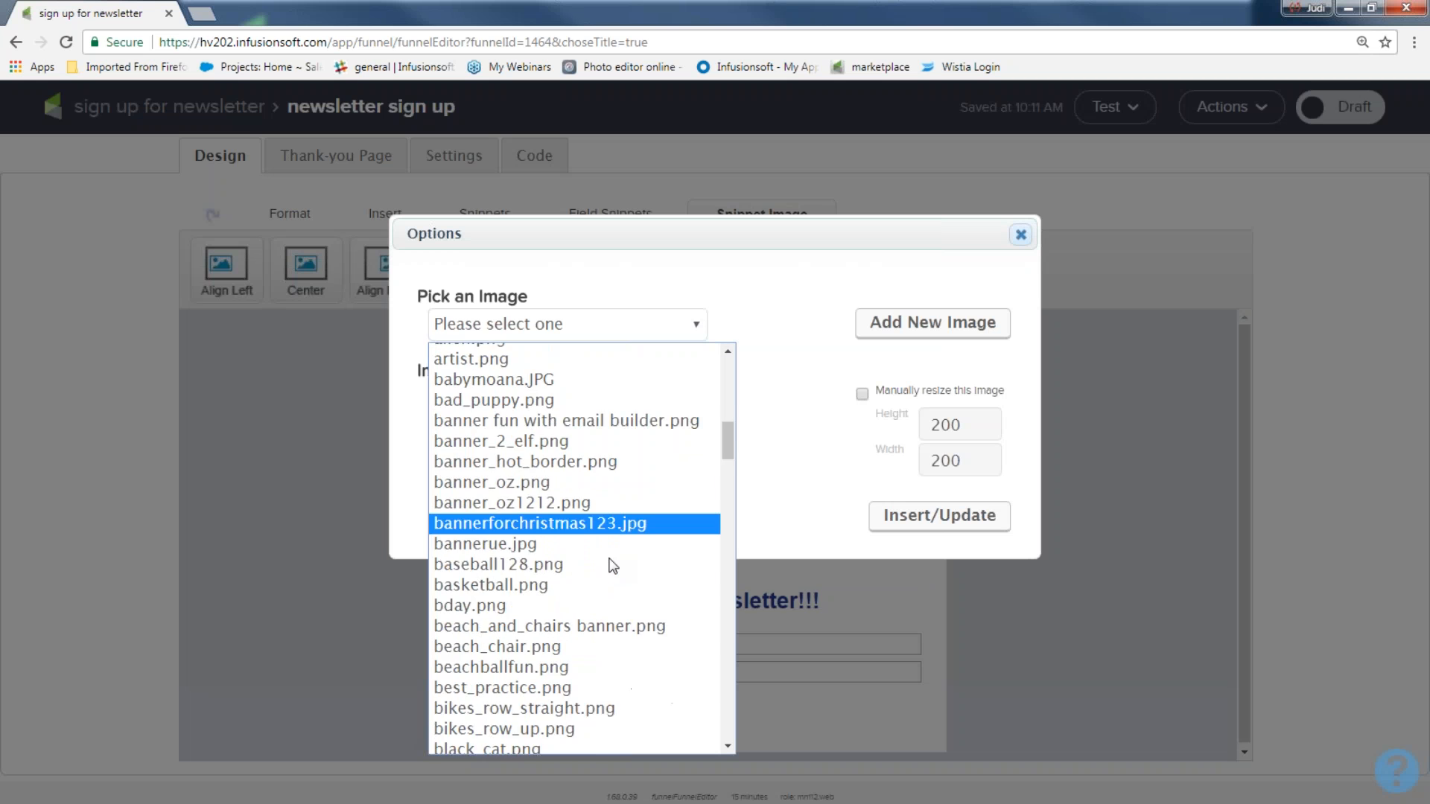
scroll(609, 574, down, 15)
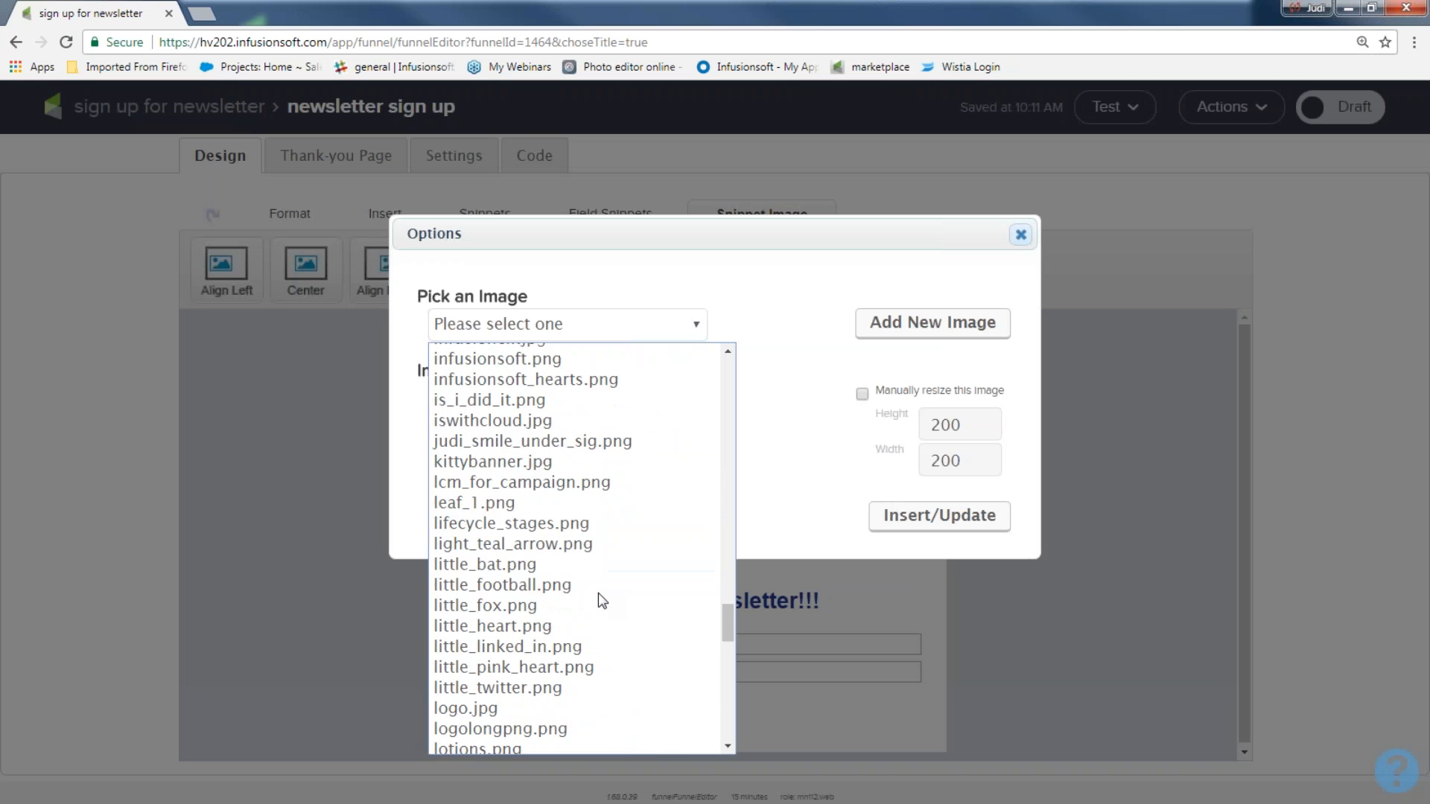
scroll(605, 603, down, 5)
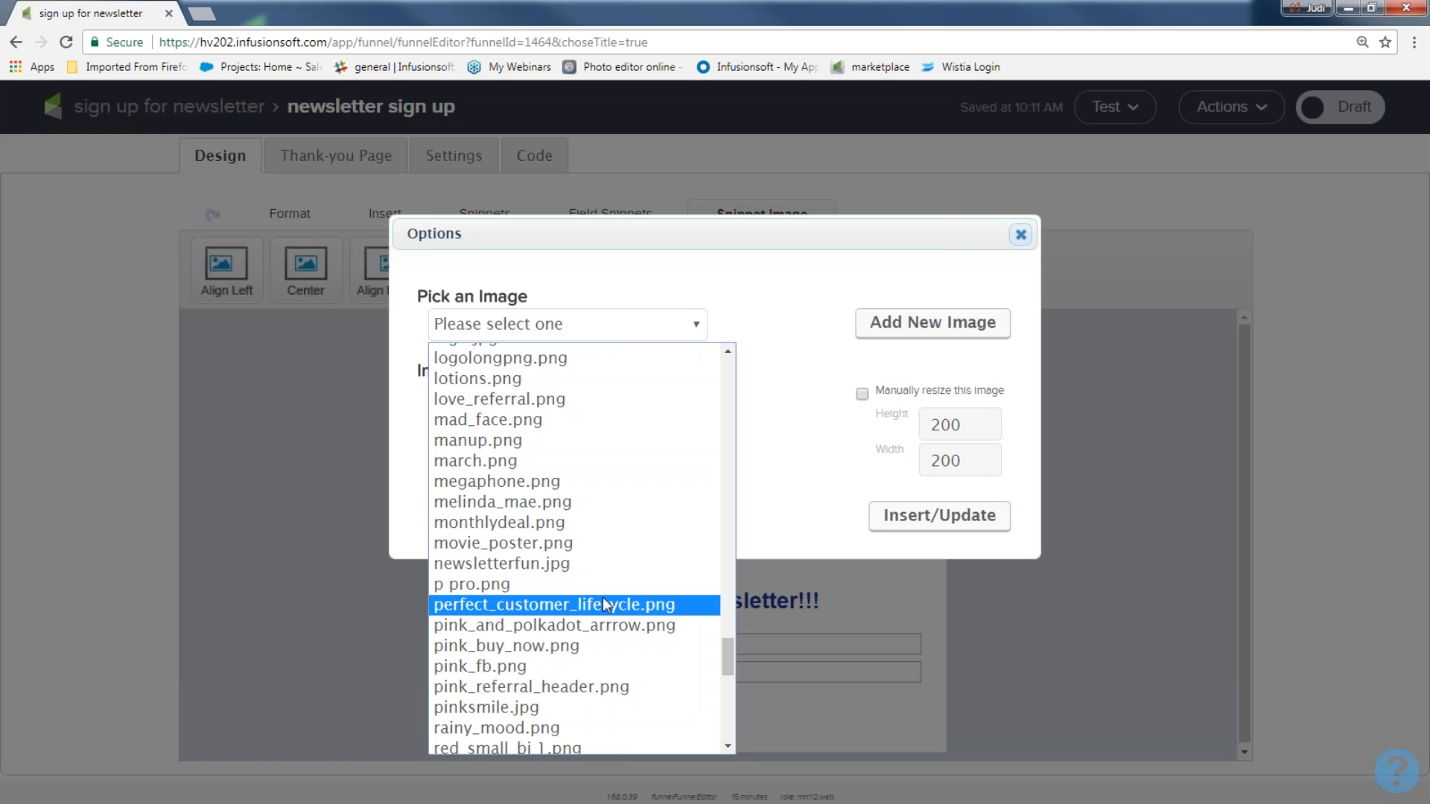
scroll(567, 561, up, 3)
scroll(568, 568, up, 3)
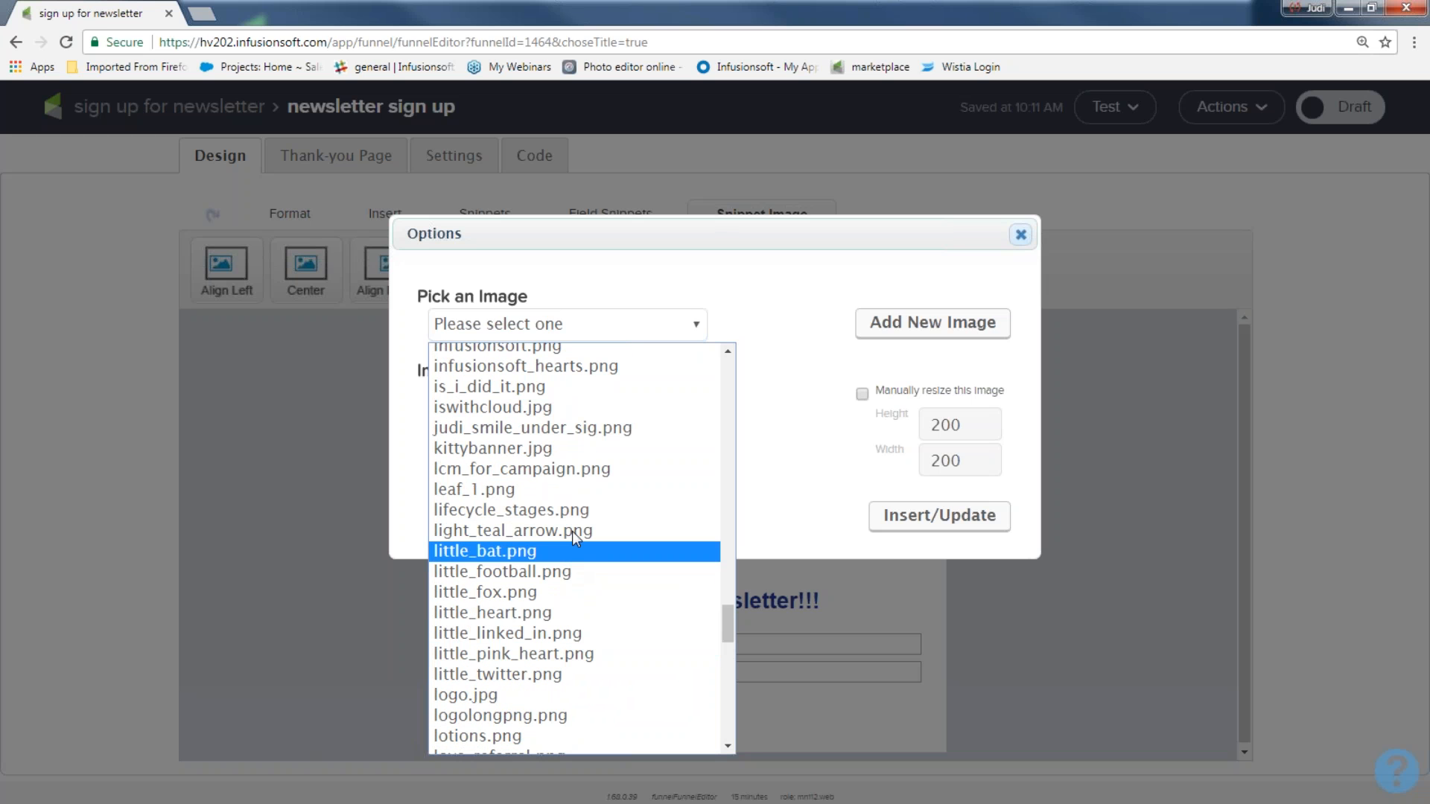
click(588, 364)
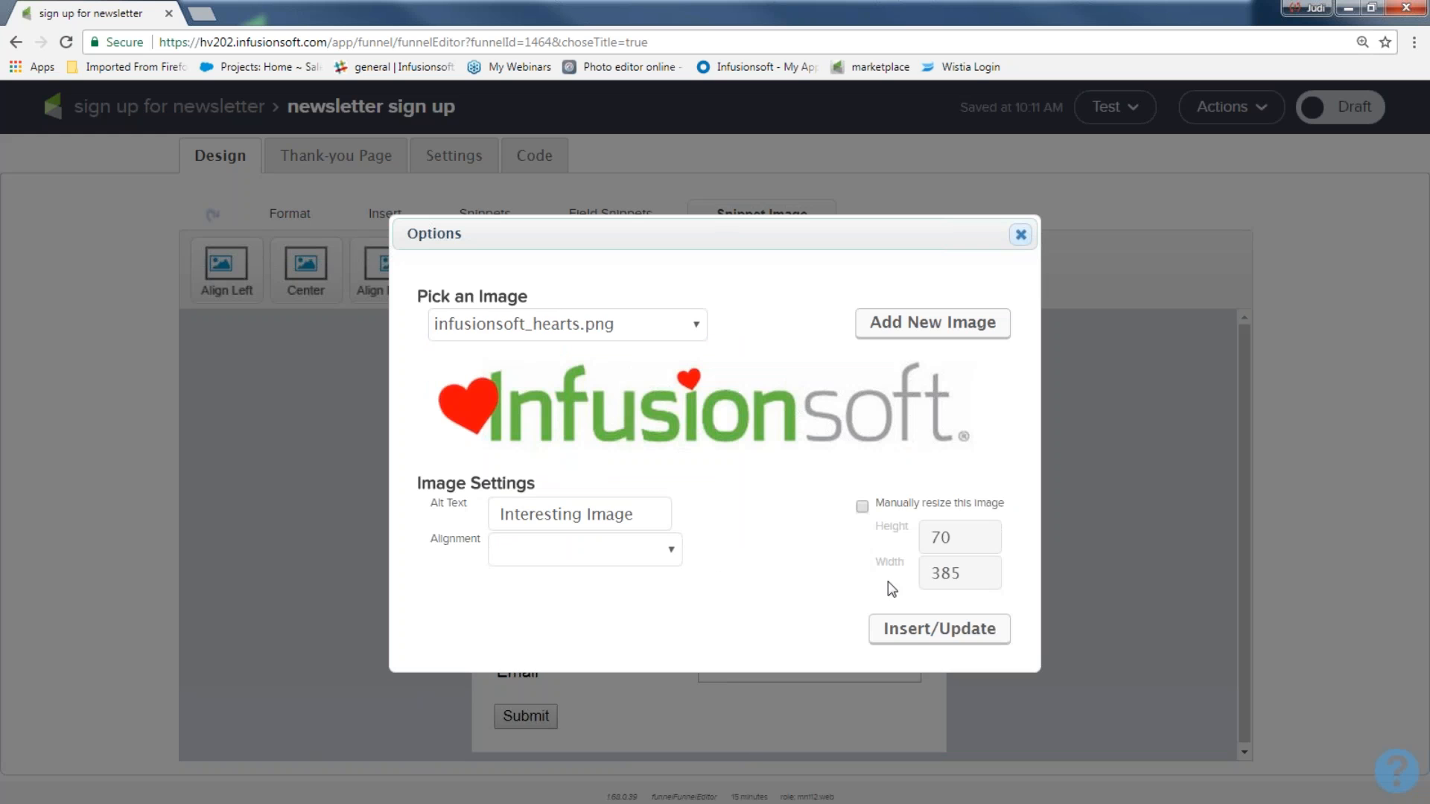
click(910, 629)
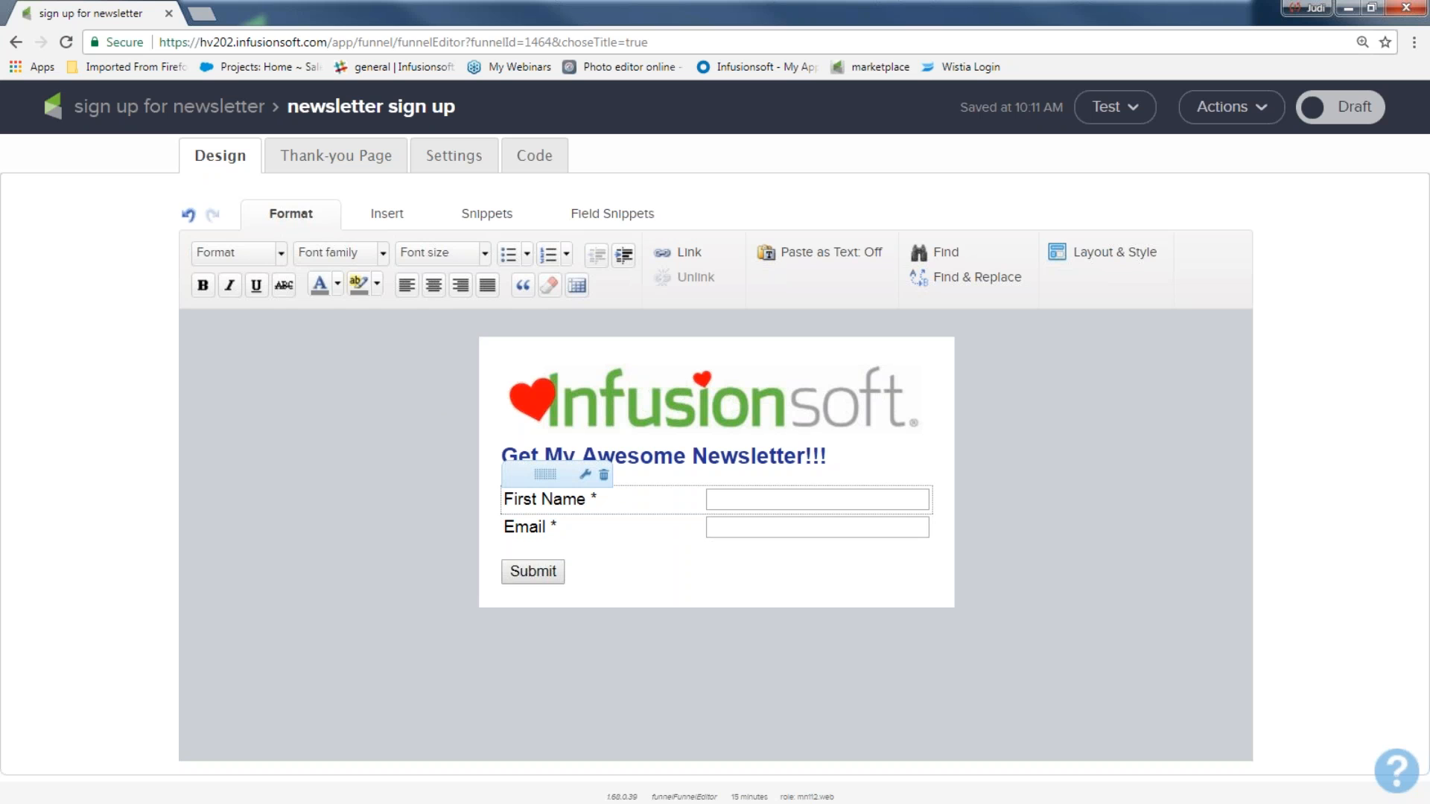
Step: Turn on a required Last Name field beside First Name in the name field settings
double_click(575, 500)
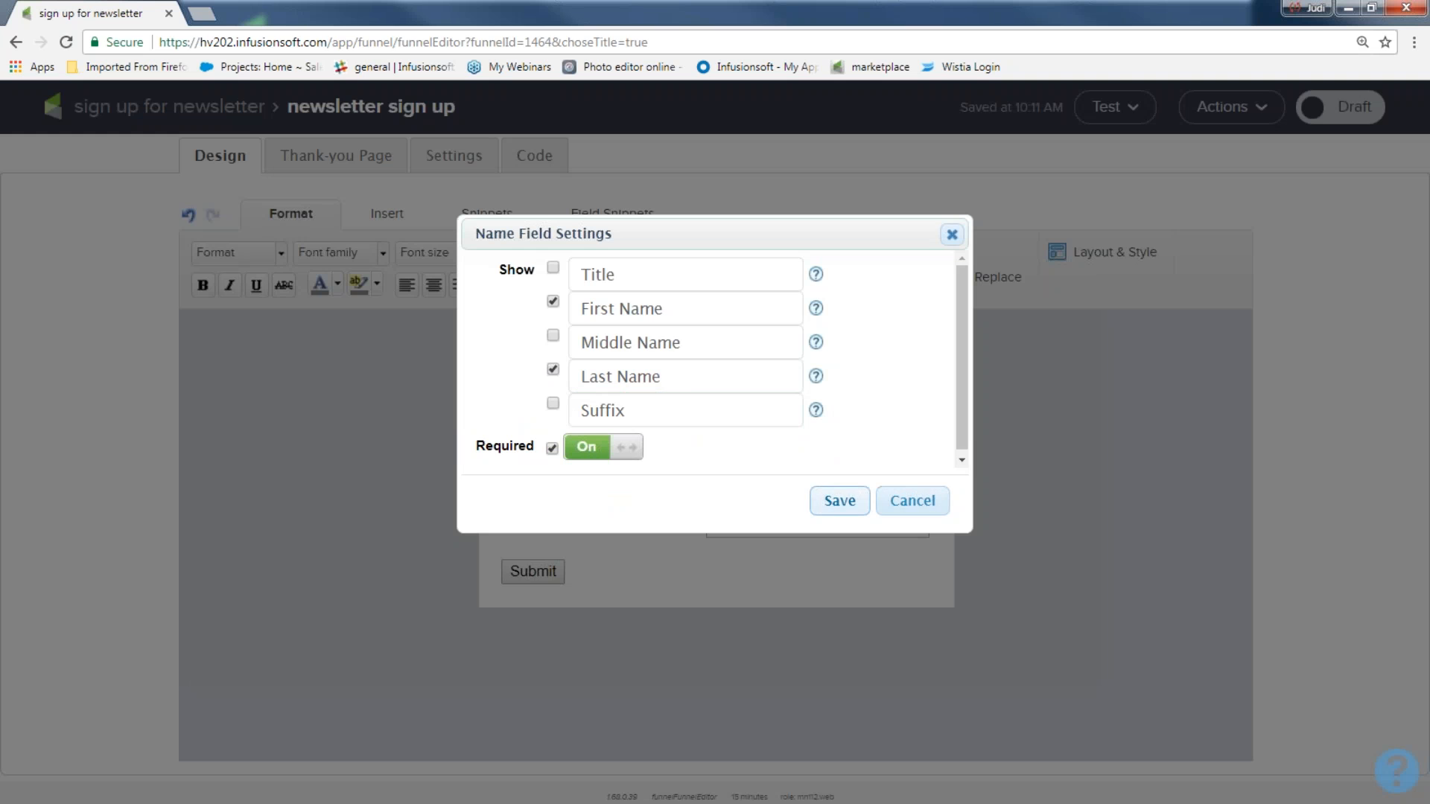
click(840, 501)
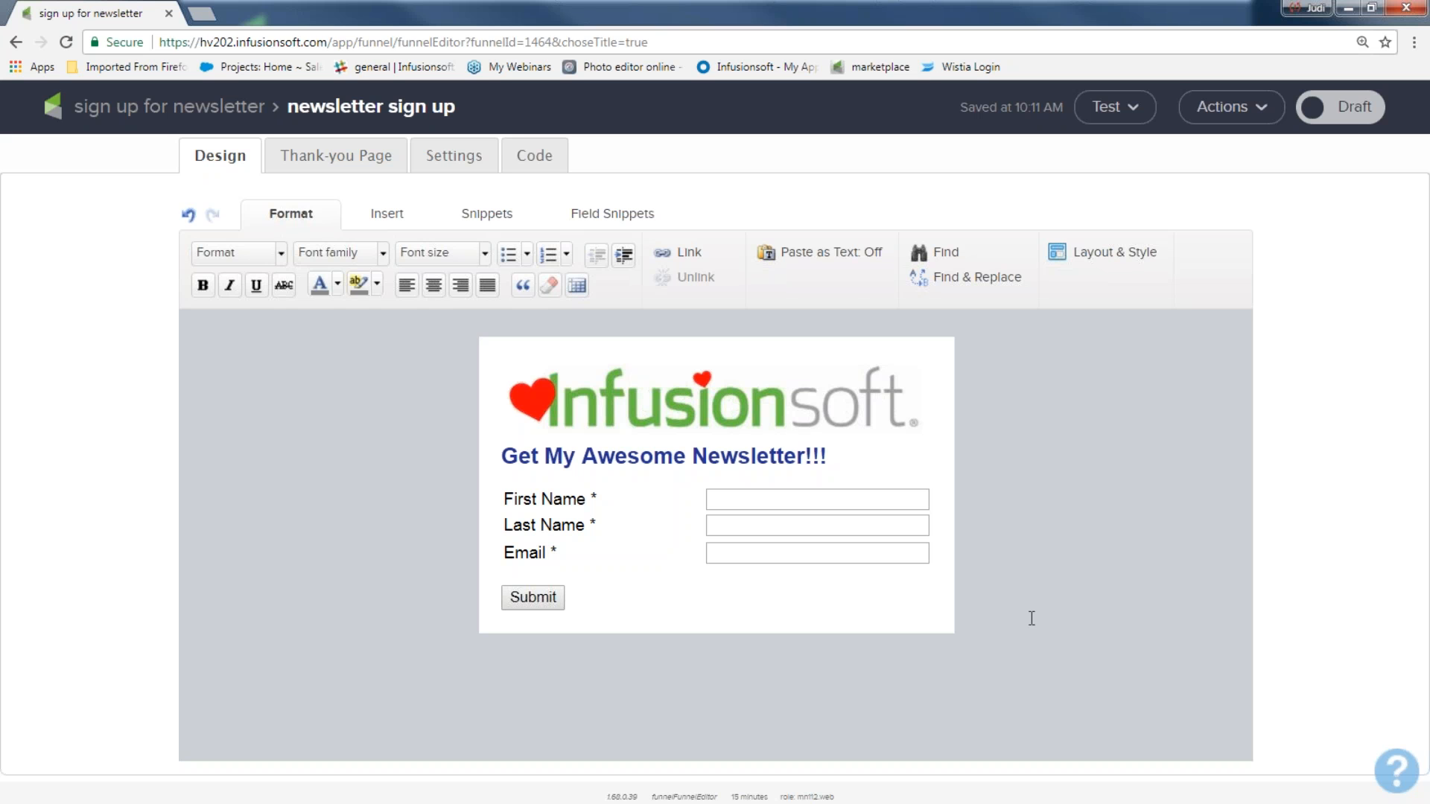
Step: Show the Field Snippets panel, leaving the form's logo, heading, name, Email fields and Submit unchanged
click(593, 216)
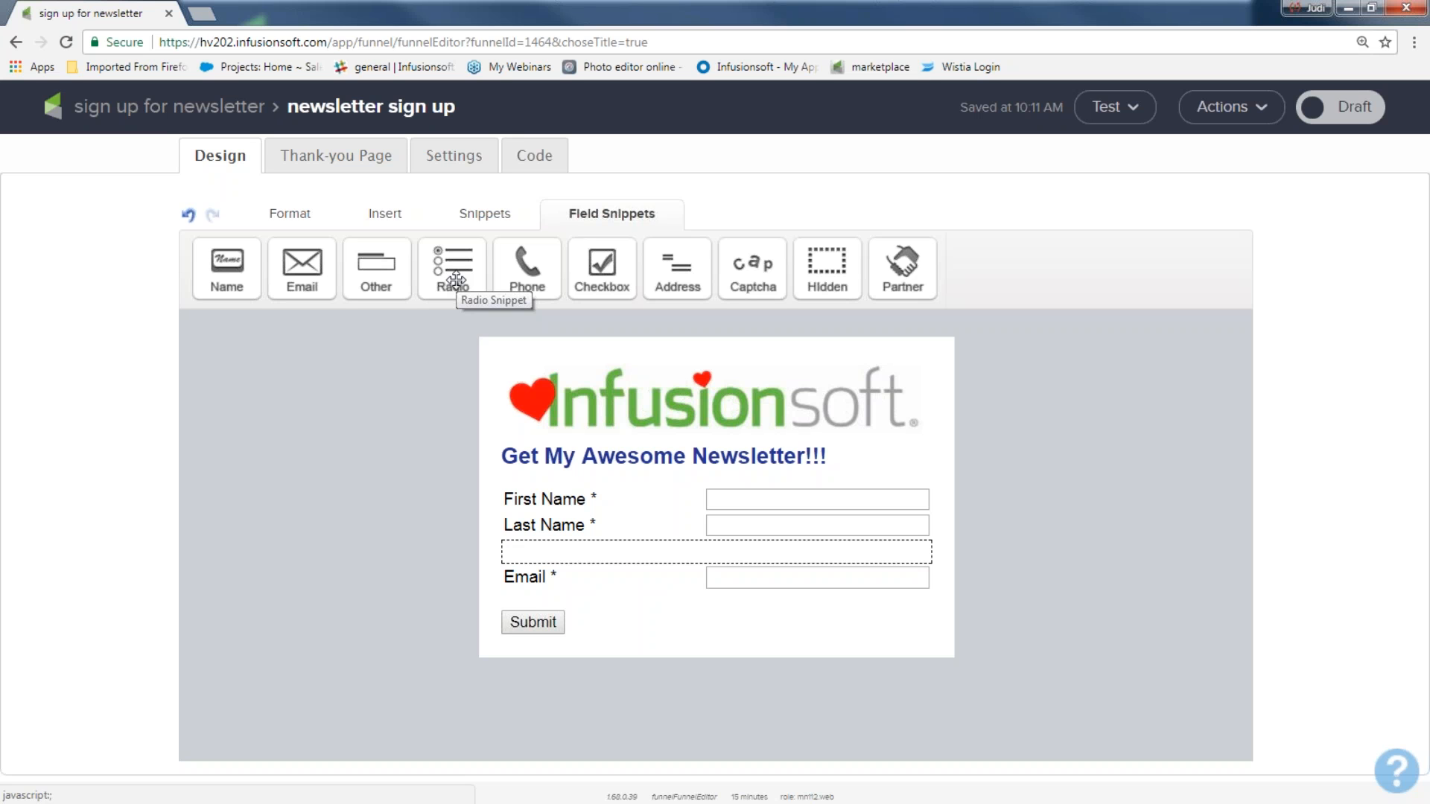
click(303, 578)
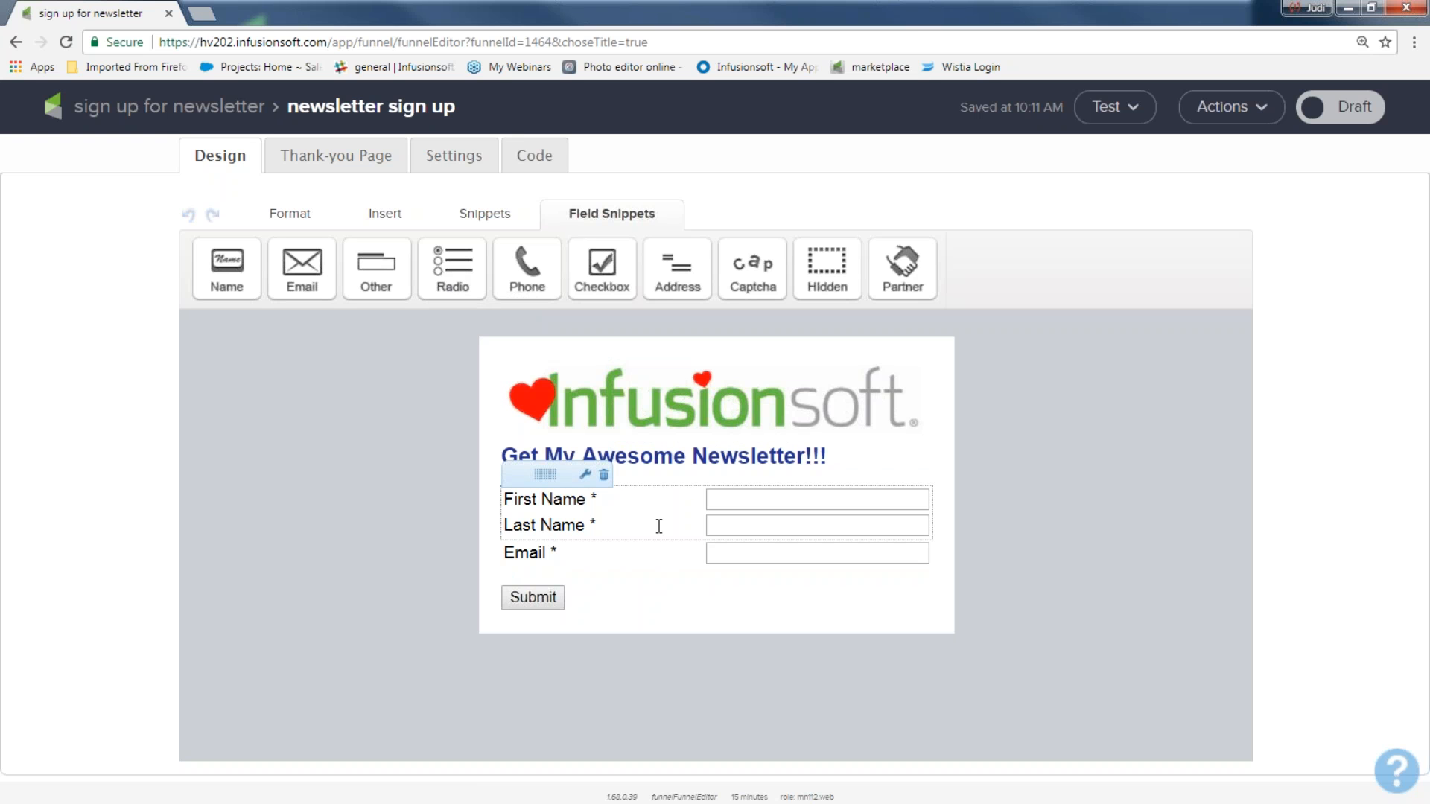
Step: Relabel the submit button 'Sign me up!!', keeping it left-aligned
double_click(549, 600)
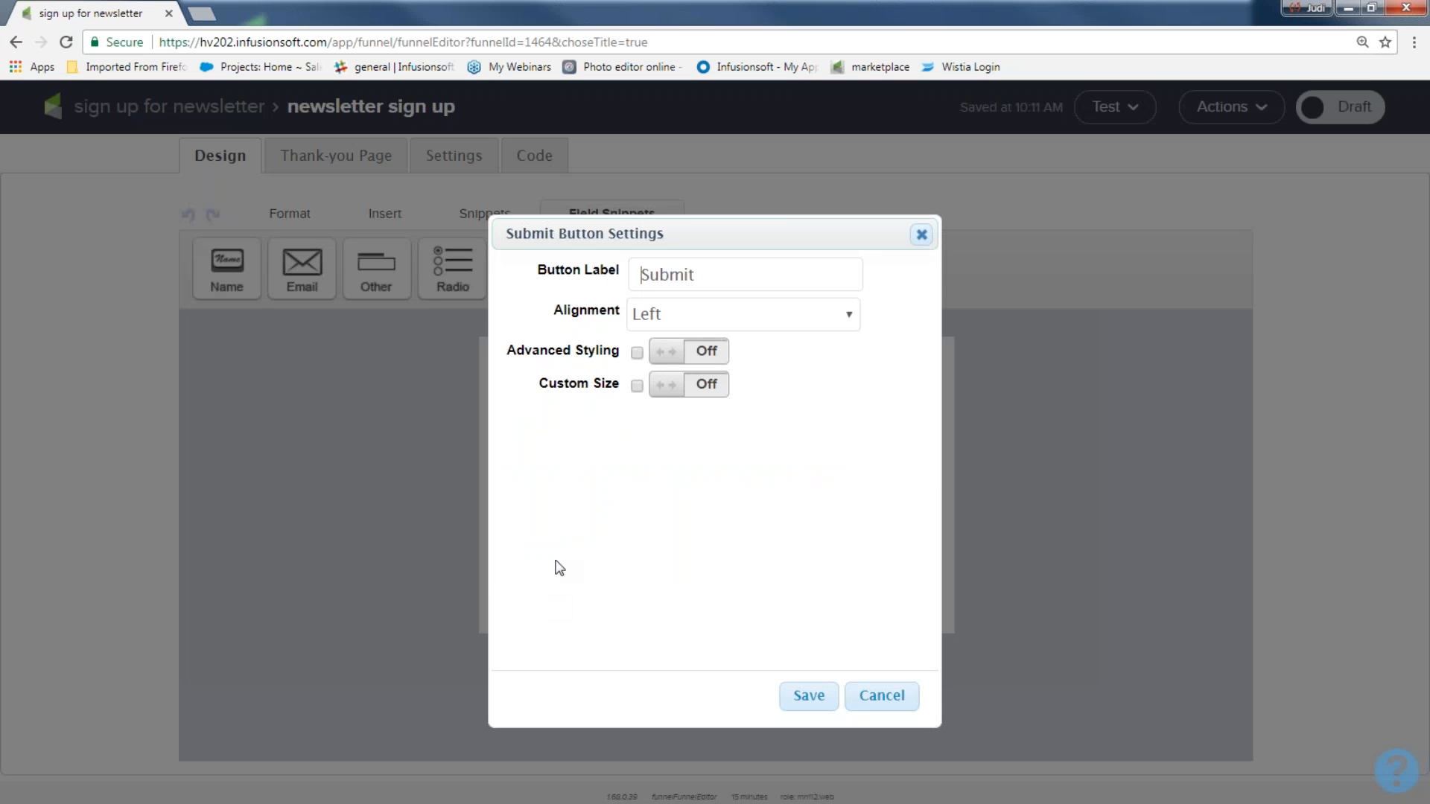
click(726, 274)
key(ctrl+a)
text(Sign me up!!)
click(655, 317)
click(659, 316)
Step: Style the button with a cyan background, border width 2 and a 150-wide custom size, then save
click(700, 356)
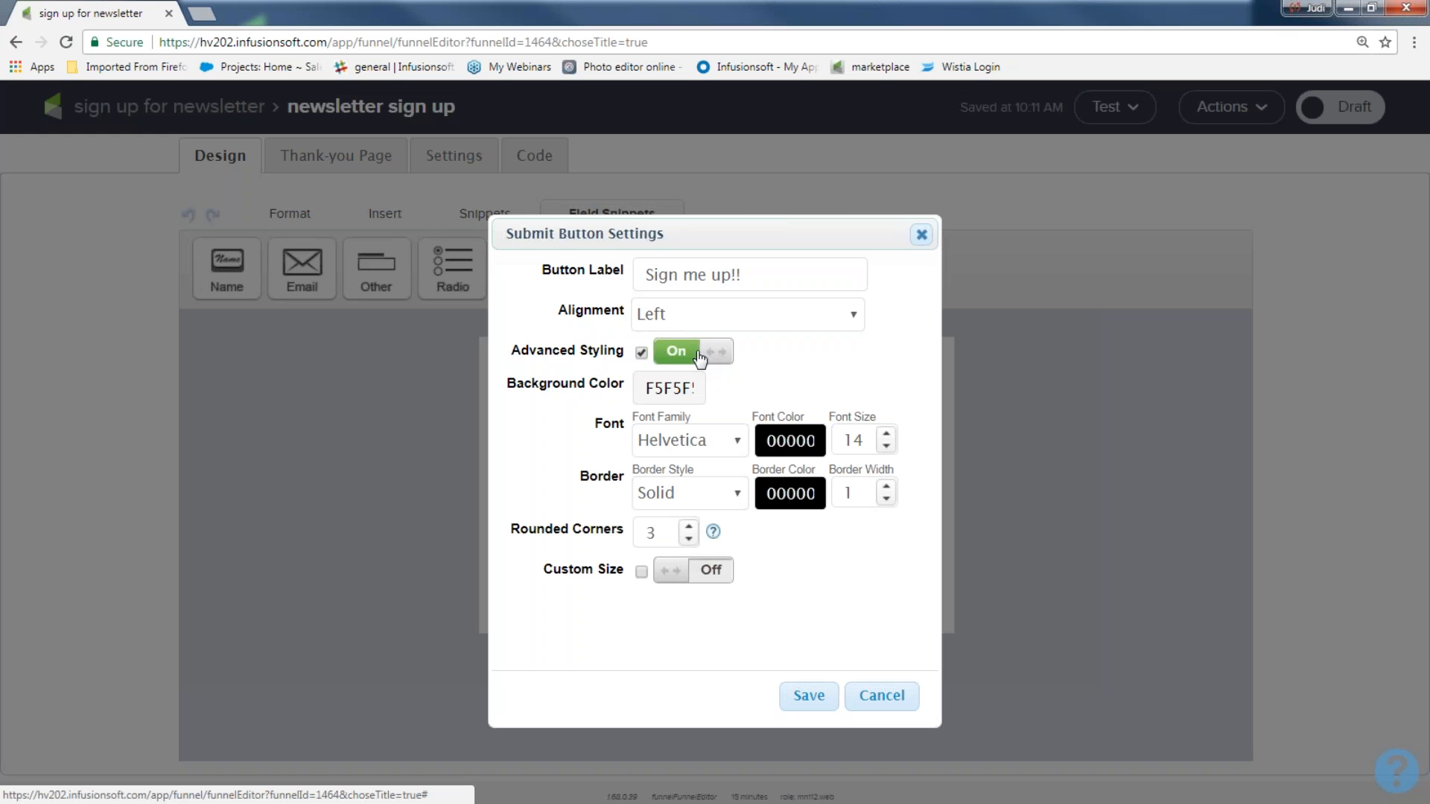
click(674, 387)
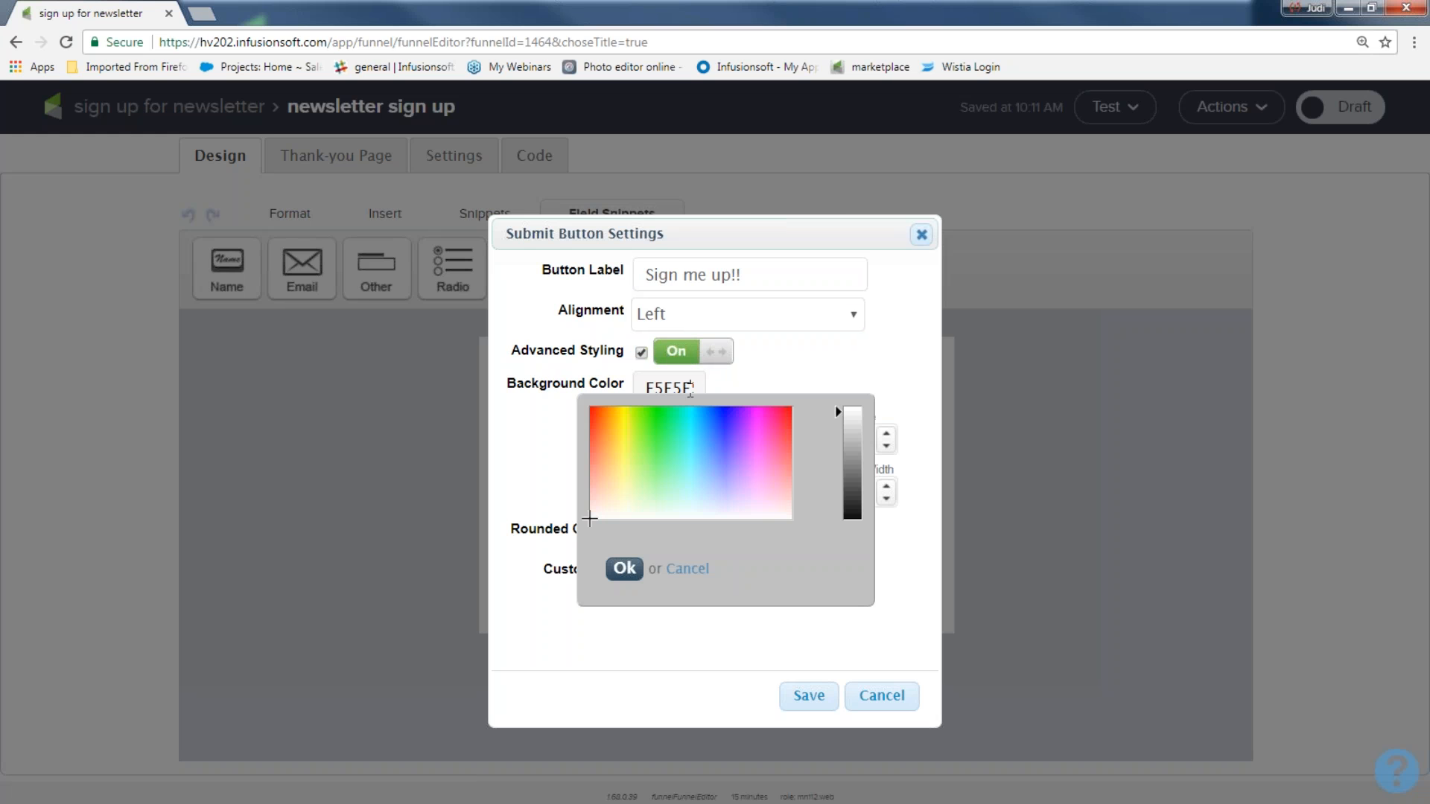
click(691, 444)
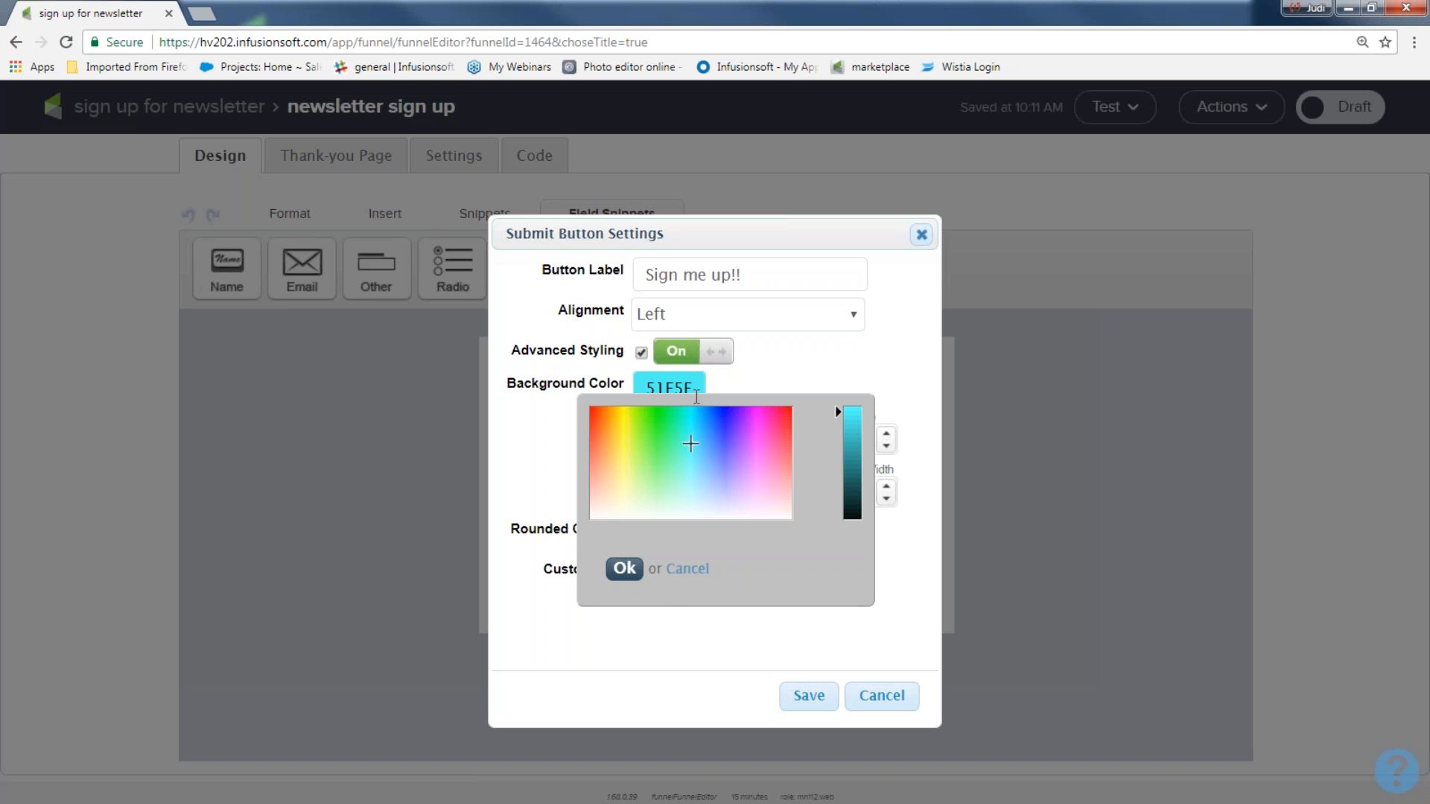
click(631, 570)
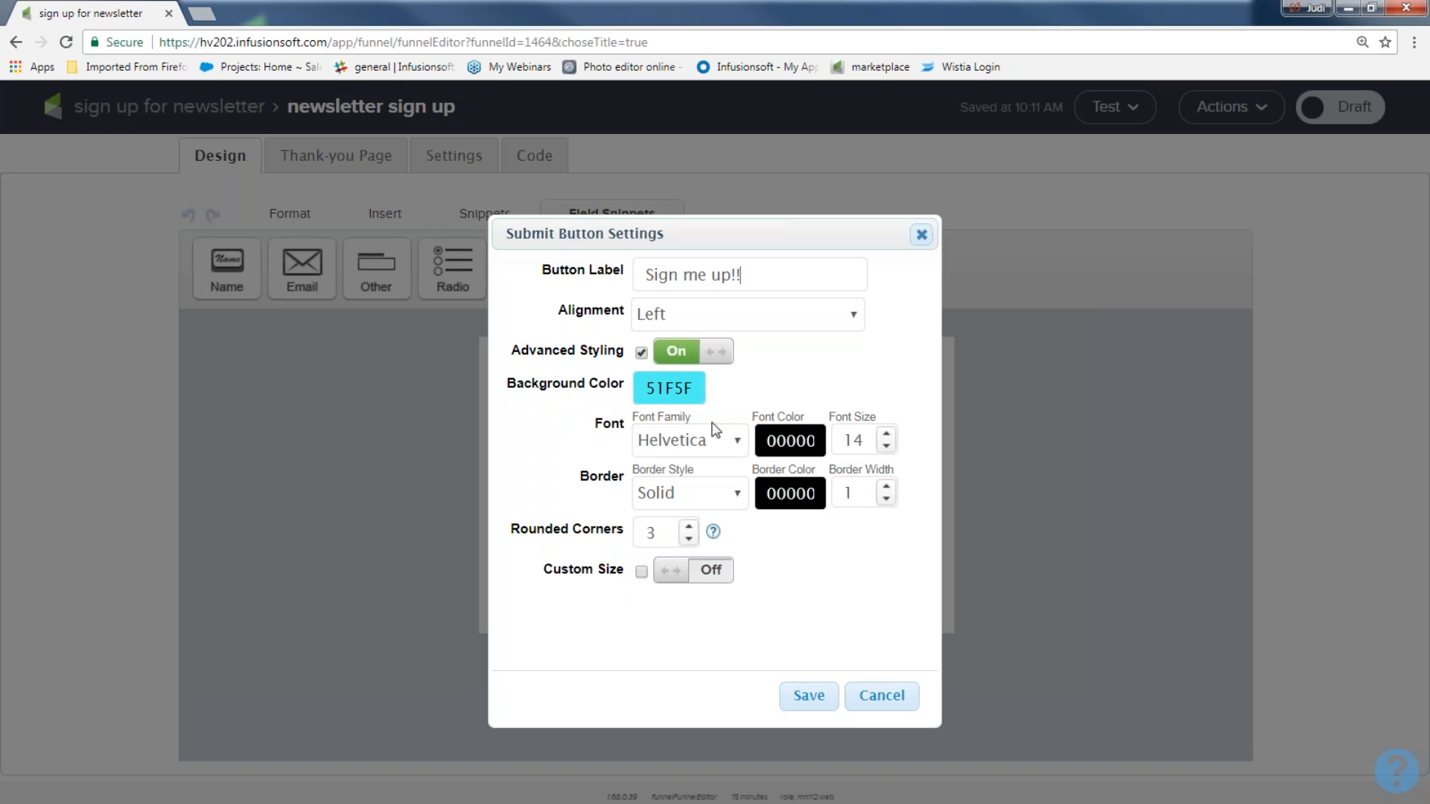
click(886, 485)
click(710, 572)
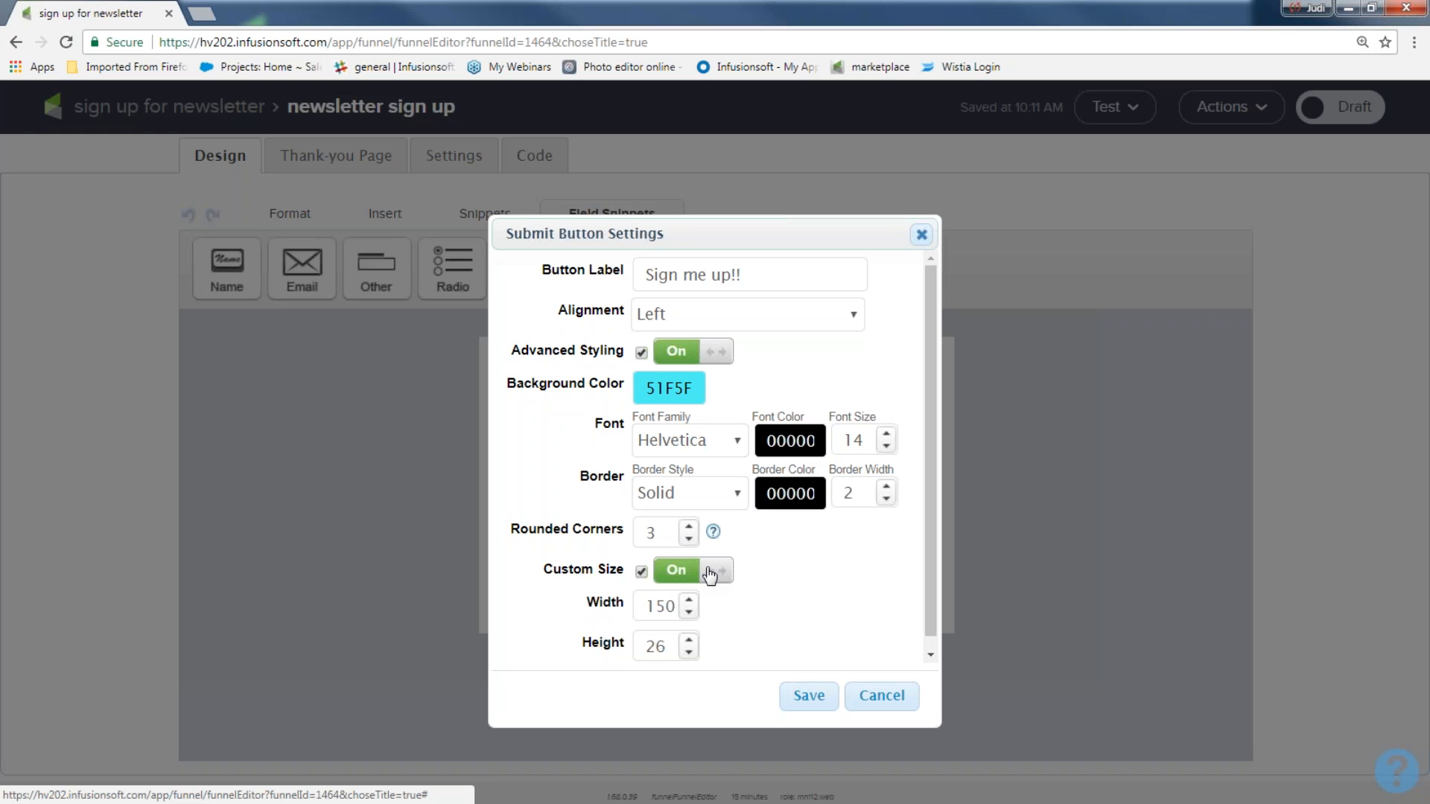
click(812, 703)
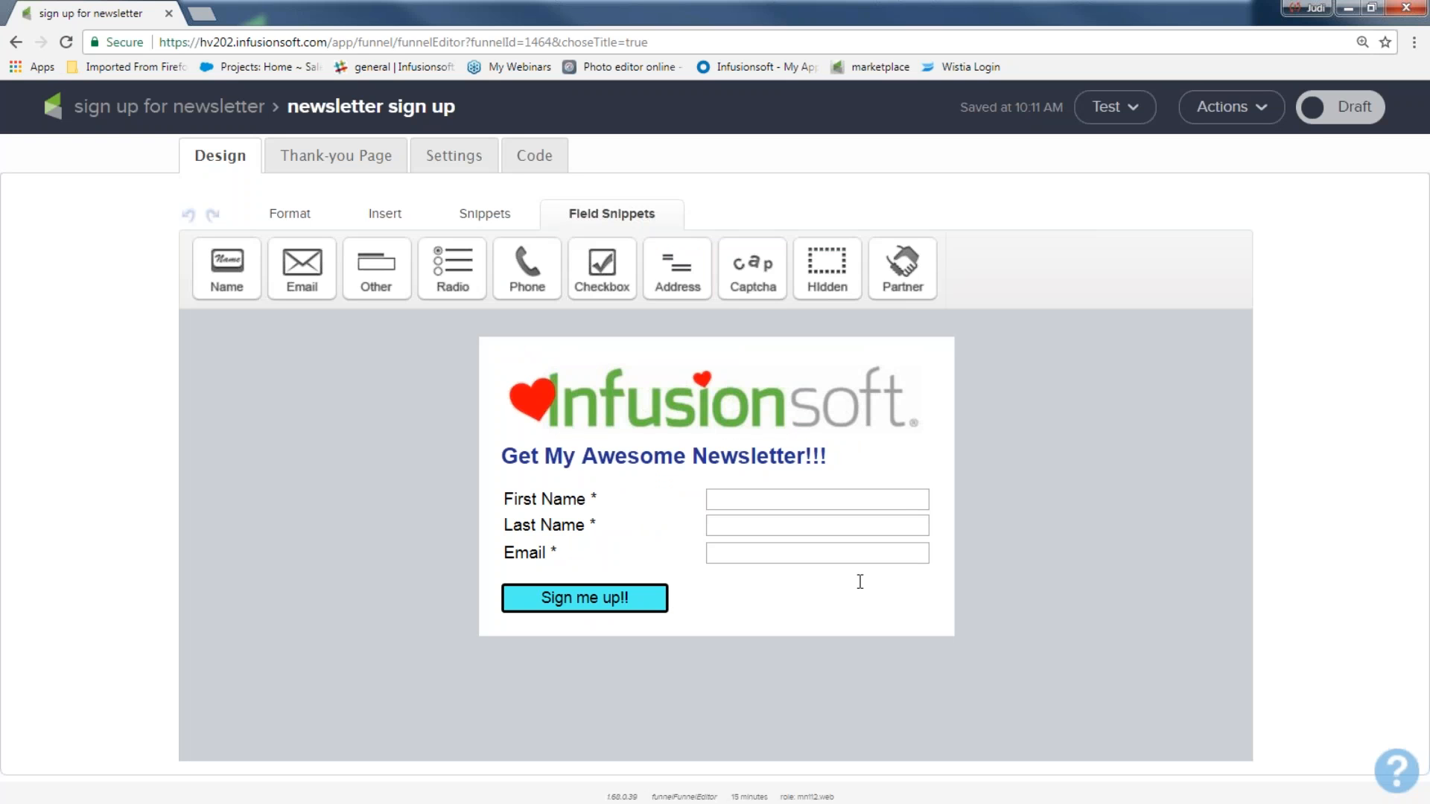
Step: Switch the sign-up form from Draft to Ready and bring up its Thank-you Page
mouse_move(907, 510)
click(1340, 107)
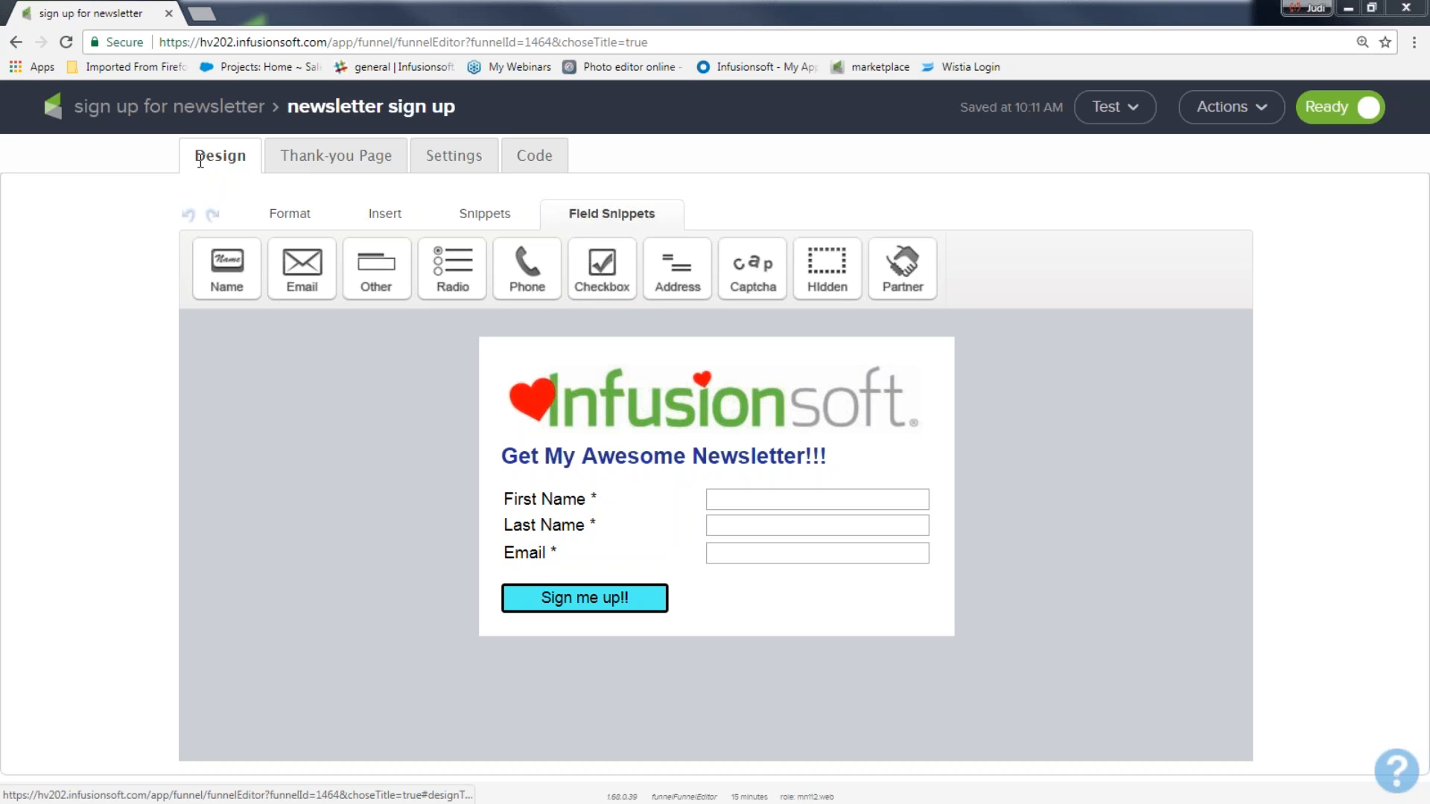
click(305, 157)
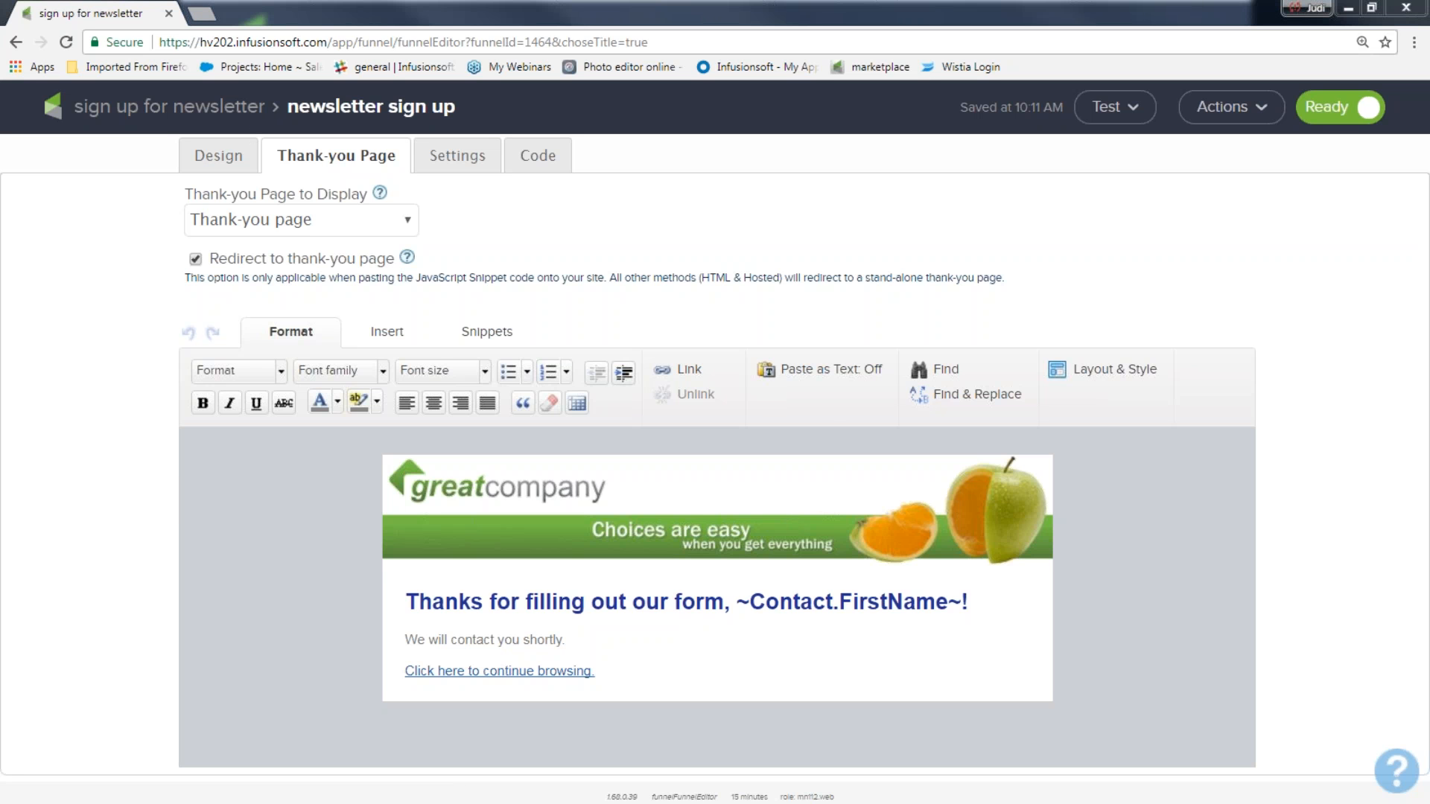
Step: Swap the thank-you page's greatcompany banner for the infusionsoft_hearts.png image
double_click(696, 517)
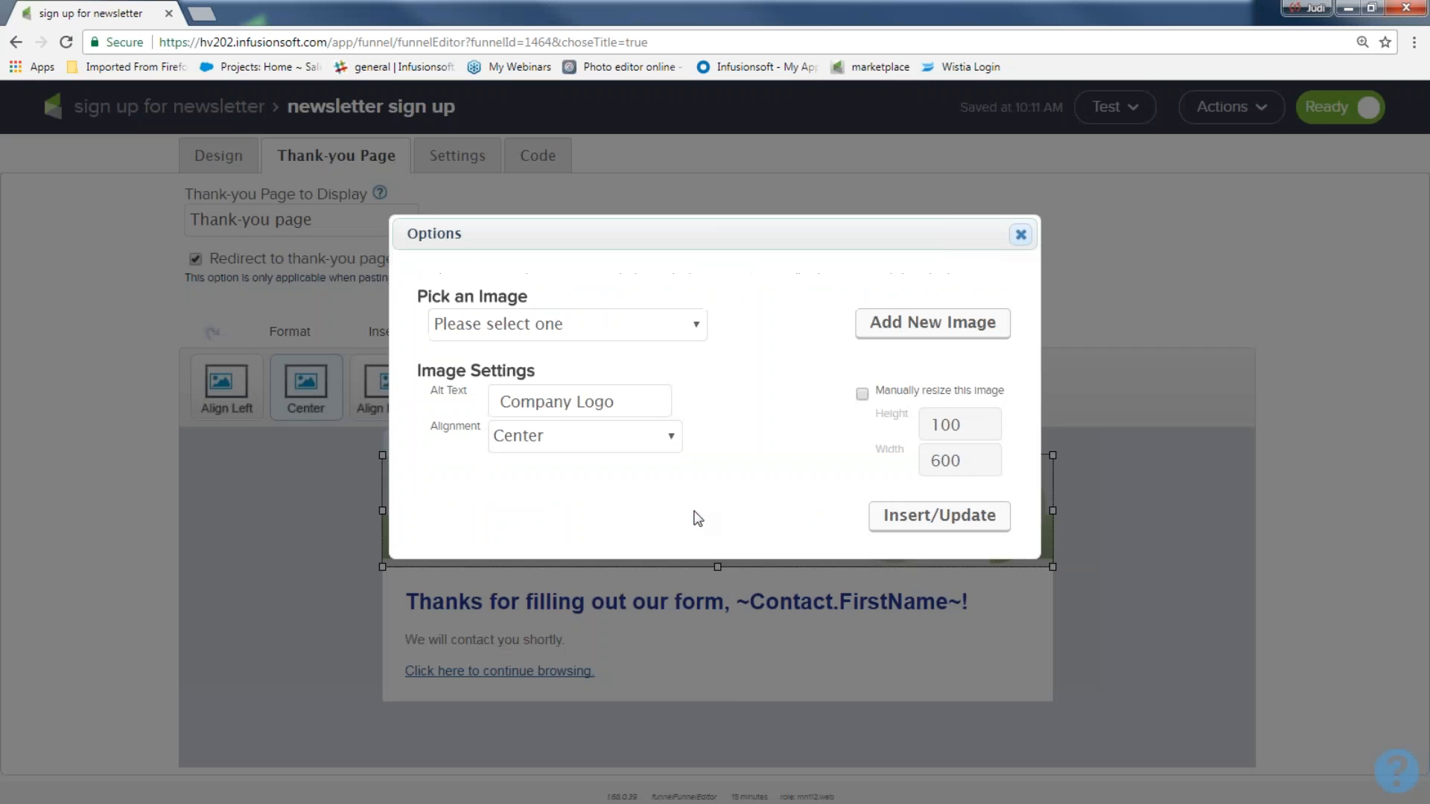
click(696, 328)
scroll(622, 521, down, 20)
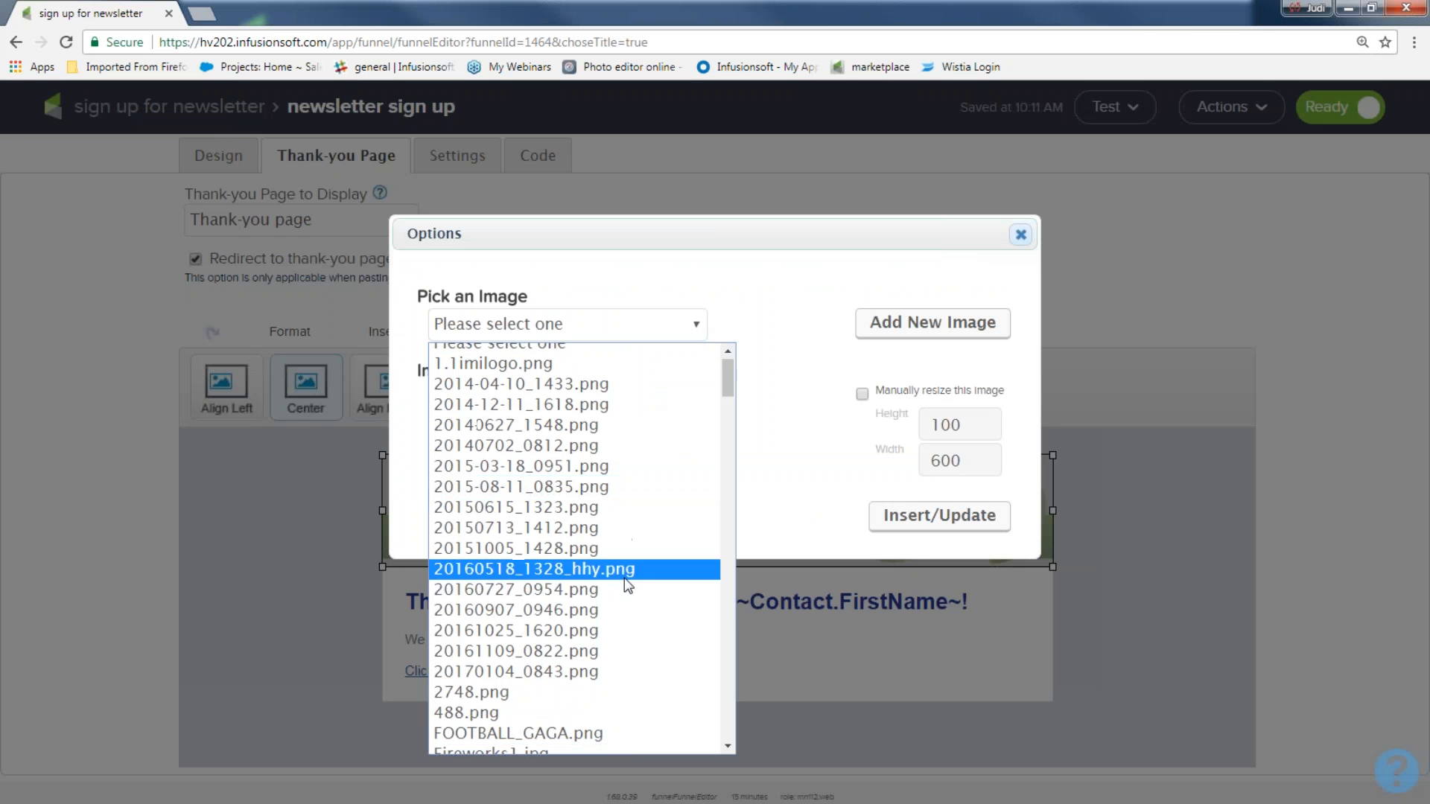
scroll(616, 588, down, 10)
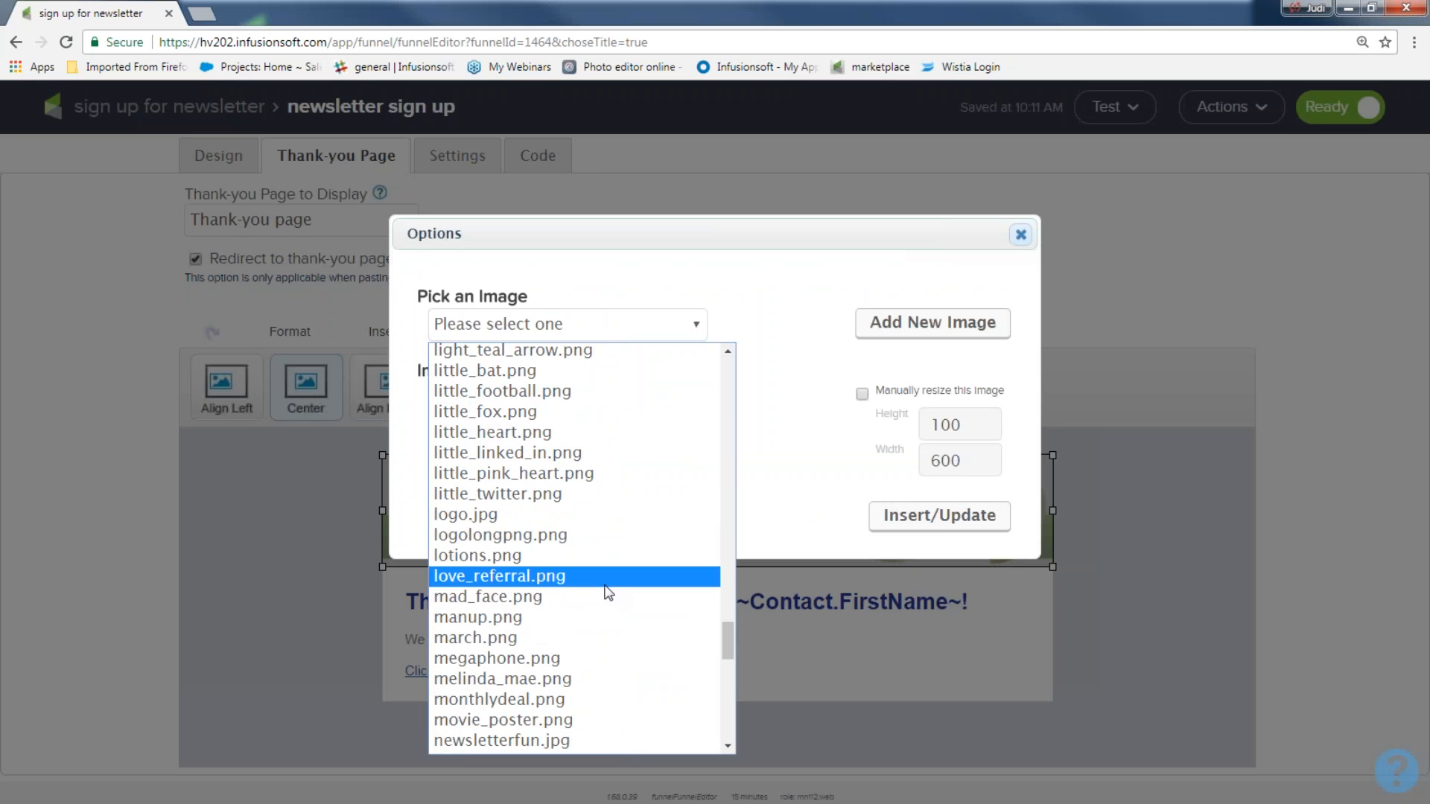
scroll(598, 587, down, 6)
scroll(597, 587, up, 15)
scroll(598, 593, up, 1)
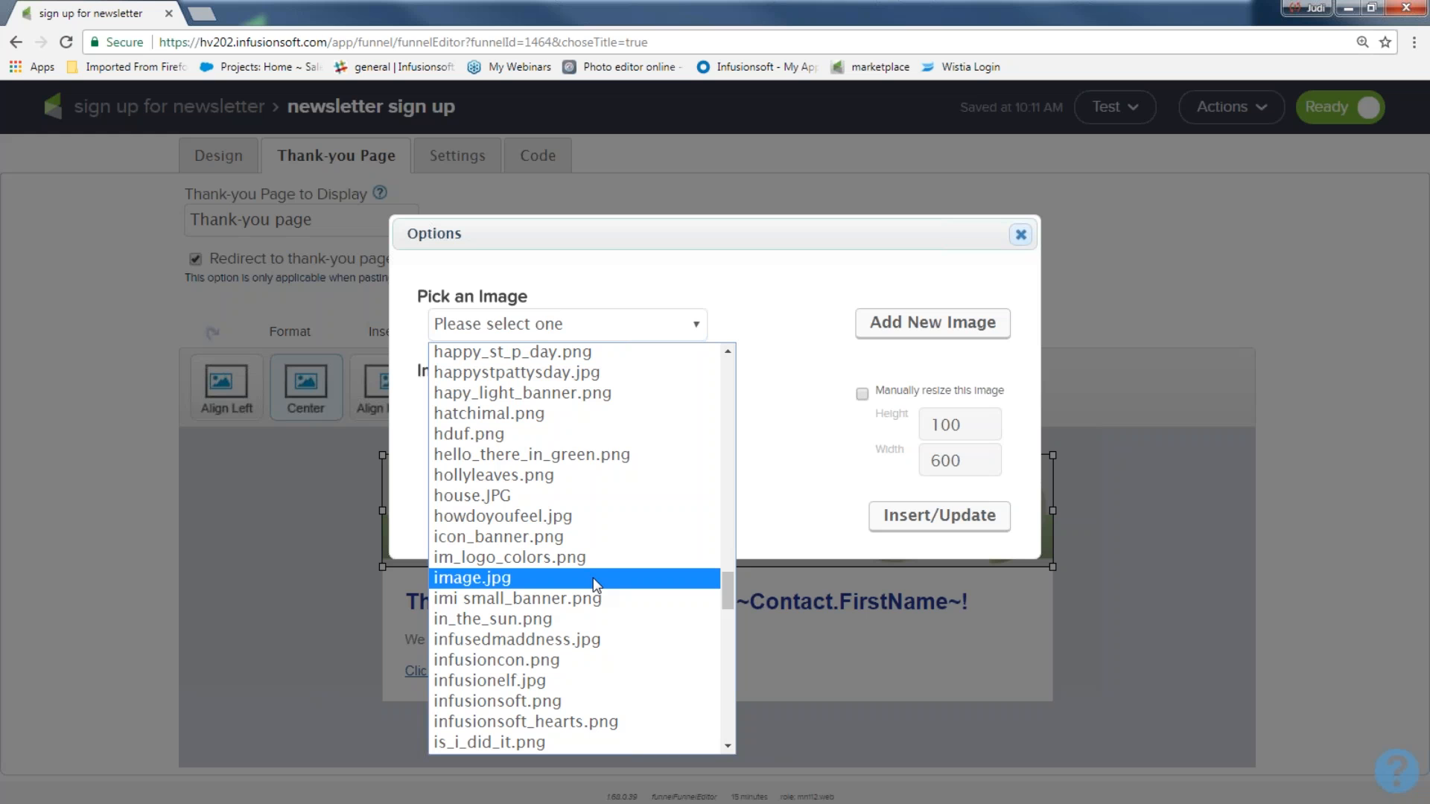
click(573, 723)
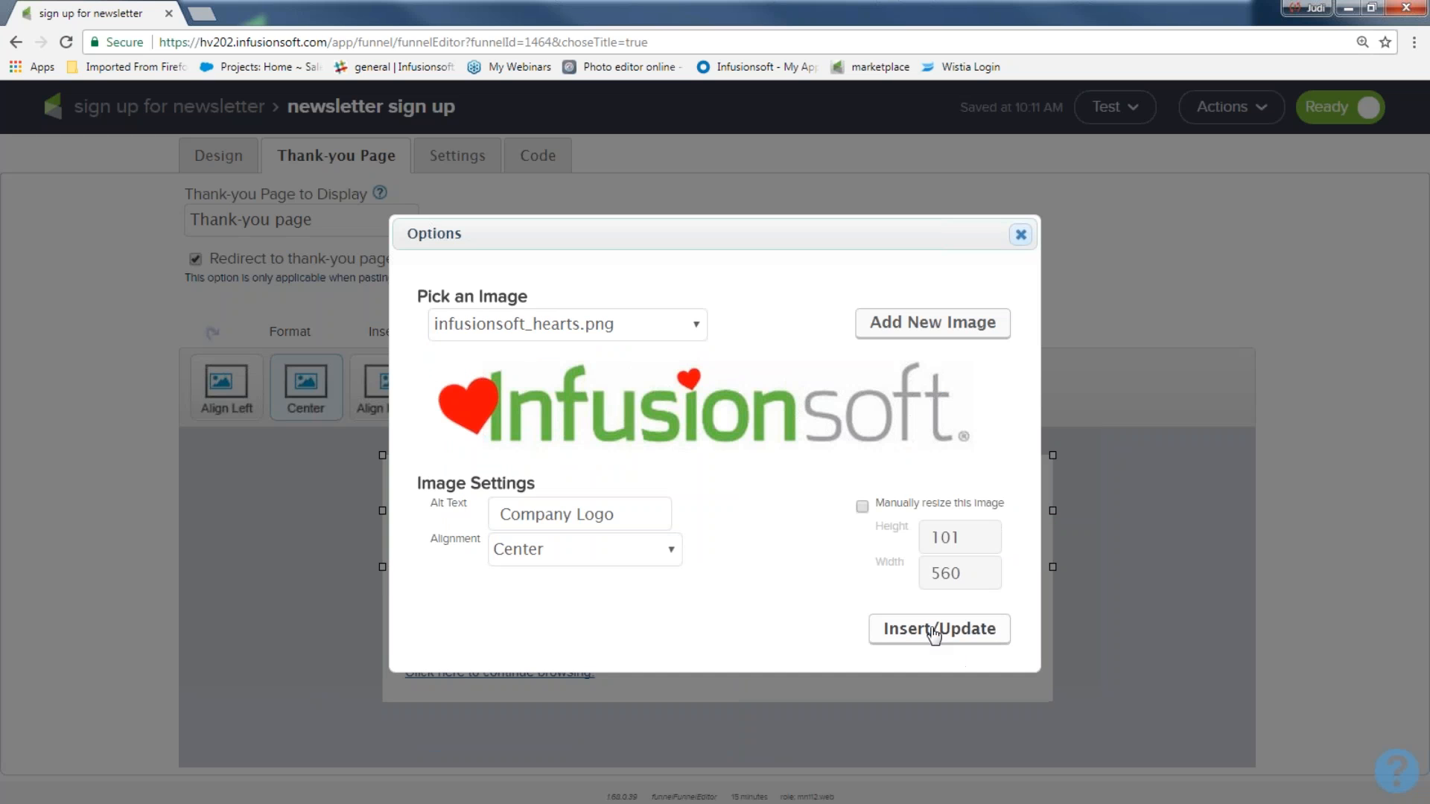
click(931, 632)
click(1188, 623)
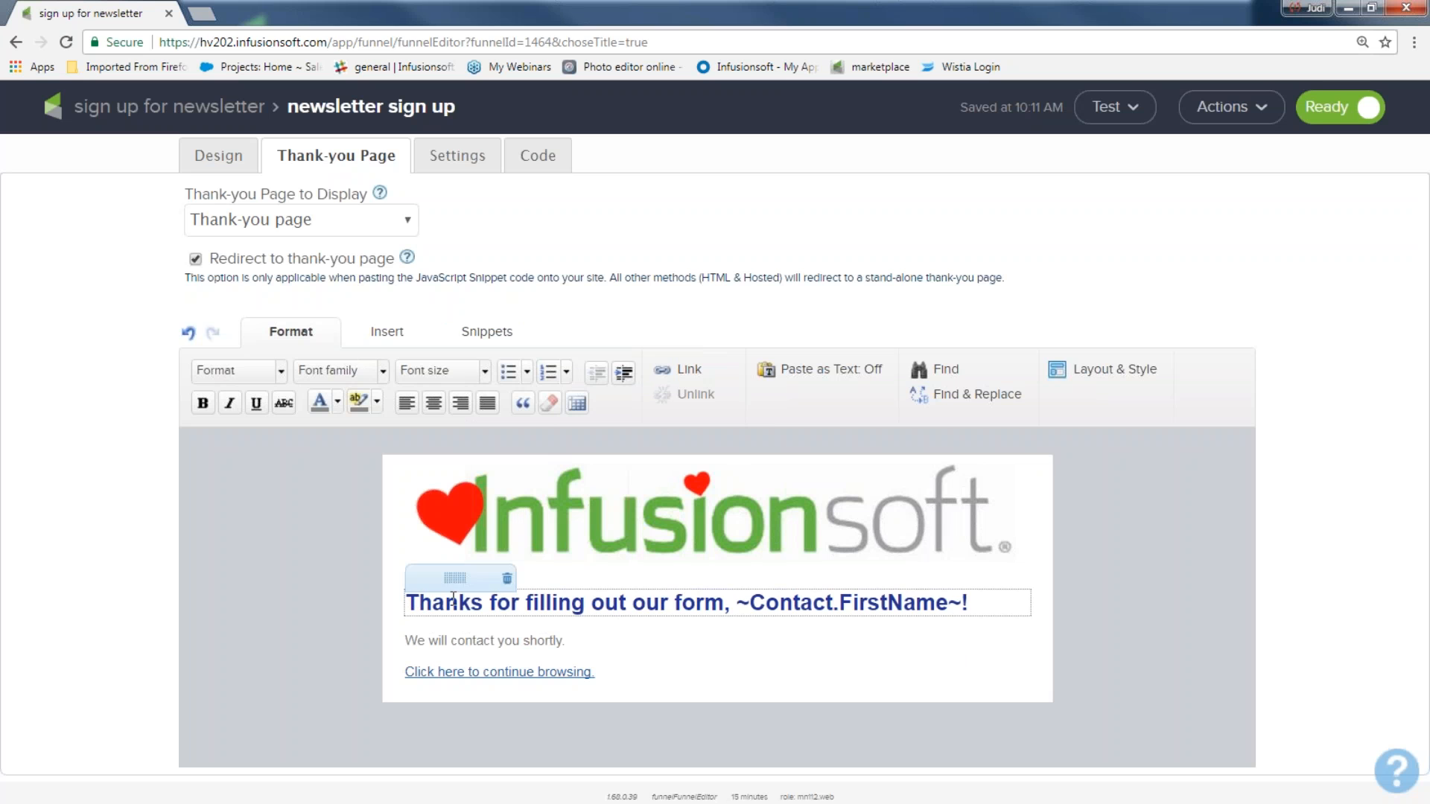
Step: Rewrite the thank-you heading as 'You got it, ~Contact.FirstName~! It is on it's way!!'
drag(725, 603, 406, 604)
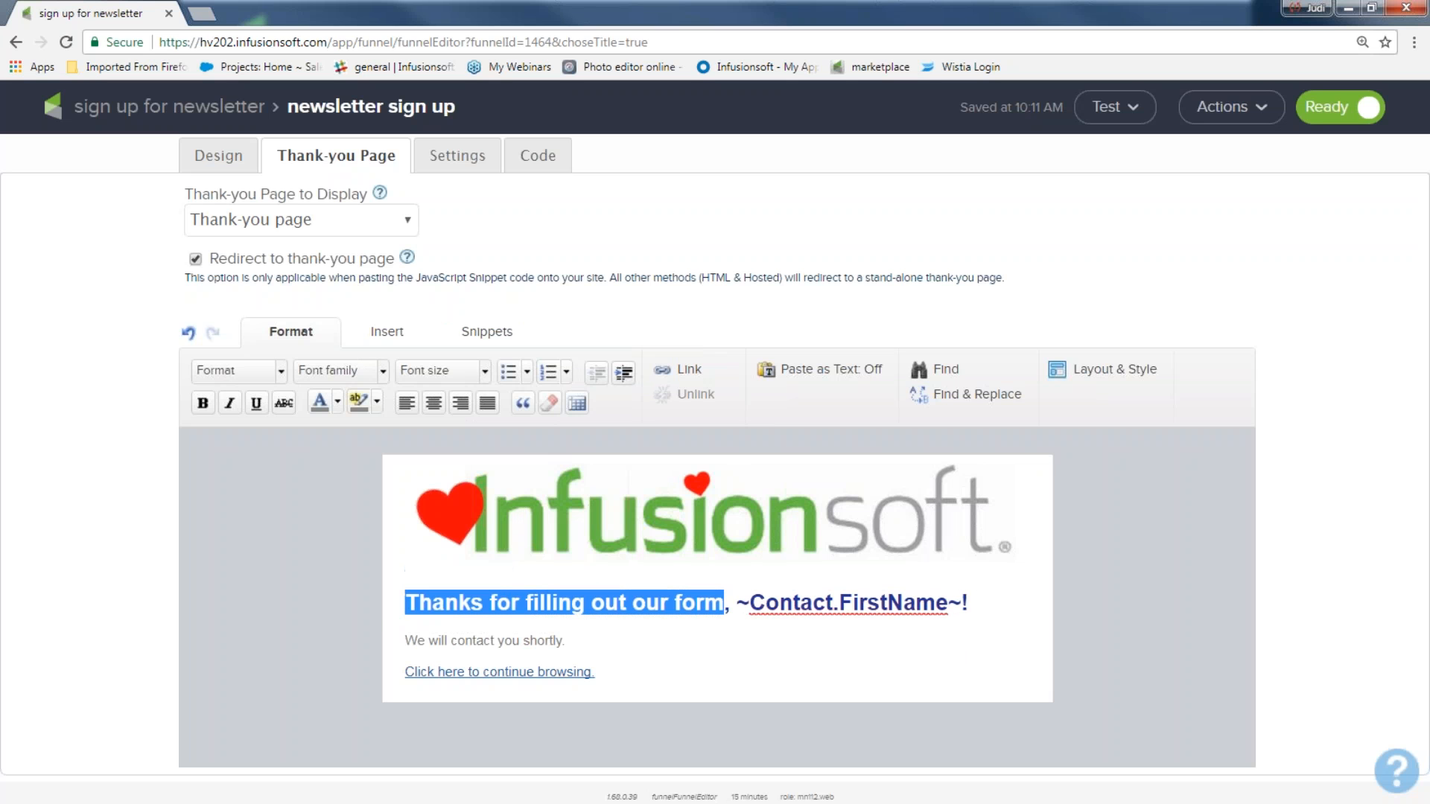
text(You got i)
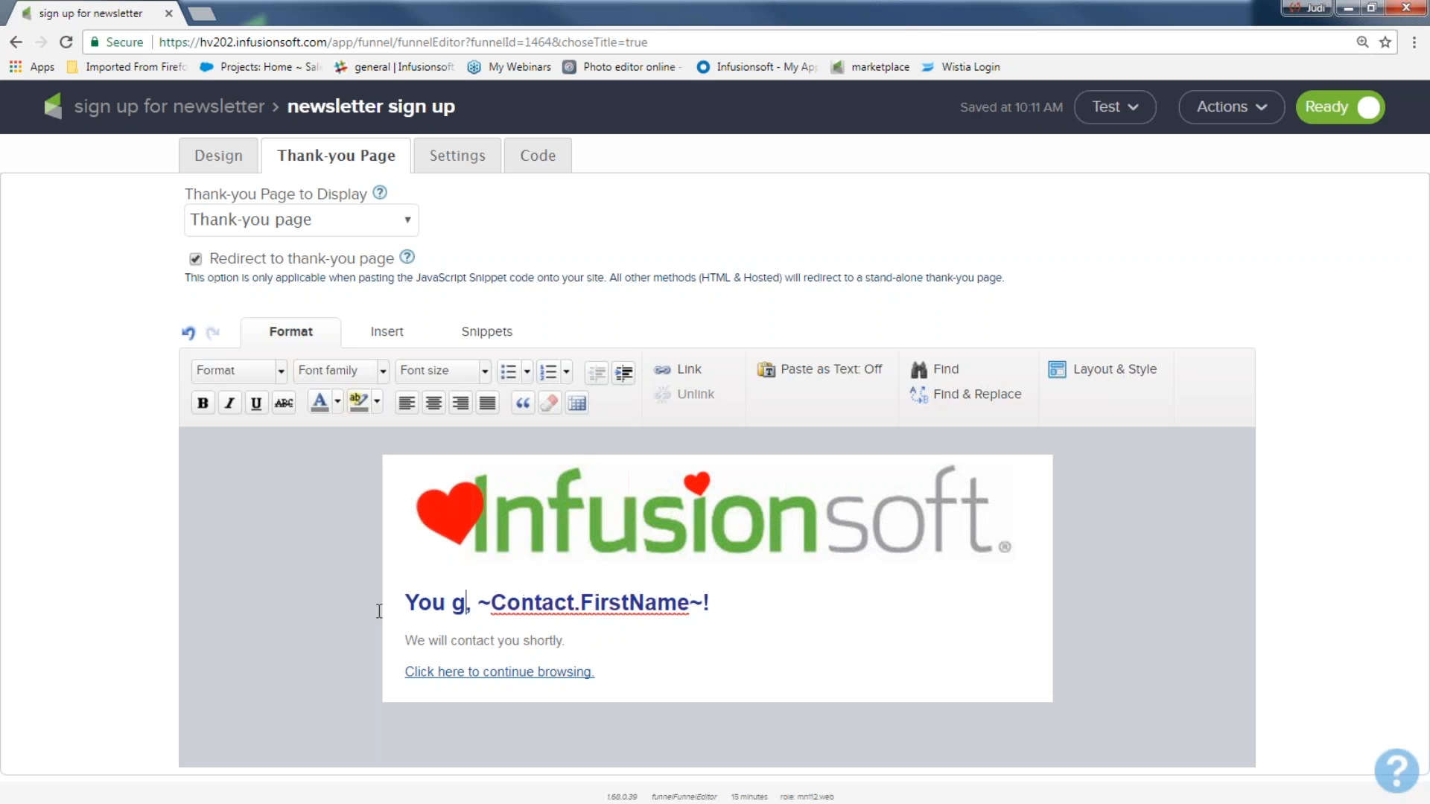
text(t)
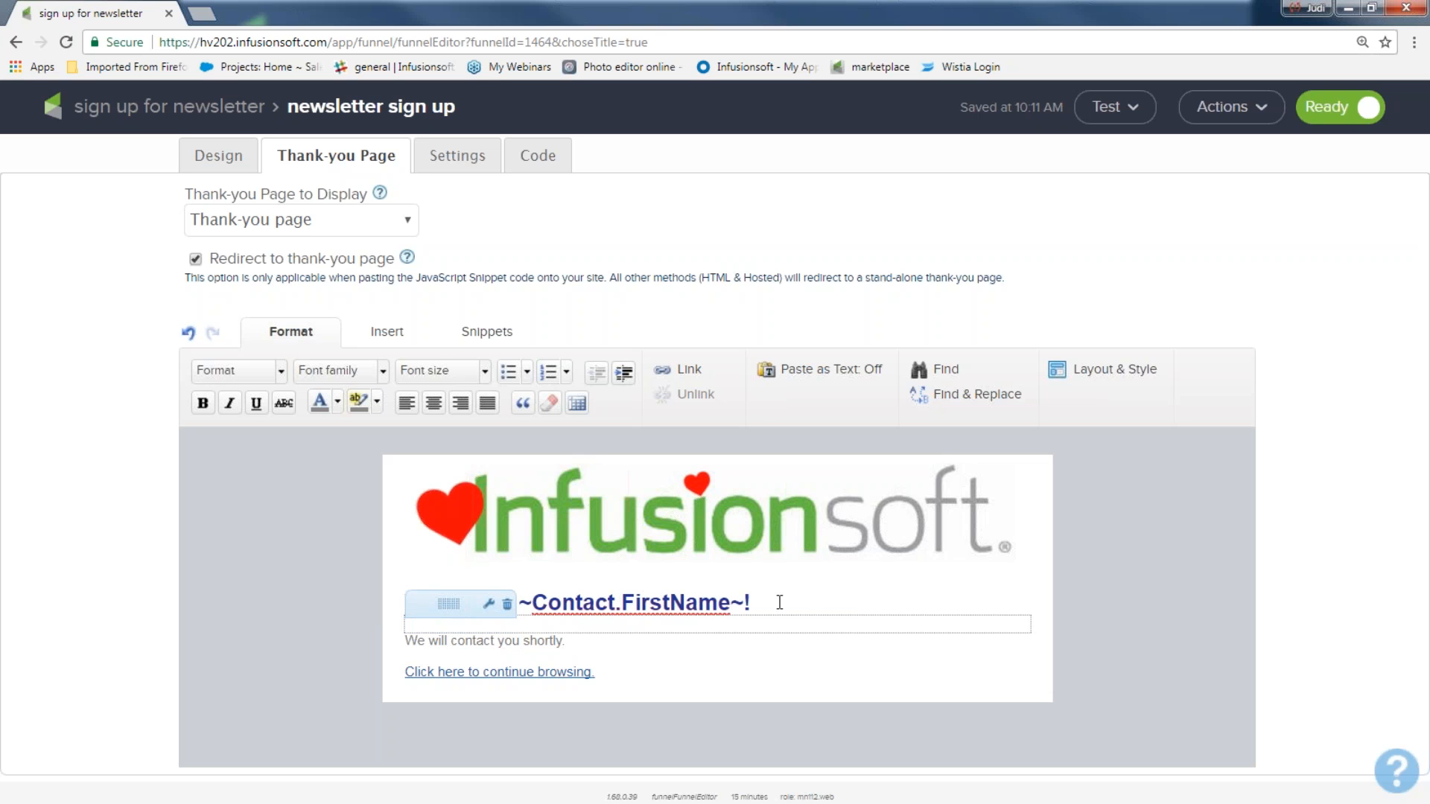
click(747, 606)
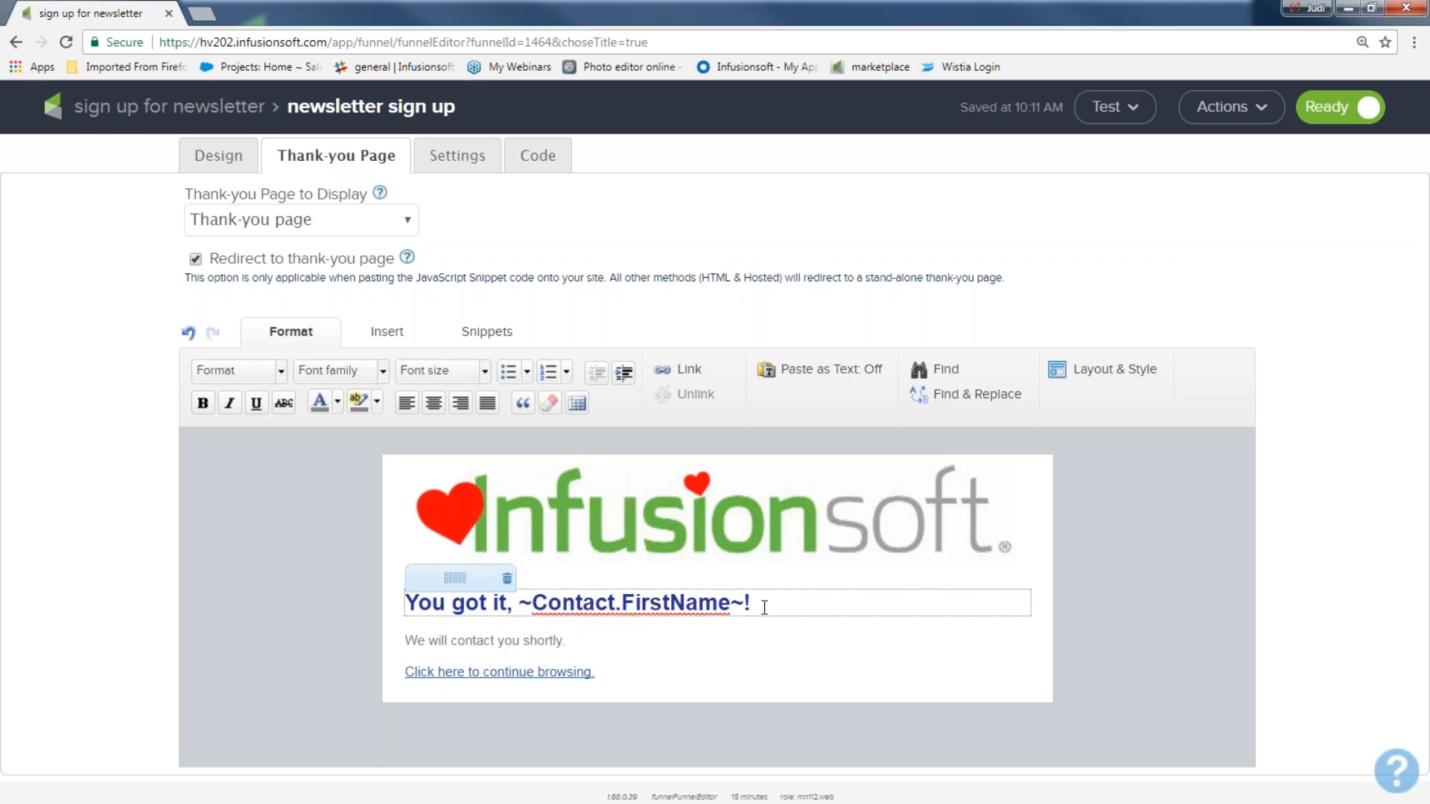
text(It is on it's wa)
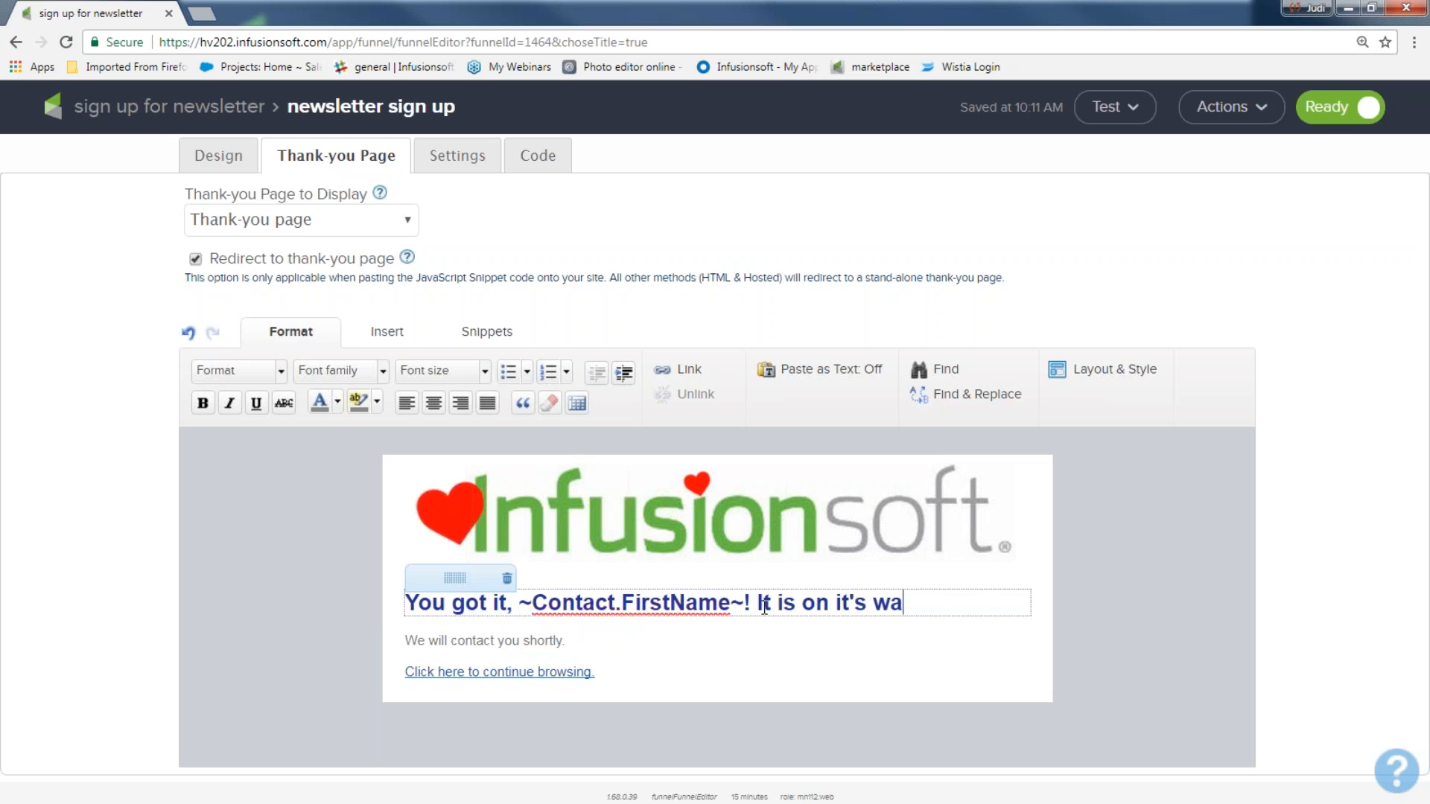
text(y!!)
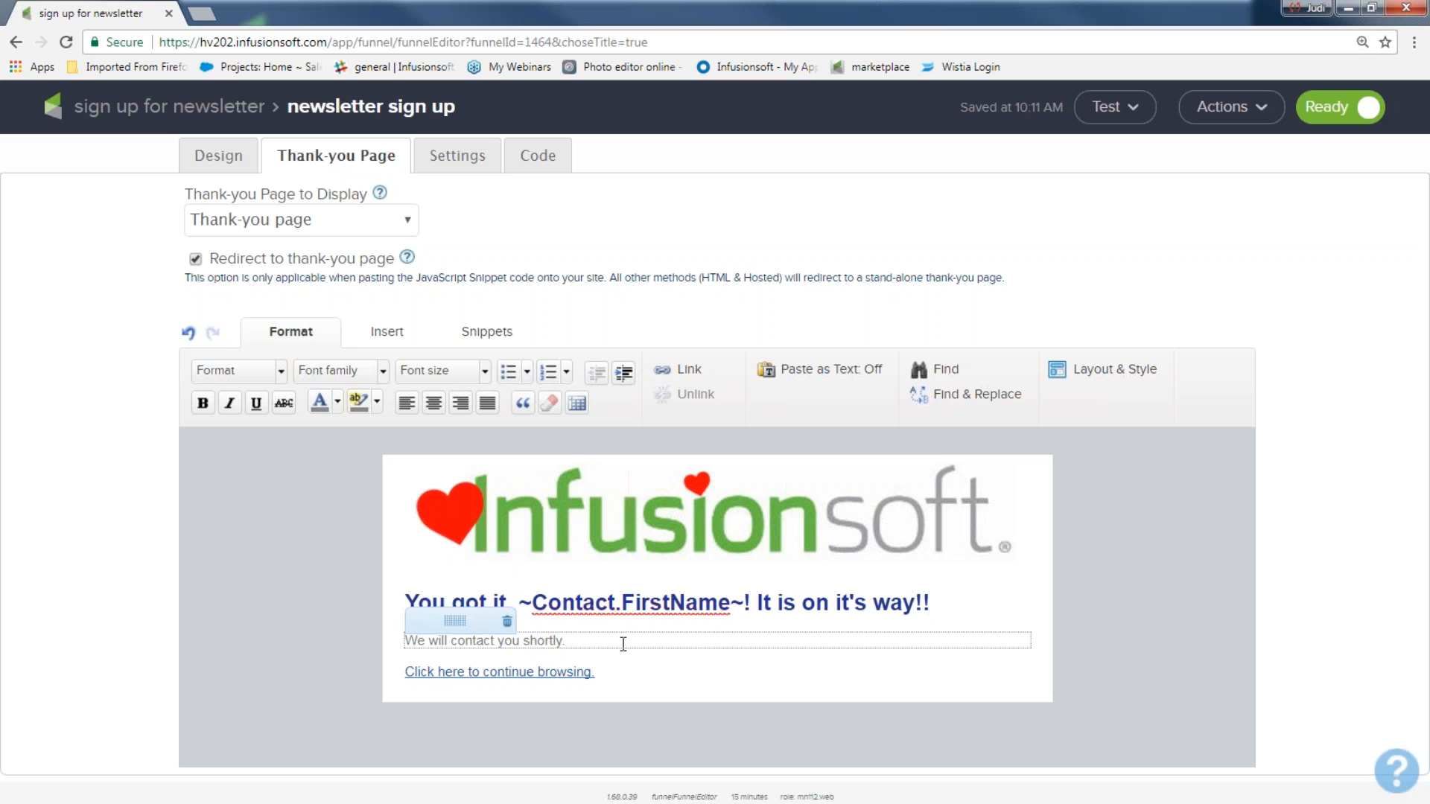
Step: Replace 'We will contact you shortly.' with placeholder text and select the continue-browsing line
drag(615, 643, 400, 638)
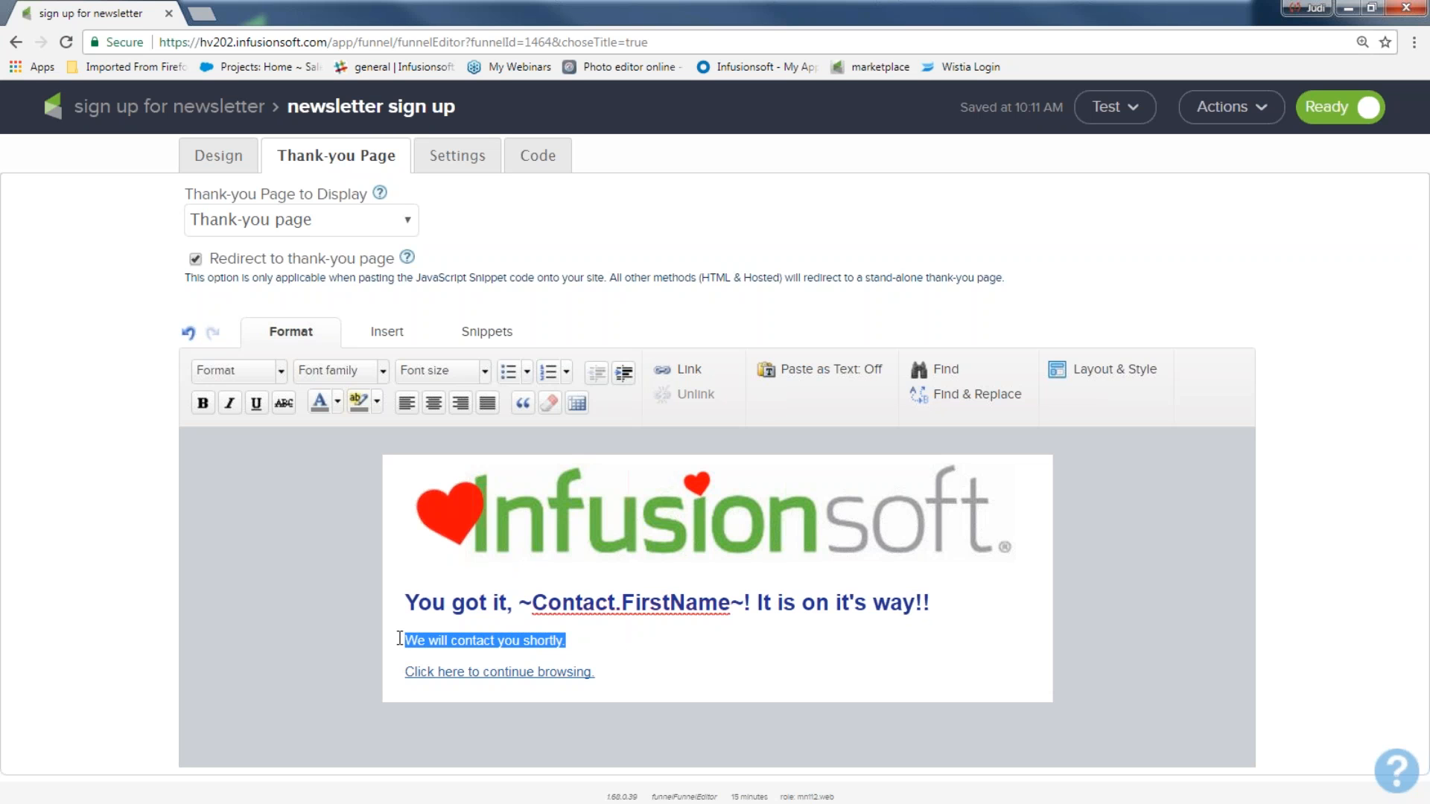
text(jsafjaf)
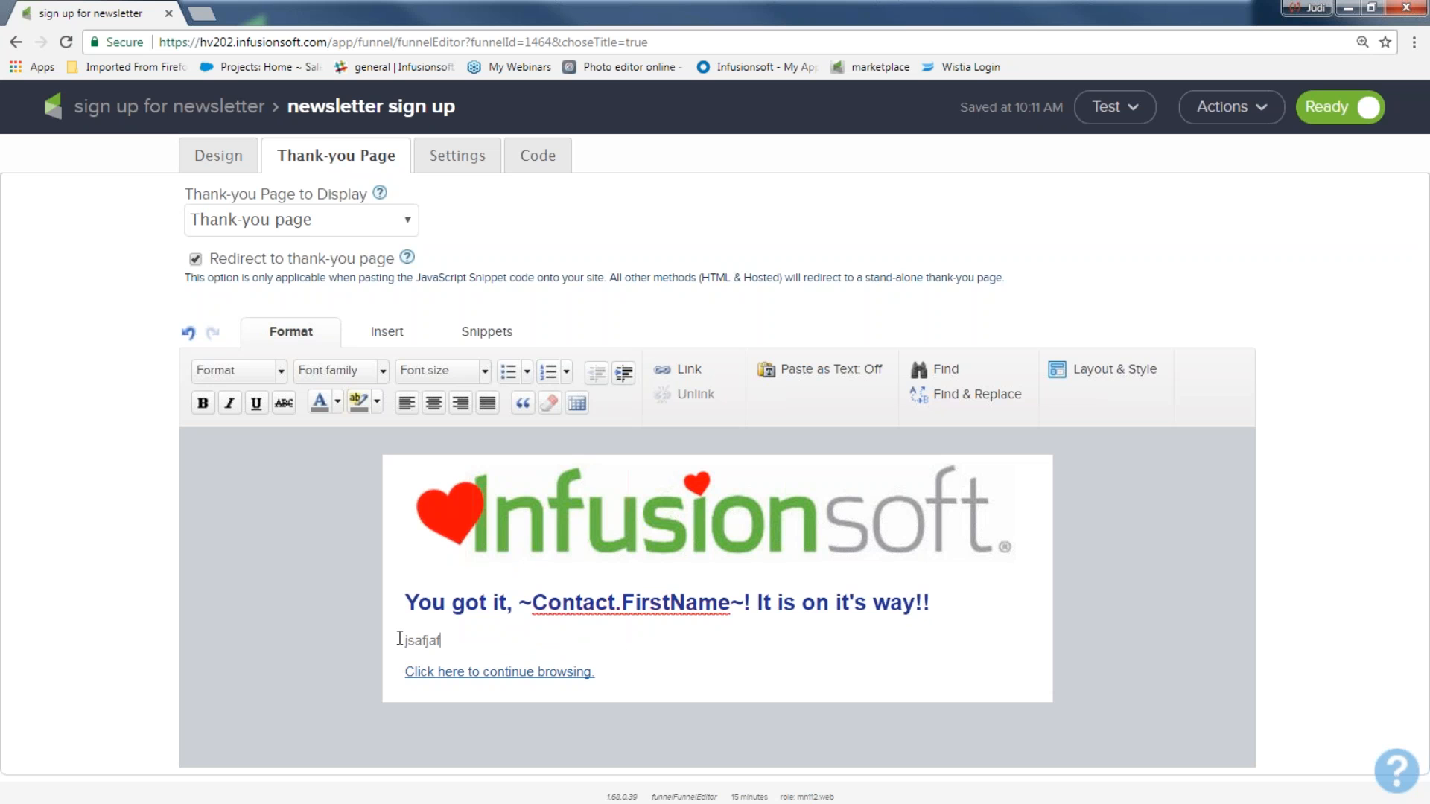
text(iefdaf, hfdahfiohfk)
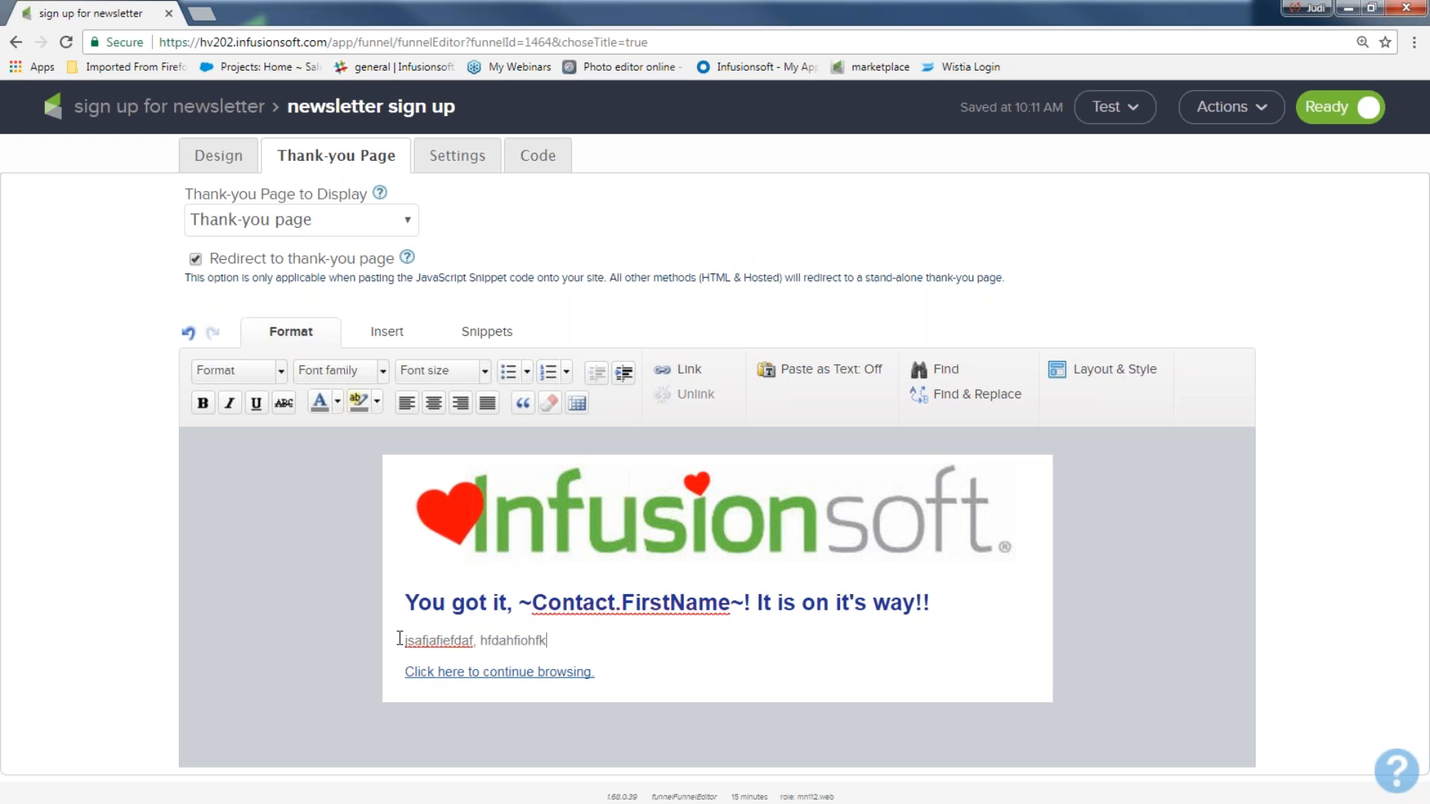
text(,fndkfhdahfdf,kdhfiahrfe)
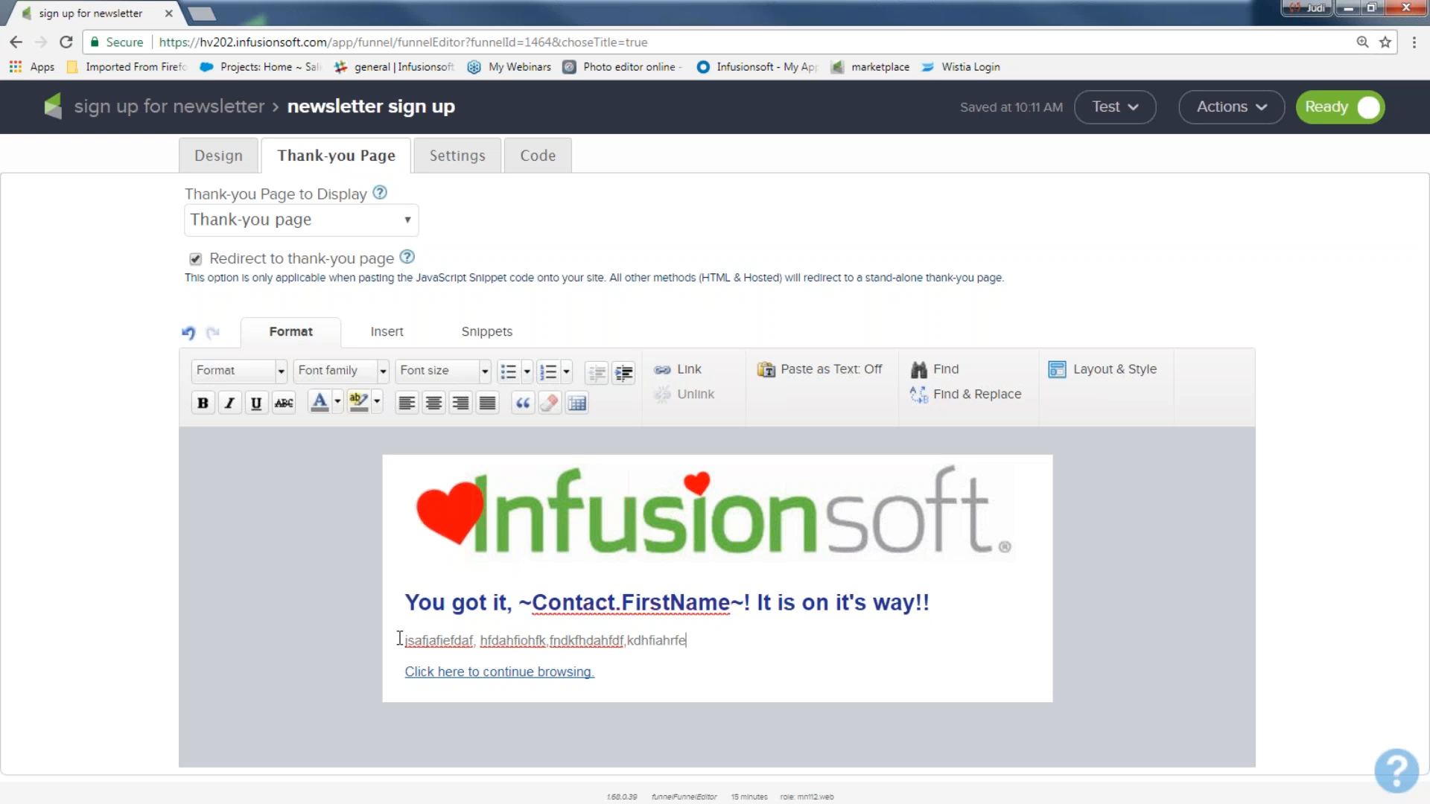
drag(600, 673, 394, 684)
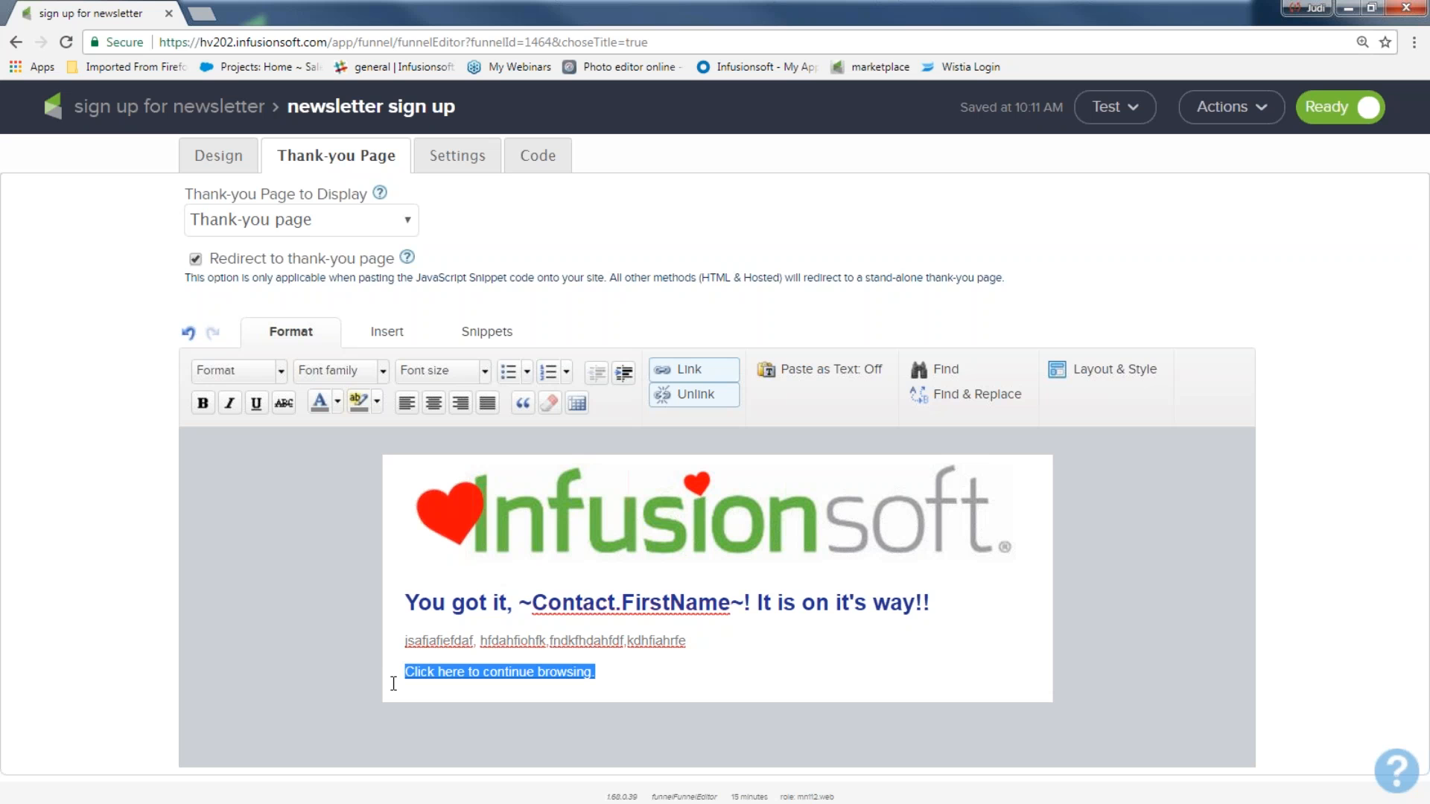
mouse_move(566, 677)
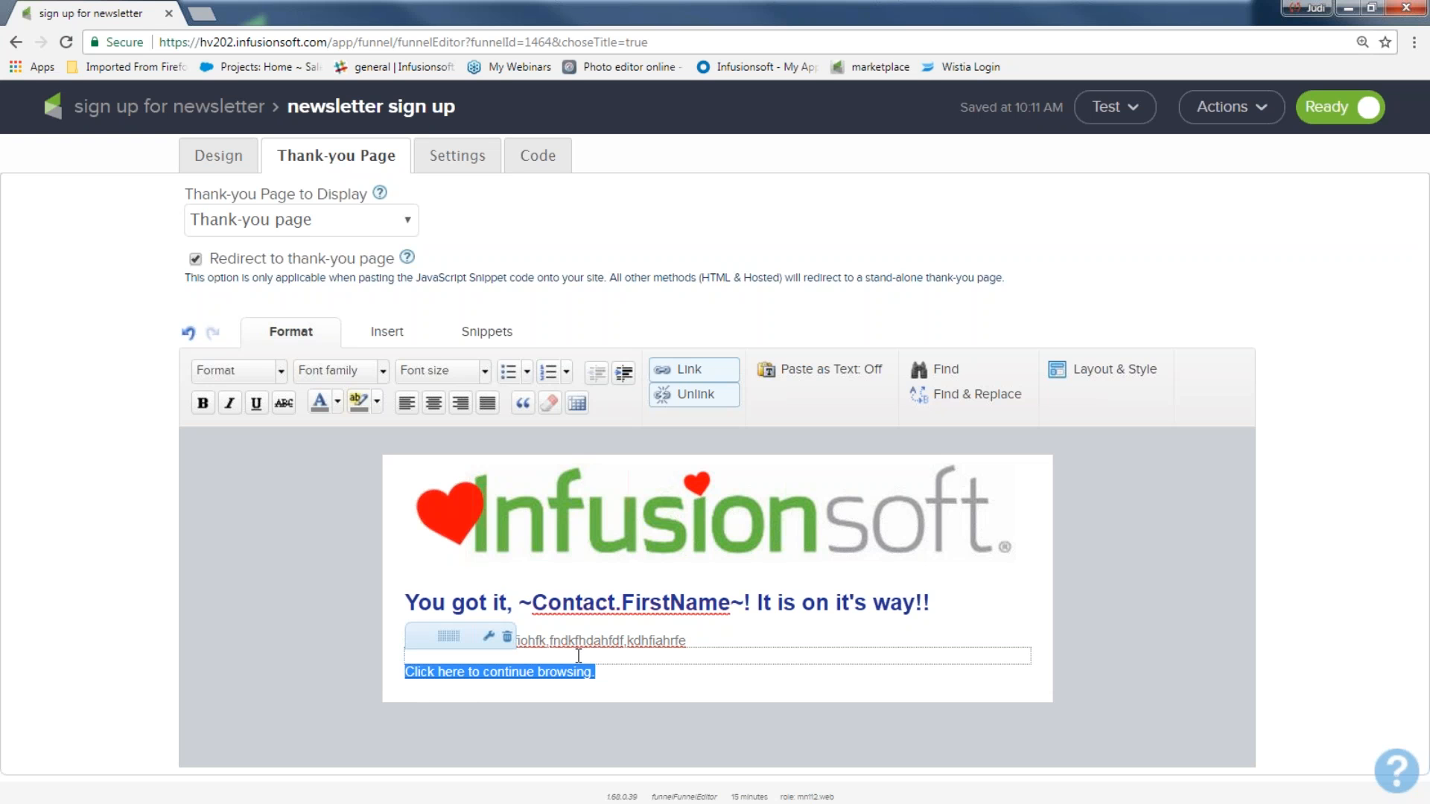
click(709, 375)
drag(566, 472, 363, 487)
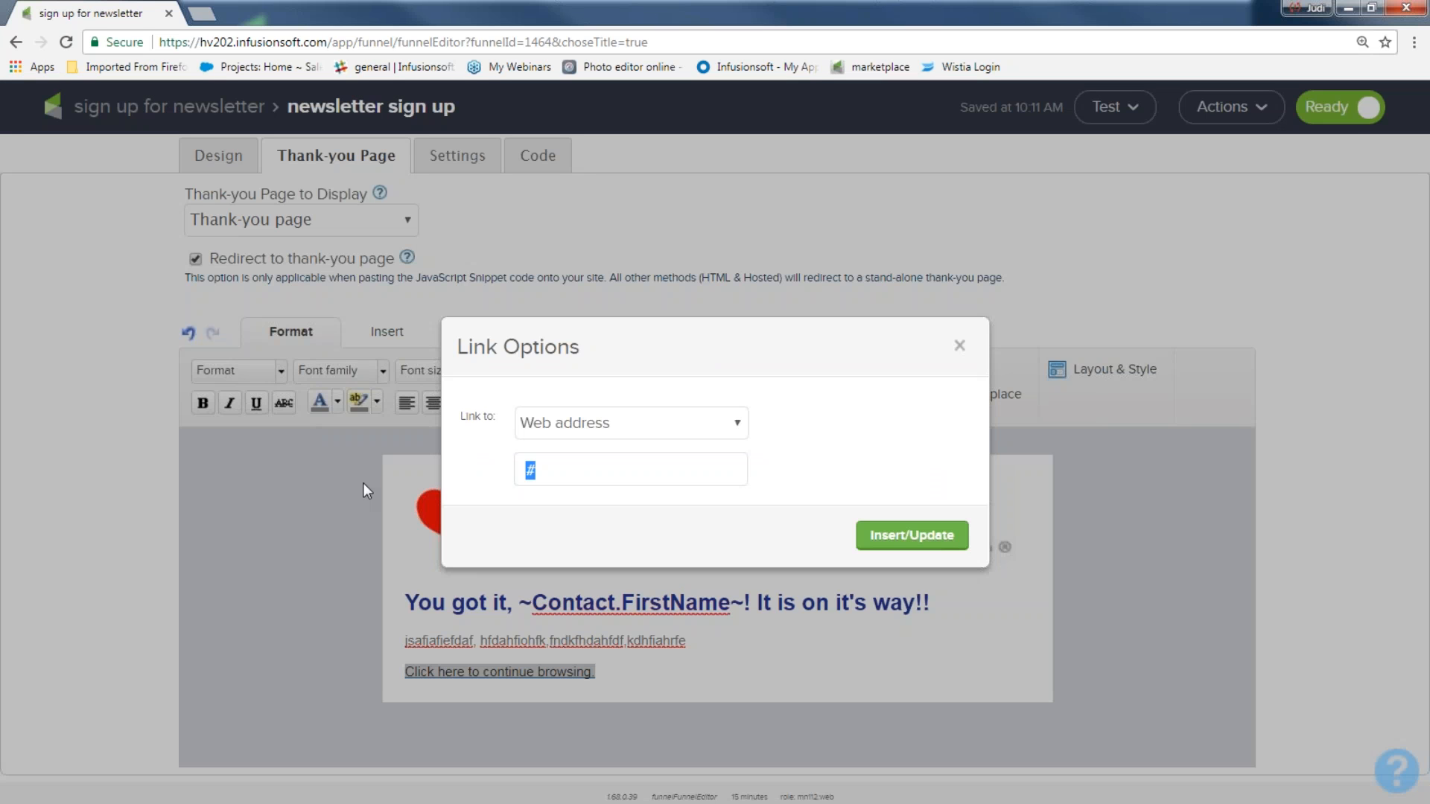
text(www.infusionsoft.com)
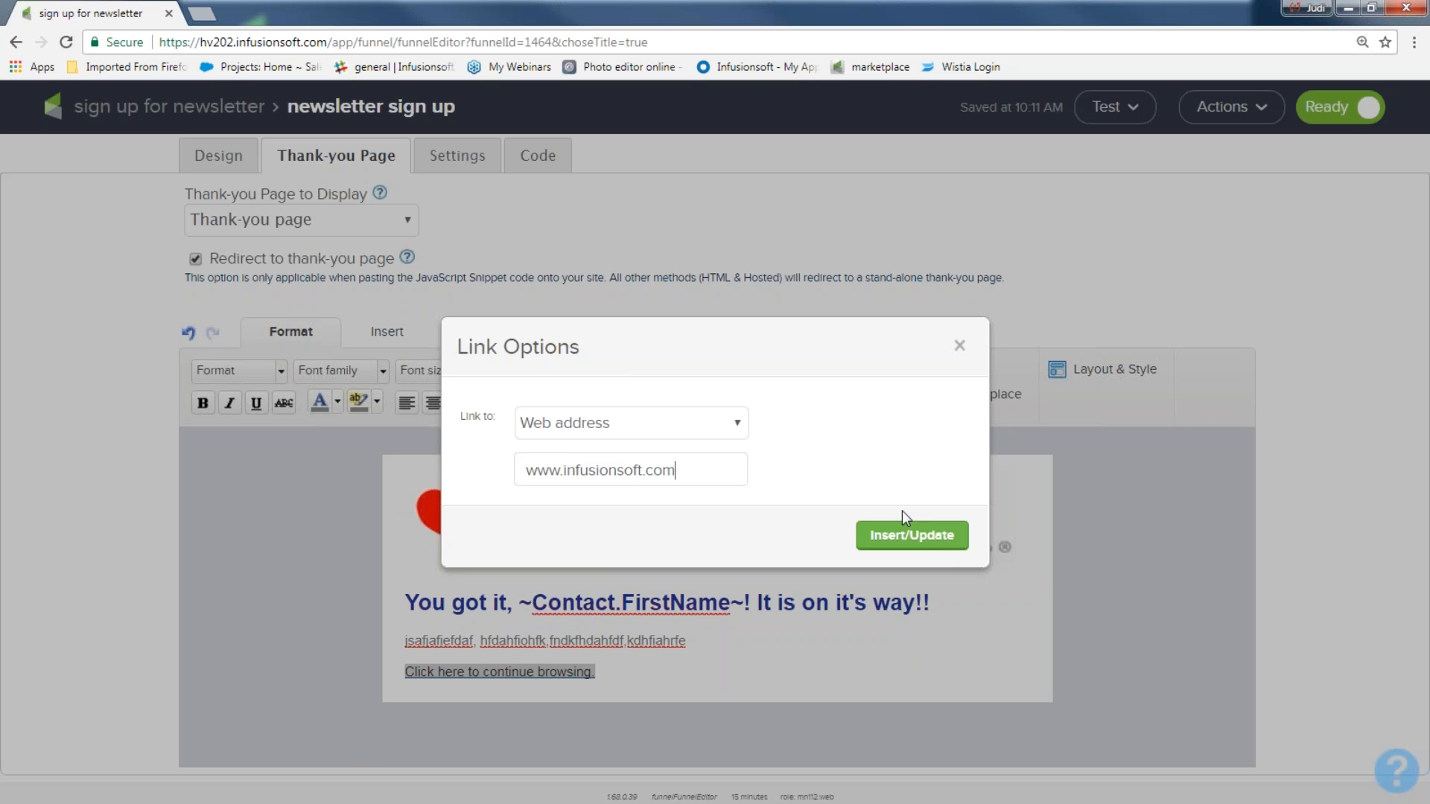
click(908, 534)
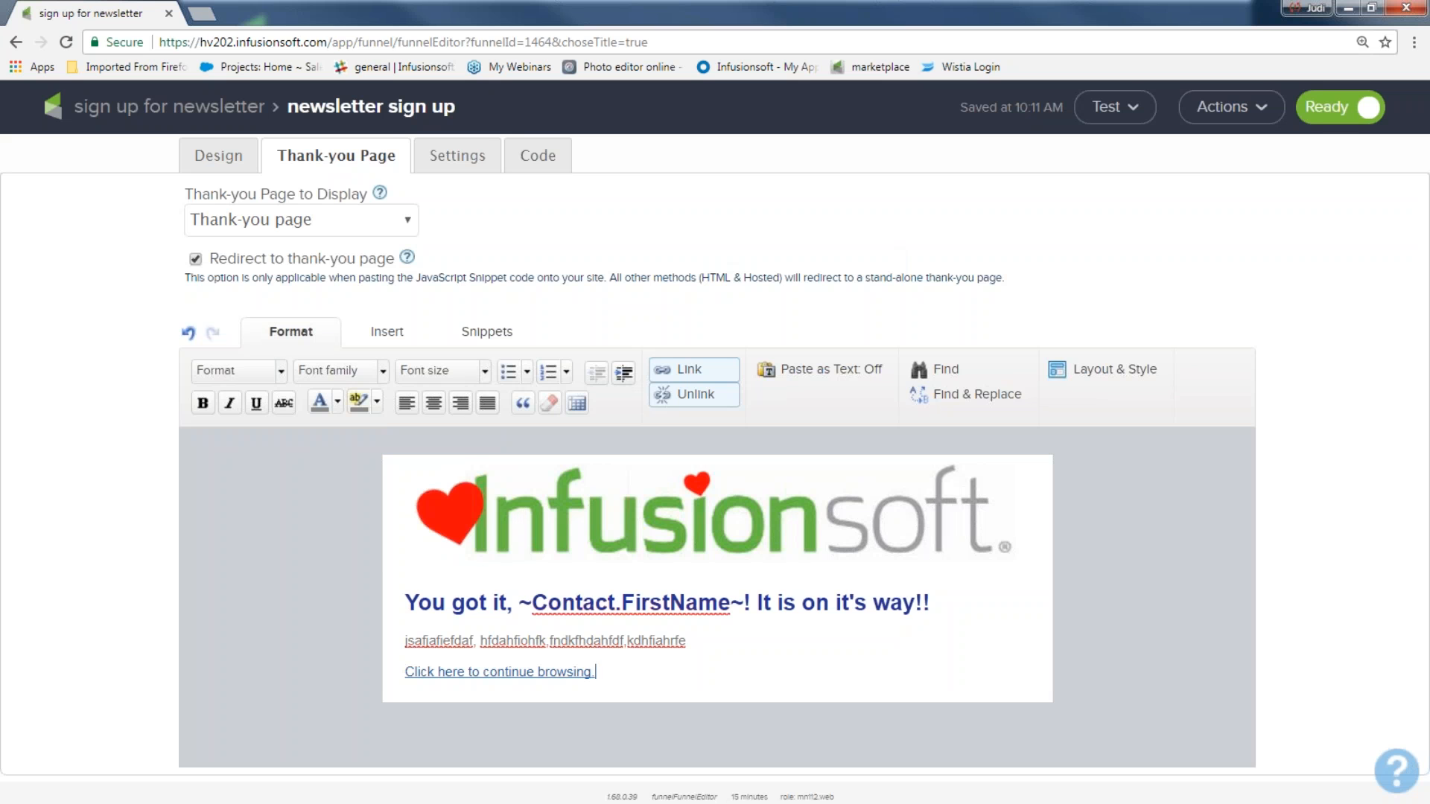
click(479, 156)
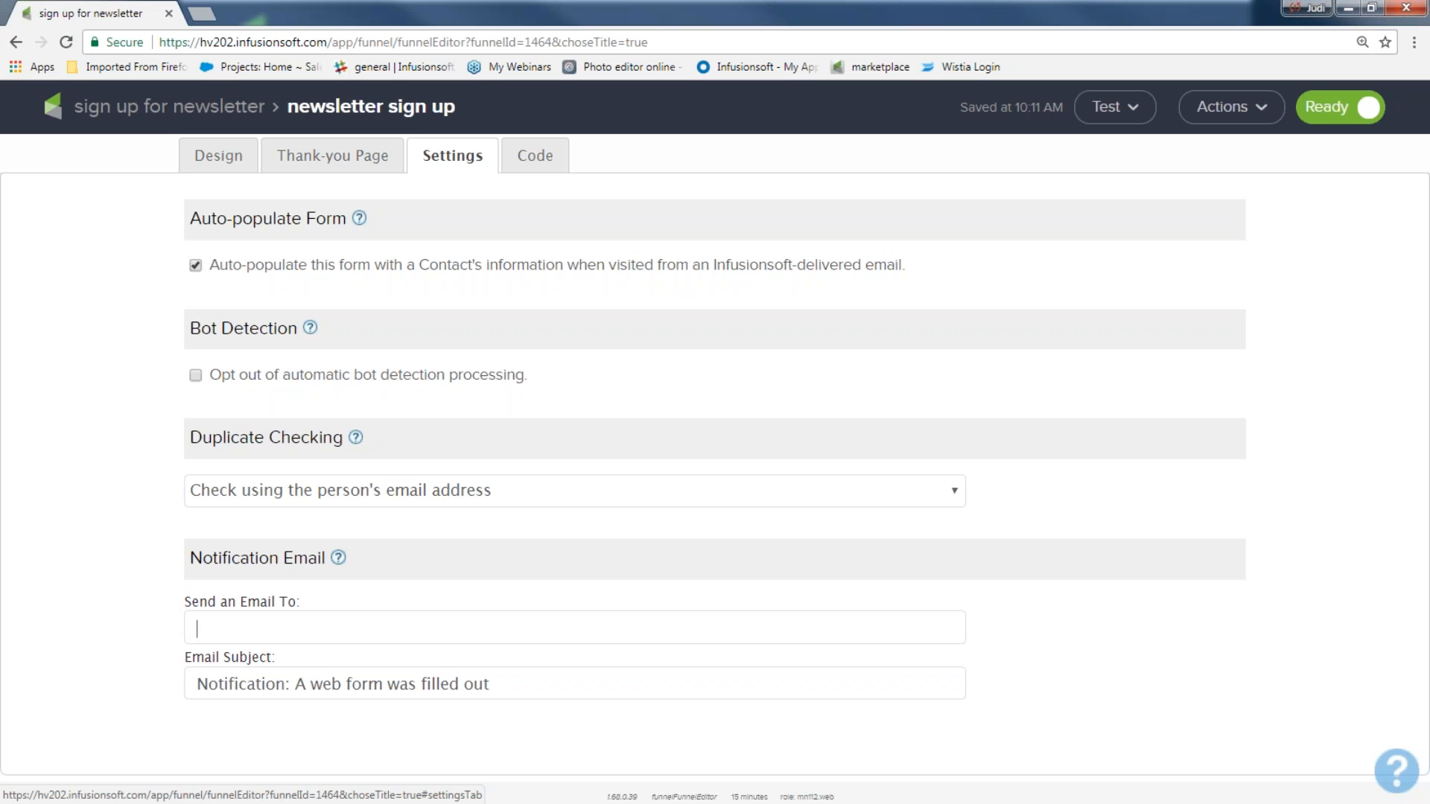
click(299, 632)
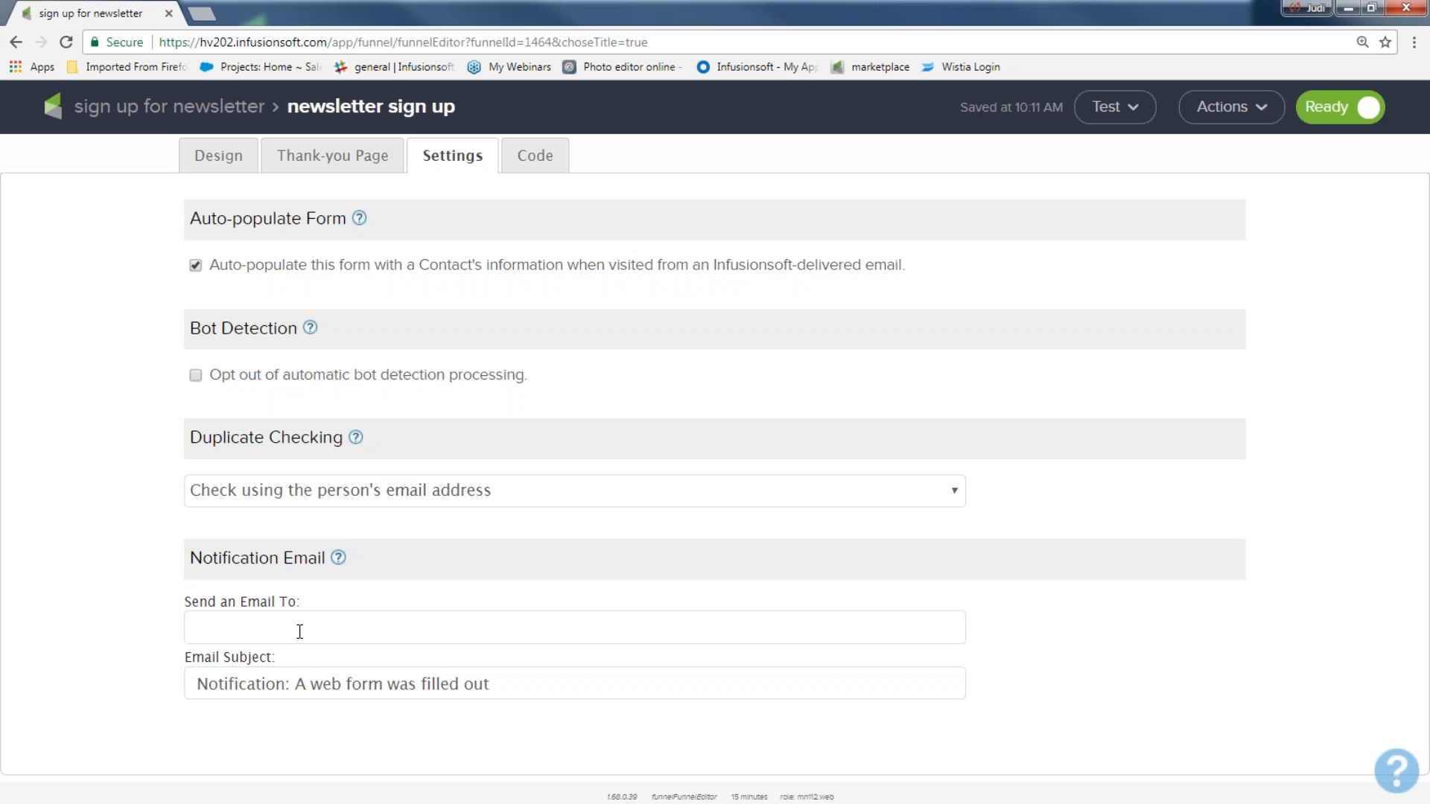
Step: Enter 'email address here!,' as notification recipient and append 'for our awesome newsletter' to the subject
text(email address here!,)
drag(489, 684, 178, 712)
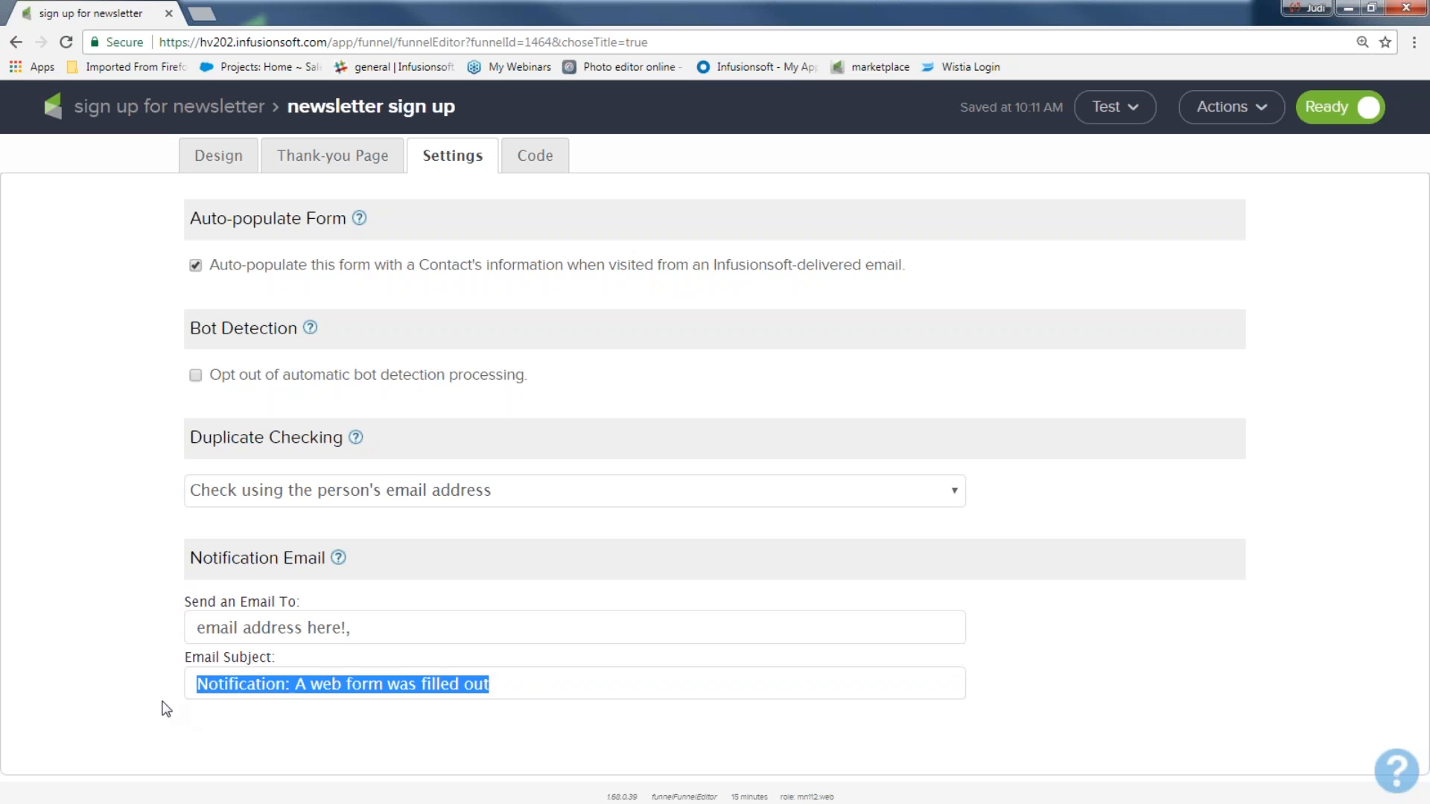
click(530, 684)
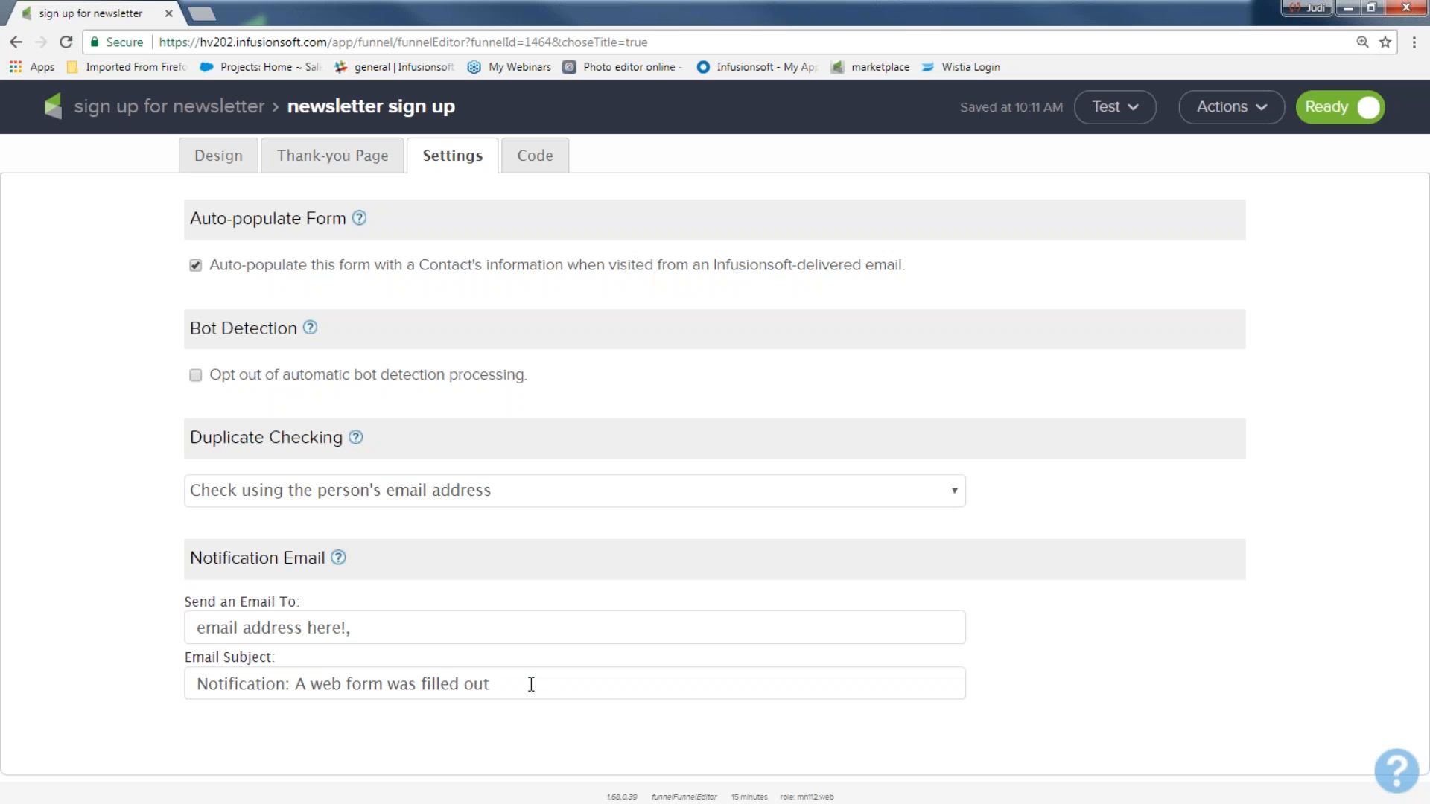
text(for our awesome newsletter)
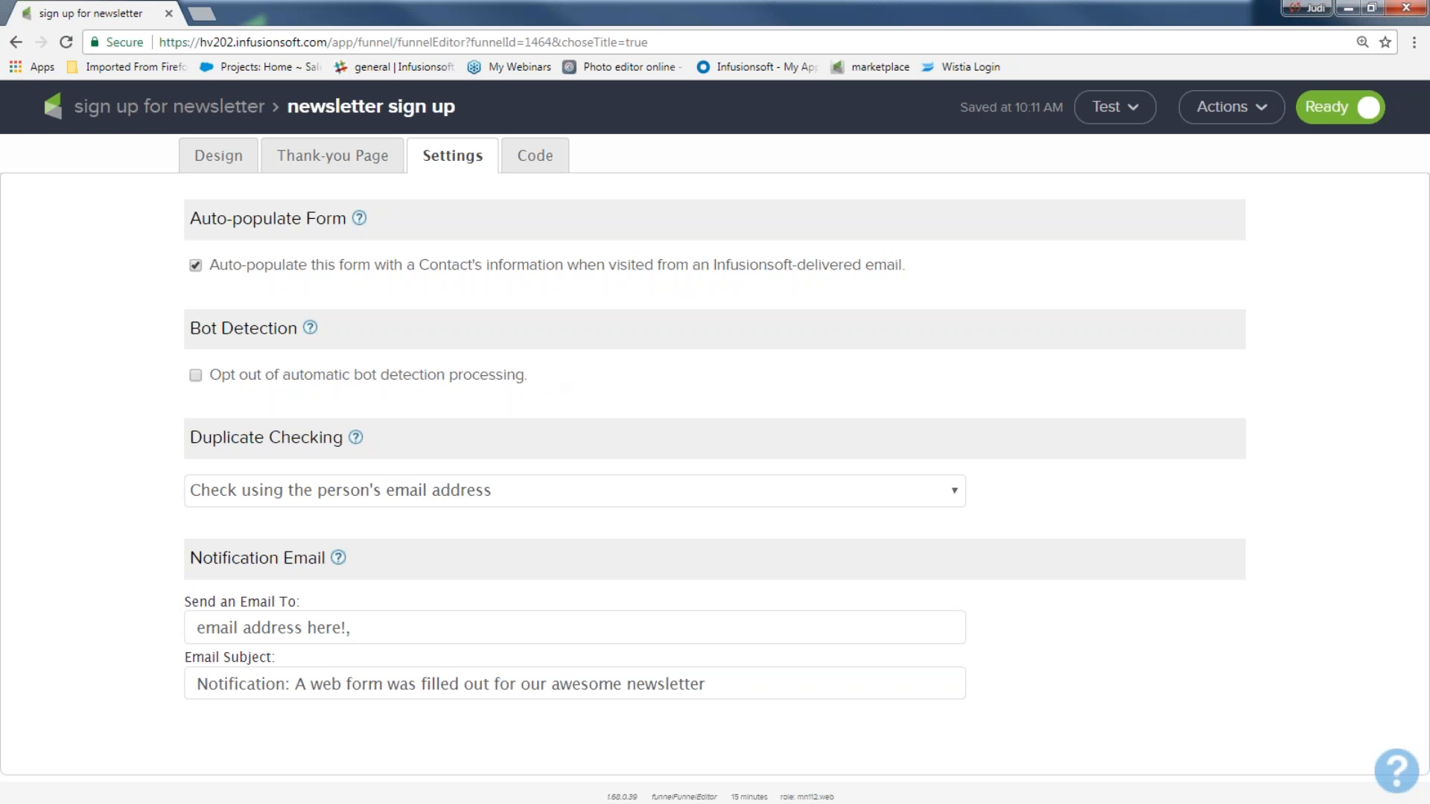
drag(540, 384, 330, 395)
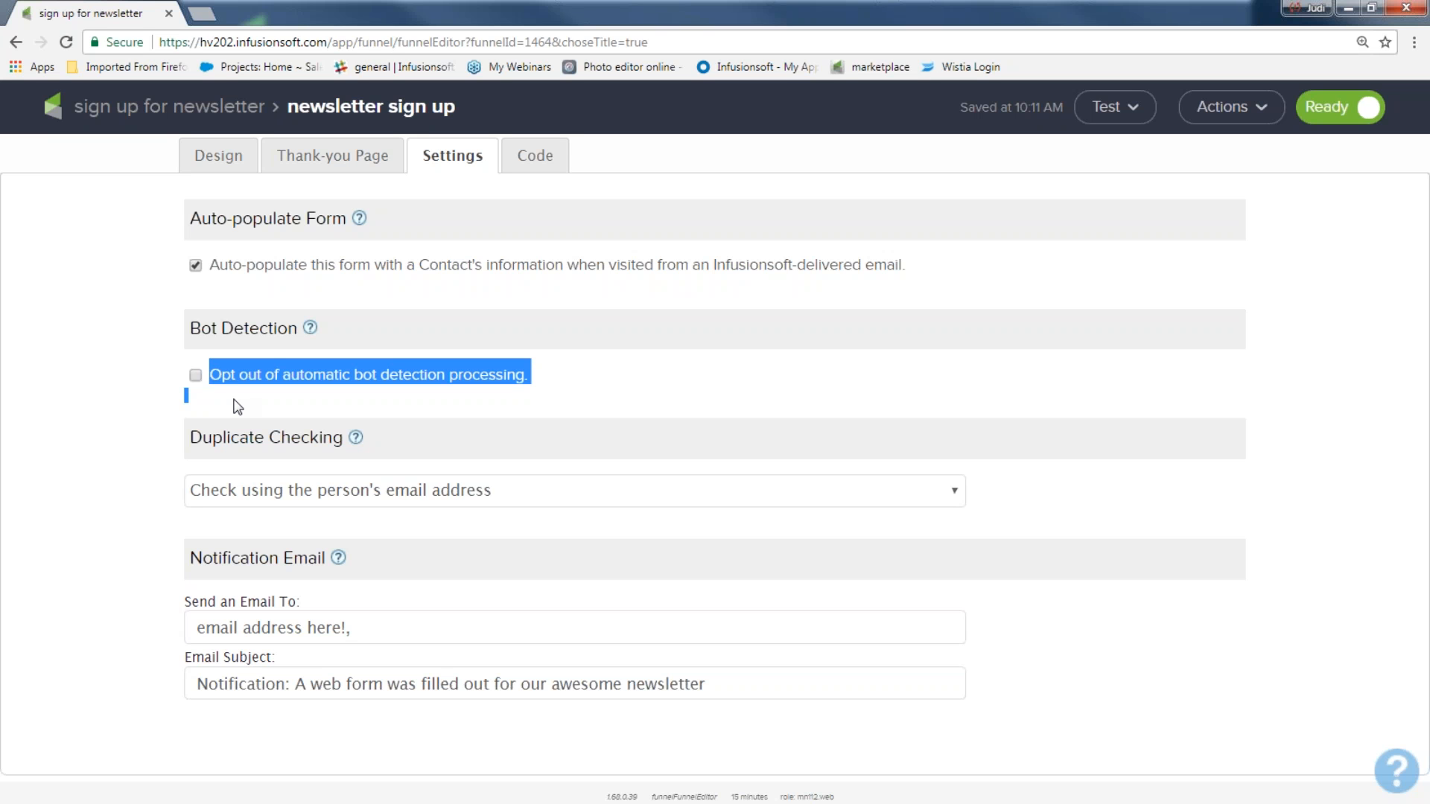
Step: Opt out of automatic bot detection, clear the Send an Email To field, and go to Code
click(195, 376)
click(127, 395)
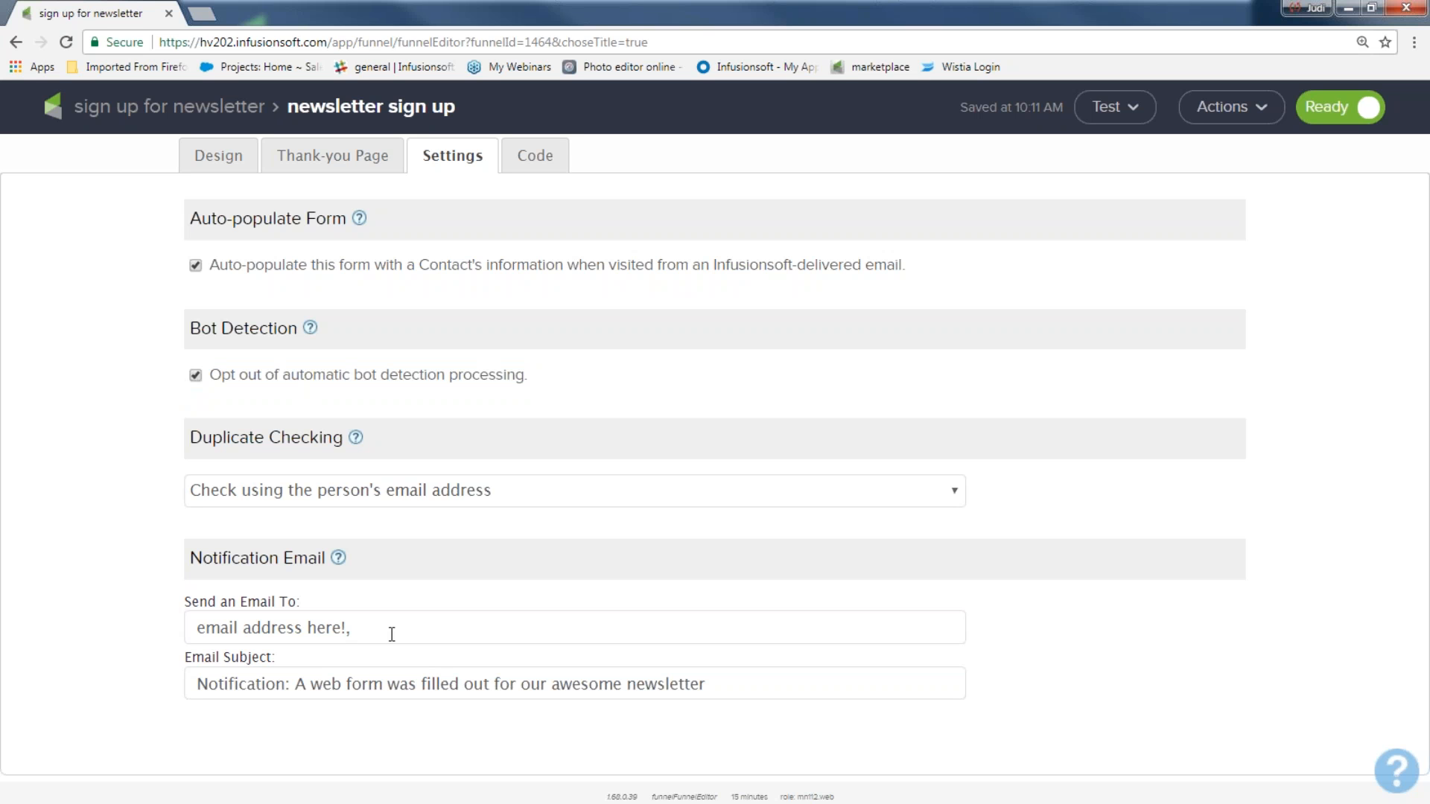
drag(383, 625, 128, 645)
key(BackSpace)
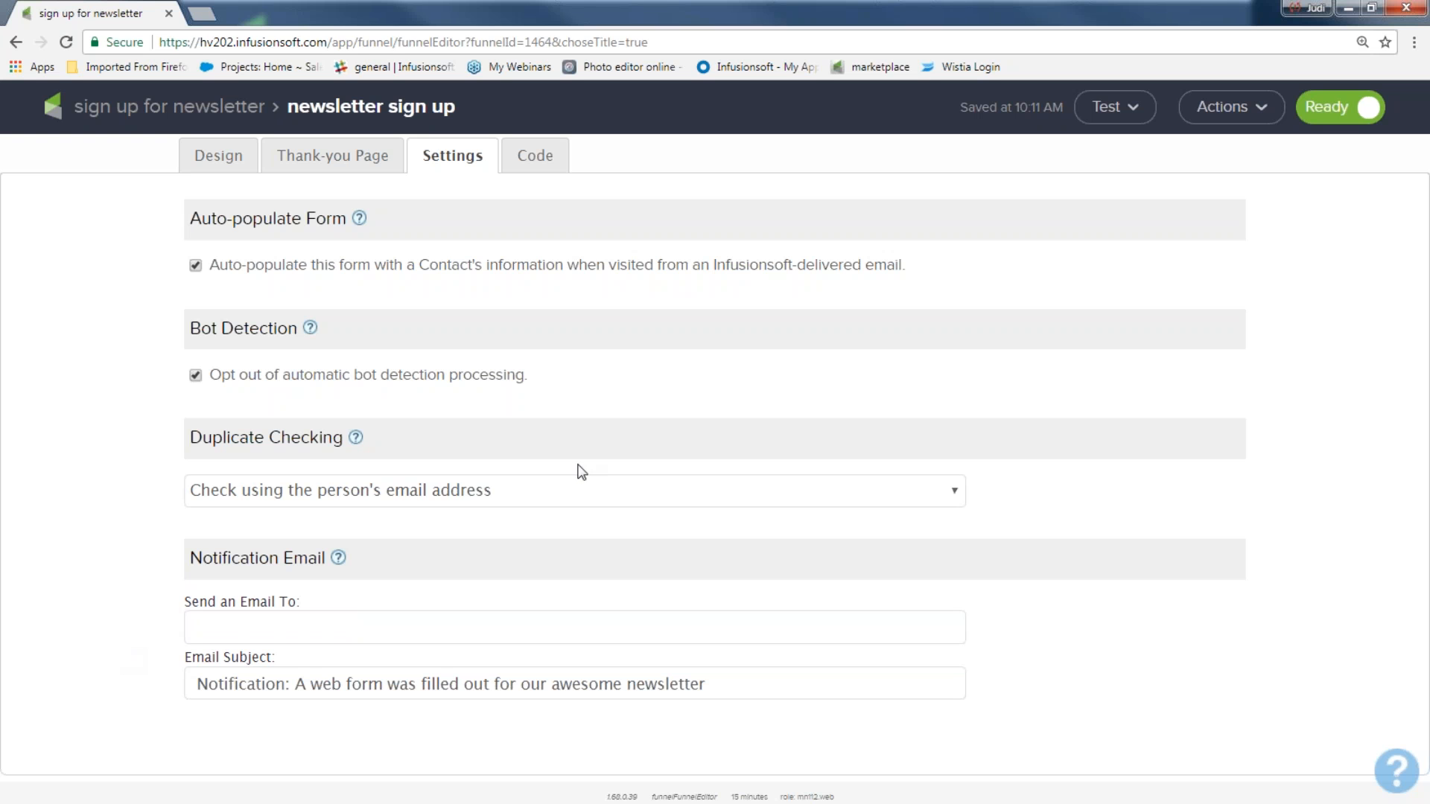
click(541, 168)
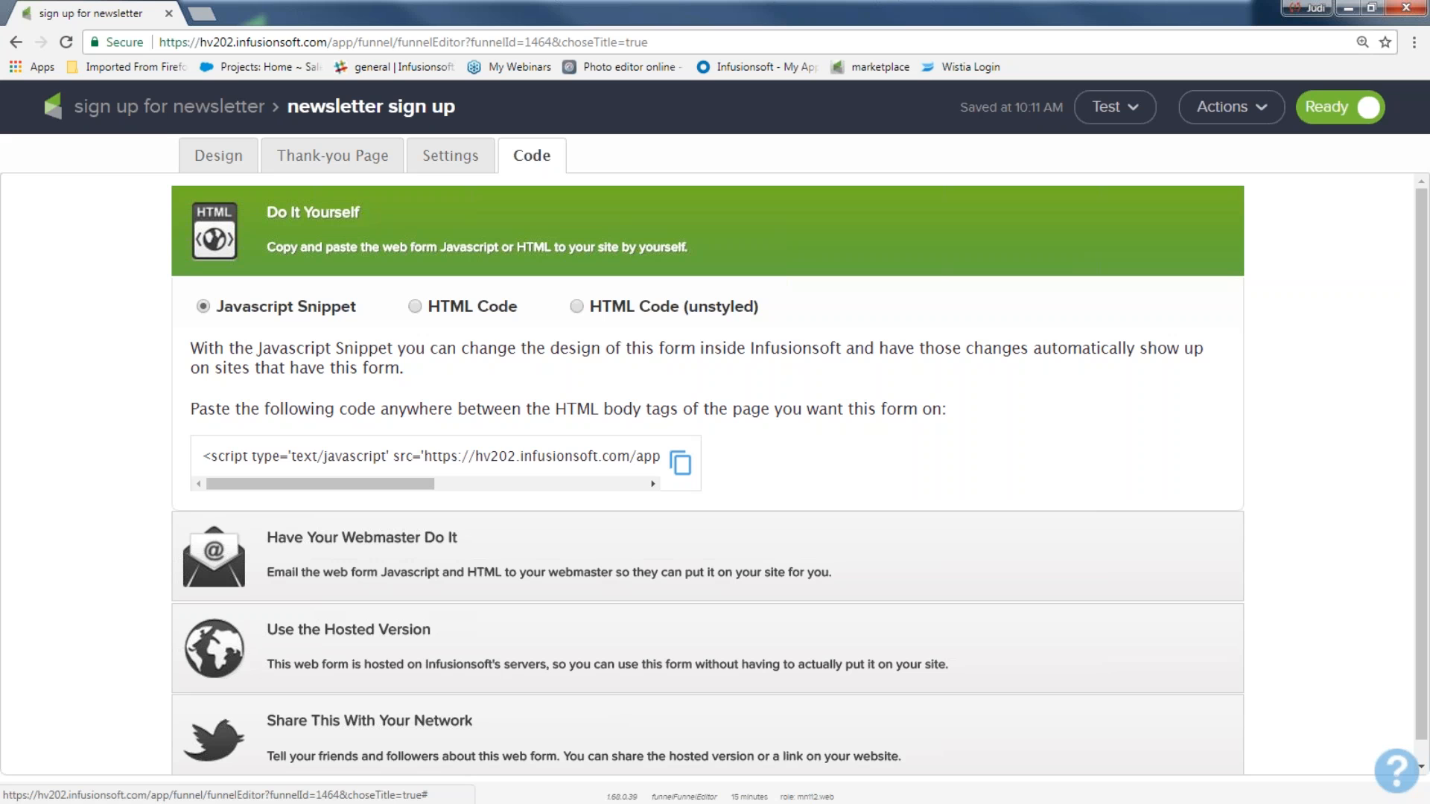
click(359, 548)
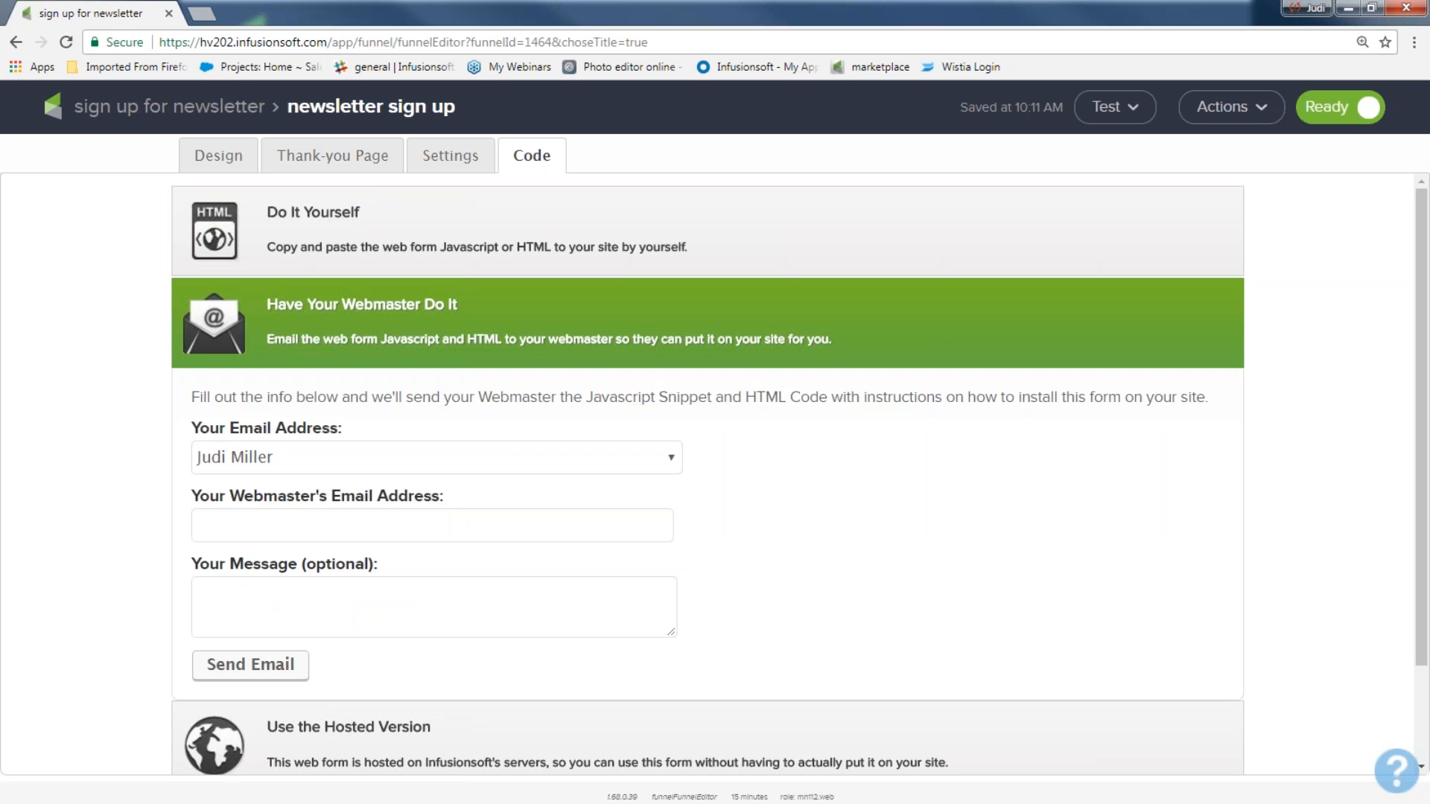
click(356, 527)
text(arere)
click(322, 593)
text(wrwerwerwer)
key(shift+Tab)
key(BackSpace)
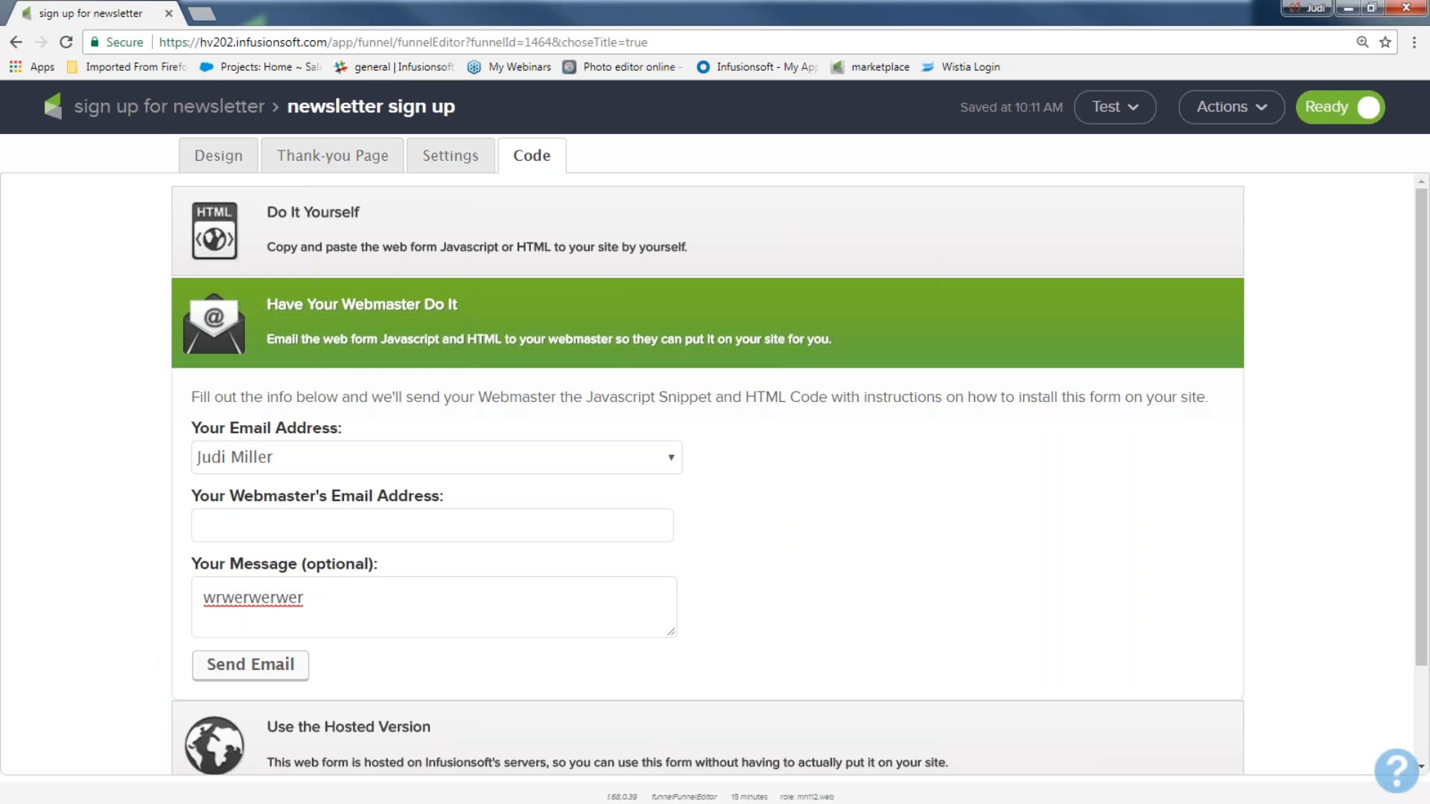
click(345, 216)
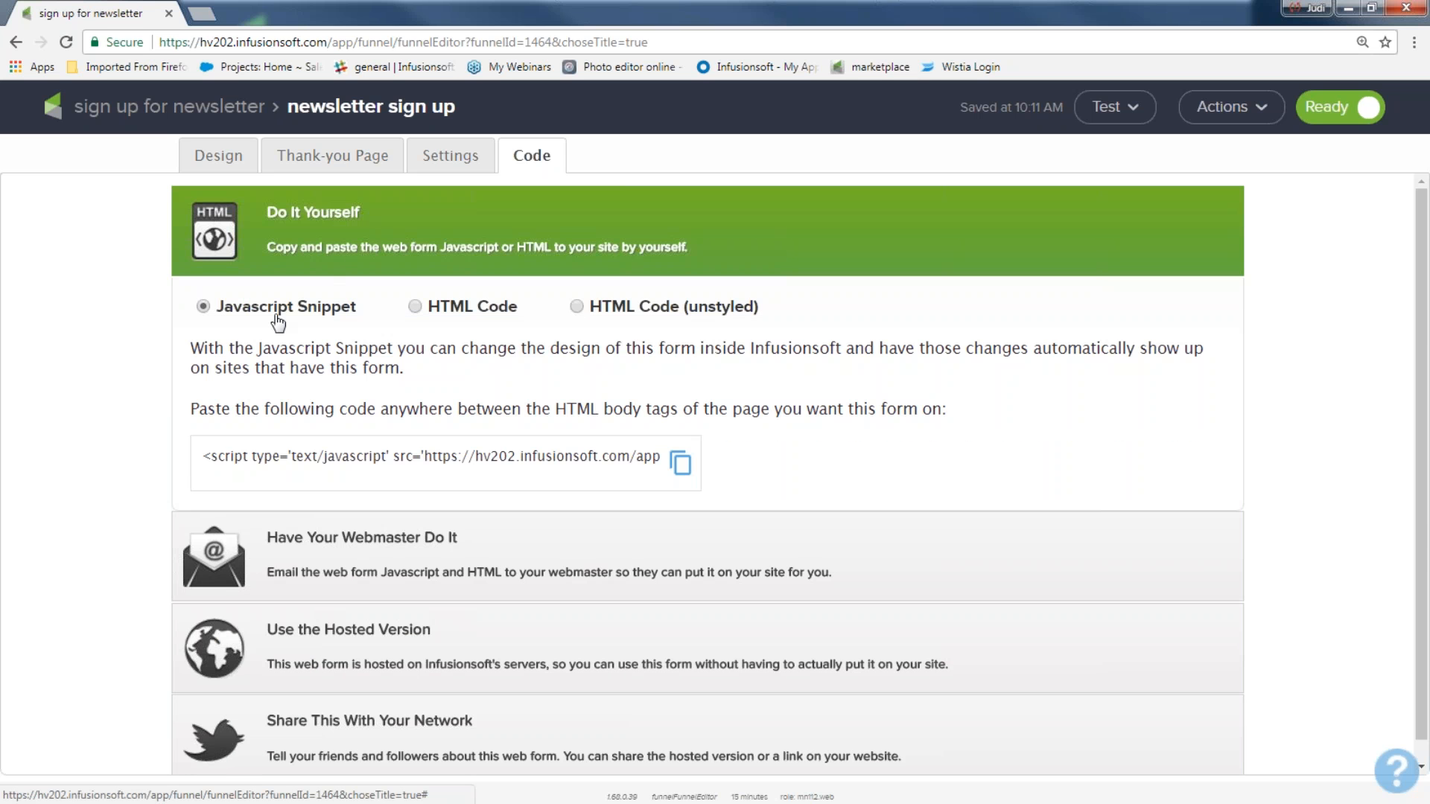
Step: Highlight the JavaScript snippet, then switch the embed format to HTML Code
drag(204, 462, 674, 460)
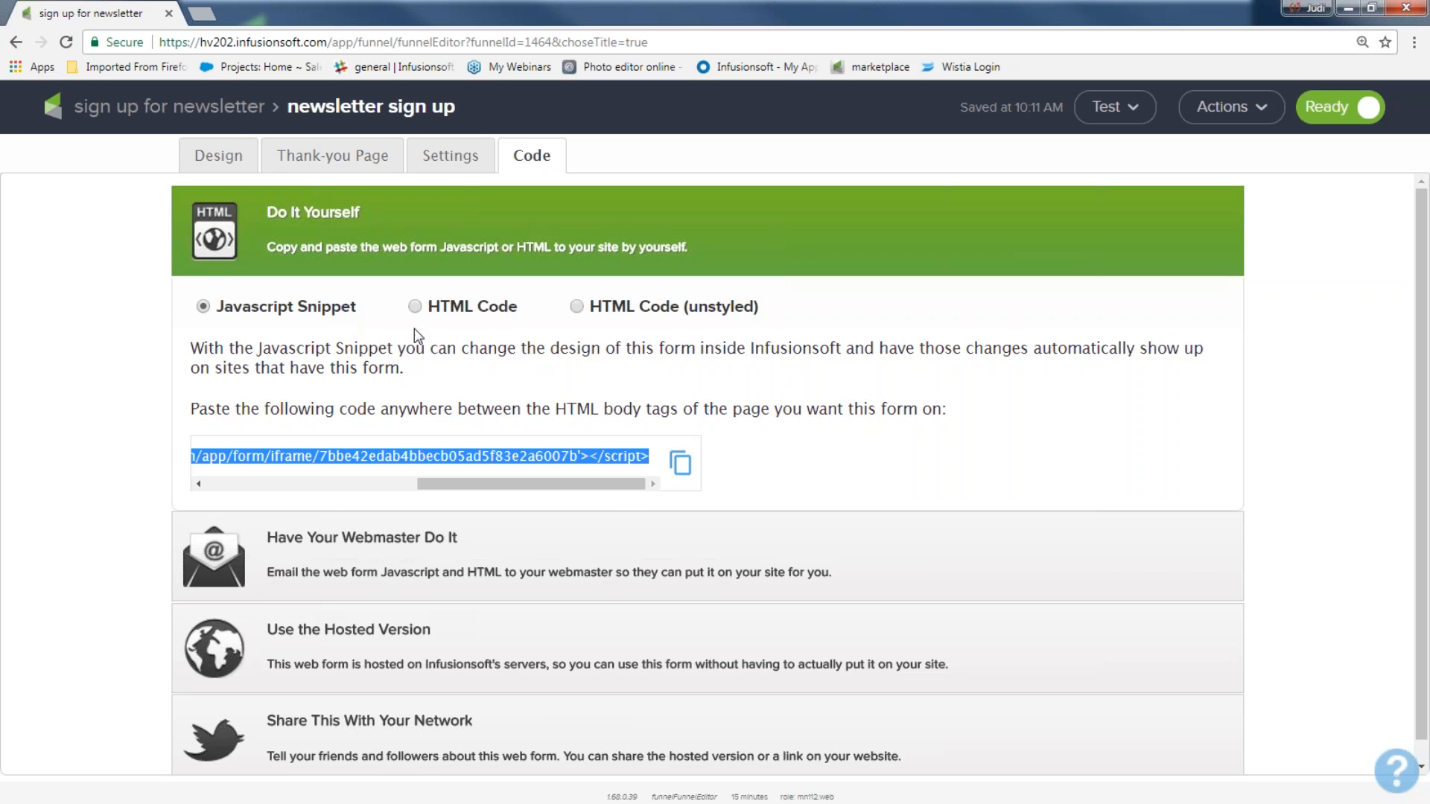
click(415, 307)
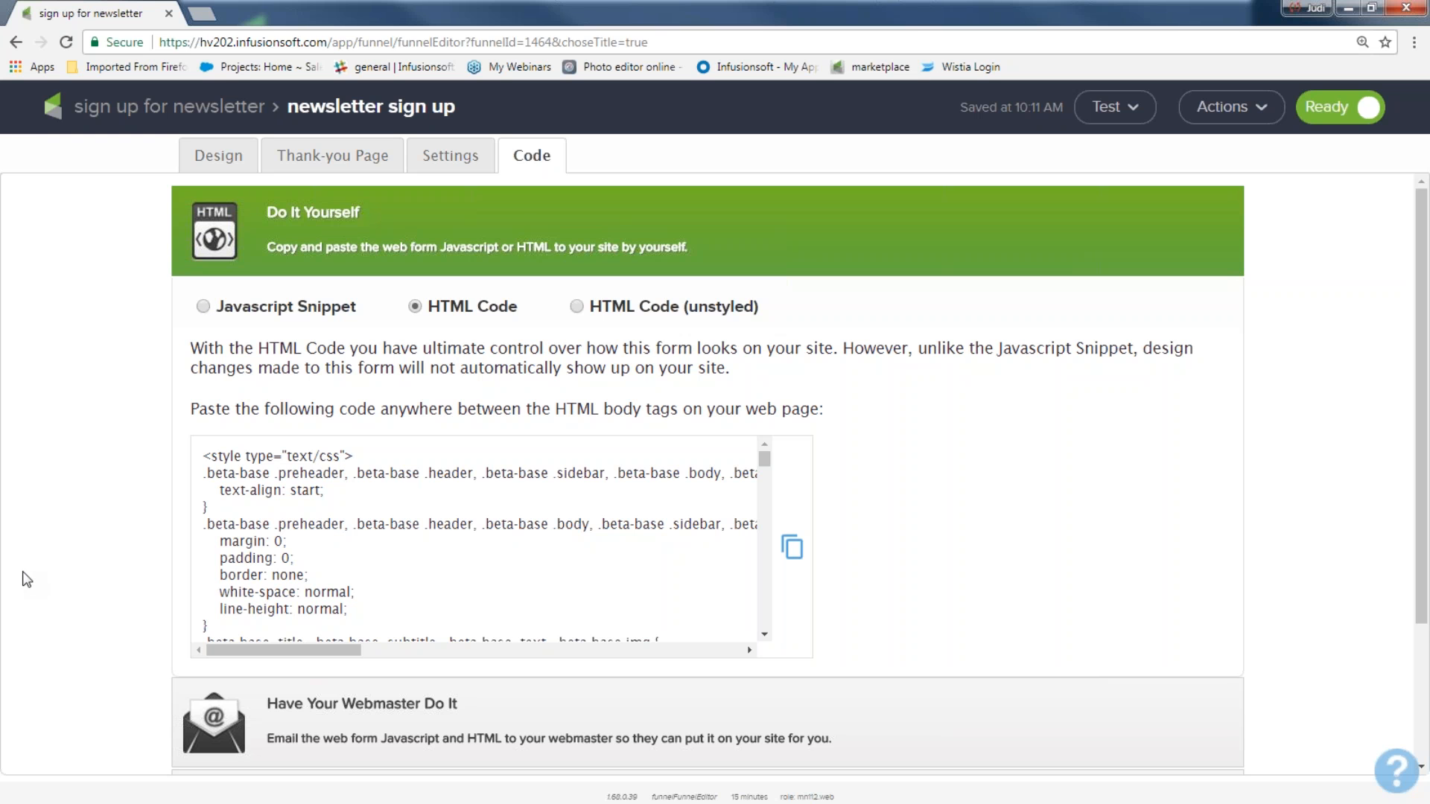
Step: Reveal the sign-up form's hosted Web Form URL and Pretty URL on the Code tab
scroll(27, 579, down, 2)
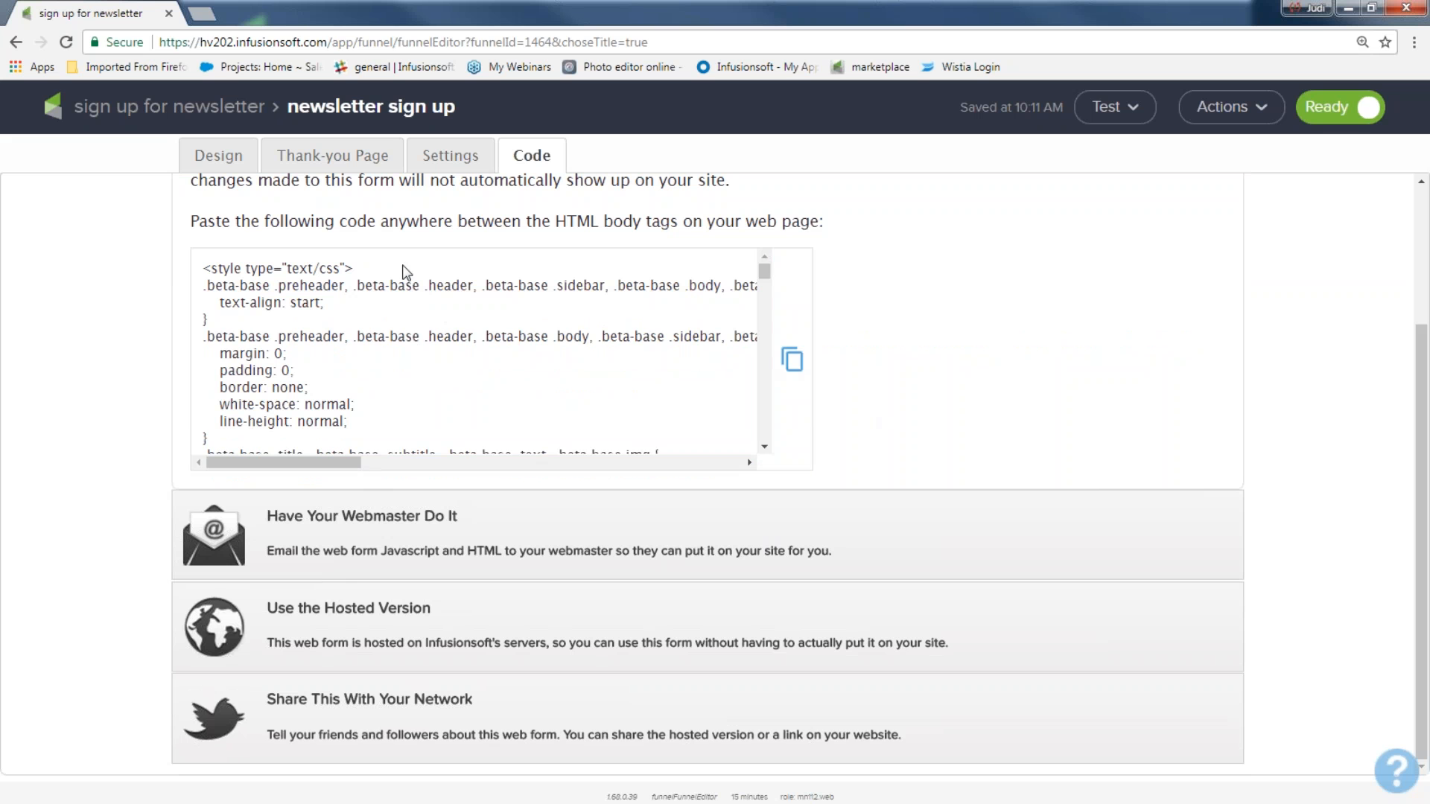
scroll(173, 305, up, 2)
click(203, 306)
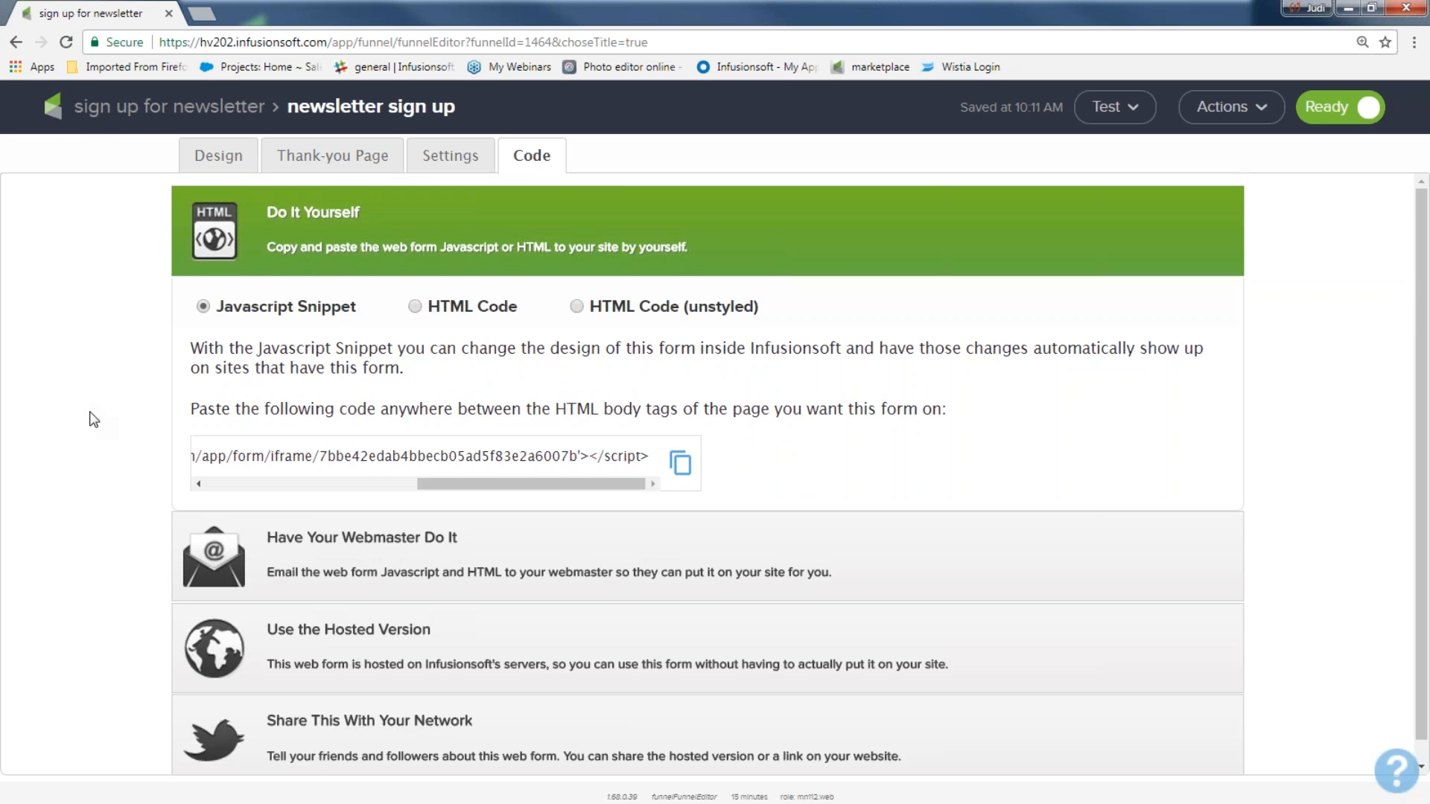
scroll(101, 446, down, 1)
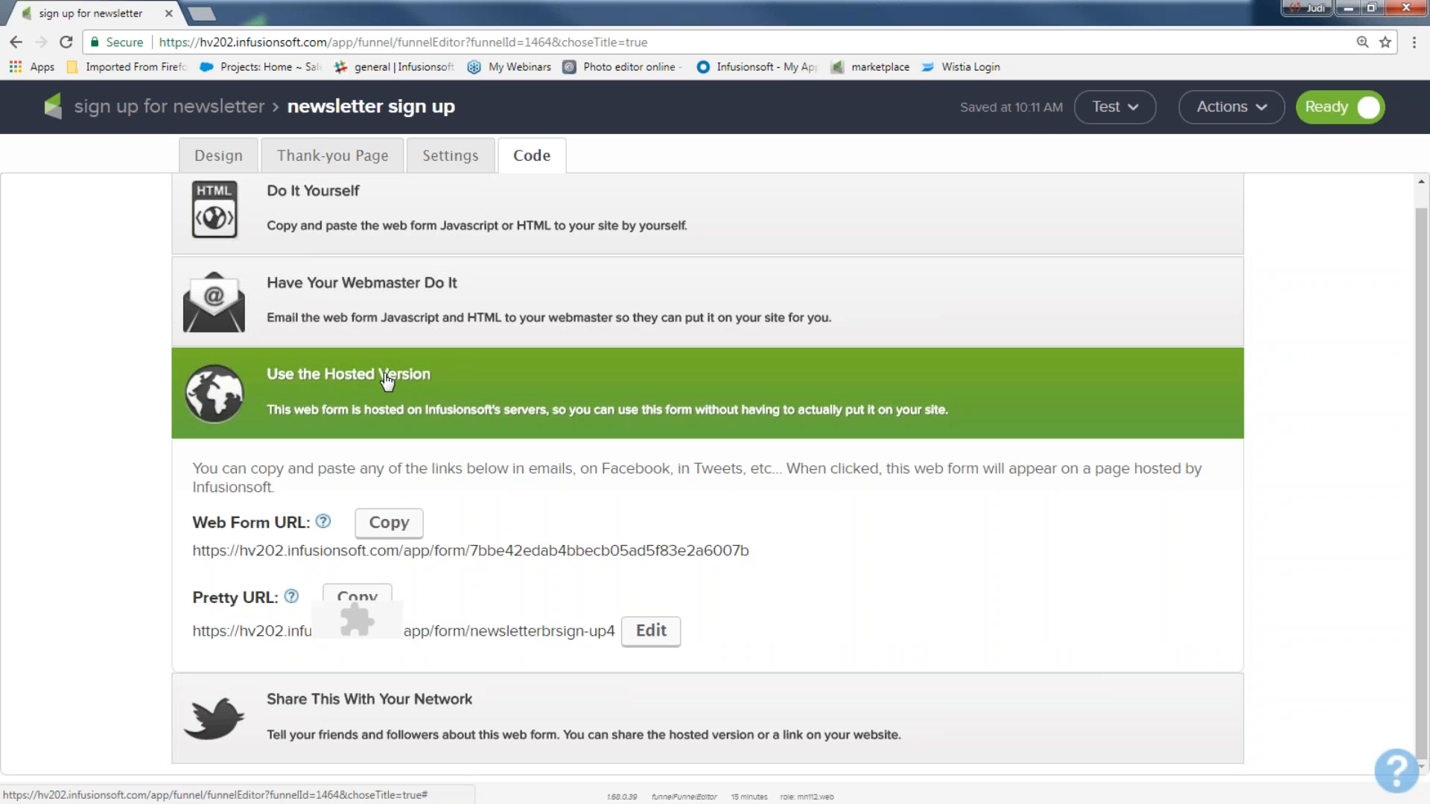
Step: Replace the Pretty URL ending newsletterbrsign-up4 with getmynewsletter
drag(192, 597, 276, 598)
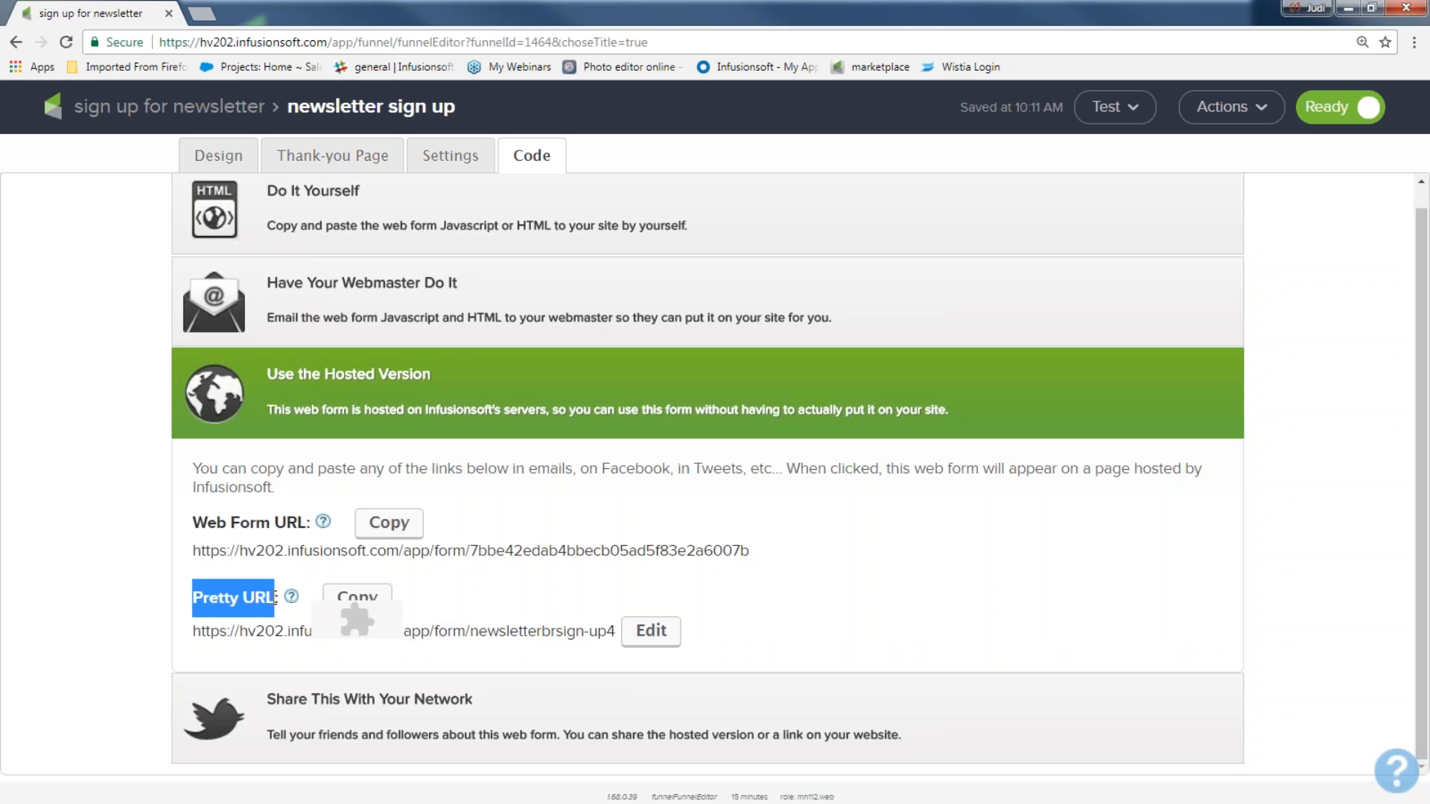
drag(192, 523, 269, 523)
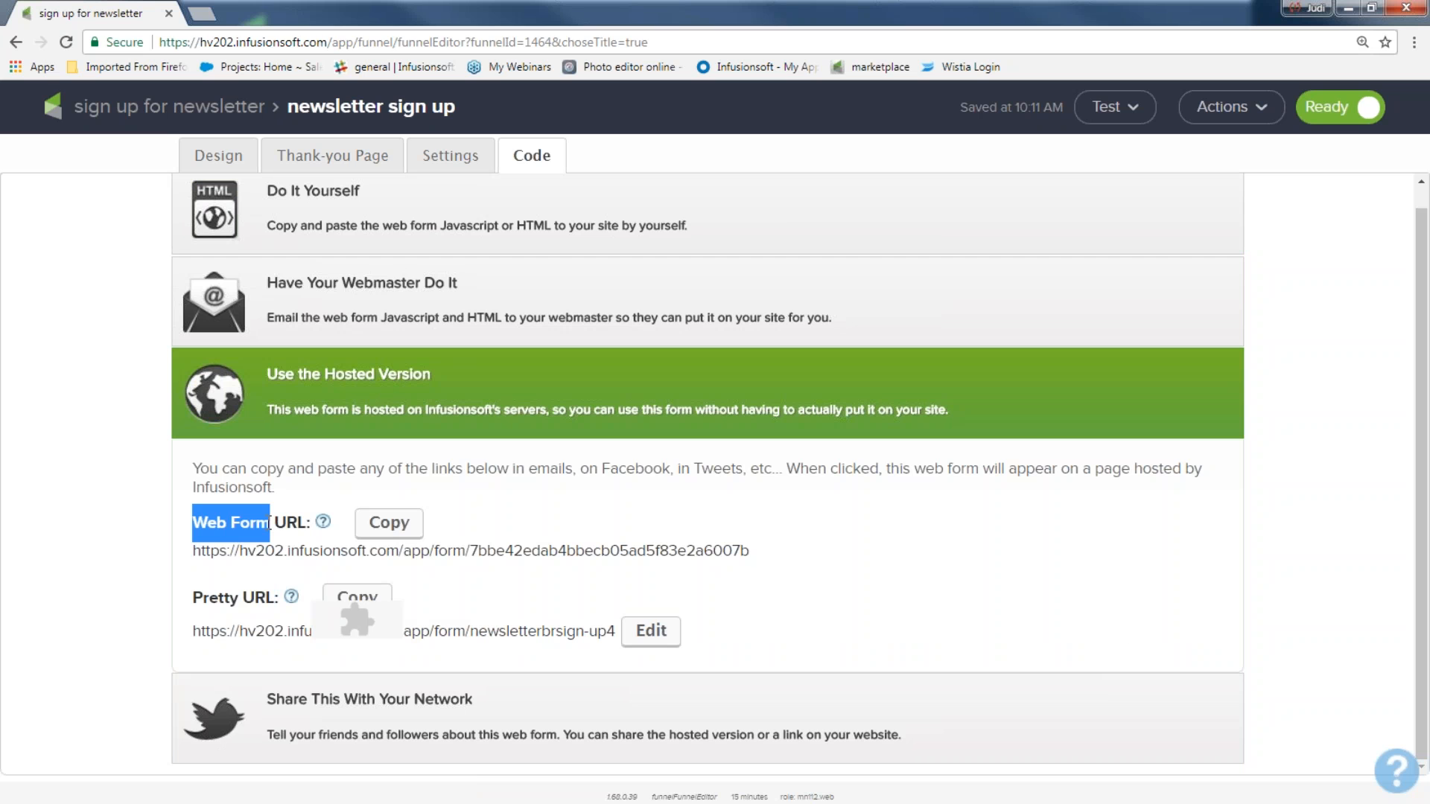
click(651, 631)
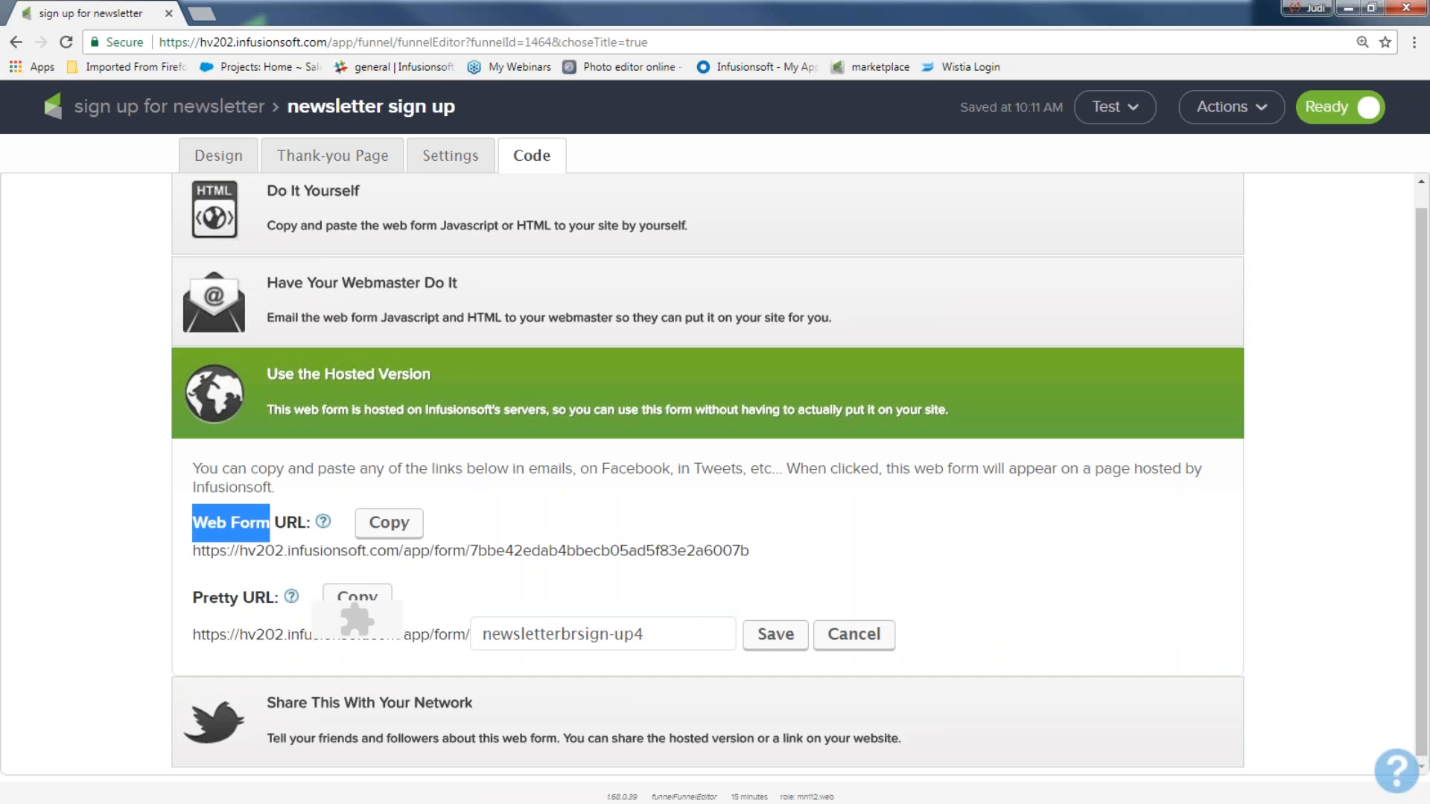
click(657, 634)
key(BackSpace)
key(BackSpace)
key(BackSpace)
key(BackSpace)
key(BackSpace)
key(BackSpace)
key(BackSpace)
key(BackSpace)
key(BackSpace)
key(BackSpace)
key(BackSpace)
key(BackSpace)
key(BackSpace)
key(BackSpace)
key(BackSpace)
key(BackSpace)
key(BackSpace)
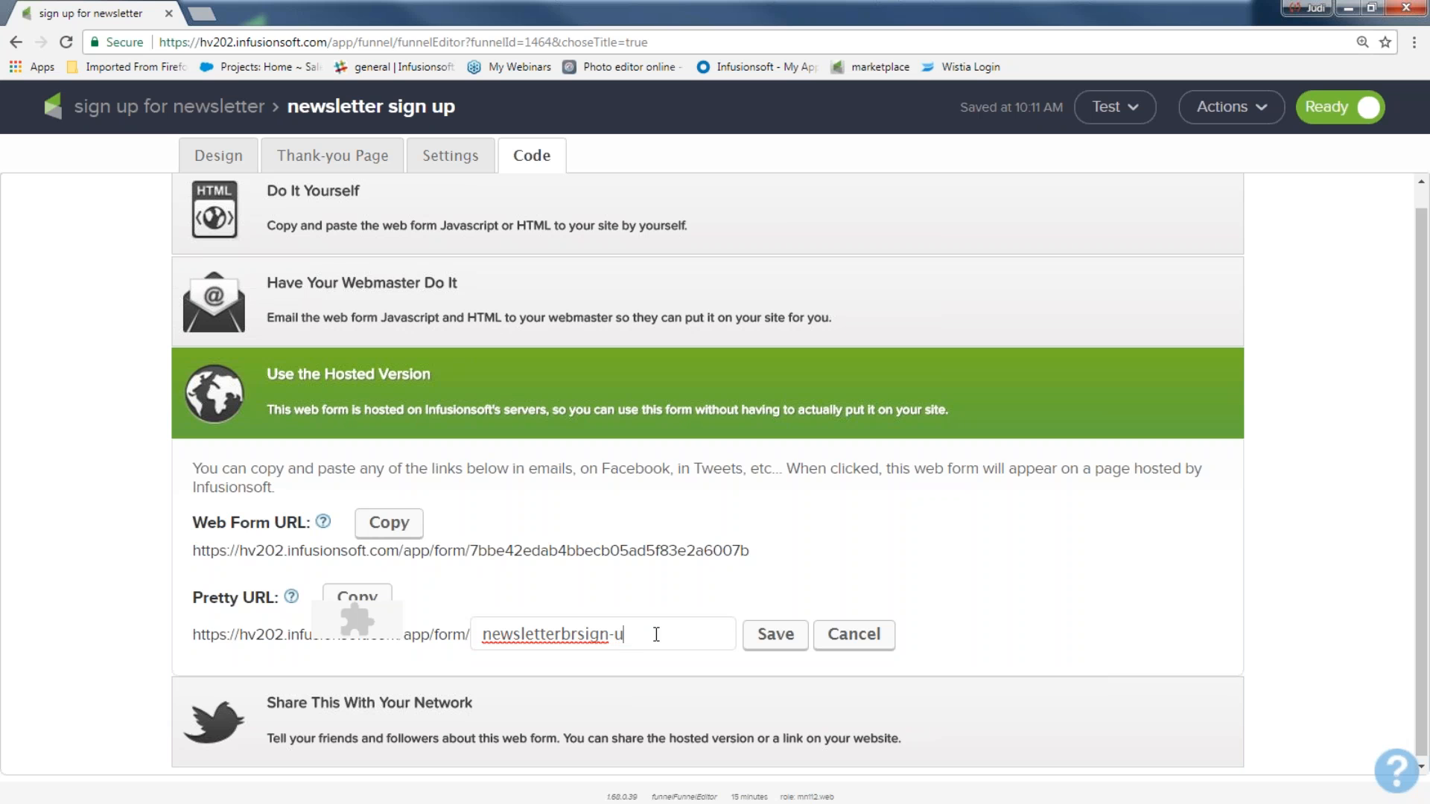
key(BackSpace)
key(BackSpace)
key(BackSpace)
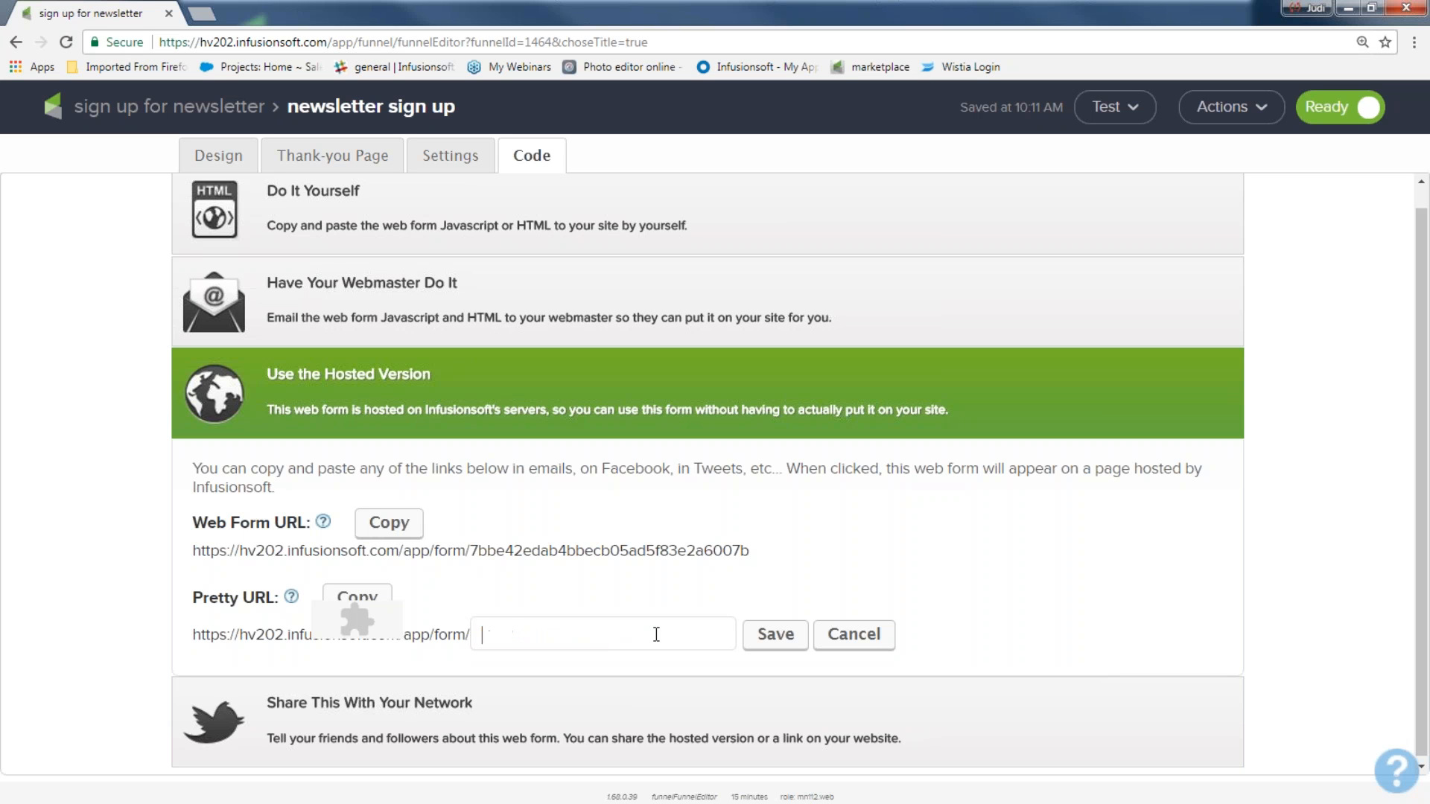
text(getmynewsletter)
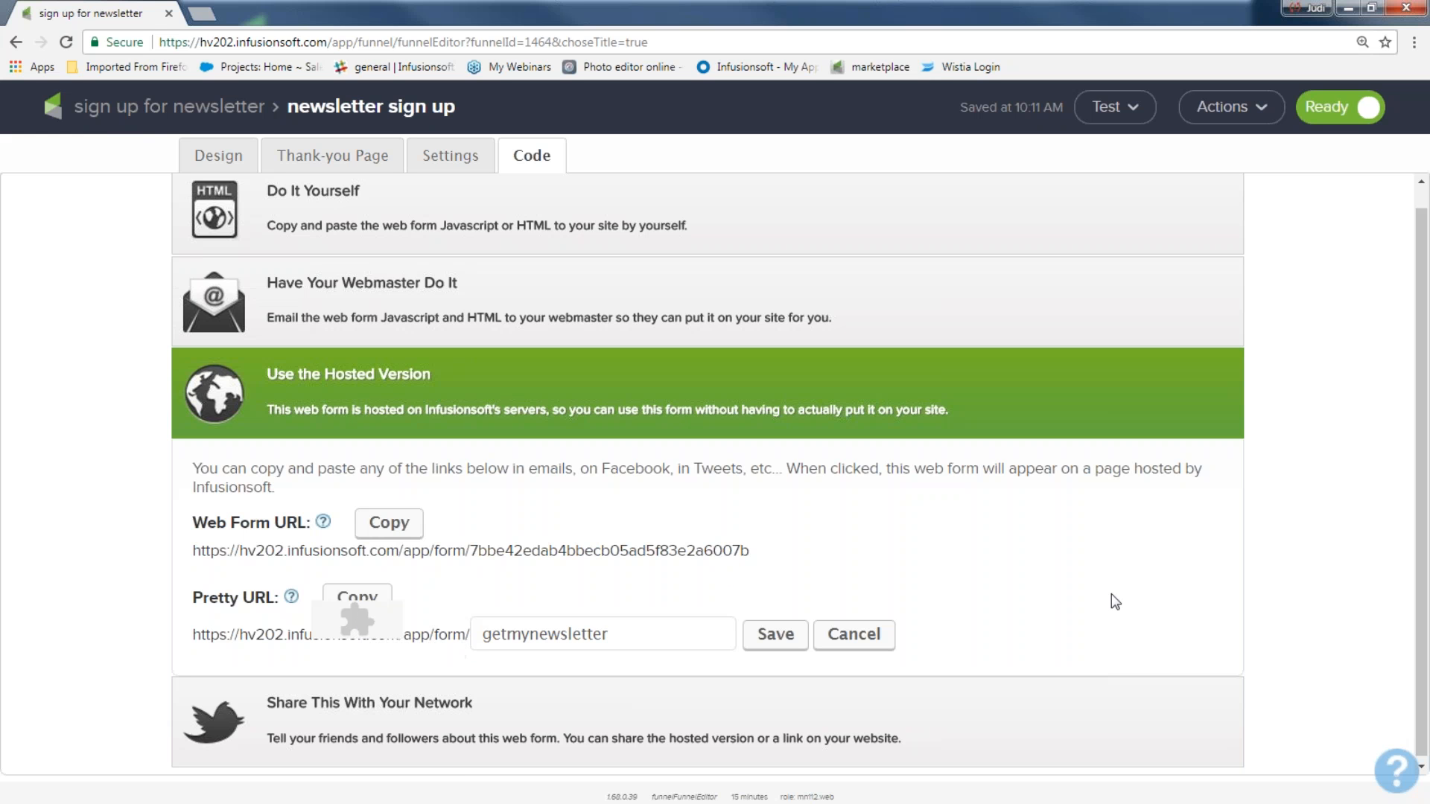
click(335, 734)
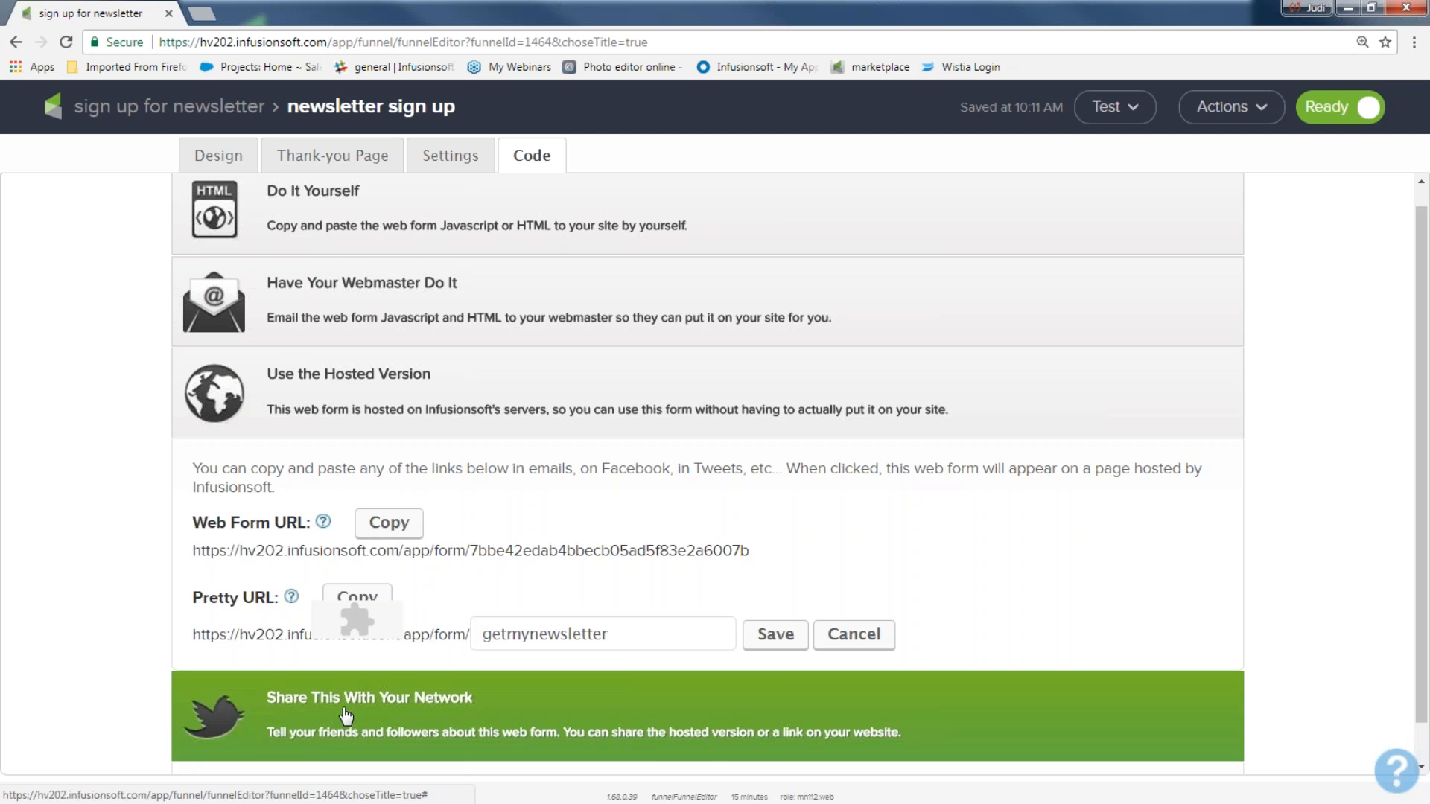
scroll(58, 731, down, 1)
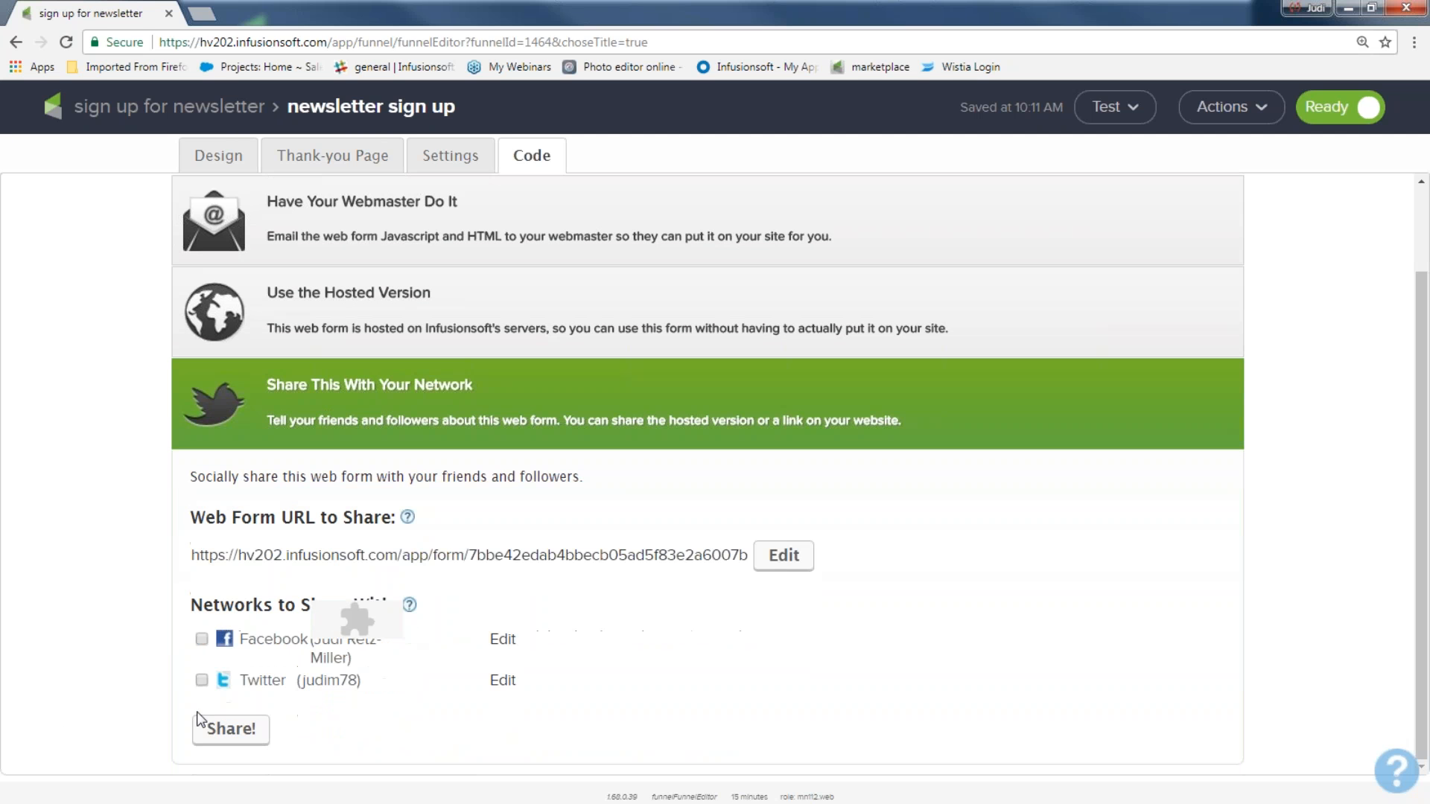
scroll(417, 629, up, 1)
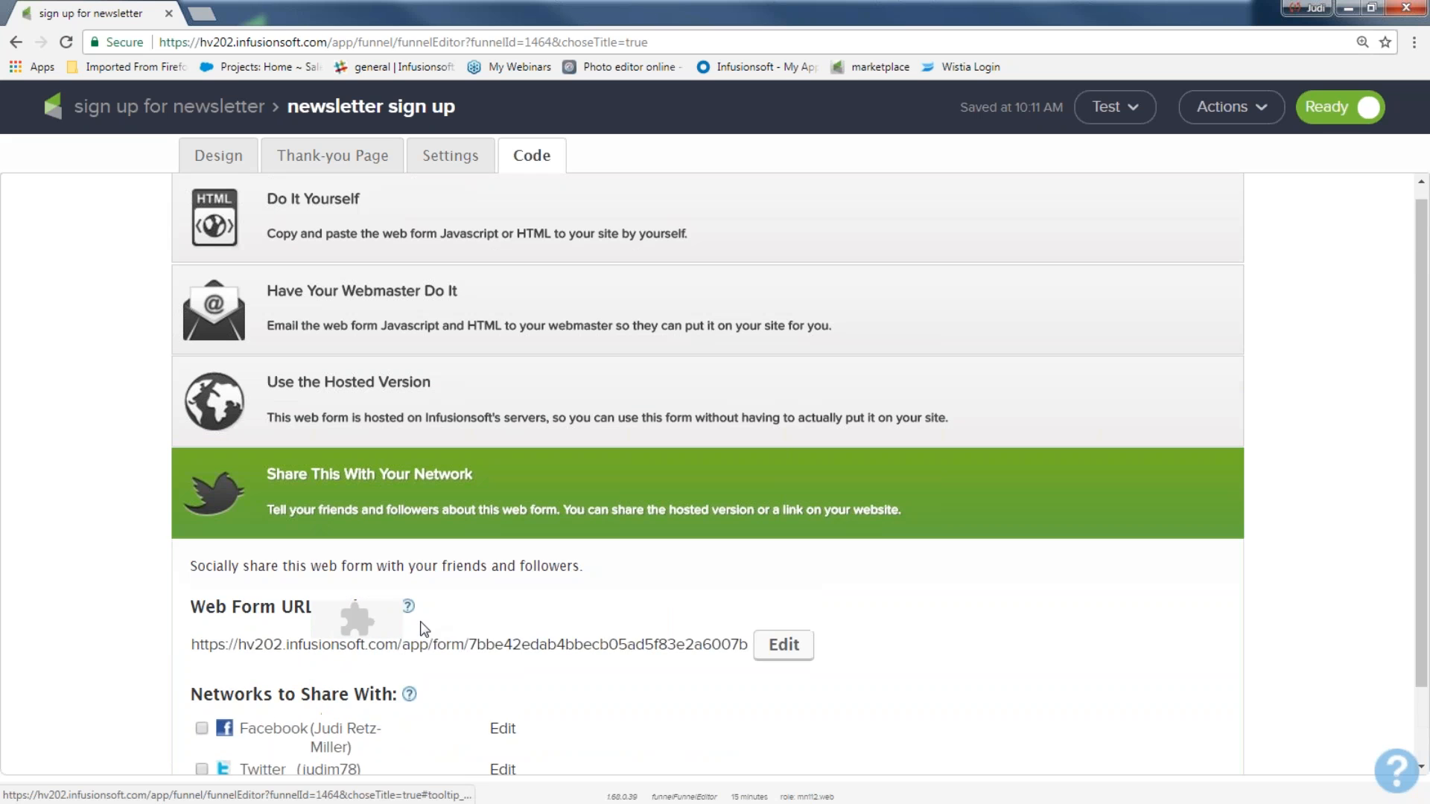
scroll(597, 694, down, 1)
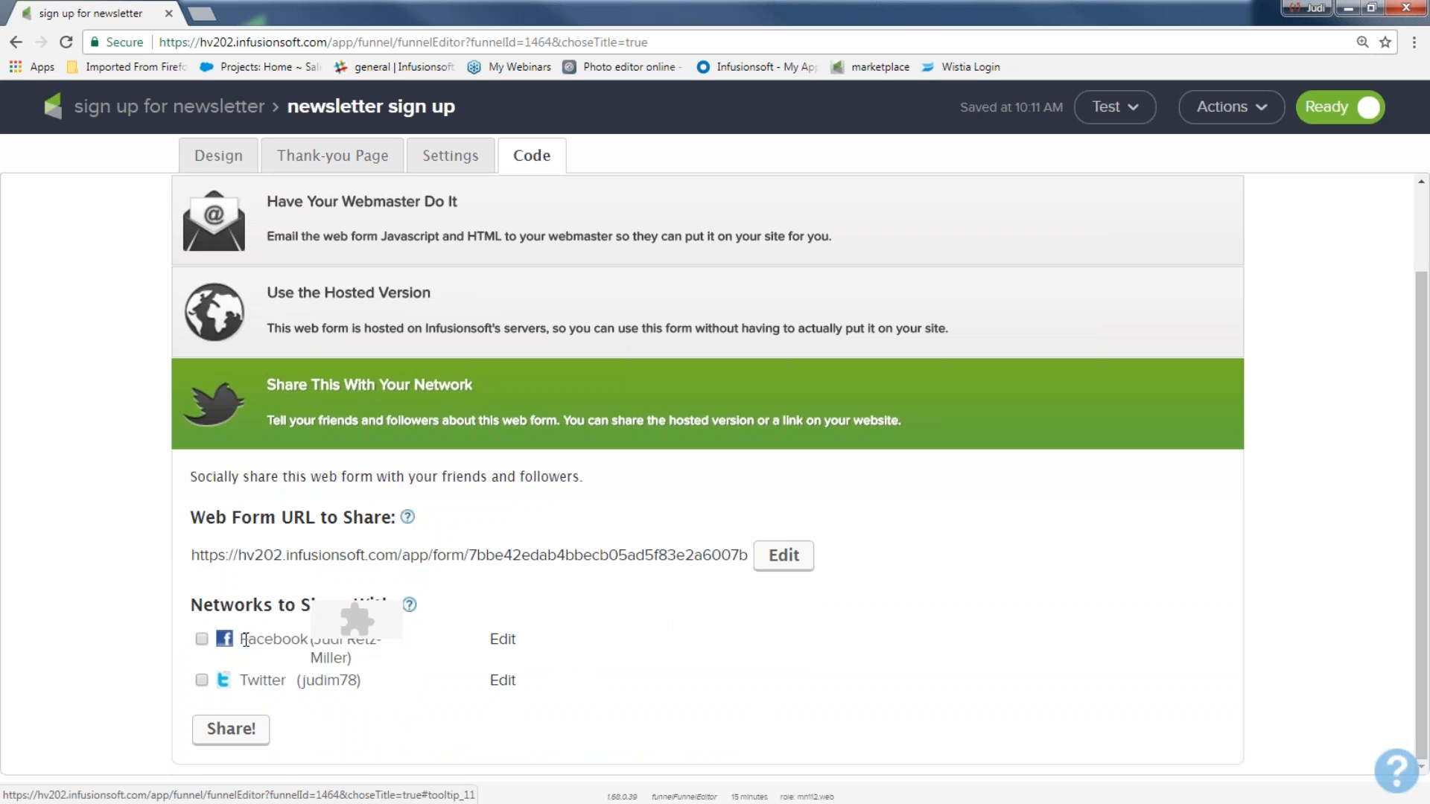
scroll(299, 642, up, 2)
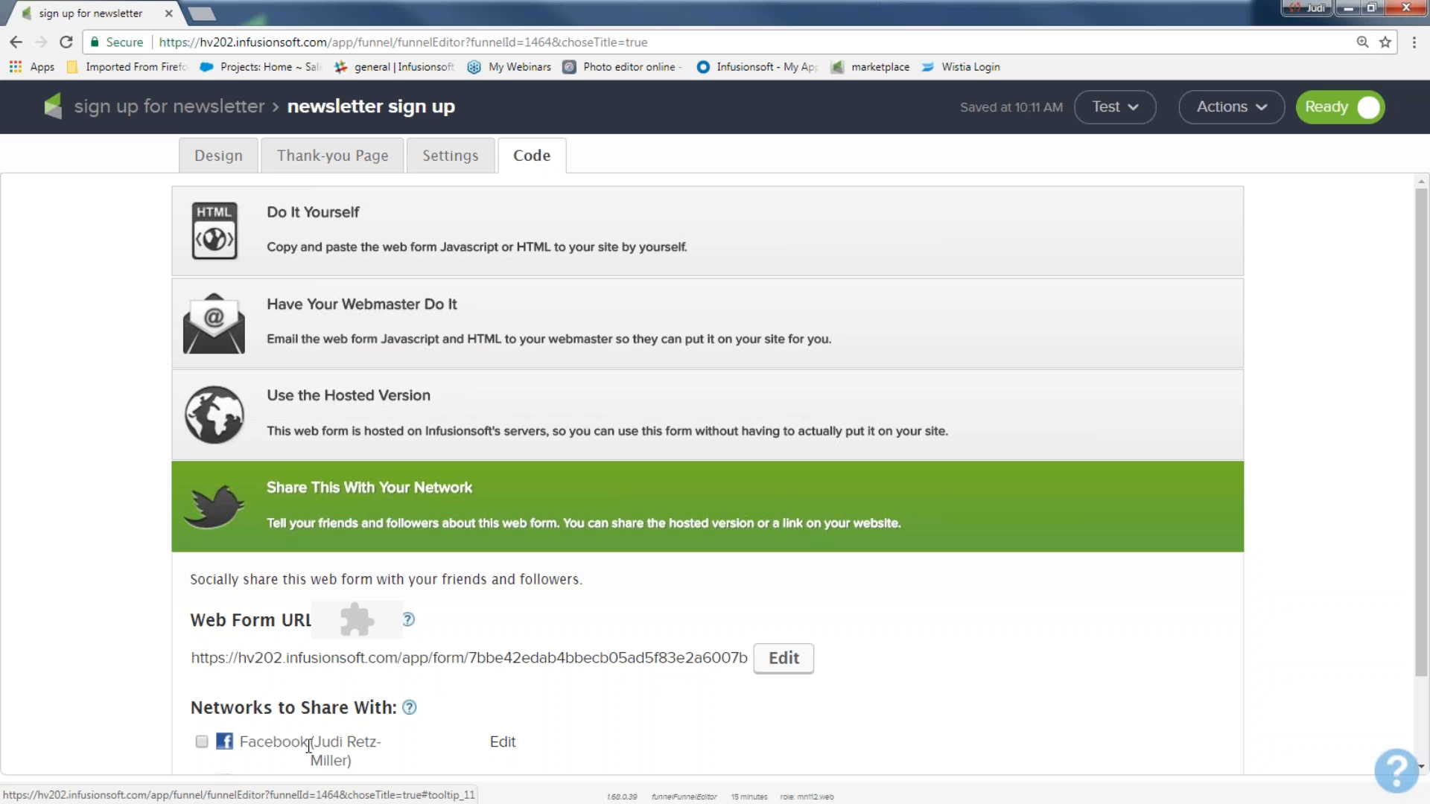
scroll(309, 745, down, 2)
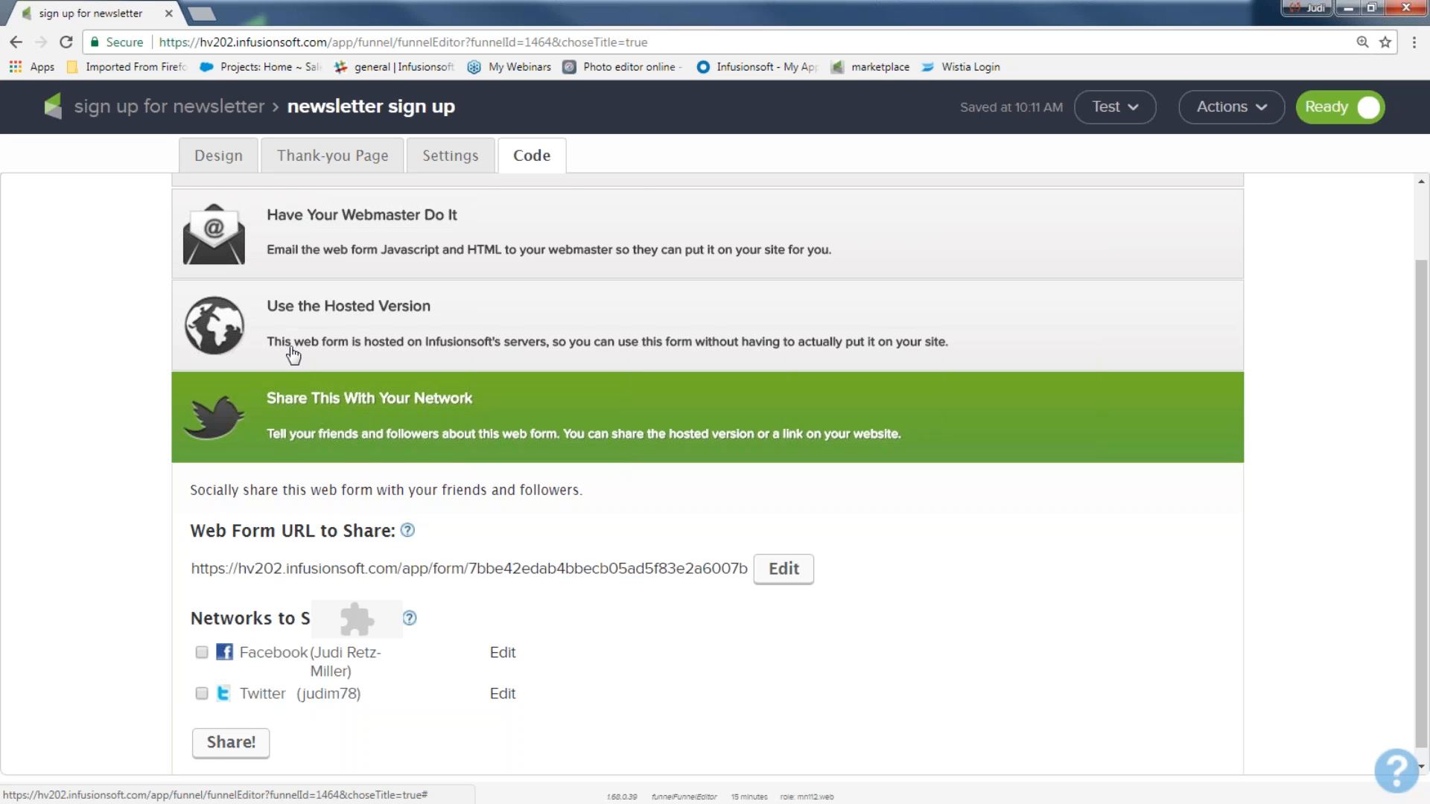
click(311, 312)
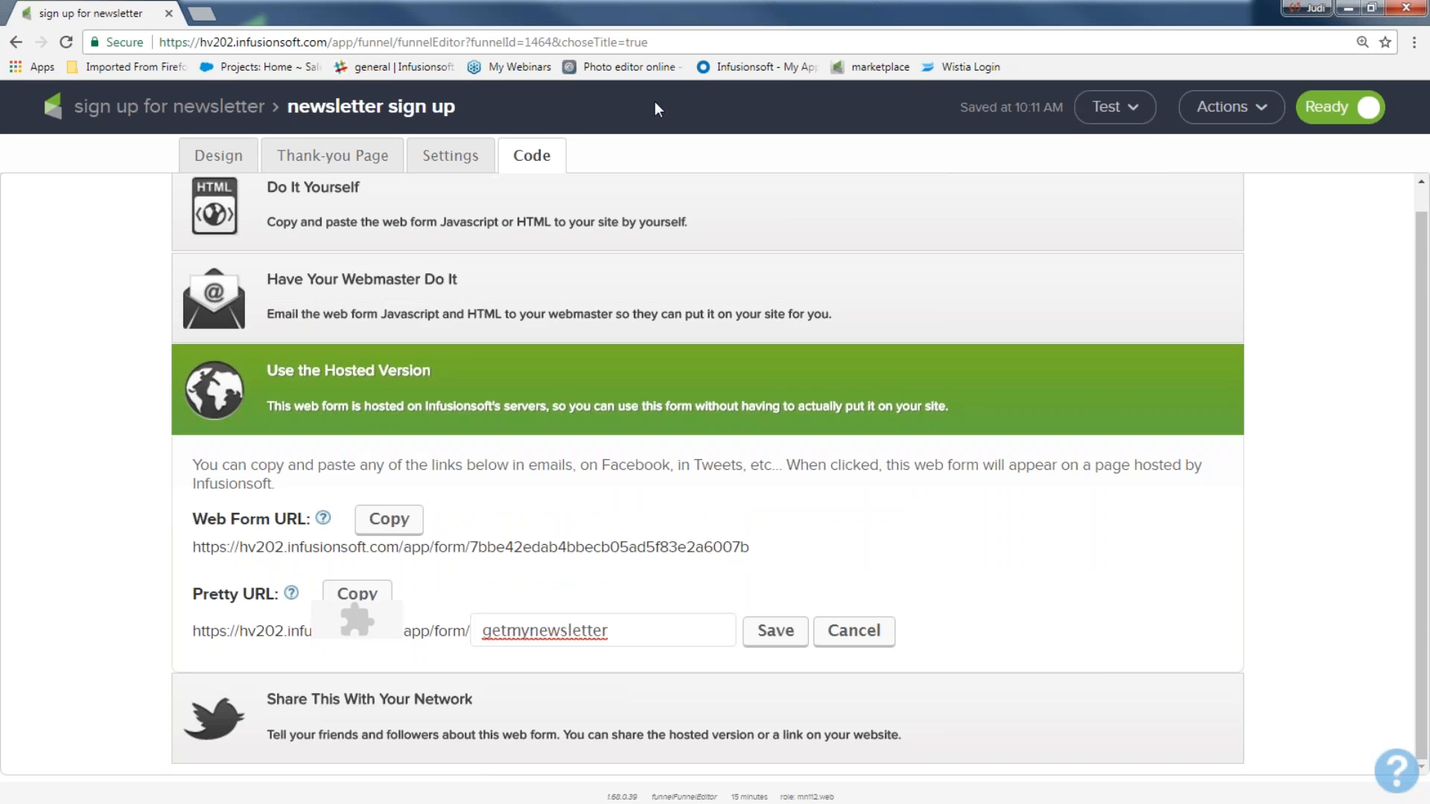
Step: Return to the 'sign up for newsletter' campaign canvas and open the 'welcome and more' sequence
click(145, 112)
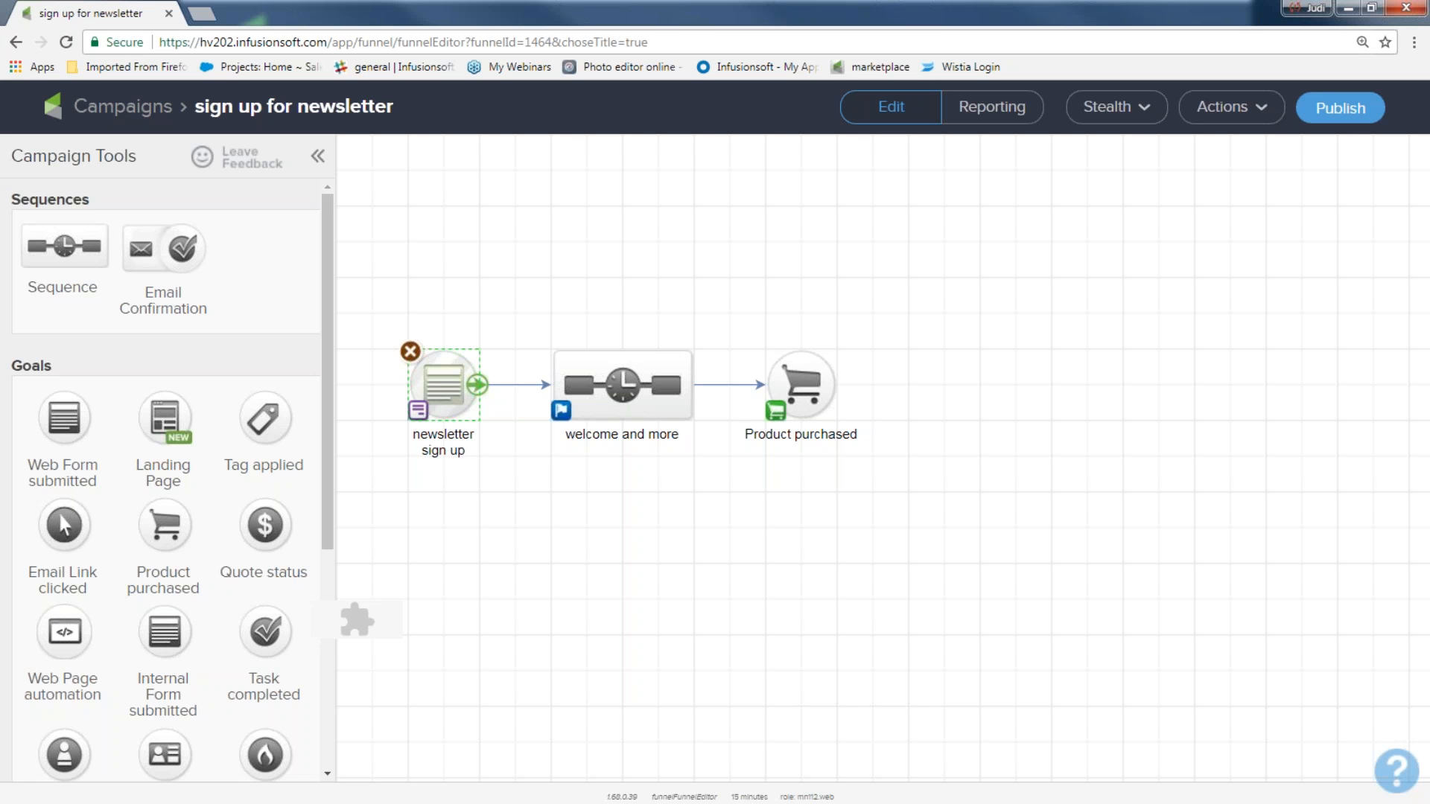
drag(517, 292, 714, 495)
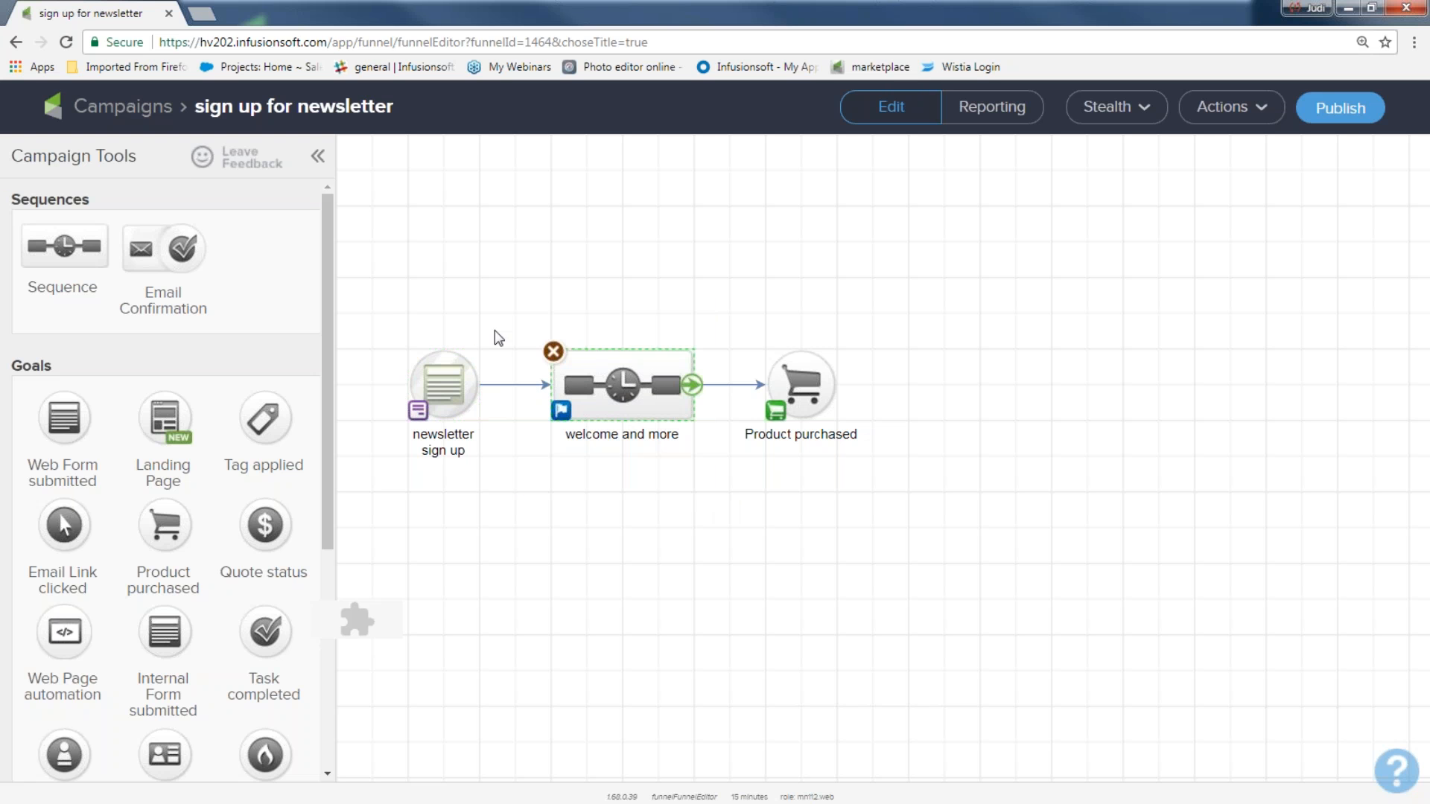
drag(378, 300, 495, 496)
drag(537, 290, 715, 484)
double_click(629, 391)
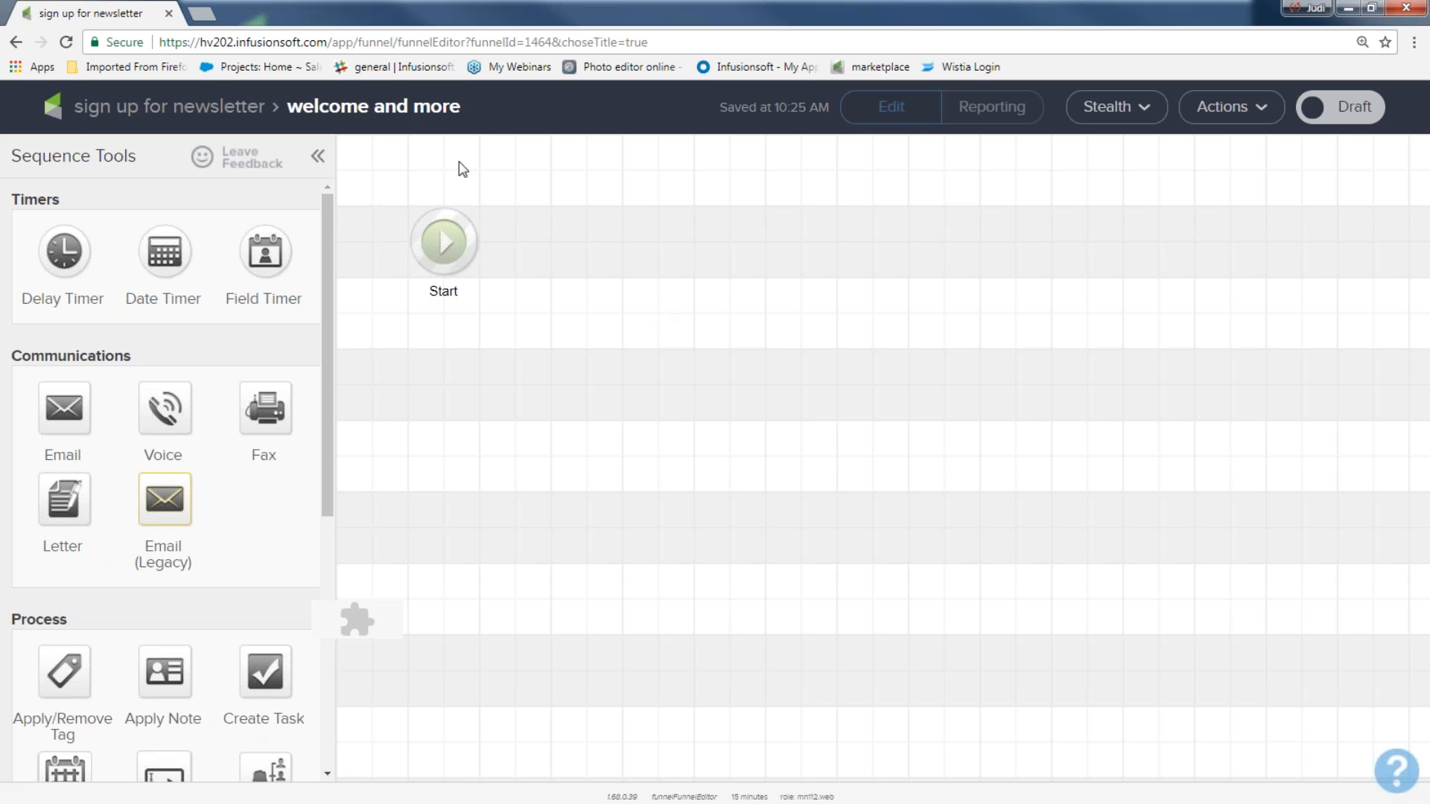
Step: Add an Apply/Remove Tag step after Start, redrawing the connector from Start to it
drag(68, 672, 622, 242)
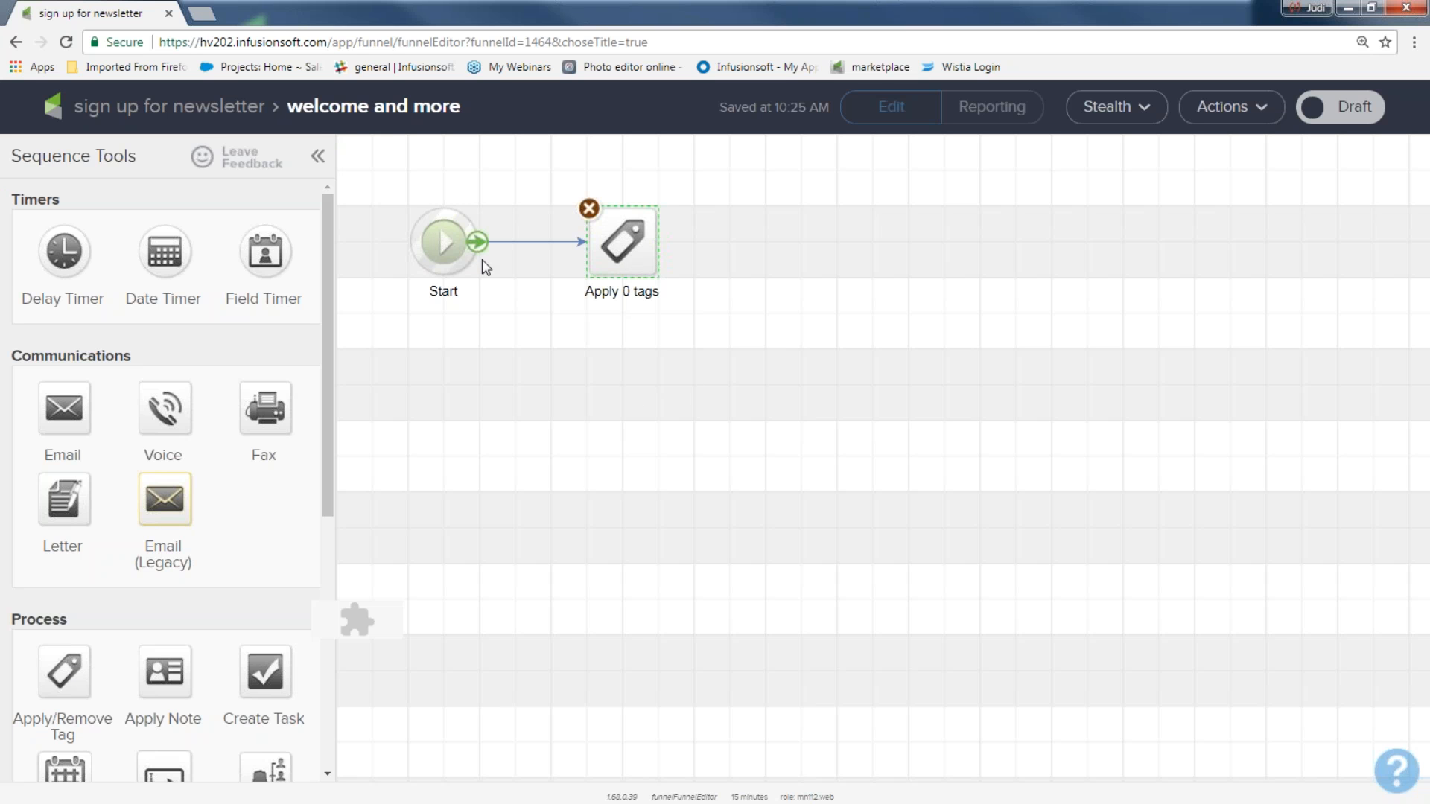
click(538, 243)
key(Delete)
drag(477, 242, 609, 268)
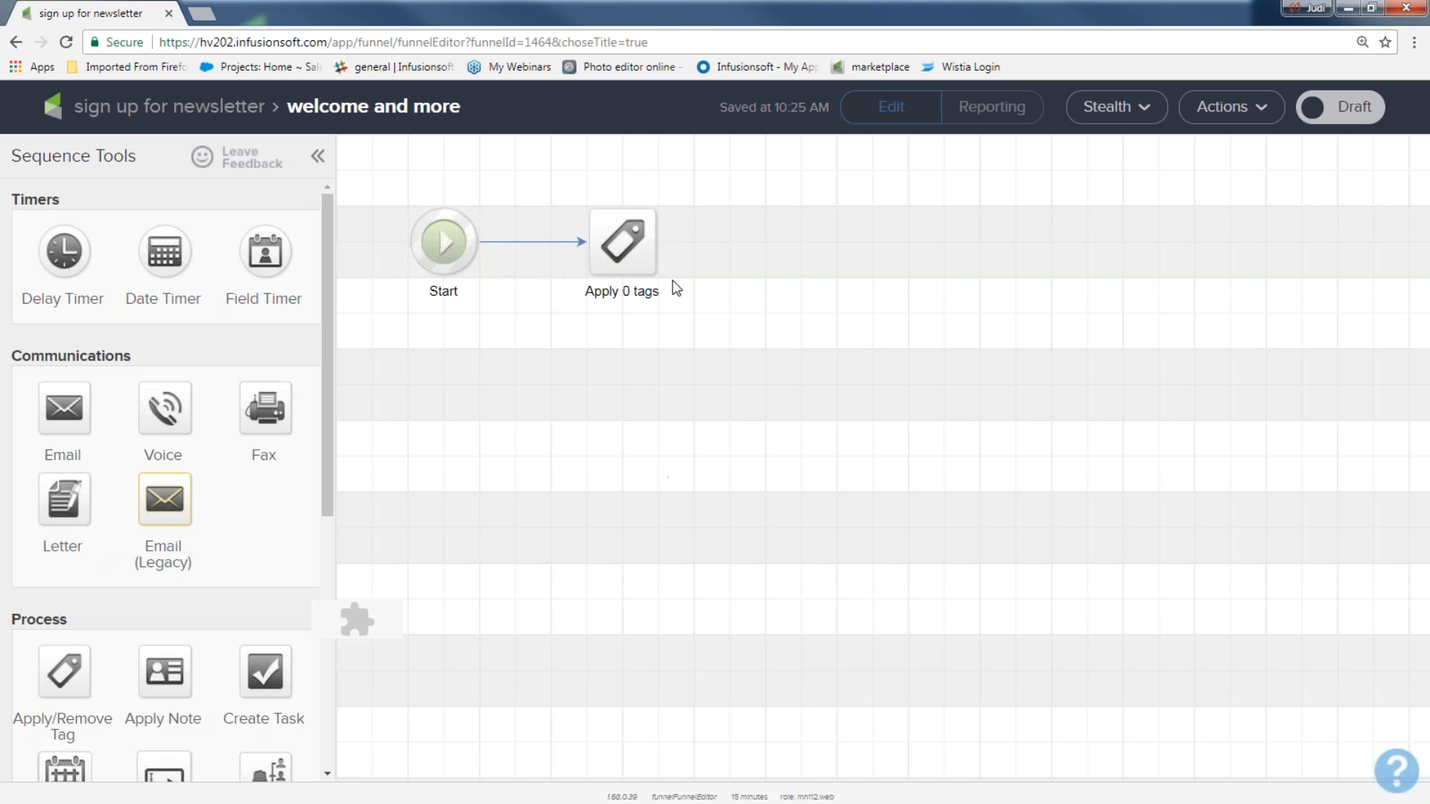
Step: In the tag step's settings, enter the new tag name 'End of month nl sign up'
double_click(633, 249)
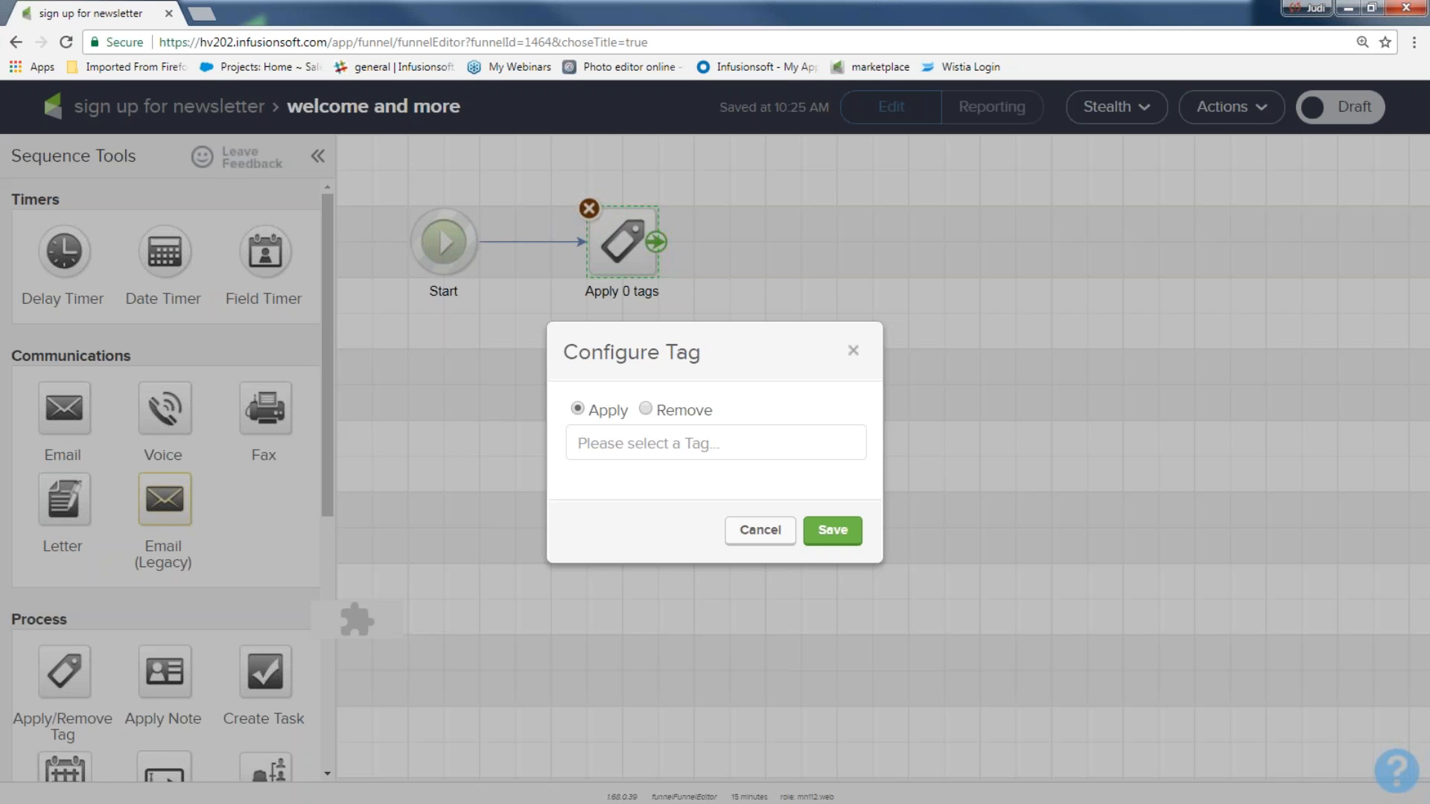
click(619, 441)
text(hew)
key(BackSpace)
key(BackSpace)
key(BackSpace)
text(n)
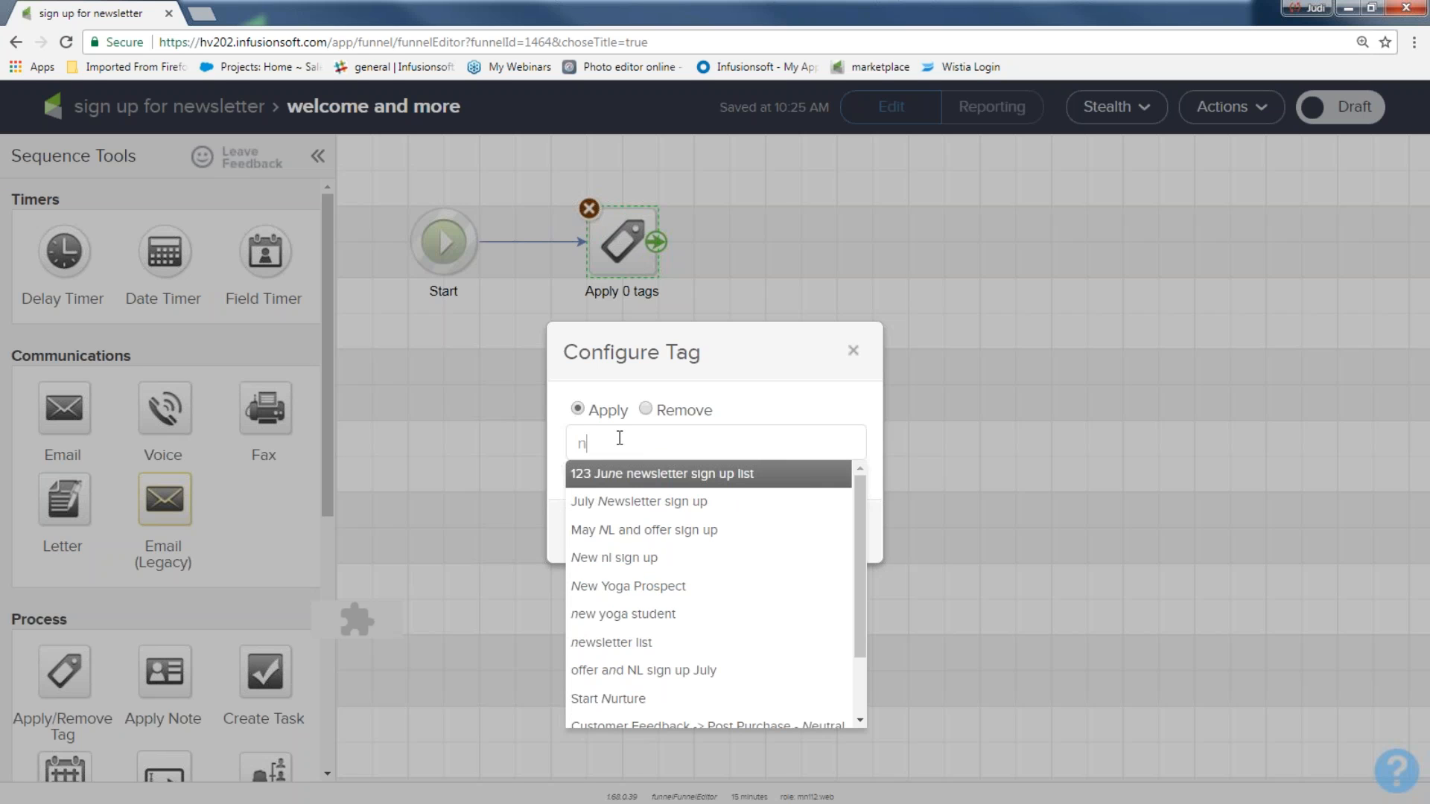
key(BackSpace)
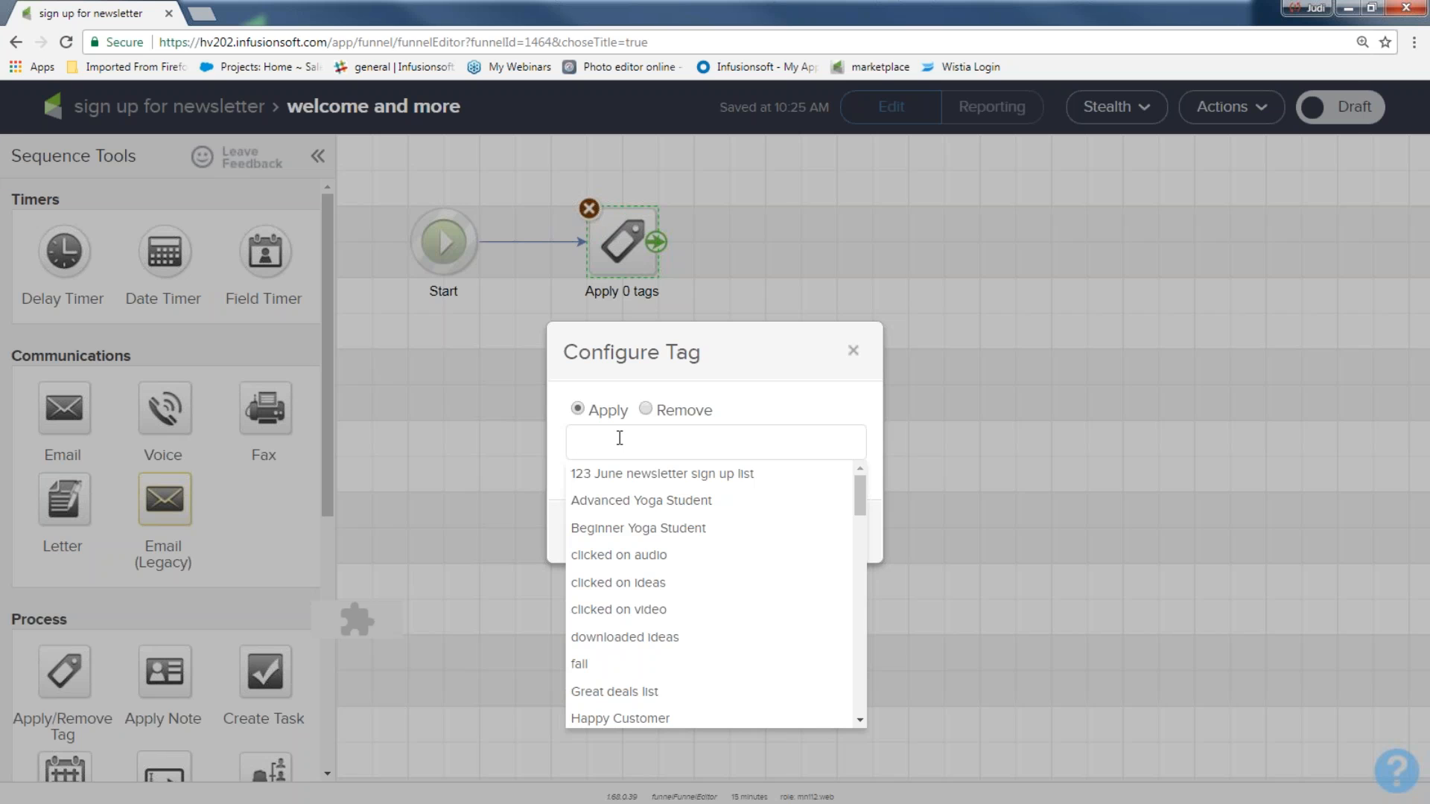
text(E)
text(Ne s)
key(BackSpace)
key(BackSpace)
key(BackSpace)
key(BackSpace)
text(nd of month nl)
key(BackSpace)
key(BackSpace)
text(nl si)
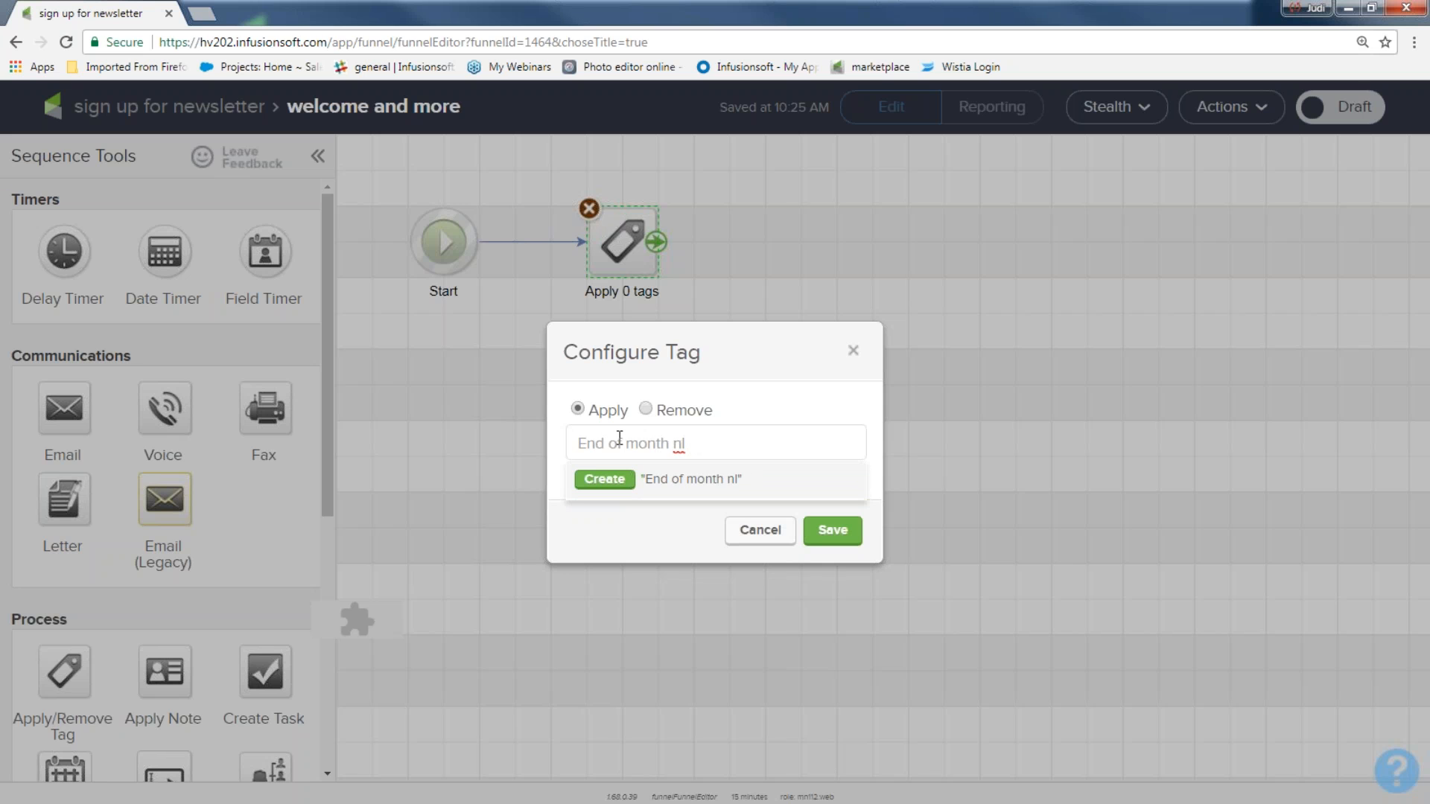
text(sign up)
Step: Create the 'End of month nl sign up' tag without a category and save the step
click(606, 482)
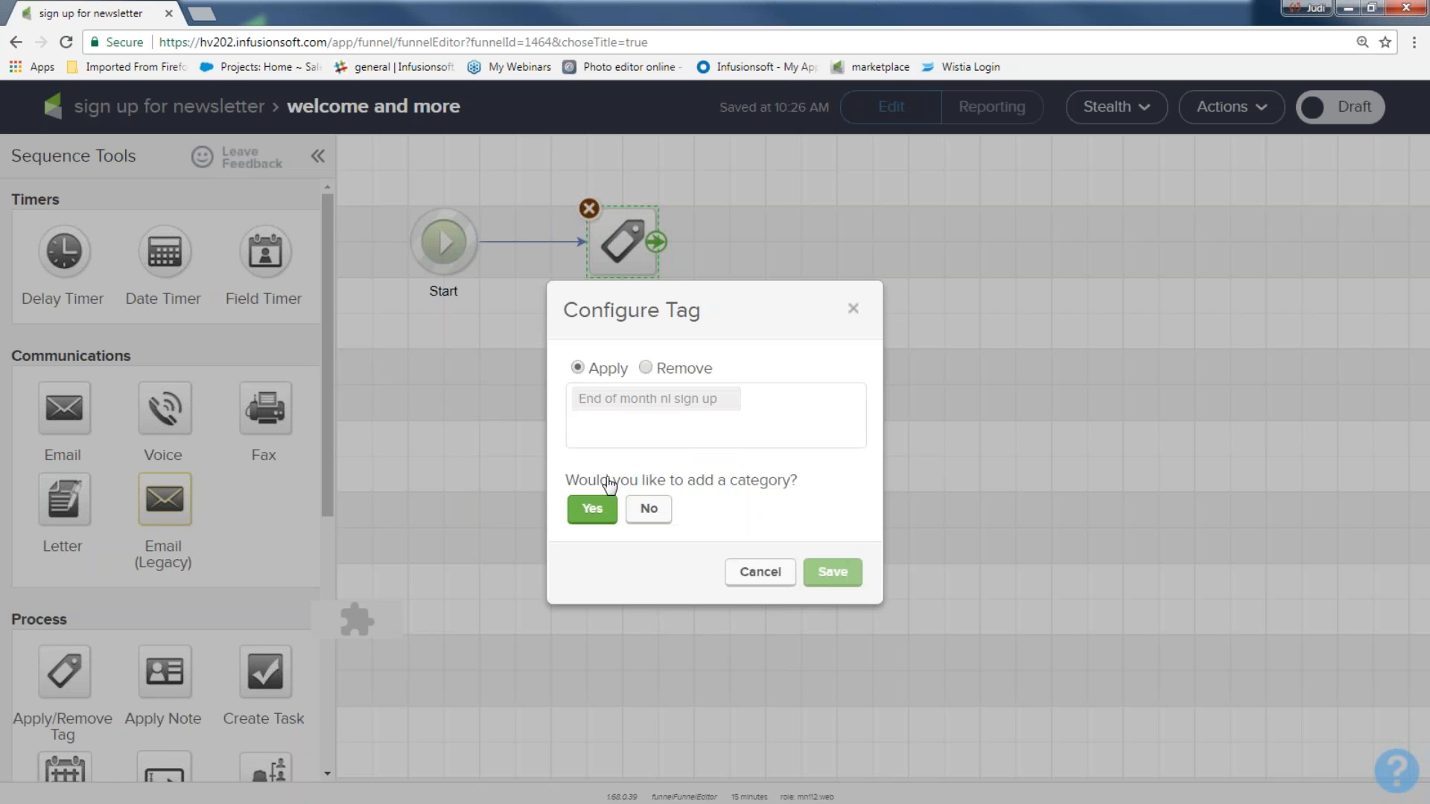
click(647, 509)
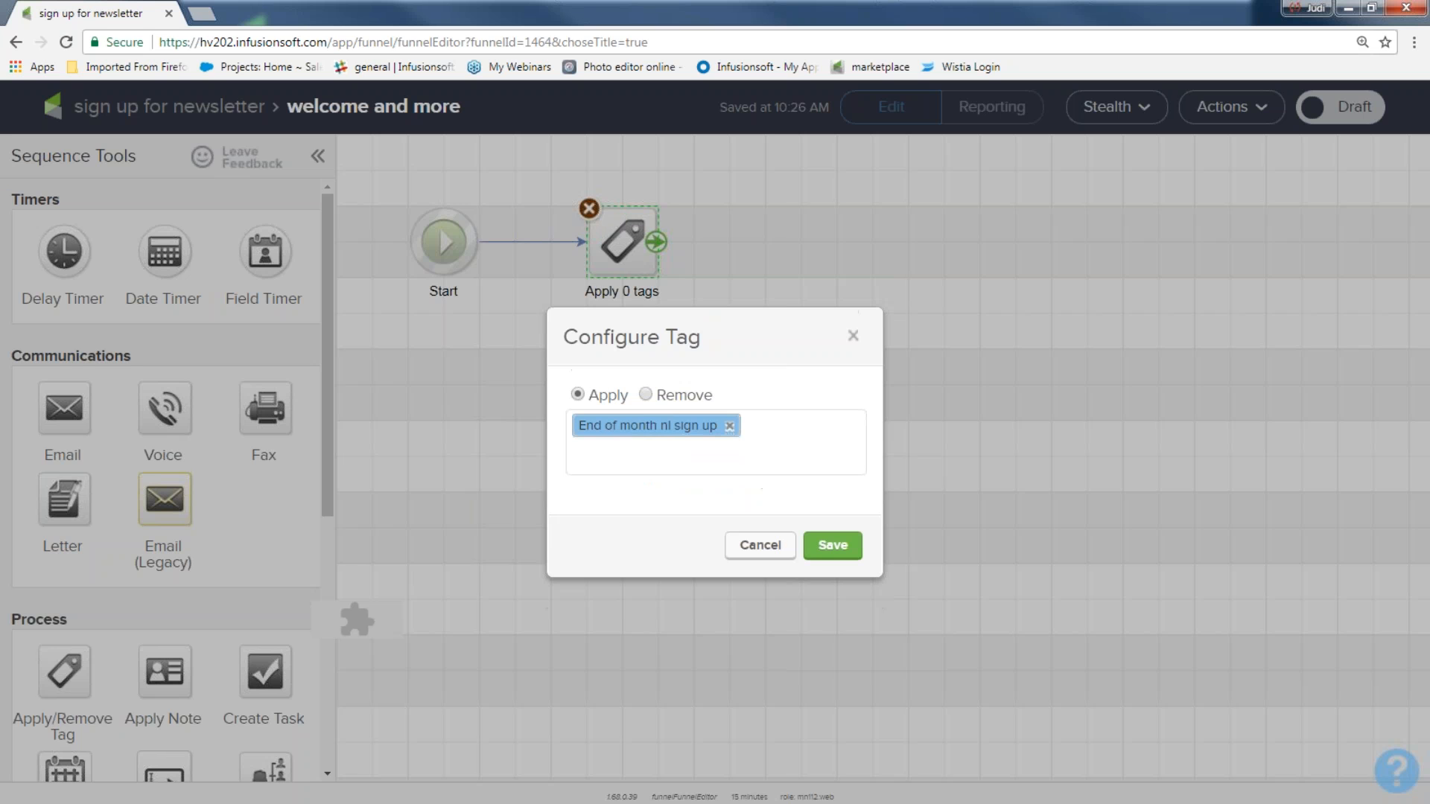
click(849, 549)
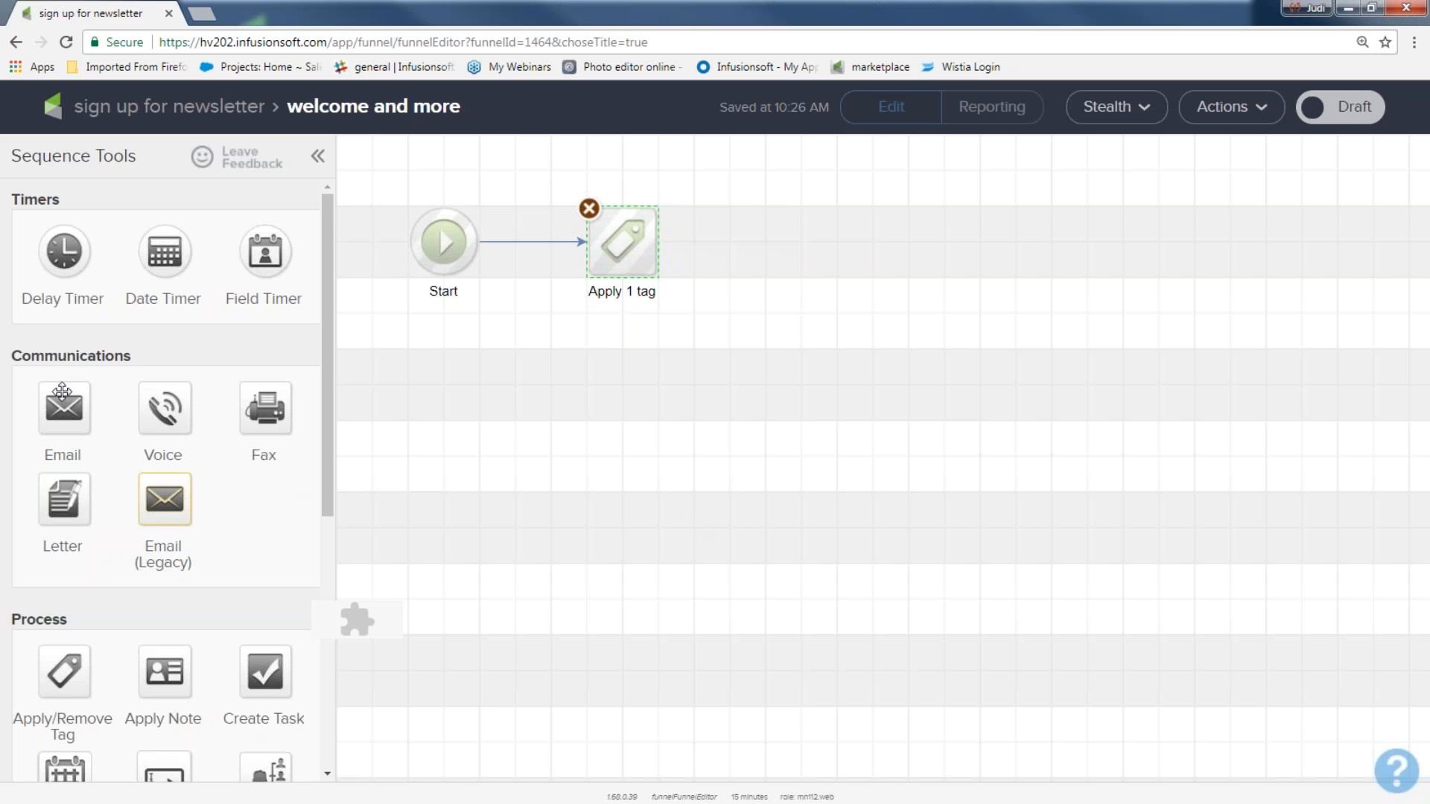
Step: Add an email step named 'welcome' after the tag step
drag(63, 406, 772, 237)
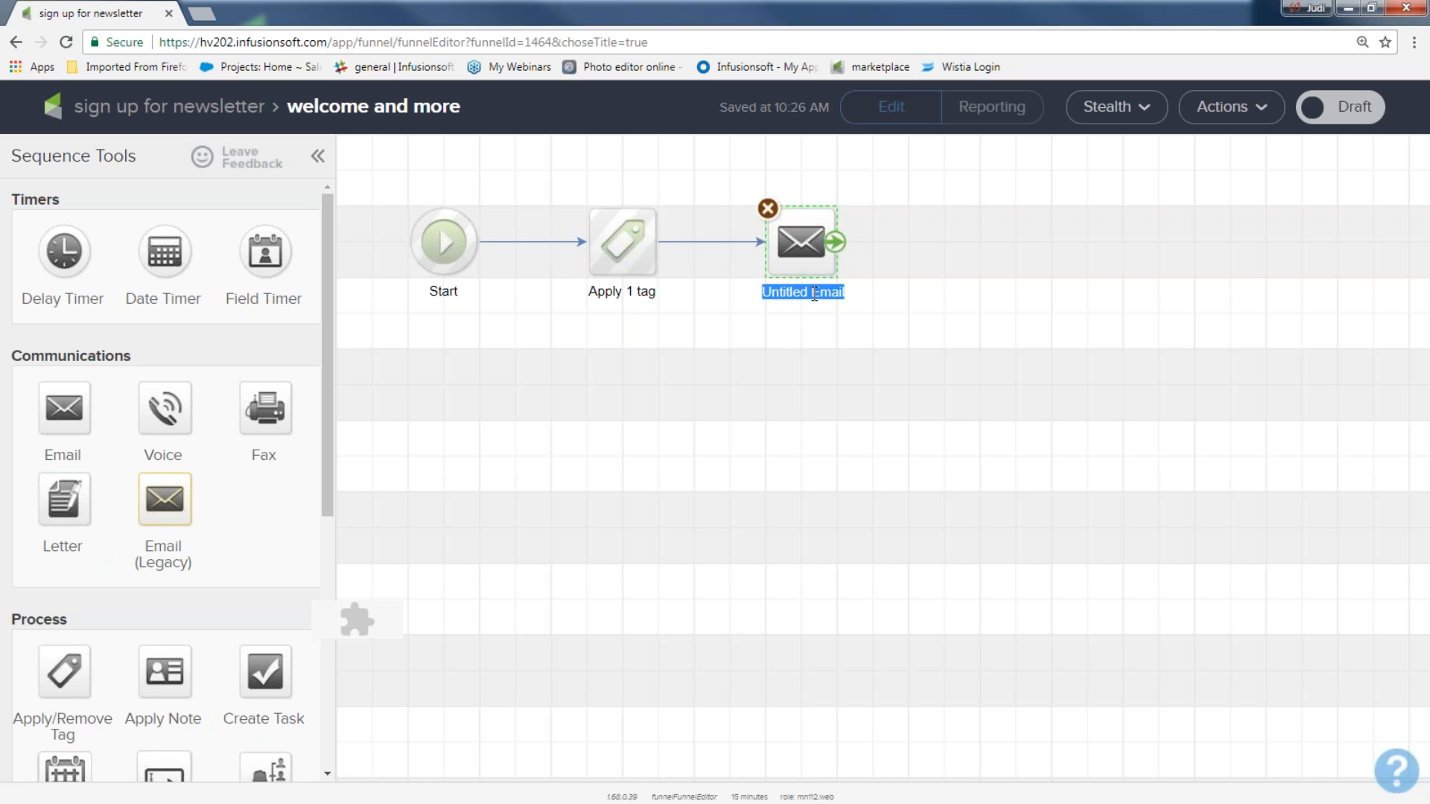
text(welcome)
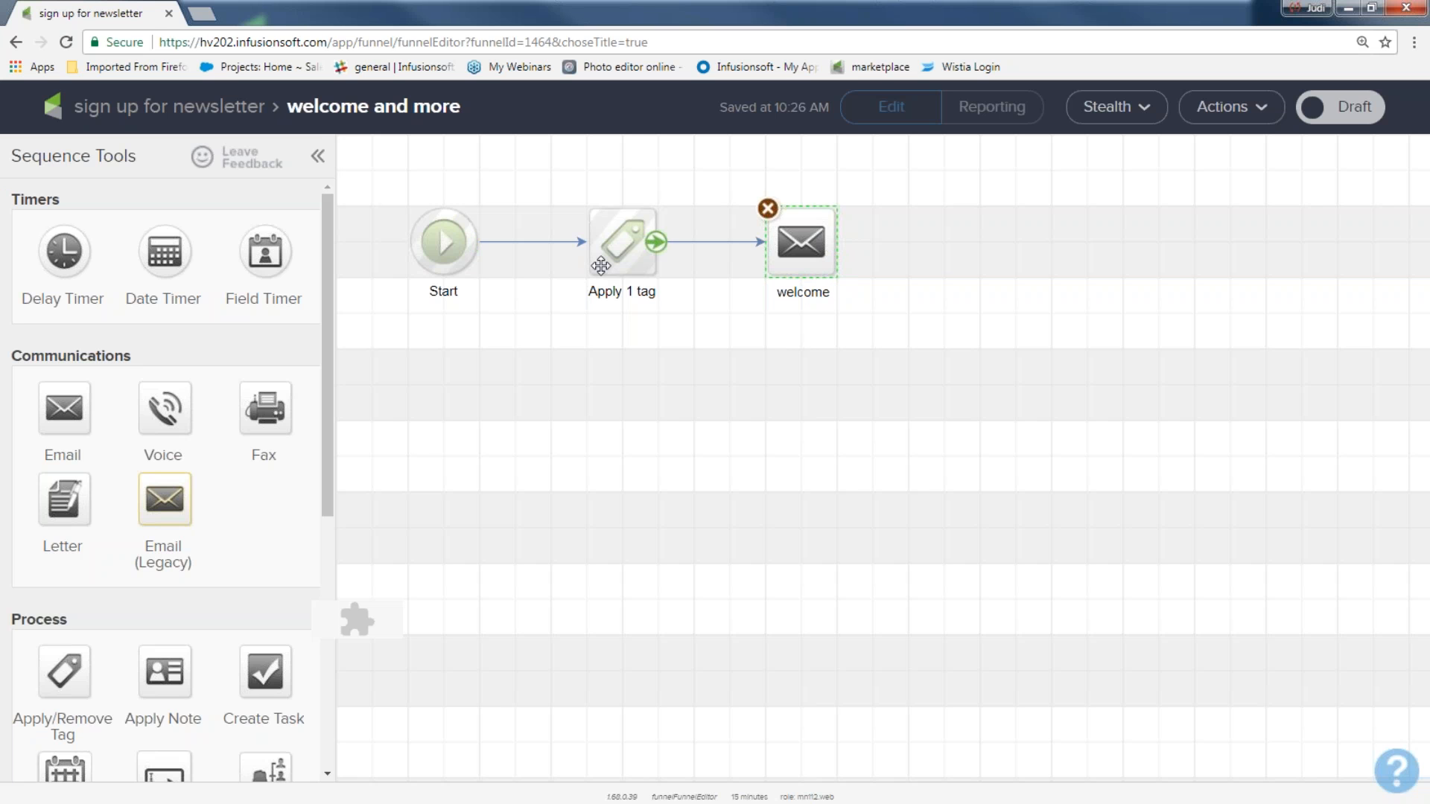
double_click(799, 243)
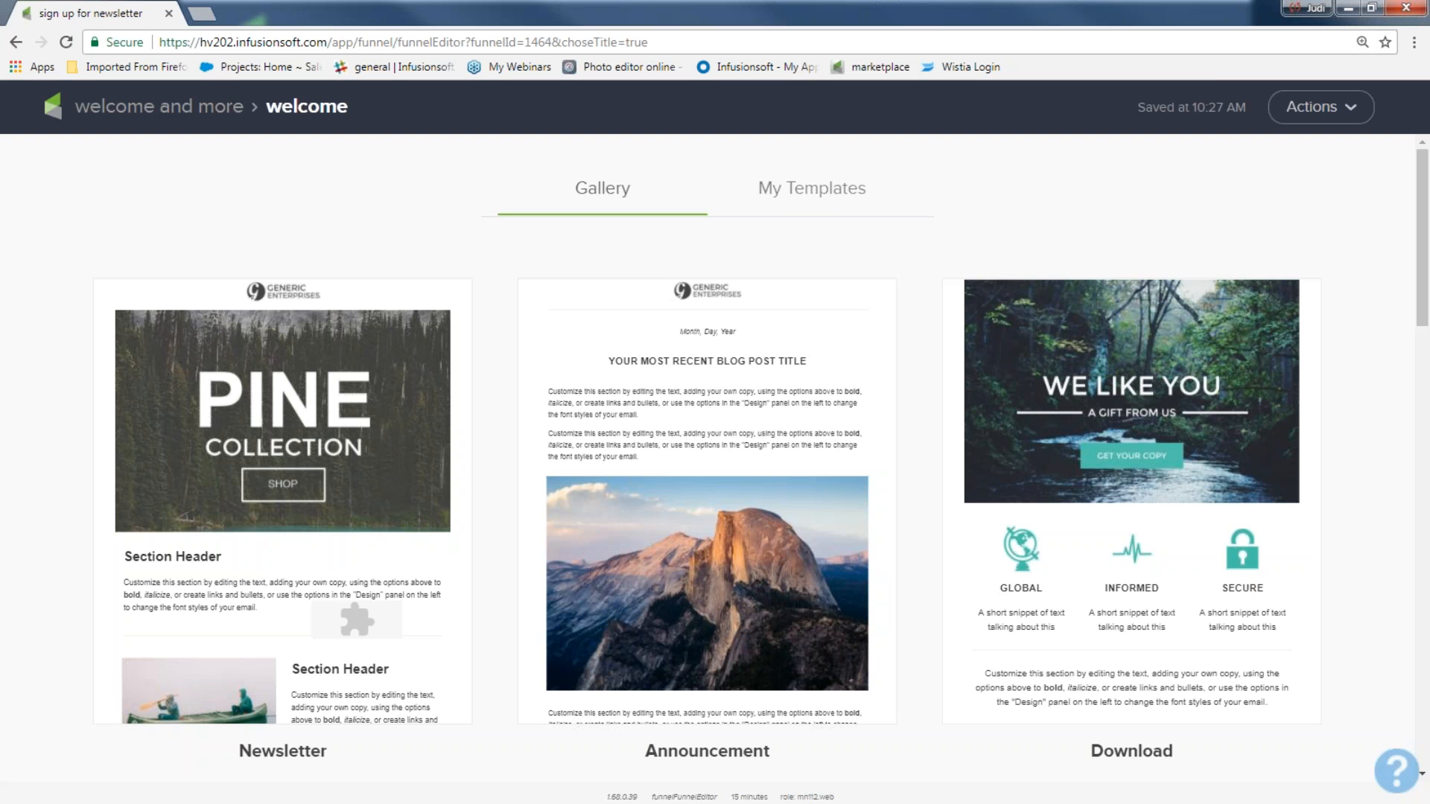
Step: Build the welcome email from the saved Welcome template, mark it Ready, and return to the sequence
click(805, 194)
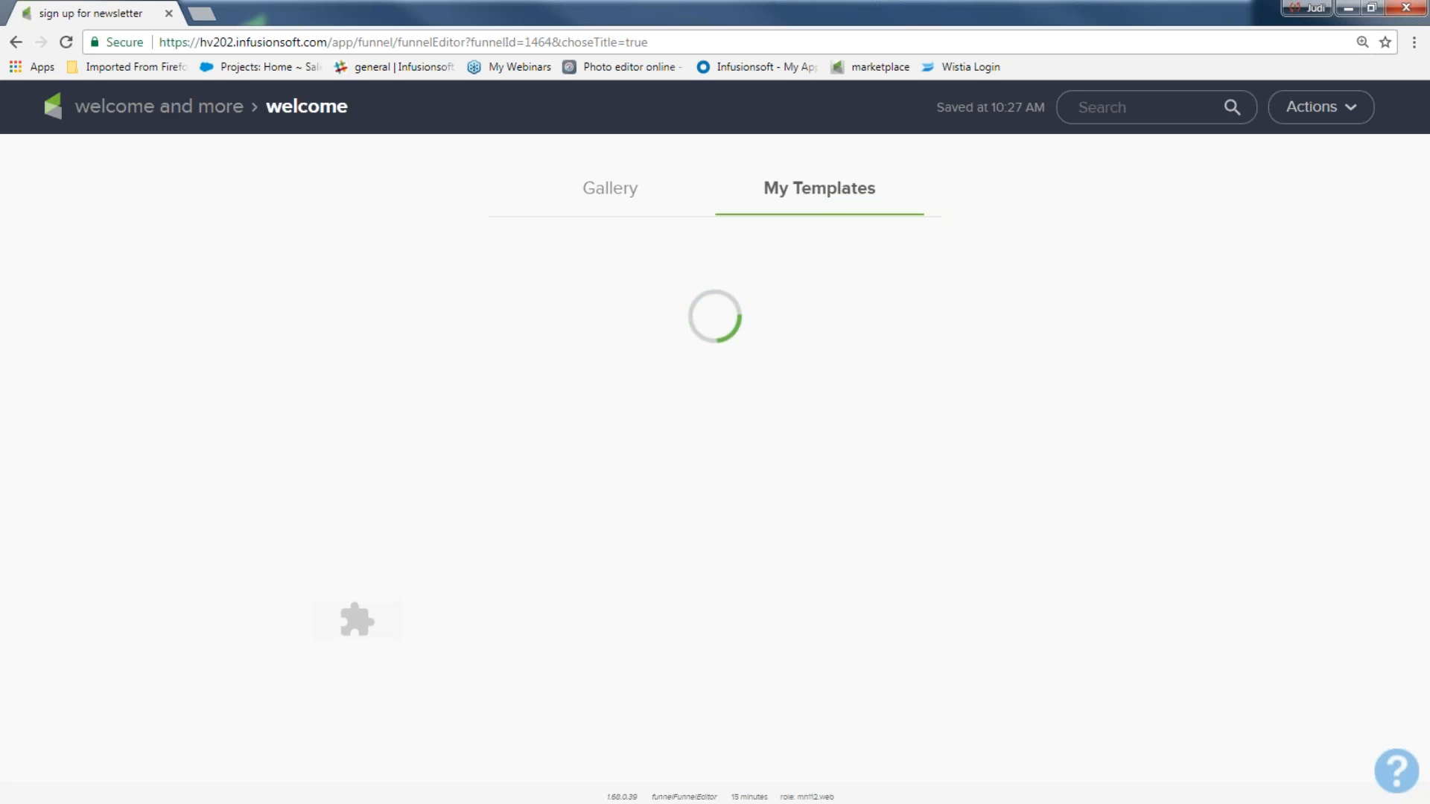
mouse_move(248, 395)
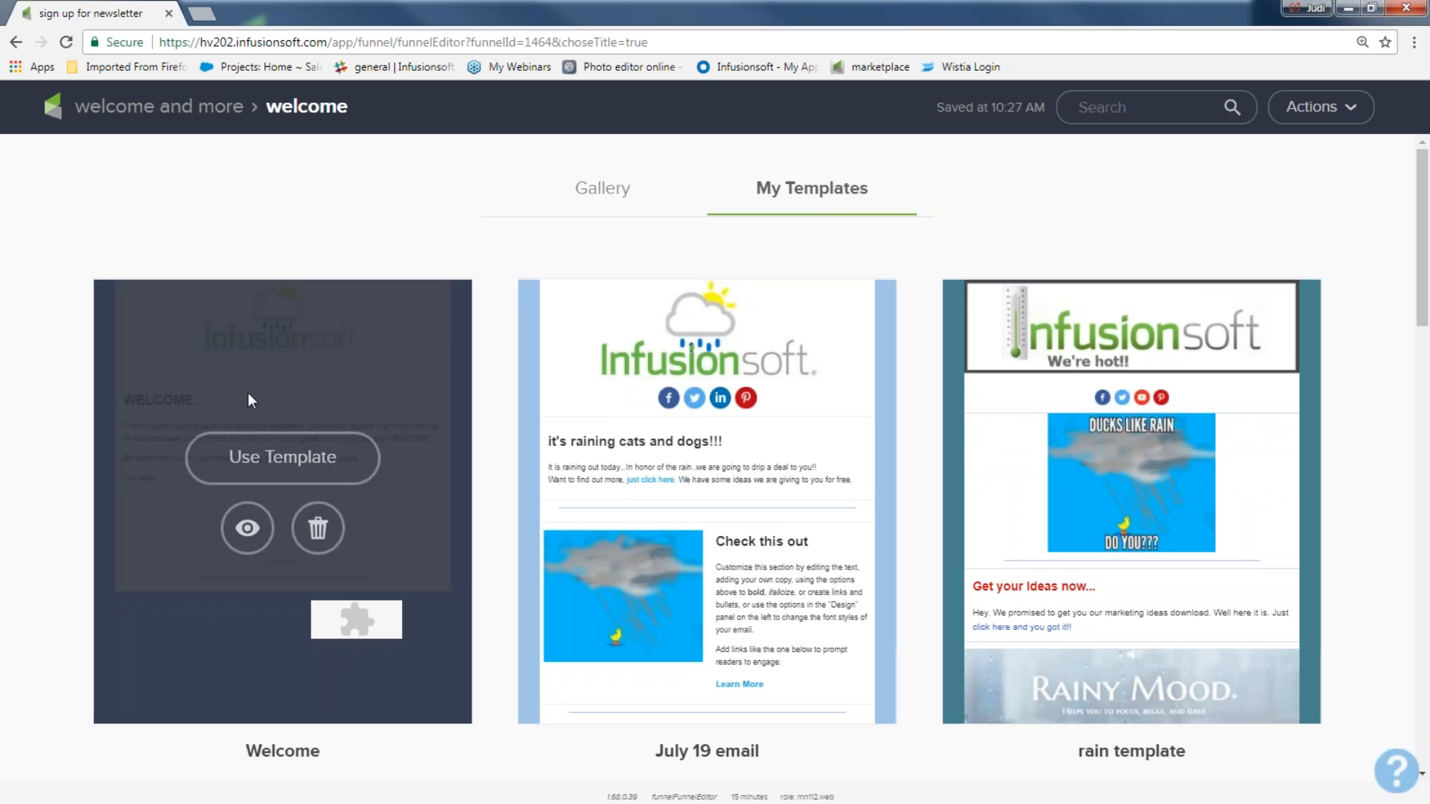
click(289, 460)
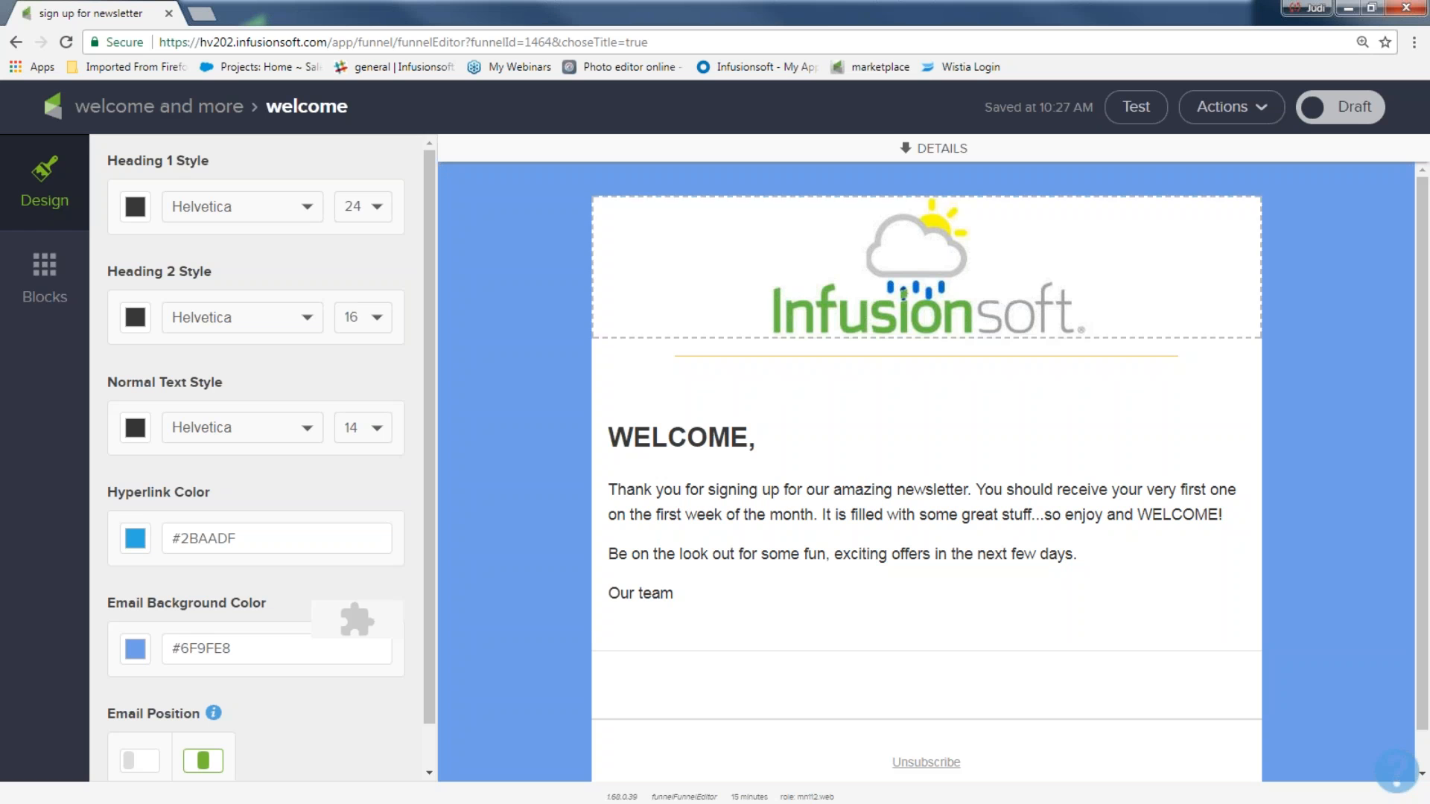
click(1363, 108)
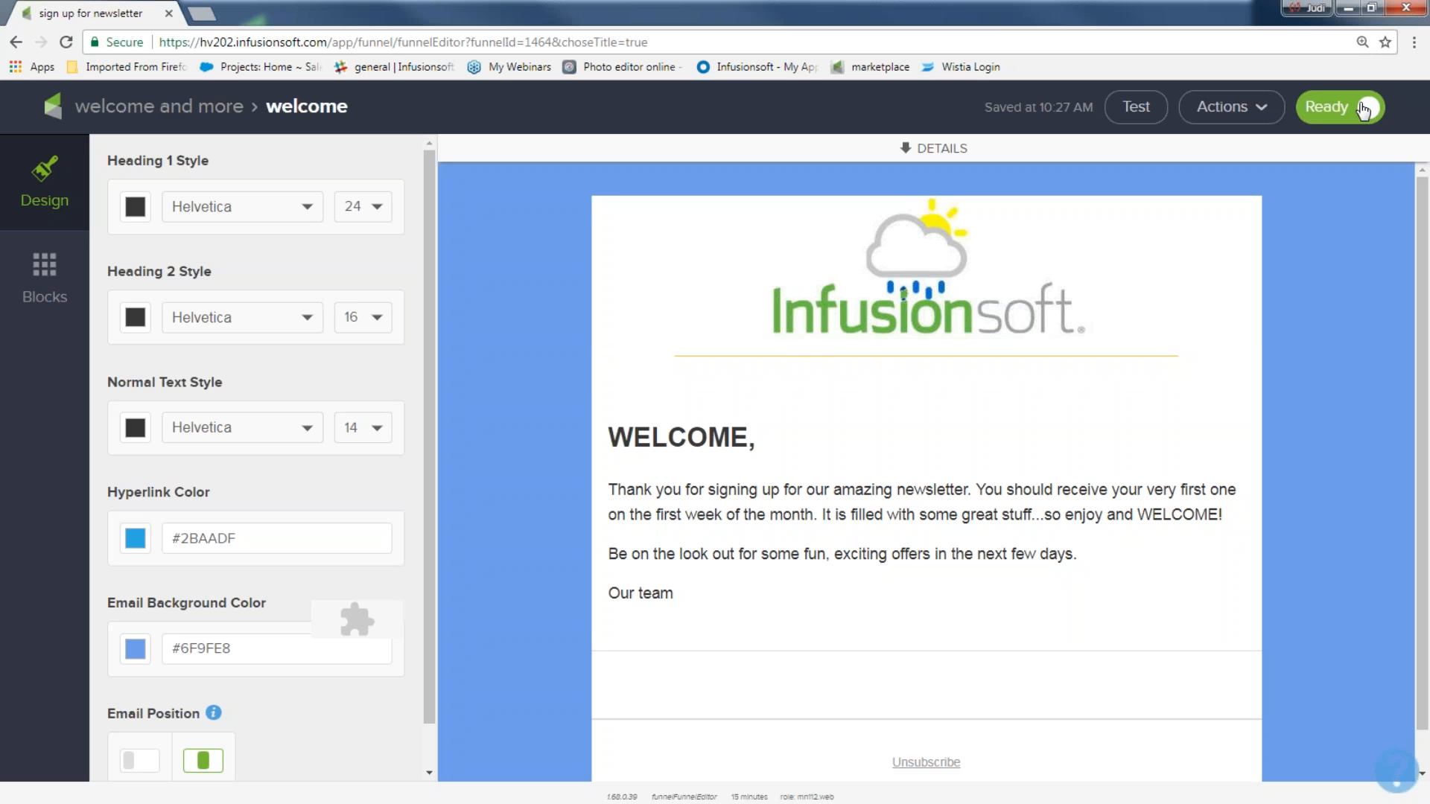
click(192, 108)
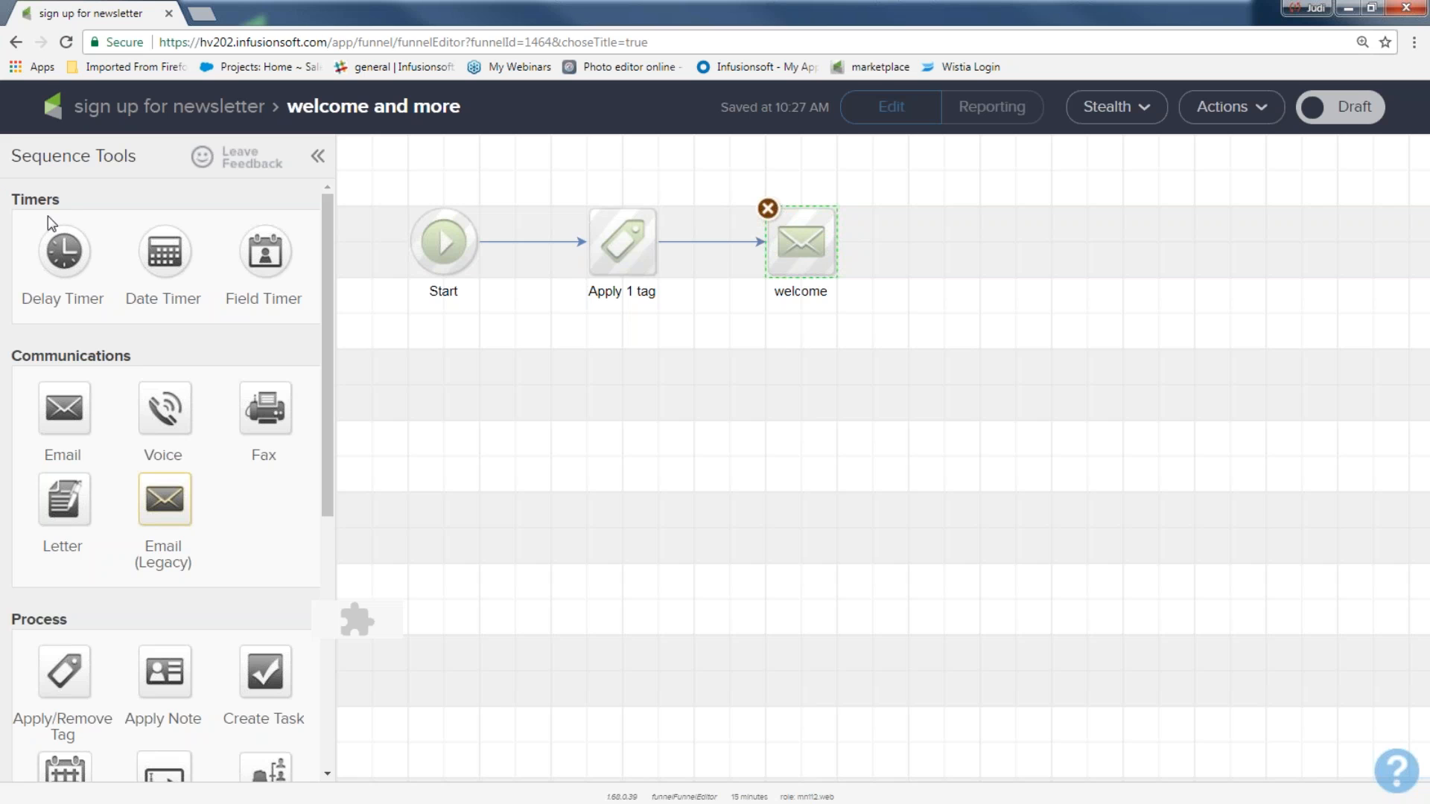
Step: Add a delay timer after welcome: wait 2 days, run on any day at 8:00 AM
drag(67, 209, 20, 200)
drag(64, 251, 907, 228)
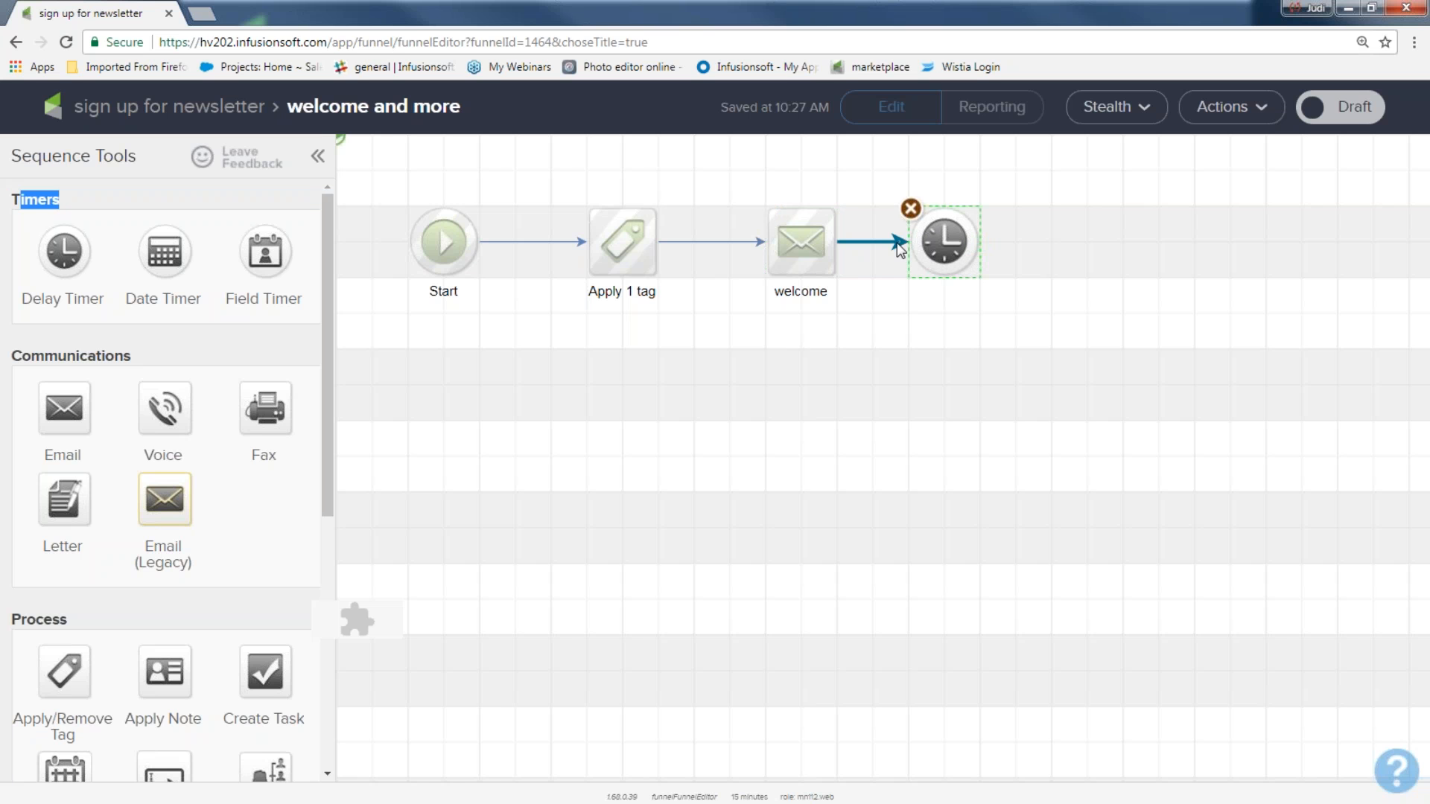
double_click(944, 242)
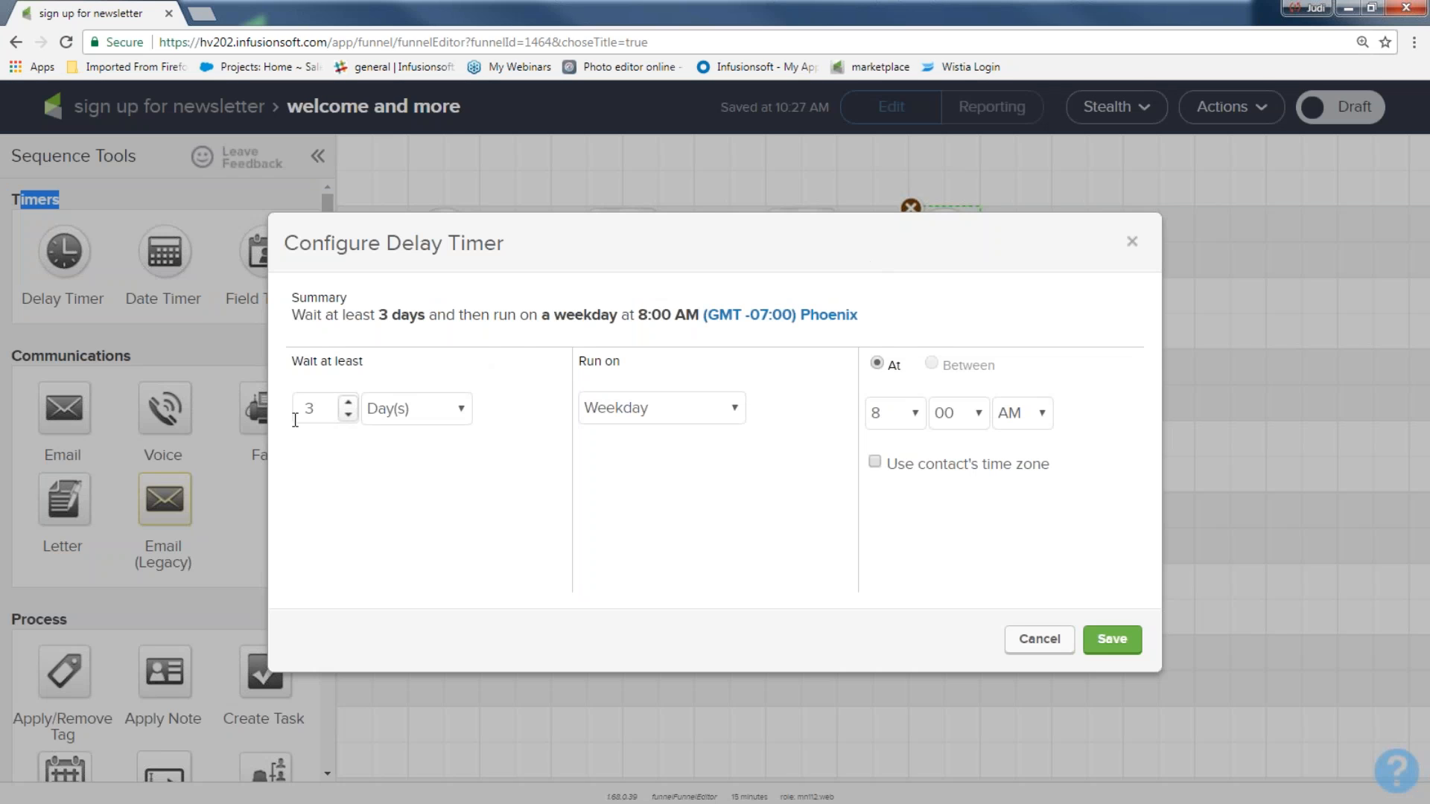
click(348, 415)
click(741, 413)
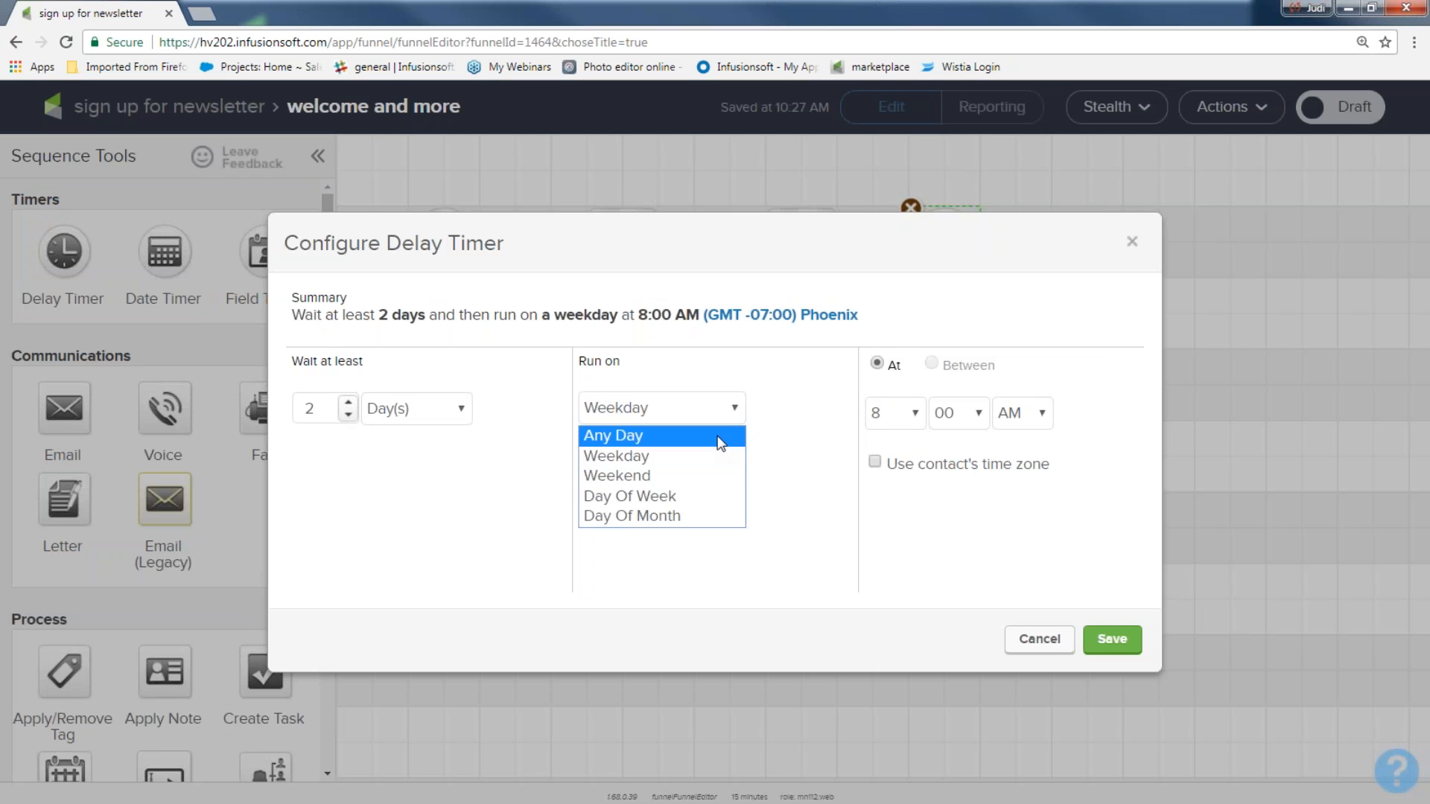
click(721, 438)
click(1110, 639)
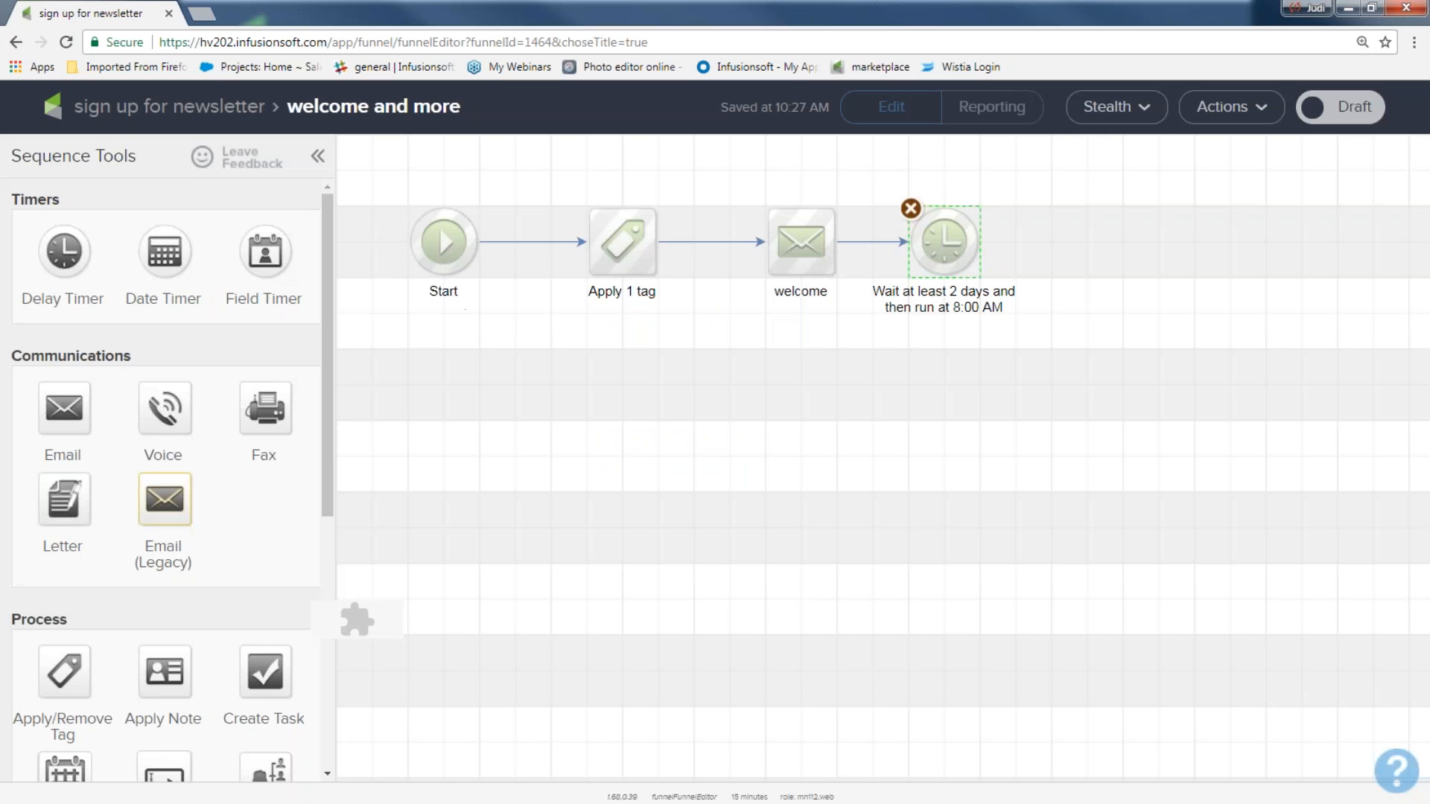
mouse_move(940, 238)
drag(940, 239, 975, 238)
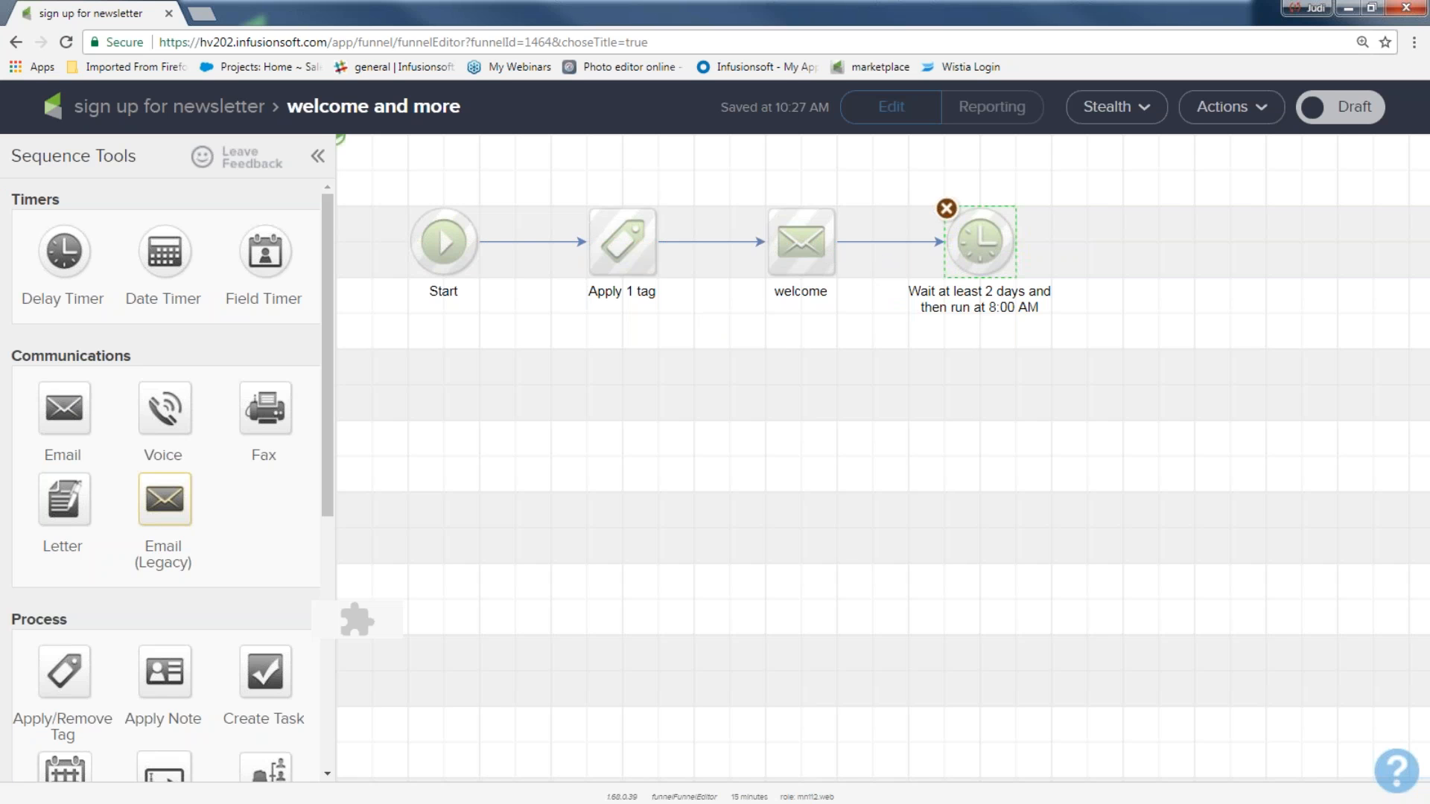
Step: Duplicate the welcome email as 'offer 1' and connect the 2-day timer to it
right_click(799, 235)
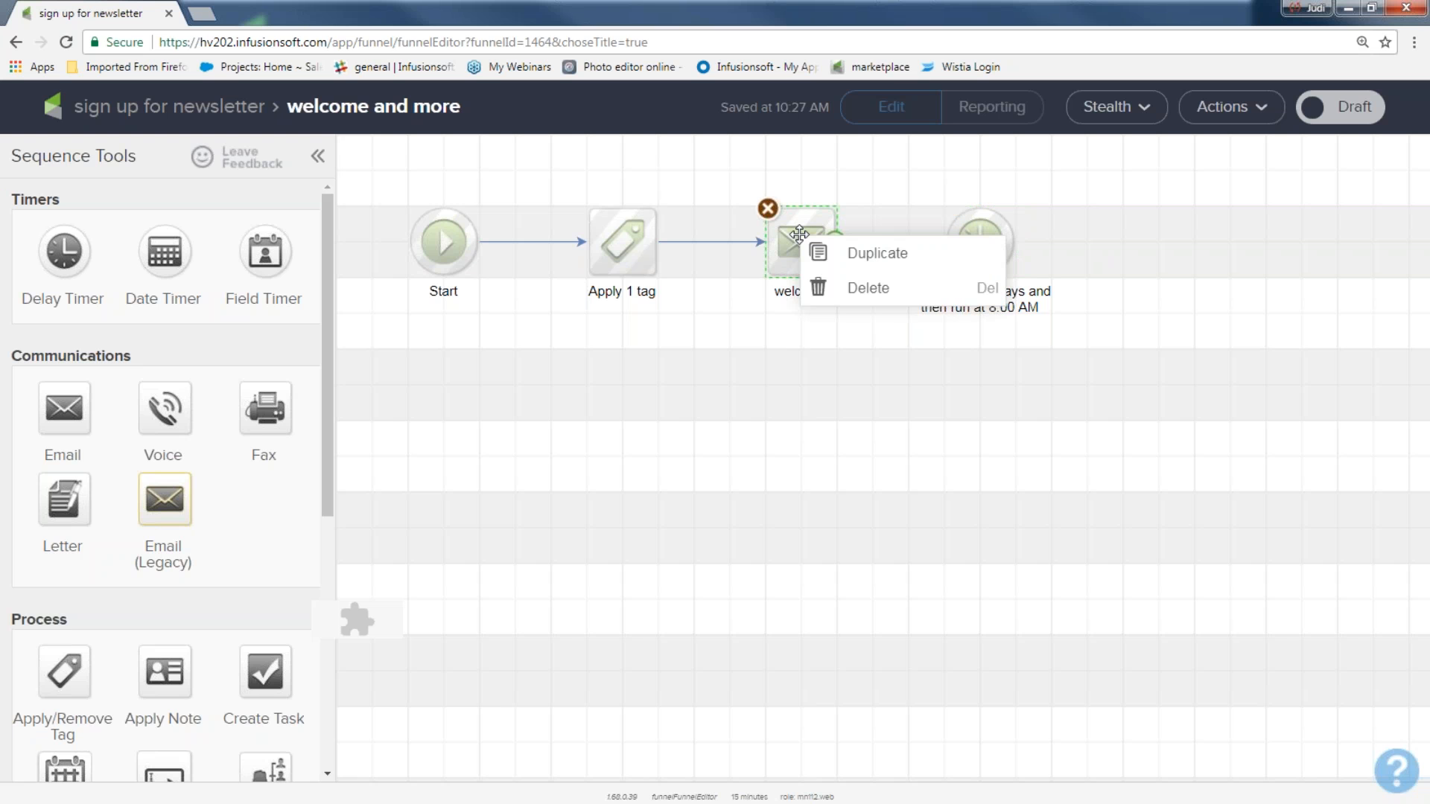
click(863, 257)
drag(821, 270, 1194, 242)
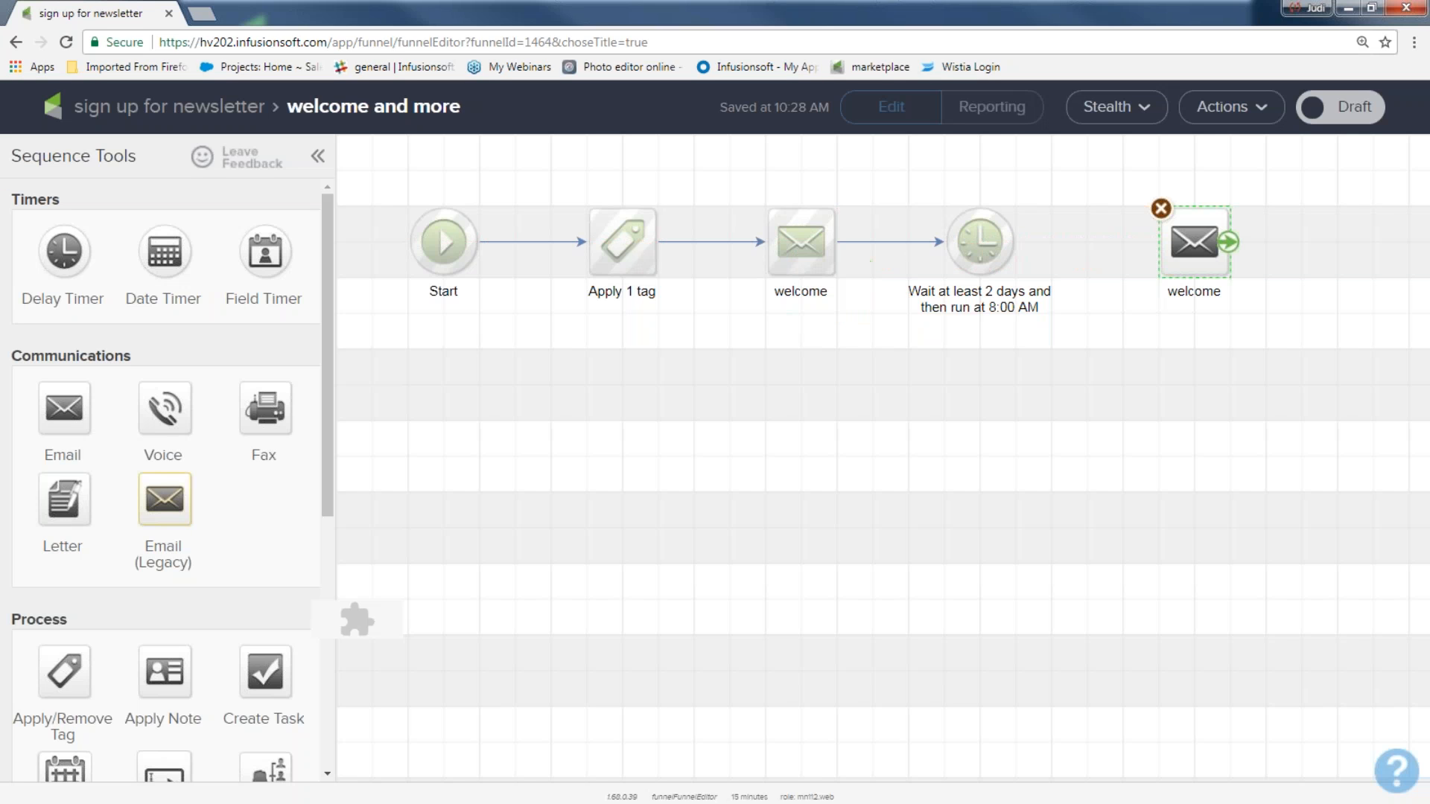
click(1194, 291)
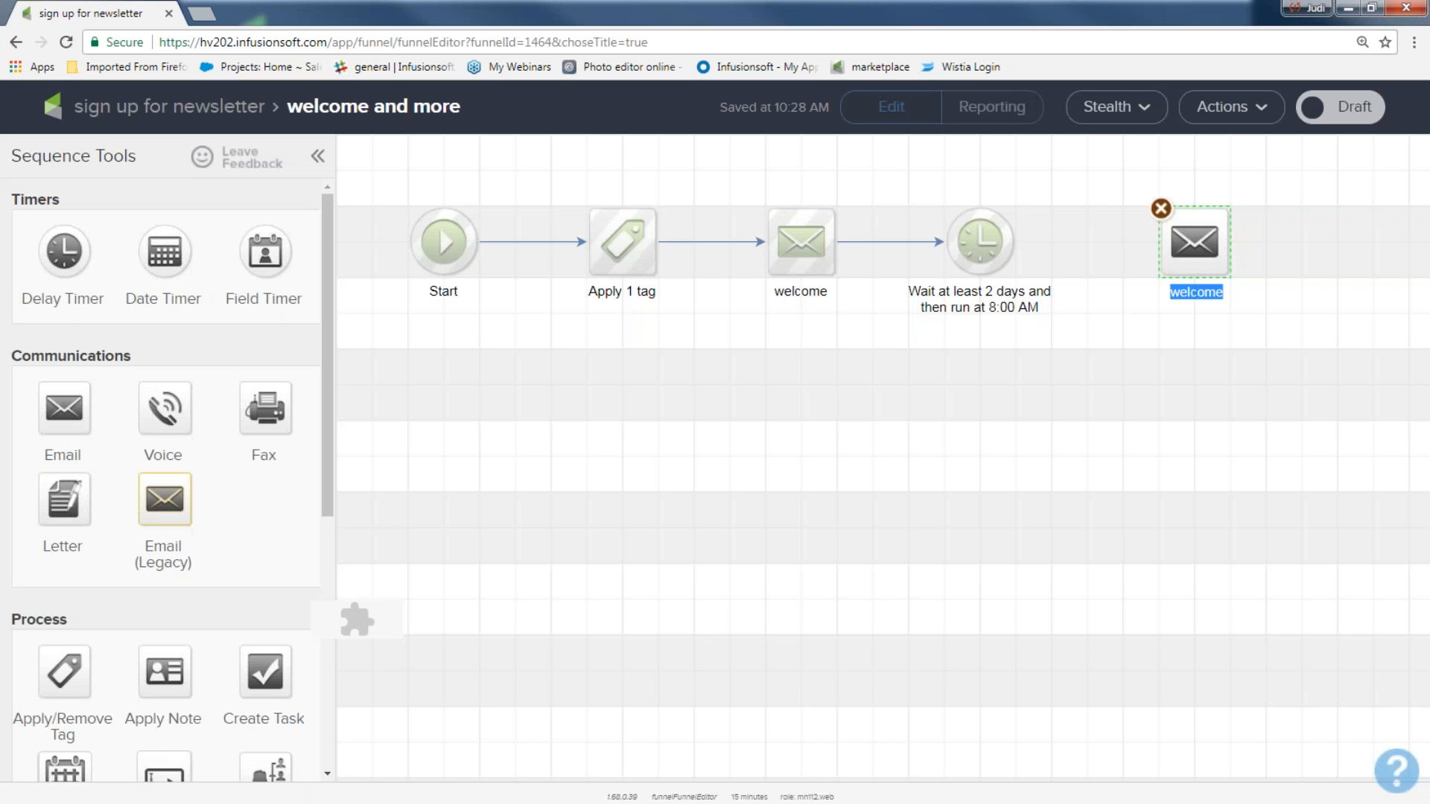
text(offer 1)
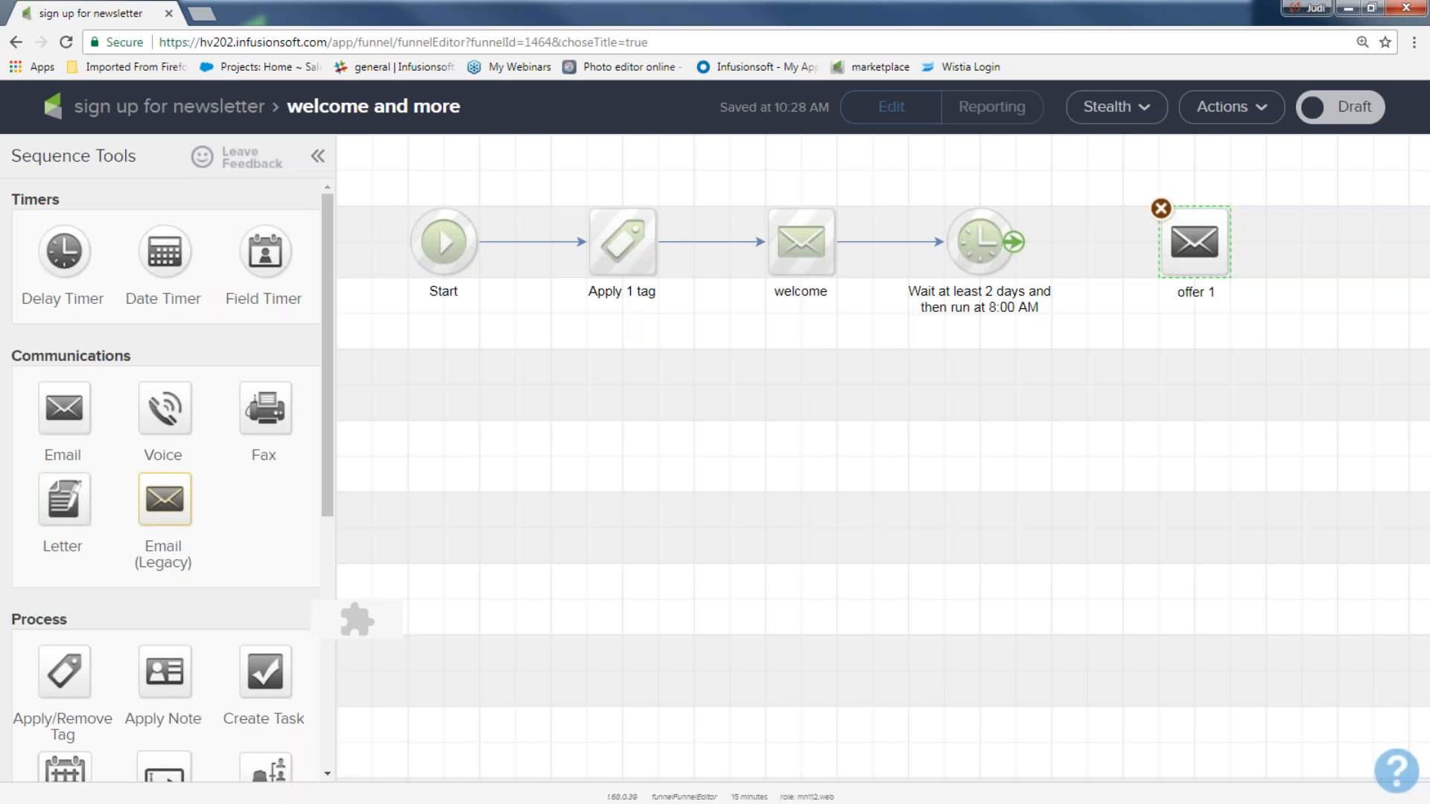
drag(1017, 251, 1167, 261)
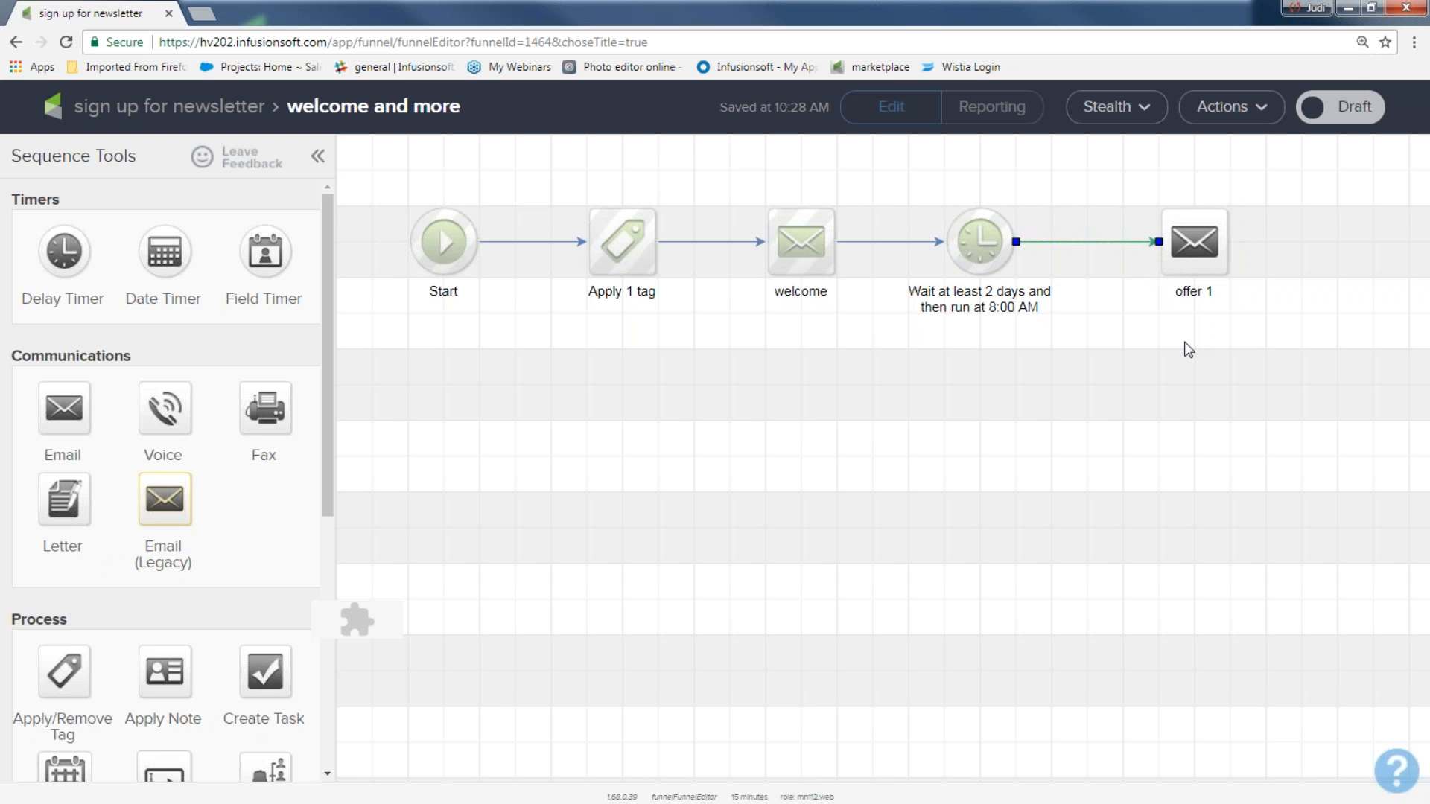
Step: Mark the offer 1 email Ready and return to the 'welcome and more' sequence
double_click(1192, 240)
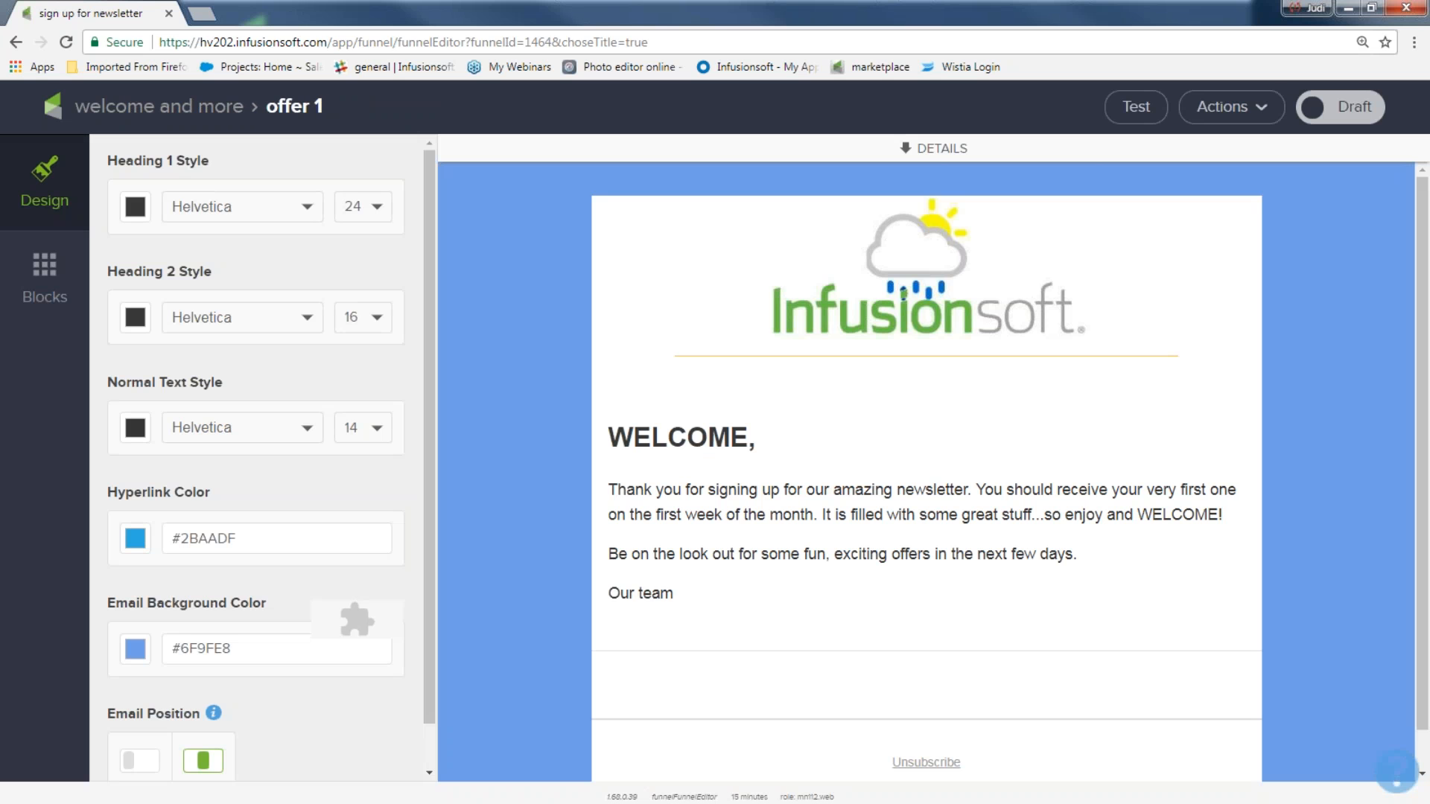
click(943, 256)
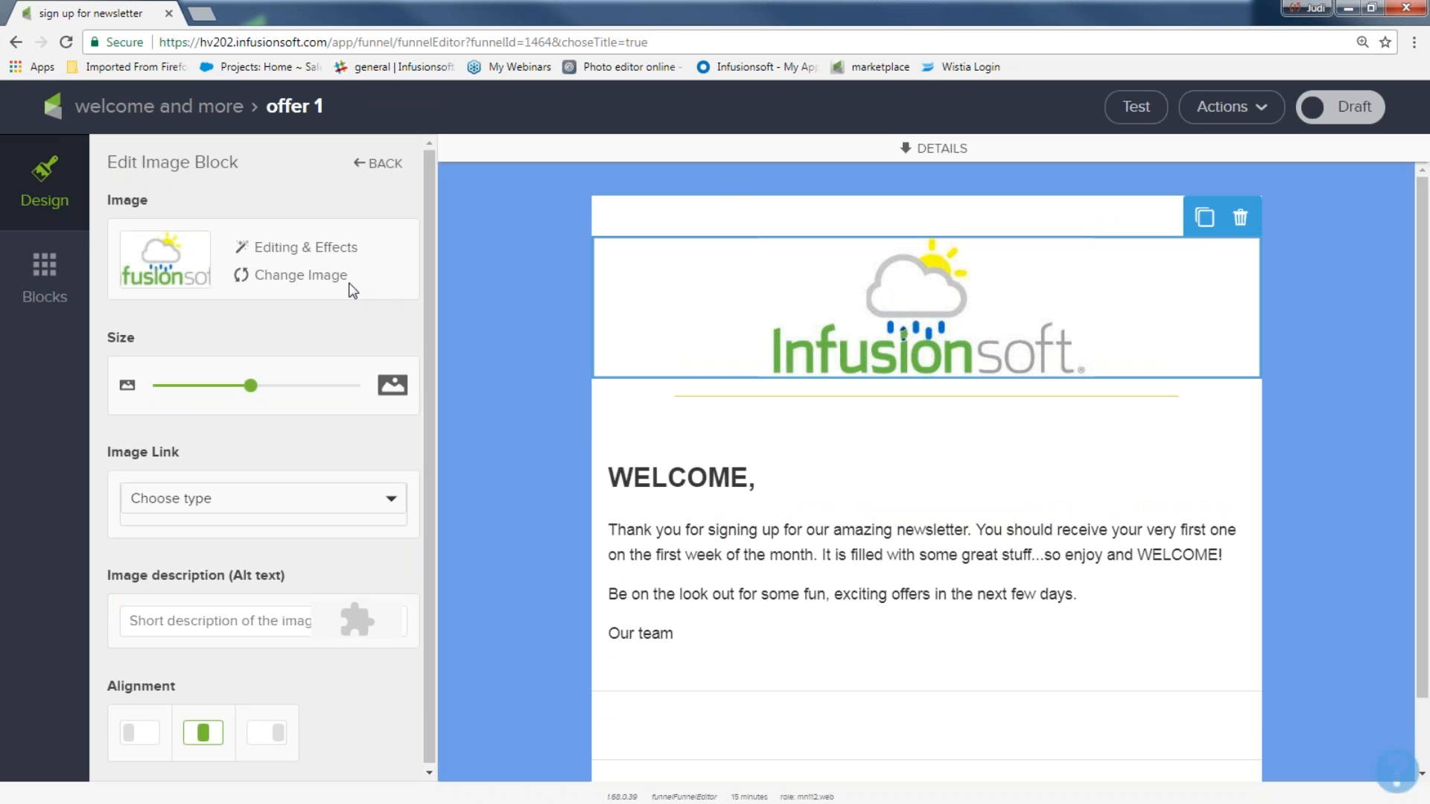
click(781, 542)
drag(727, 598, 619, 486)
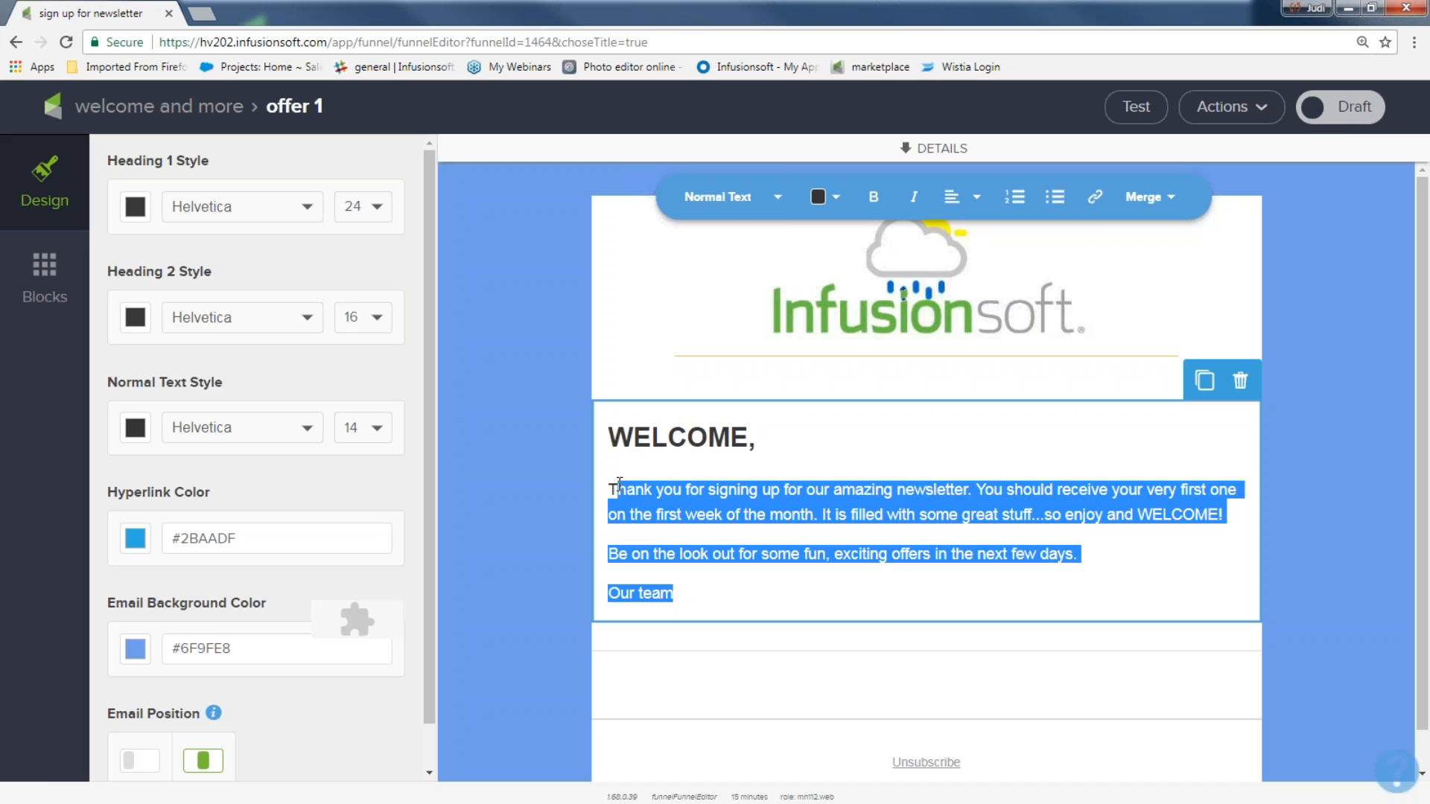
click(1344, 109)
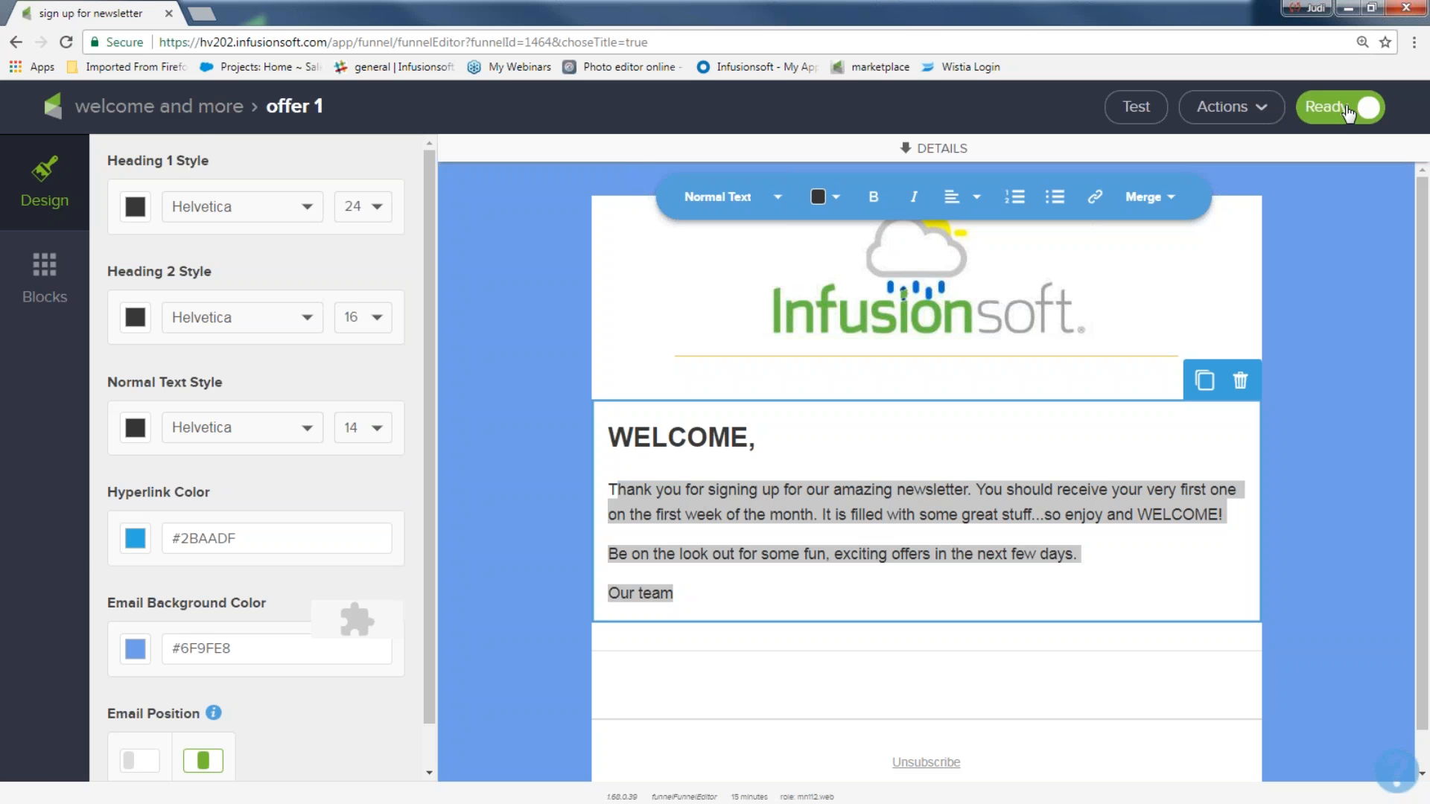
click(192, 110)
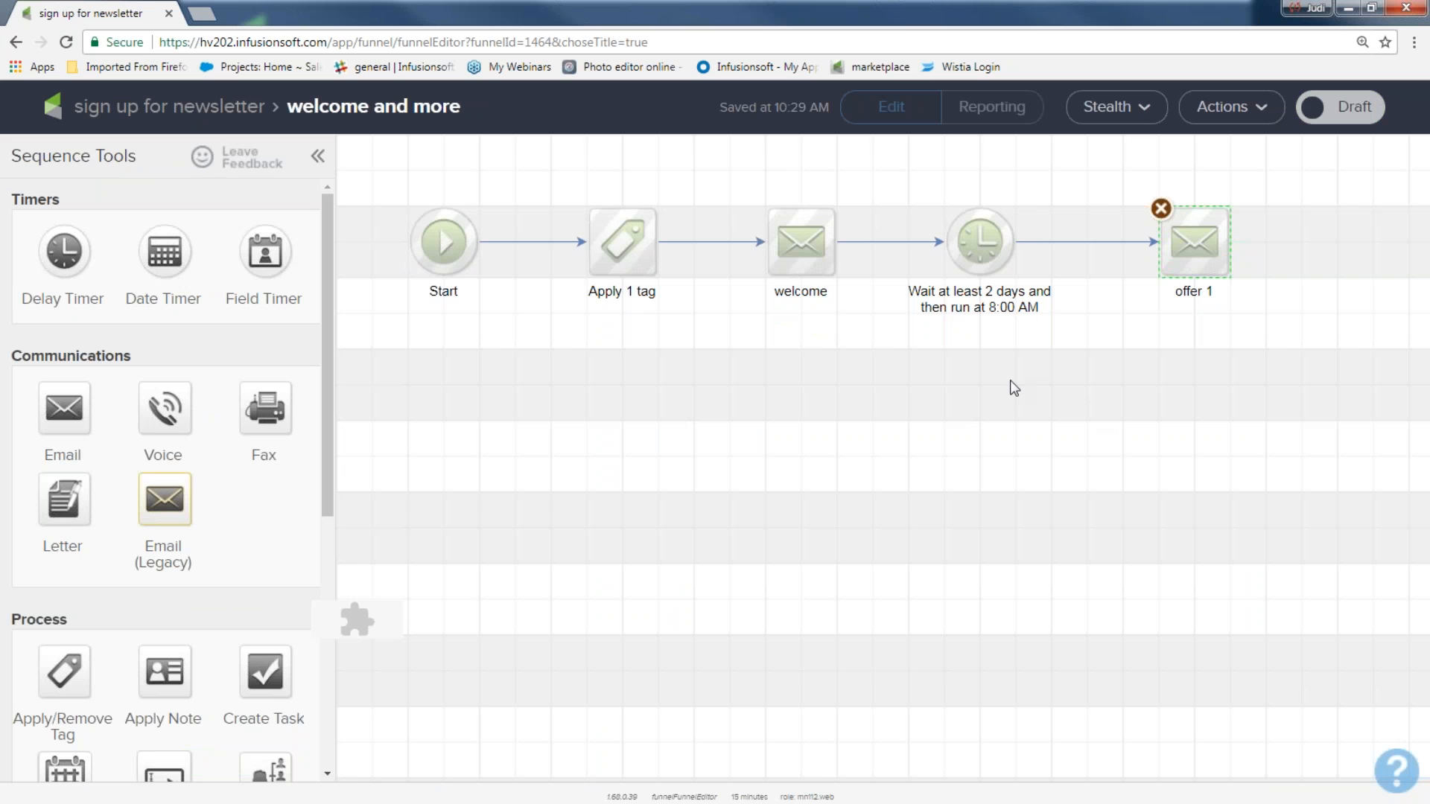
Step: Add a second delay timer after offer 1: wait 3 days, run on any day at 8:00 AM
drag(64, 251, 1320, 230)
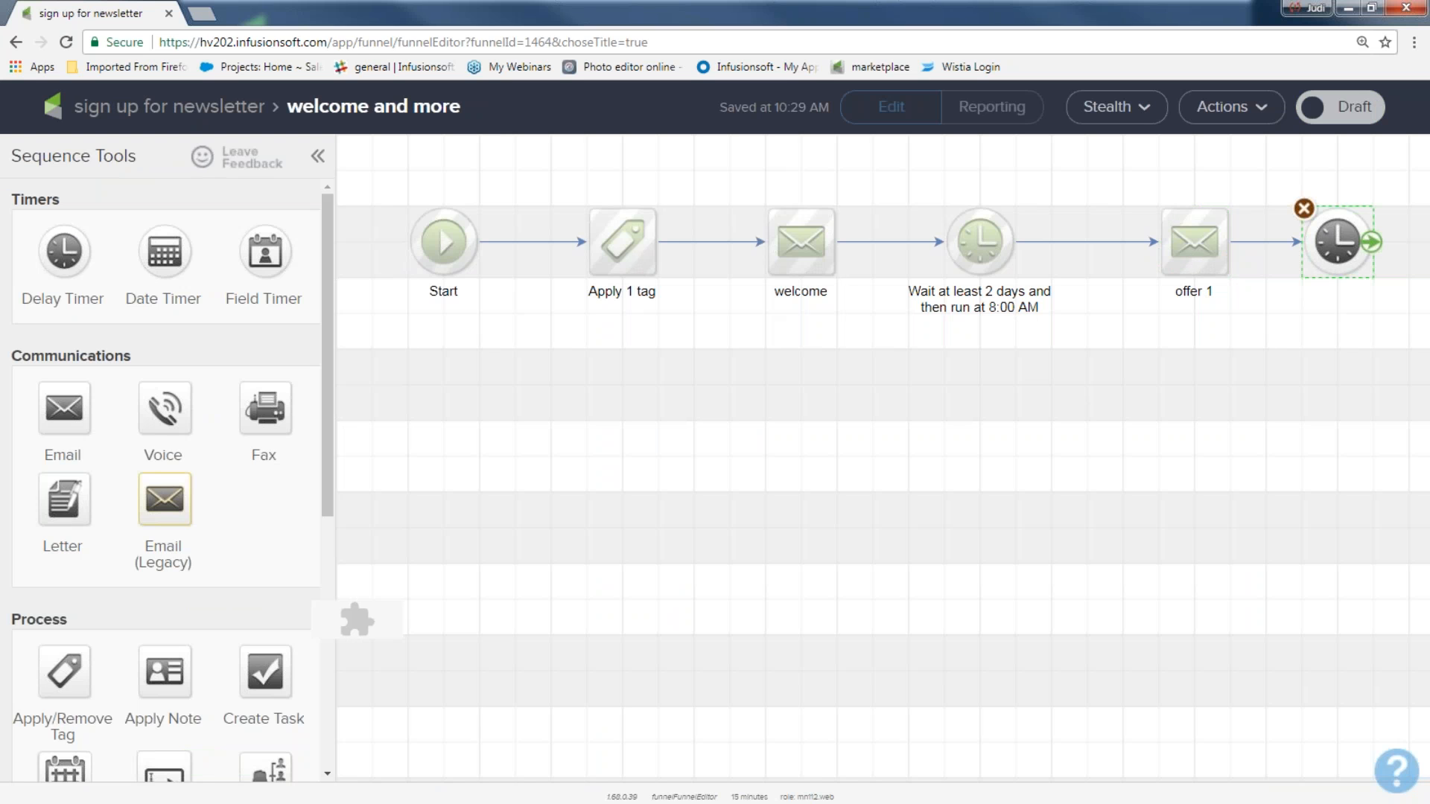
double_click(1347, 235)
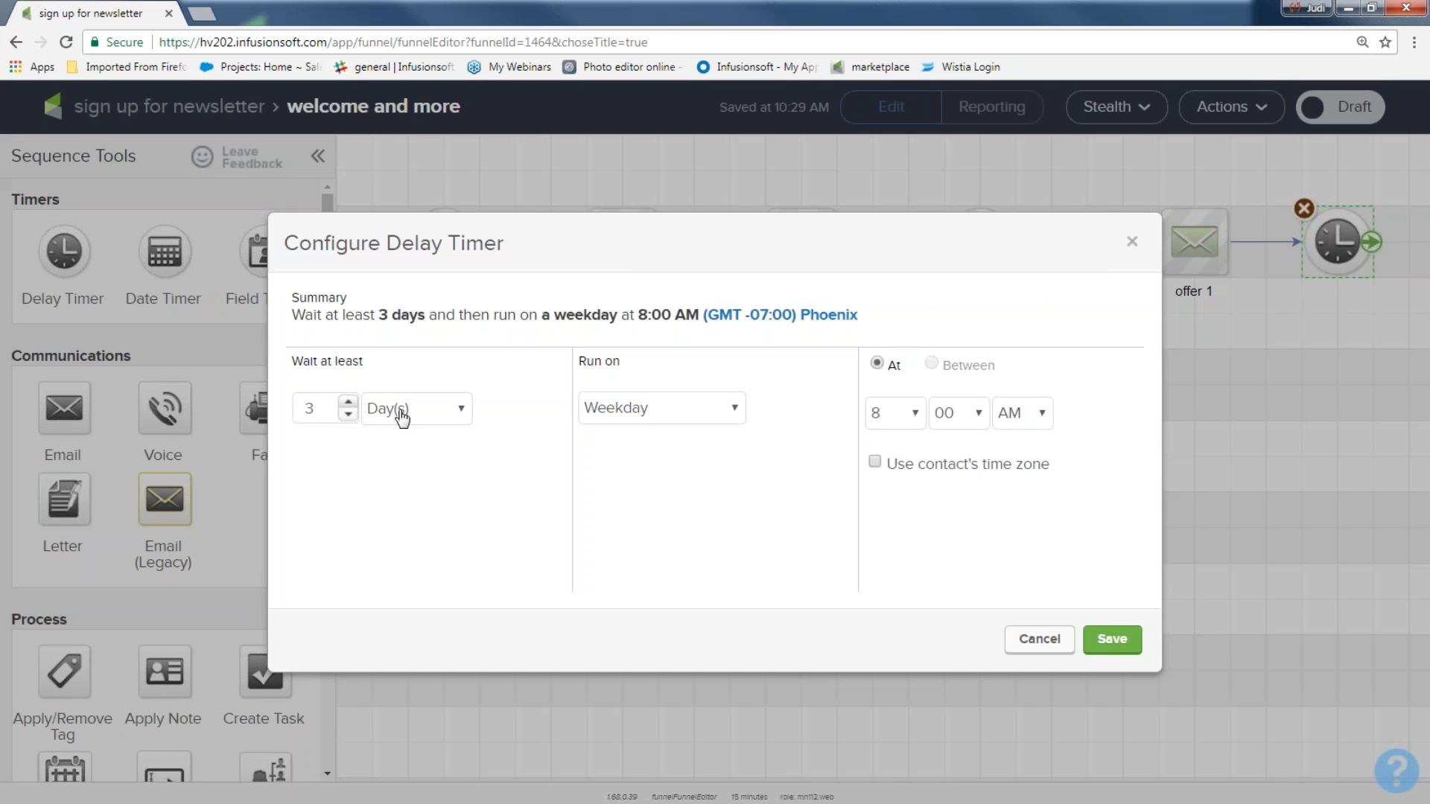
click(735, 410)
click(694, 435)
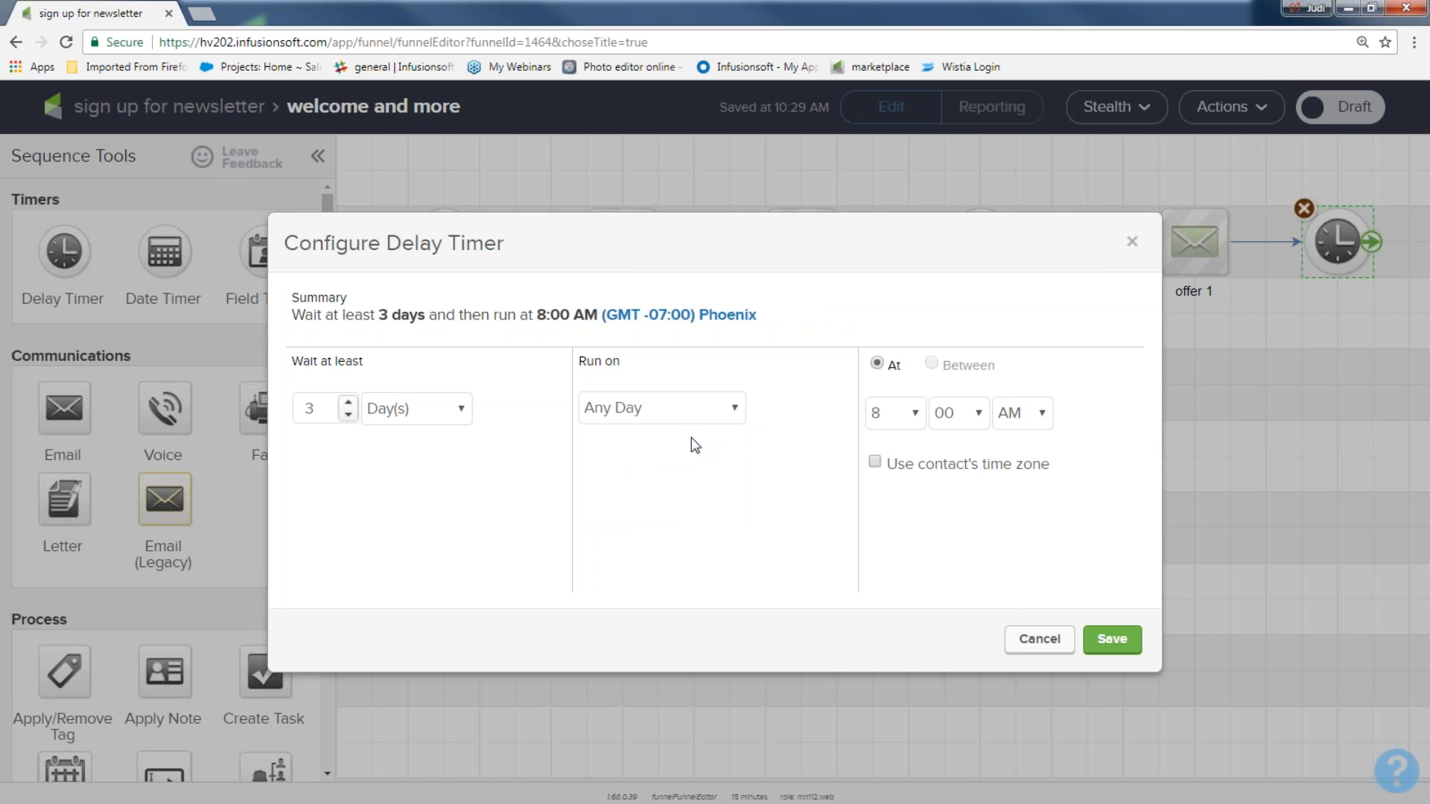
click(1110, 641)
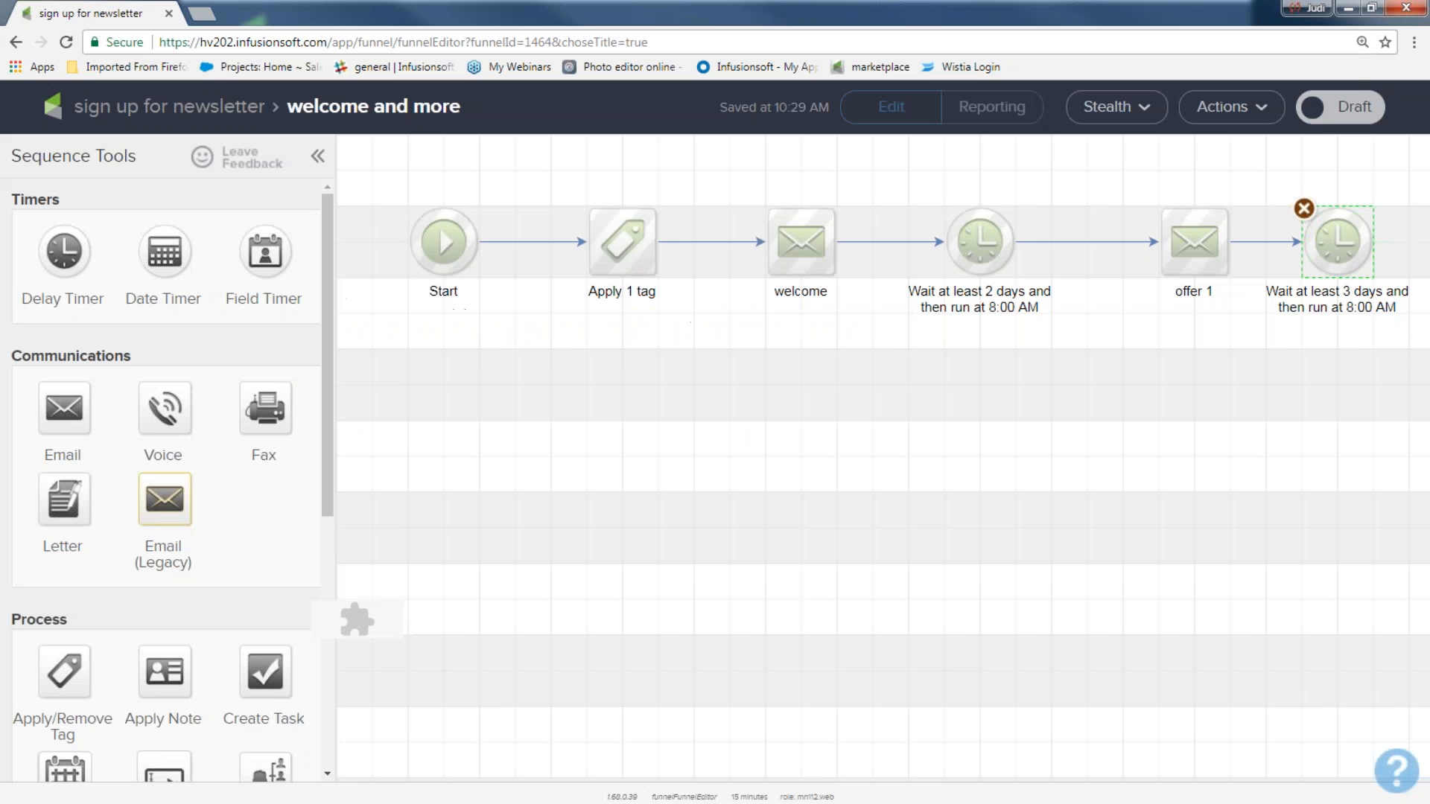
Step: Duplicate offer 1, place the copy at the sequence end, and connect the 3-day timer to it
right_click(1180, 246)
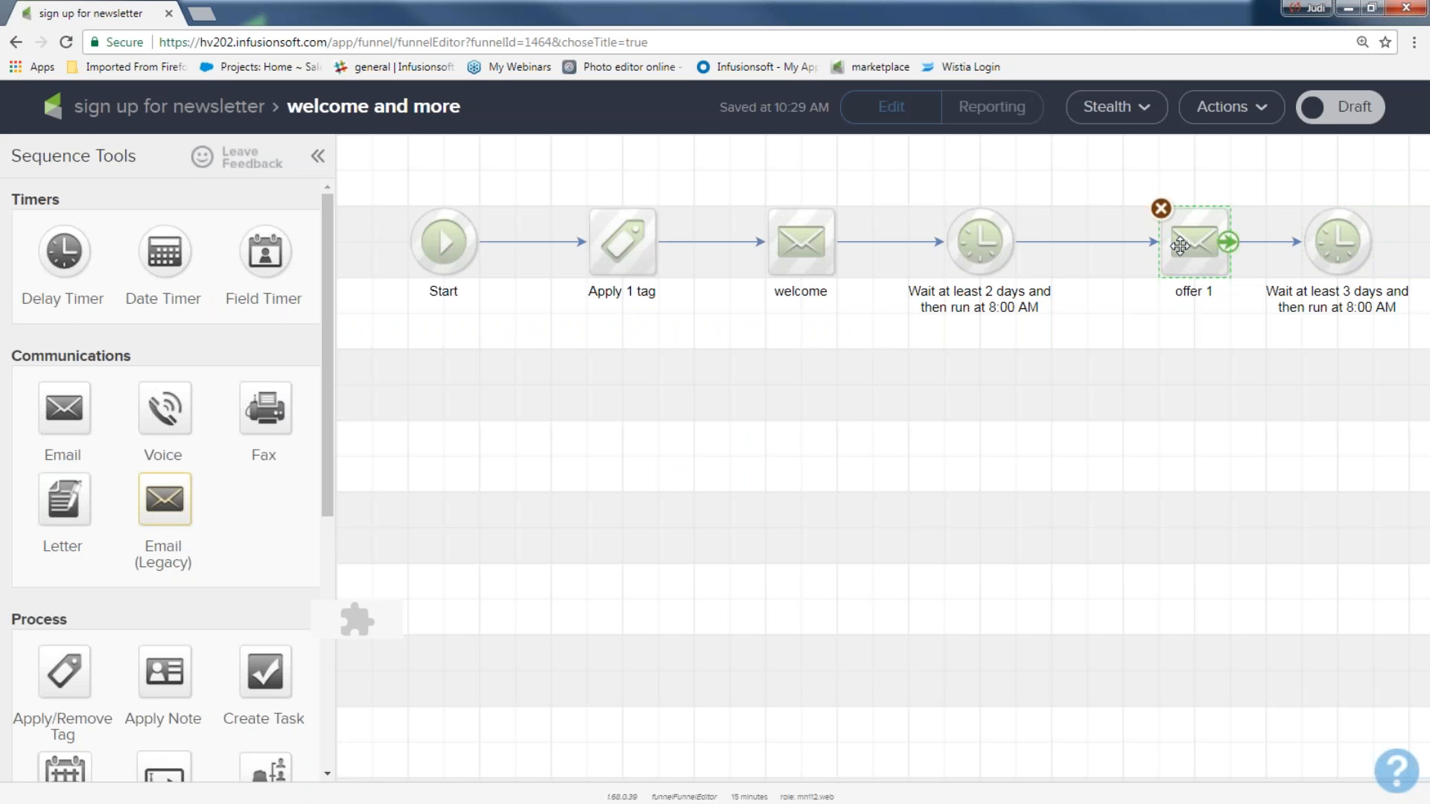
click(1201, 266)
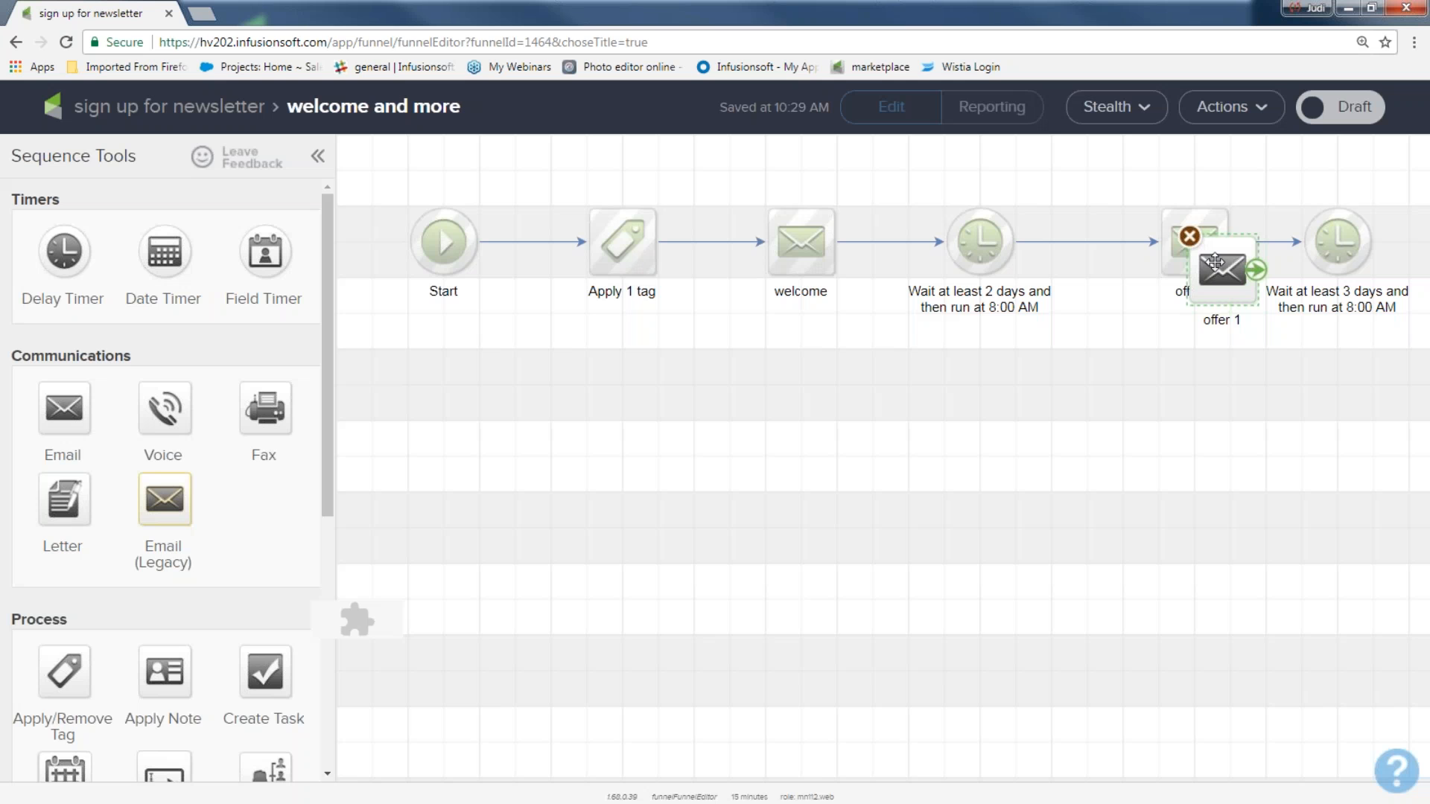
drag(1229, 328, 1331, 373)
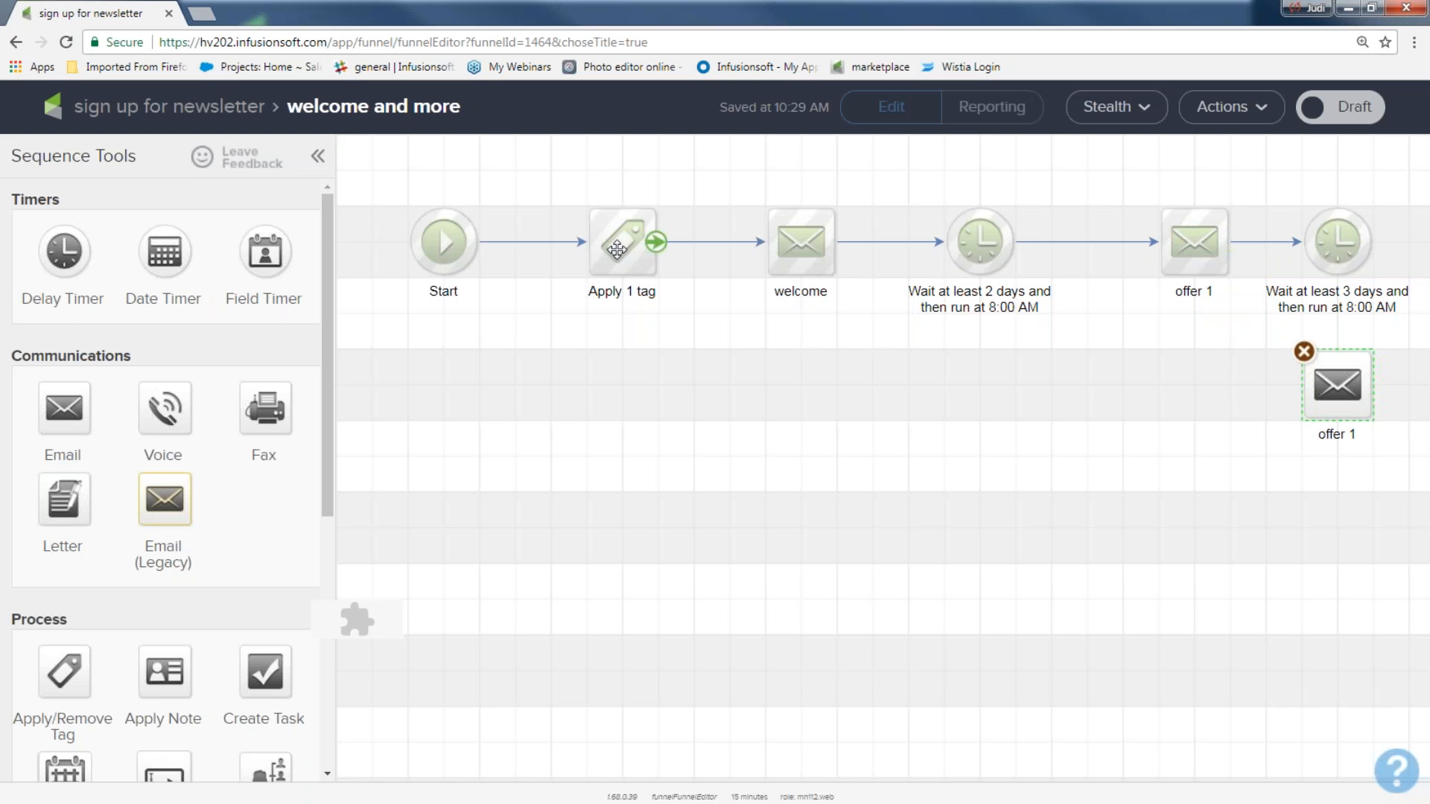
drag(1333, 381, 1405, 257)
drag(1239, 402, 1118, 424)
drag(1008, 398, 1353, 415)
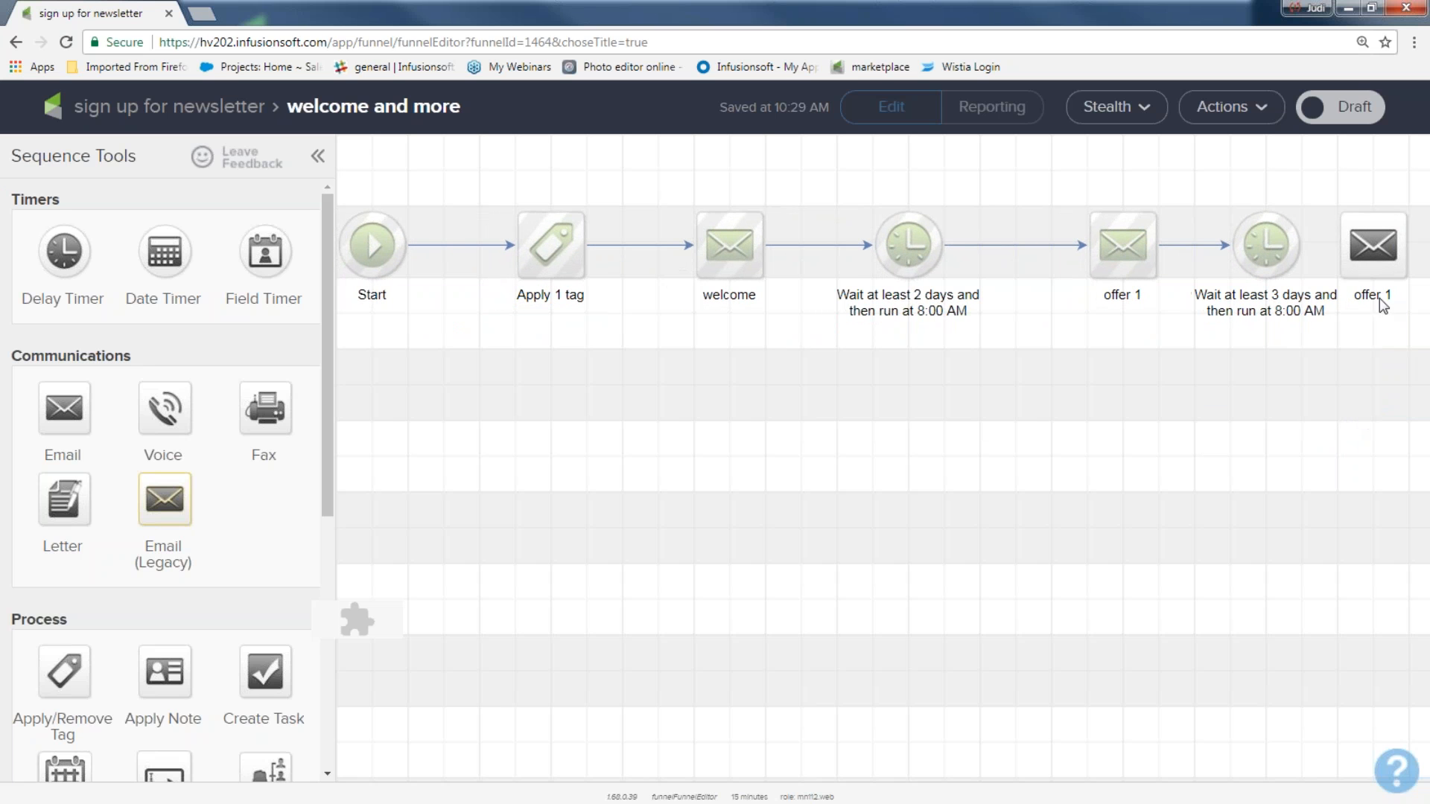
drag(1378, 298, 1268, 389)
drag(1293, 246, 1275, 380)
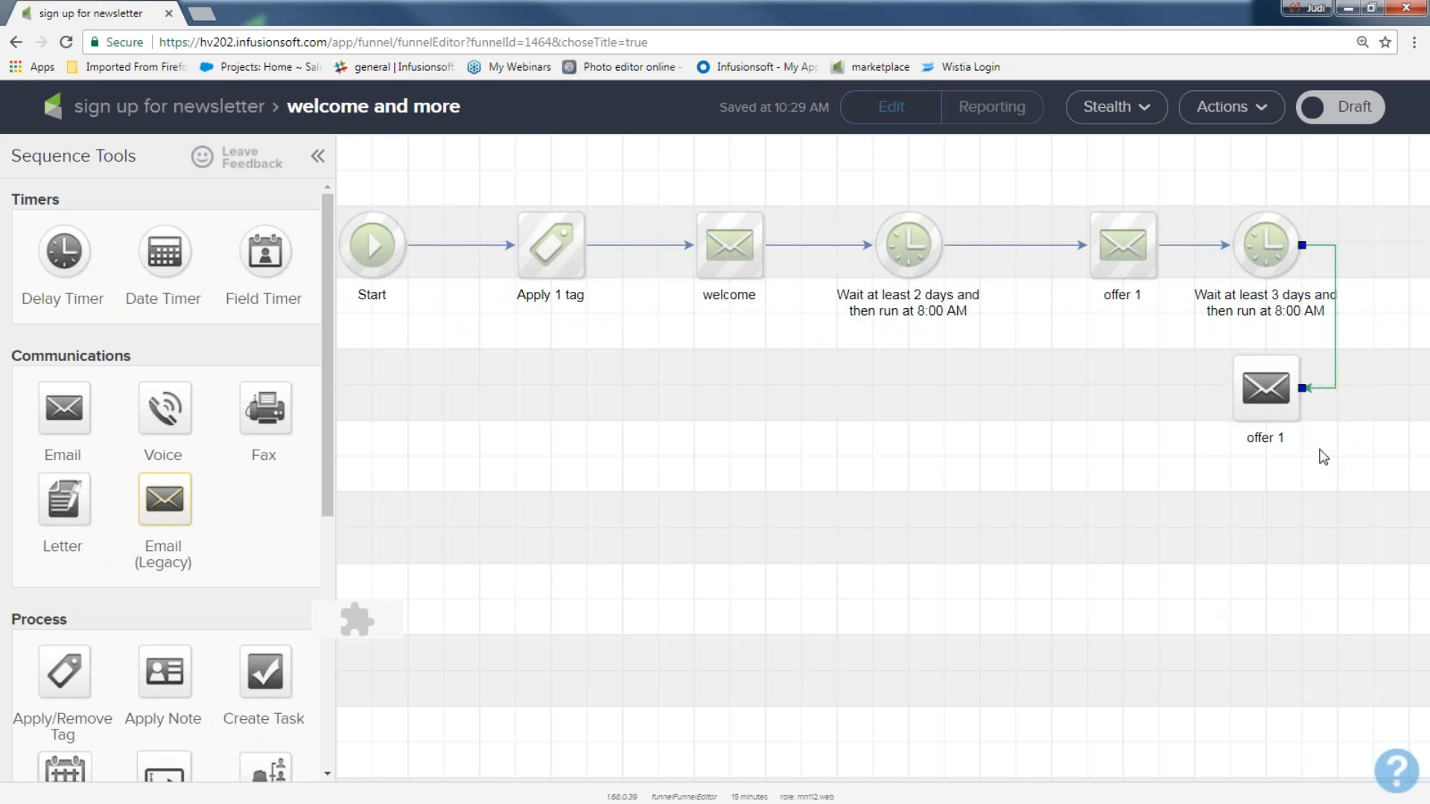
Step: Rename the copy to 'offer 2 20% discount' and open its editor
click(1272, 437)
click(1285, 437)
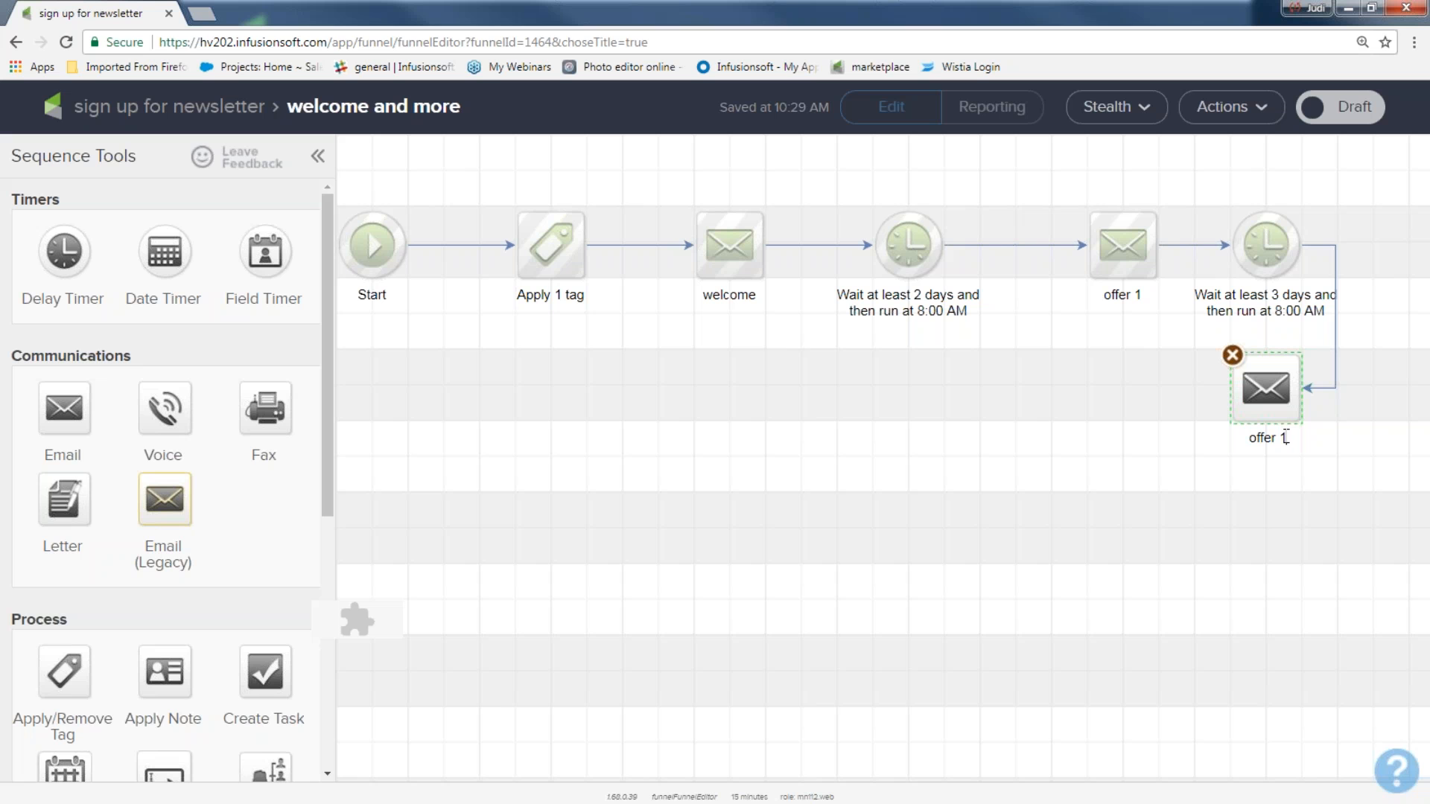
key(BackSpace)
text(2)
text(20% discount)
double_click(1265, 385)
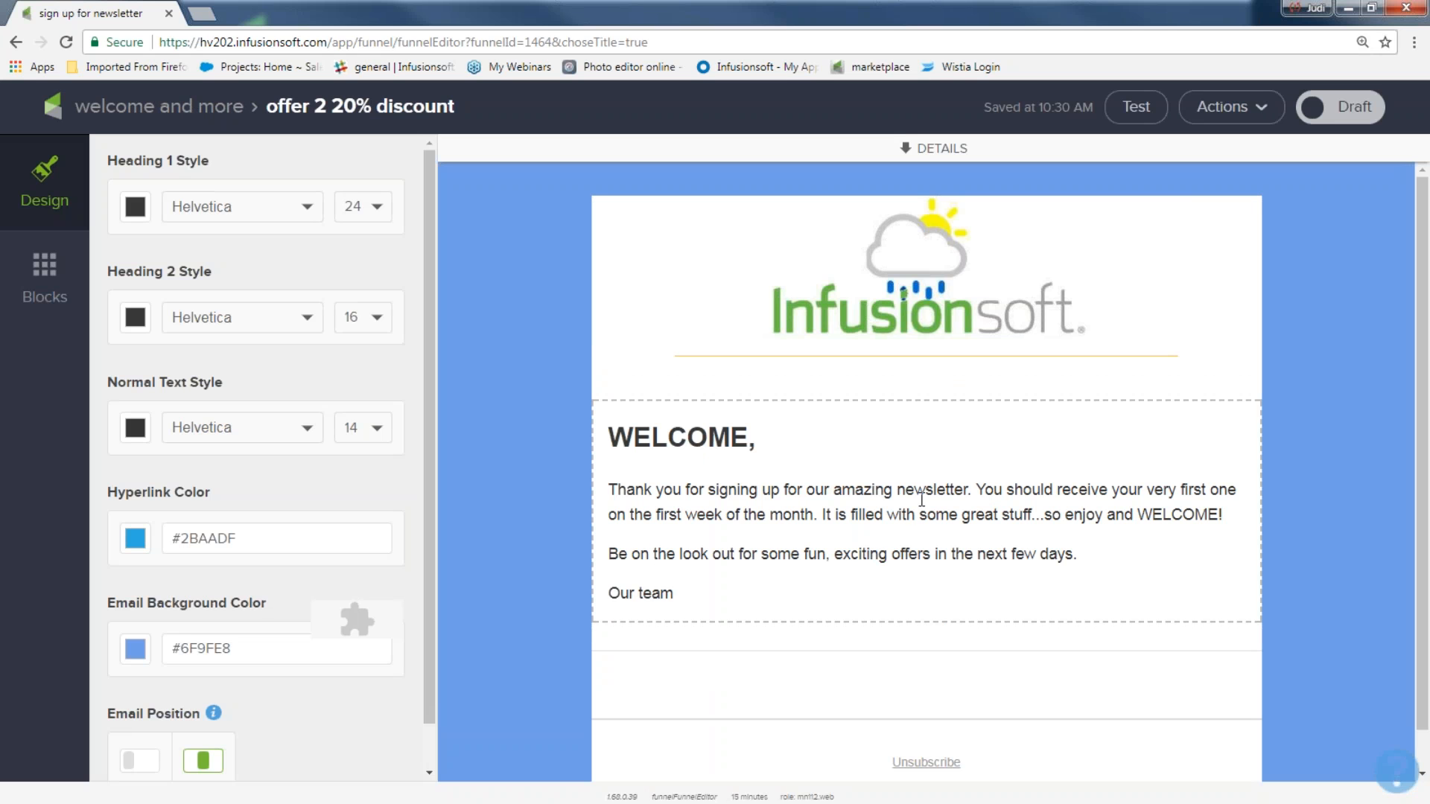
Step: Mark the 'offer 2 20% discount' email Ready and return to the 'welcome and more' sequence
click(1341, 107)
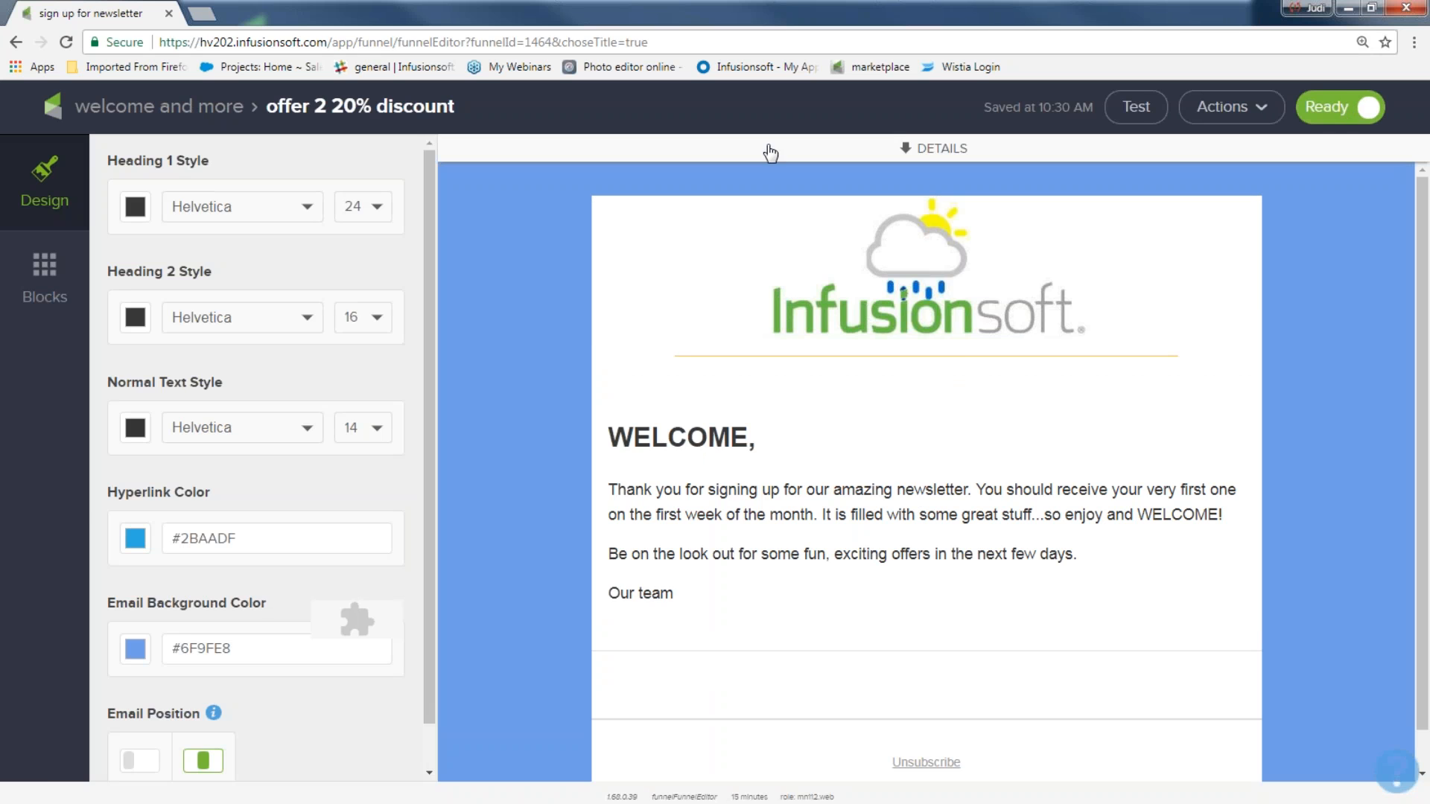
click(200, 110)
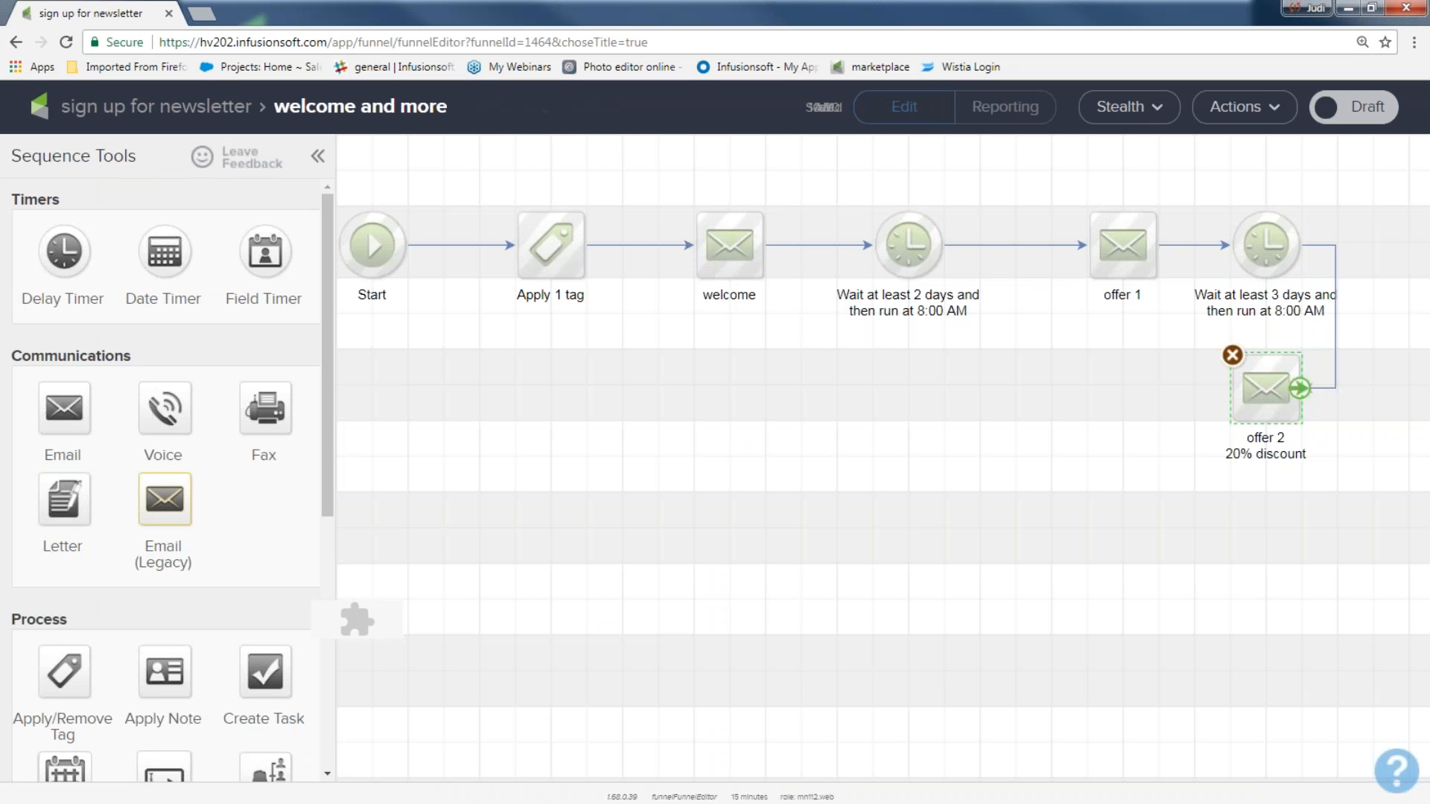
Step: Add a Delay Timer after offer 2: wait at least 1 week, then weekday at 8:00 AM
drag(64, 251, 1045, 388)
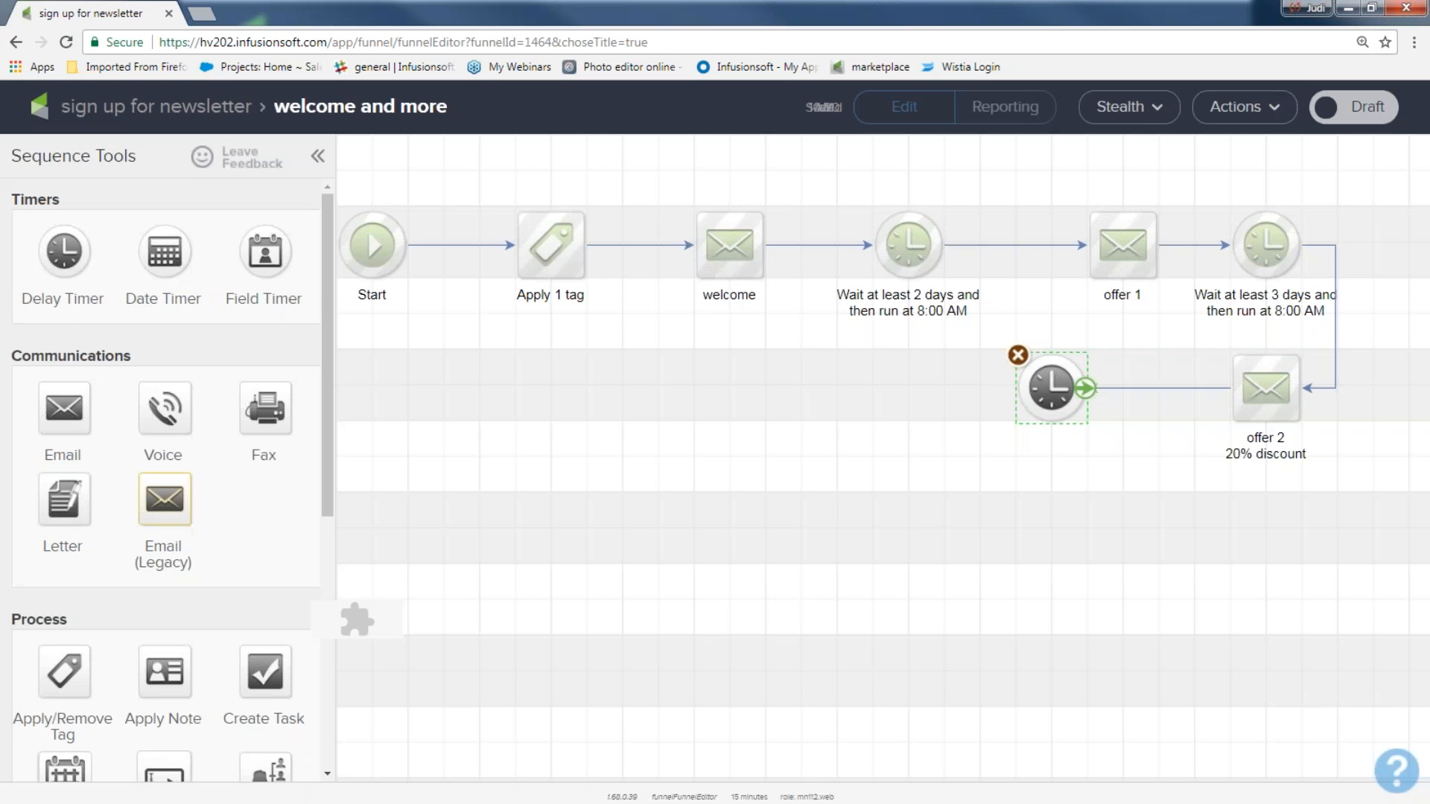
double_click(1047, 387)
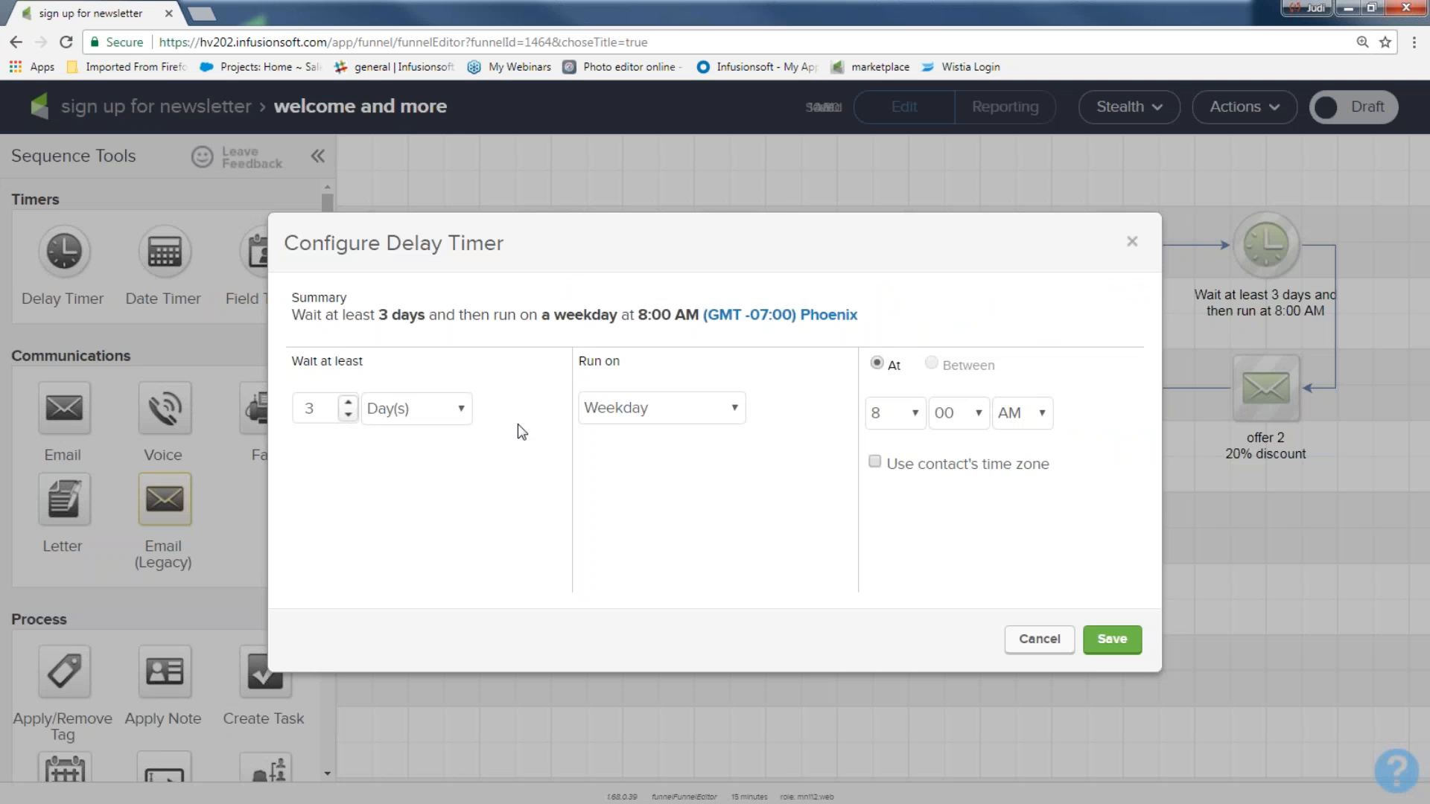
click(462, 409)
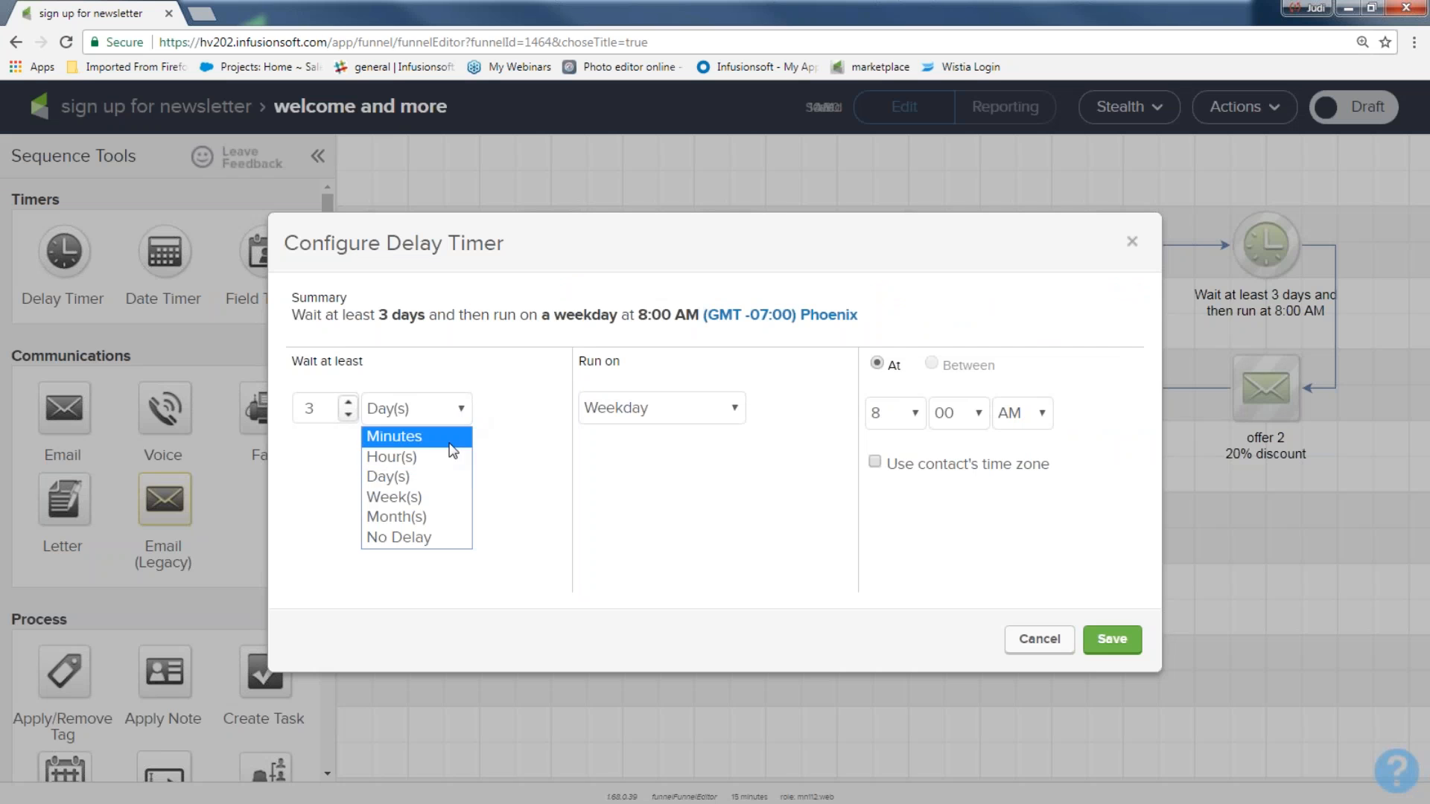
click(432, 495)
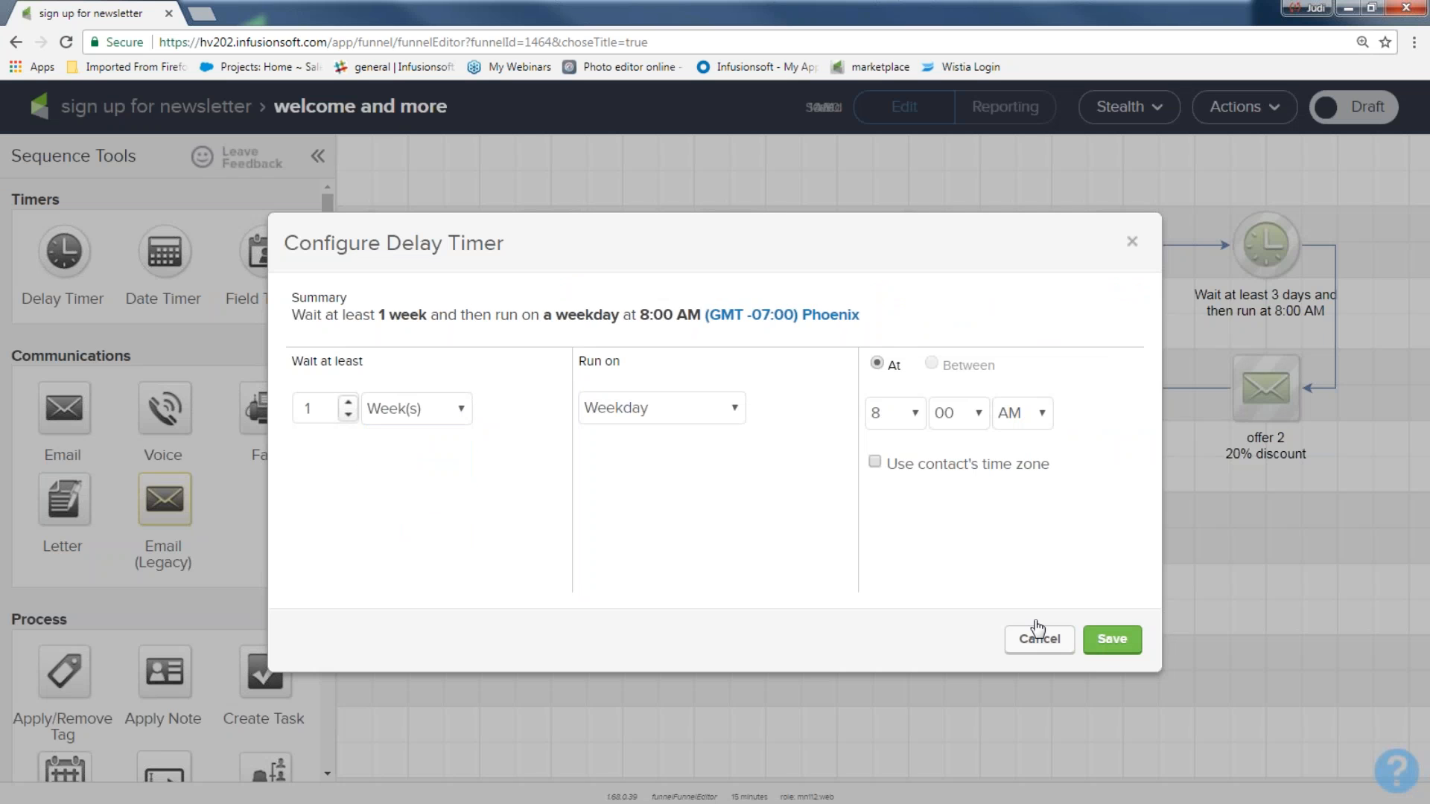
click(463, 418)
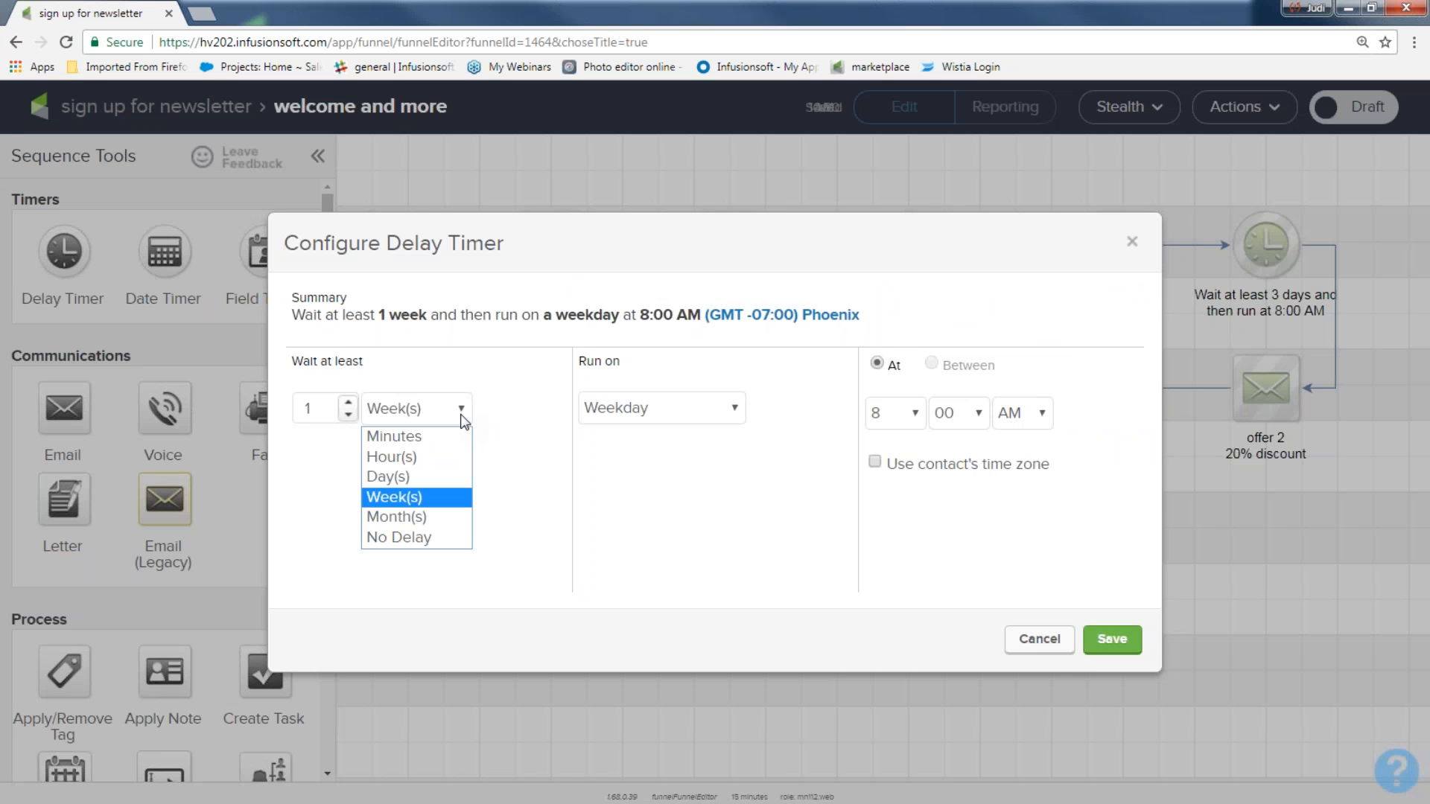
click(1111, 641)
click(1112, 641)
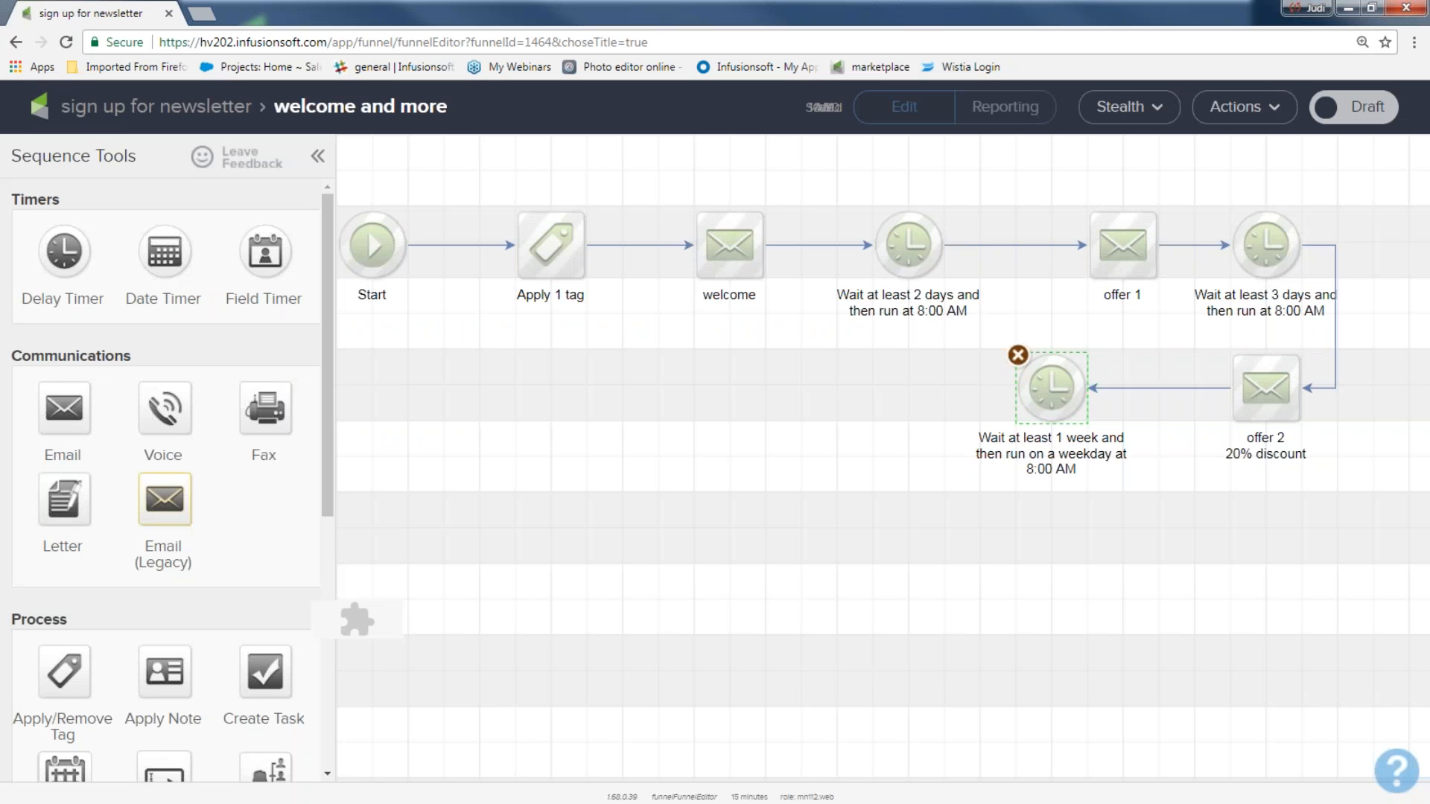
Step: Duplicate the welcome email, connect the copy after the 1-week timer, and mark it Ready
right_click(734, 254)
click(759, 275)
drag(758, 277, 864, 395)
drag(1084, 392, 871, 386)
double_click(870, 387)
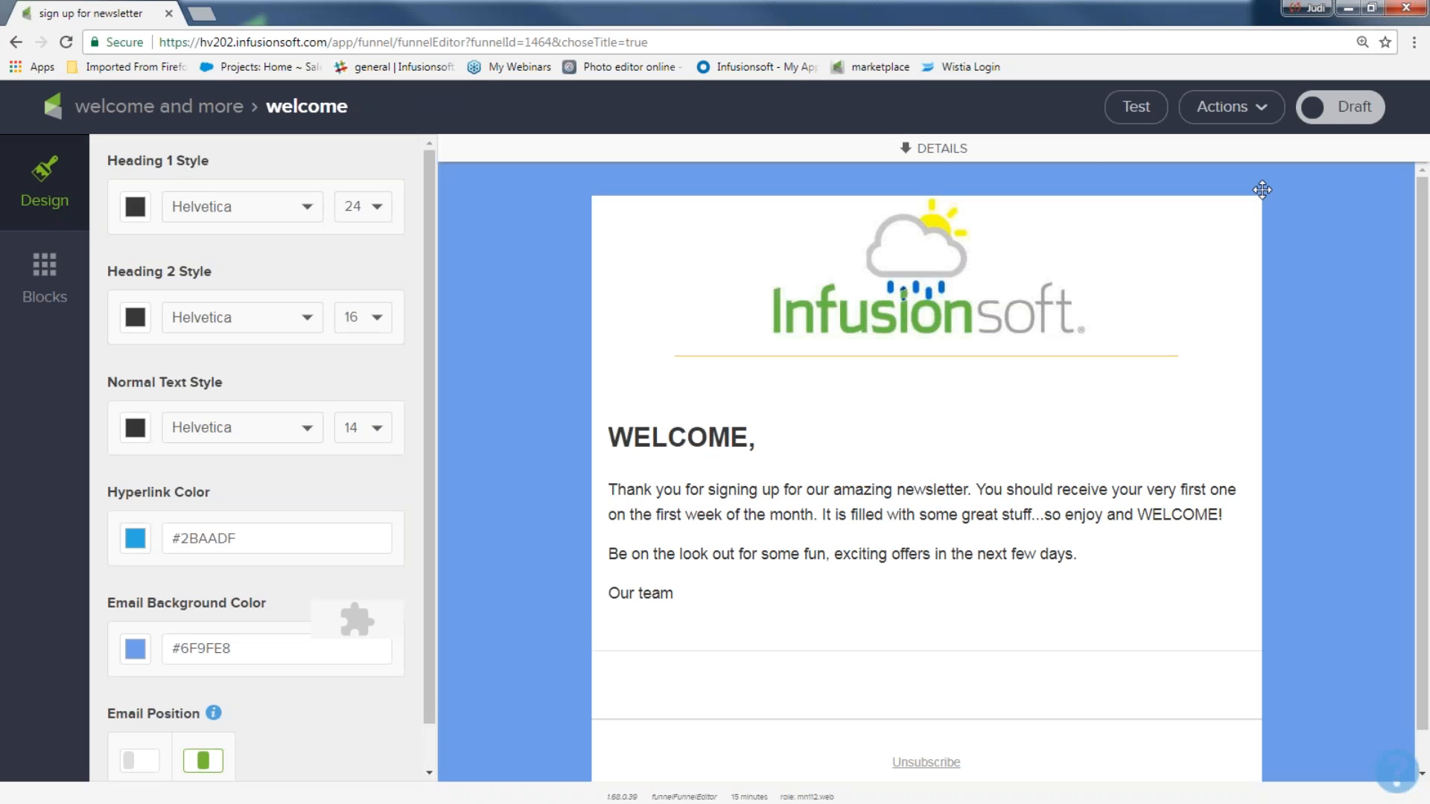
click(1343, 113)
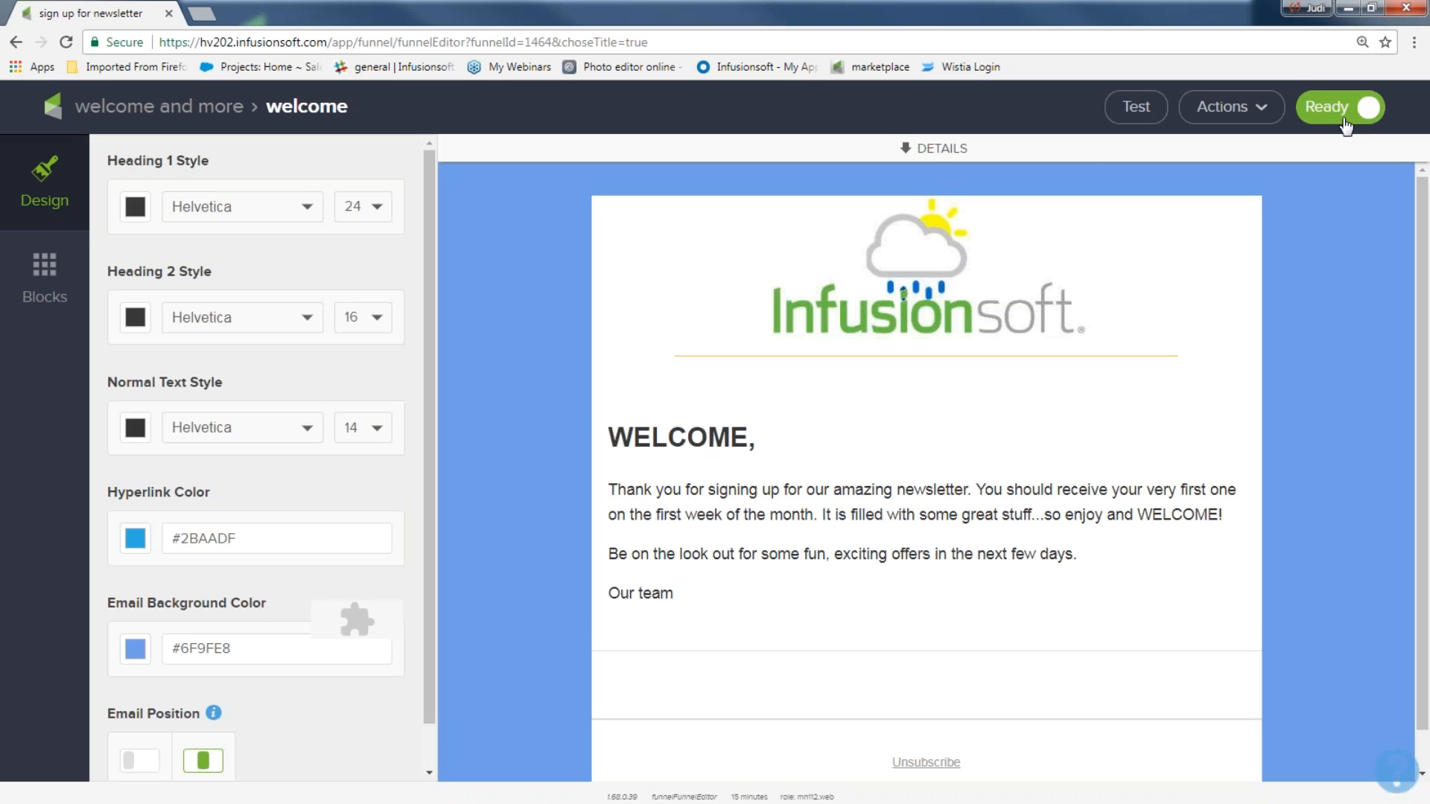
click(203, 112)
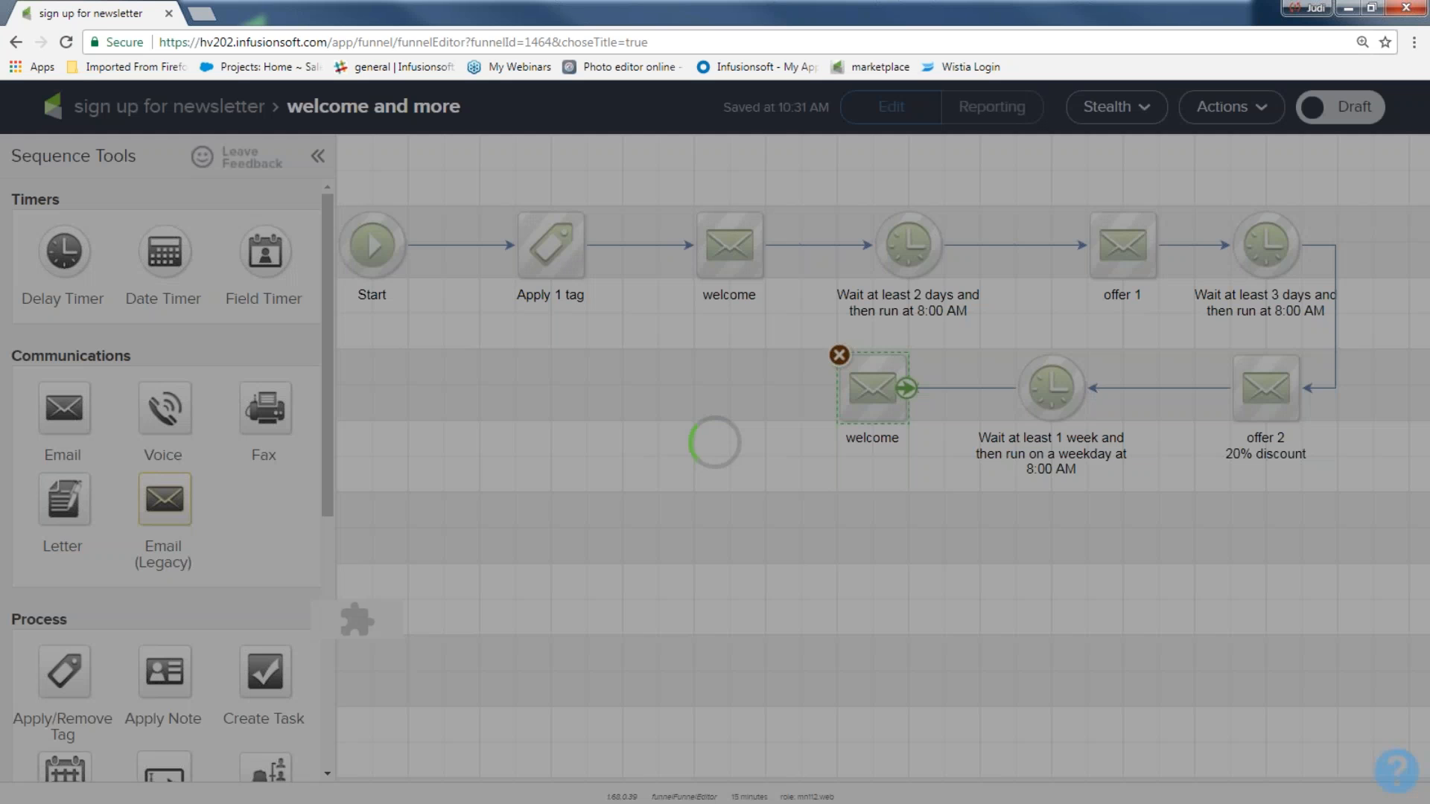
Step: Relabel the welcome copy as 'offer 3' / '30% off' on two lines
click(876, 441)
text(offer 3)
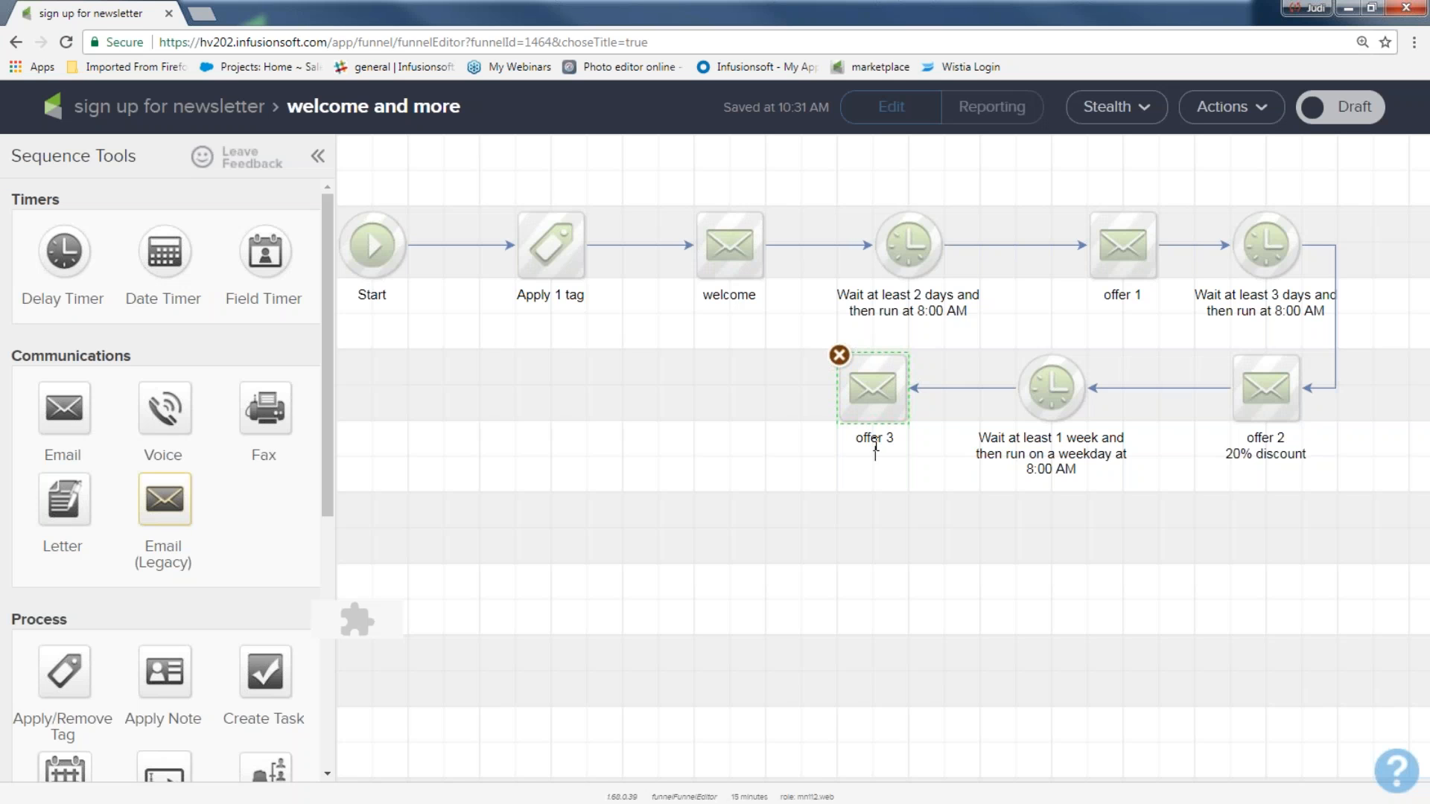
key(Return)
text(30% off)
Step: Select each sequence element in turn, then add a Delay Timer and new email after offer 3
drag(467, 172, 603, 337)
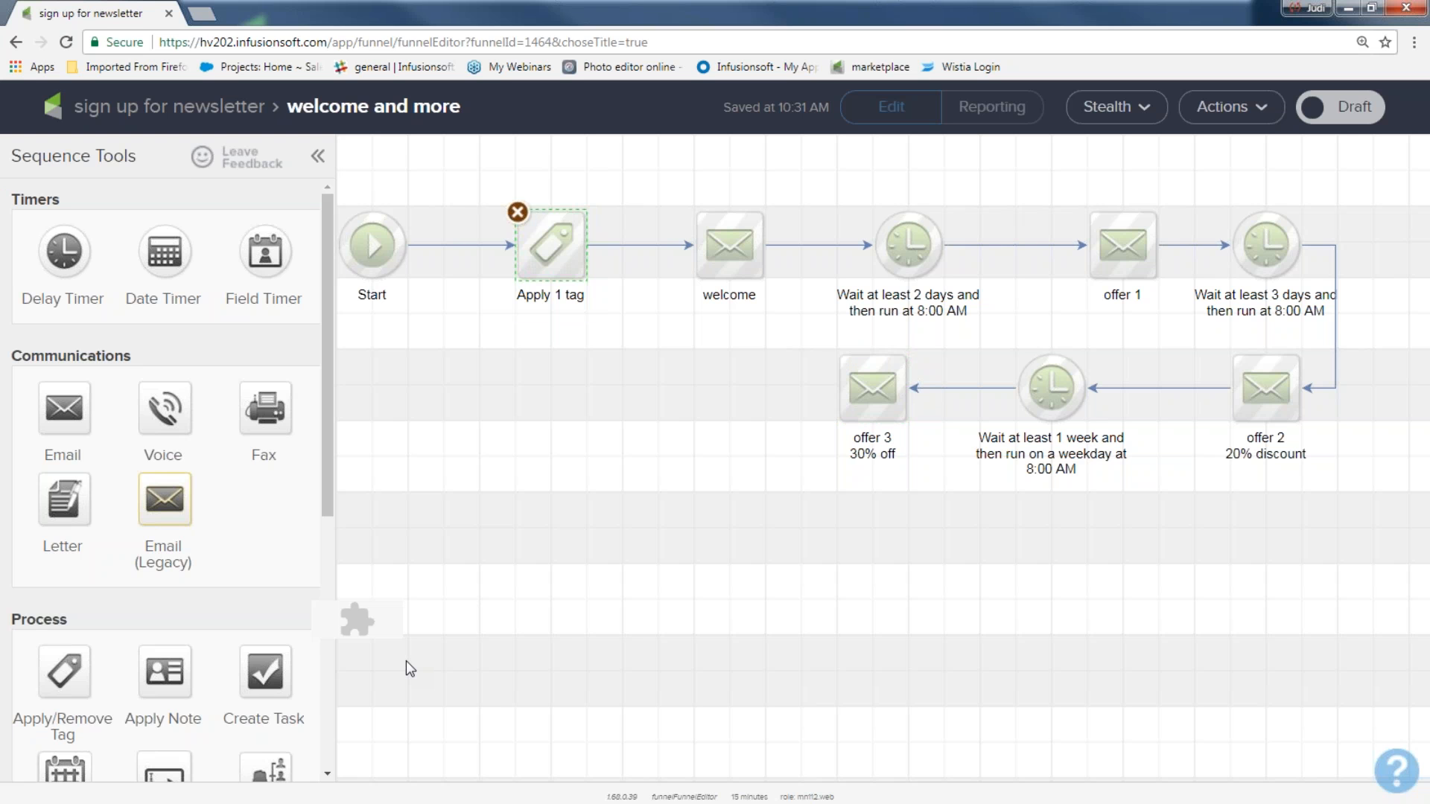
drag(669, 196, 776, 310)
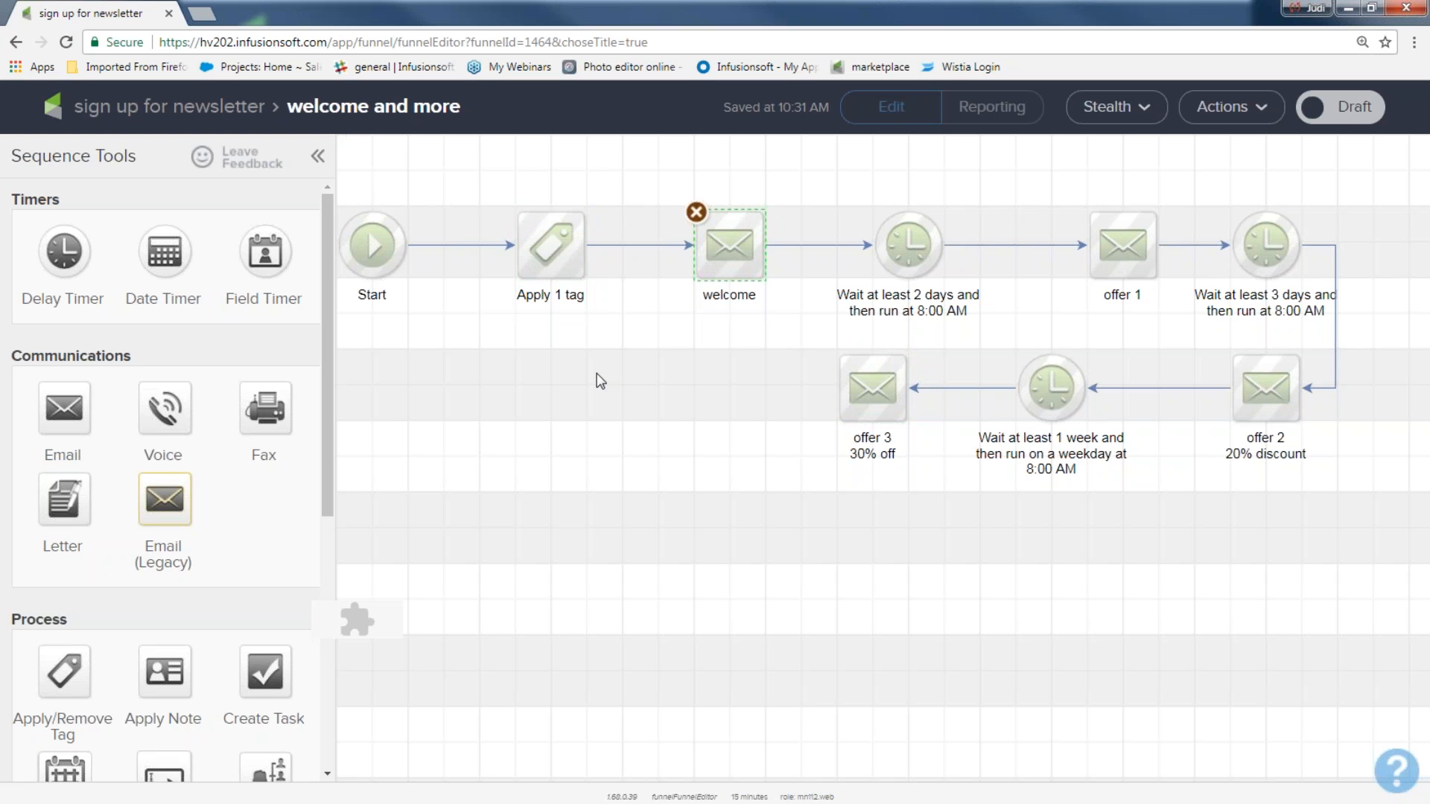
drag(818, 172, 991, 334)
drag(1047, 188, 1174, 324)
drag(1205, 184, 1323, 333)
drag(1188, 341, 1340, 473)
drag(991, 354, 1111, 451)
drag(811, 335, 952, 458)
drag(64, 251, 671, 388)
drag(66, 406, 479, 373)
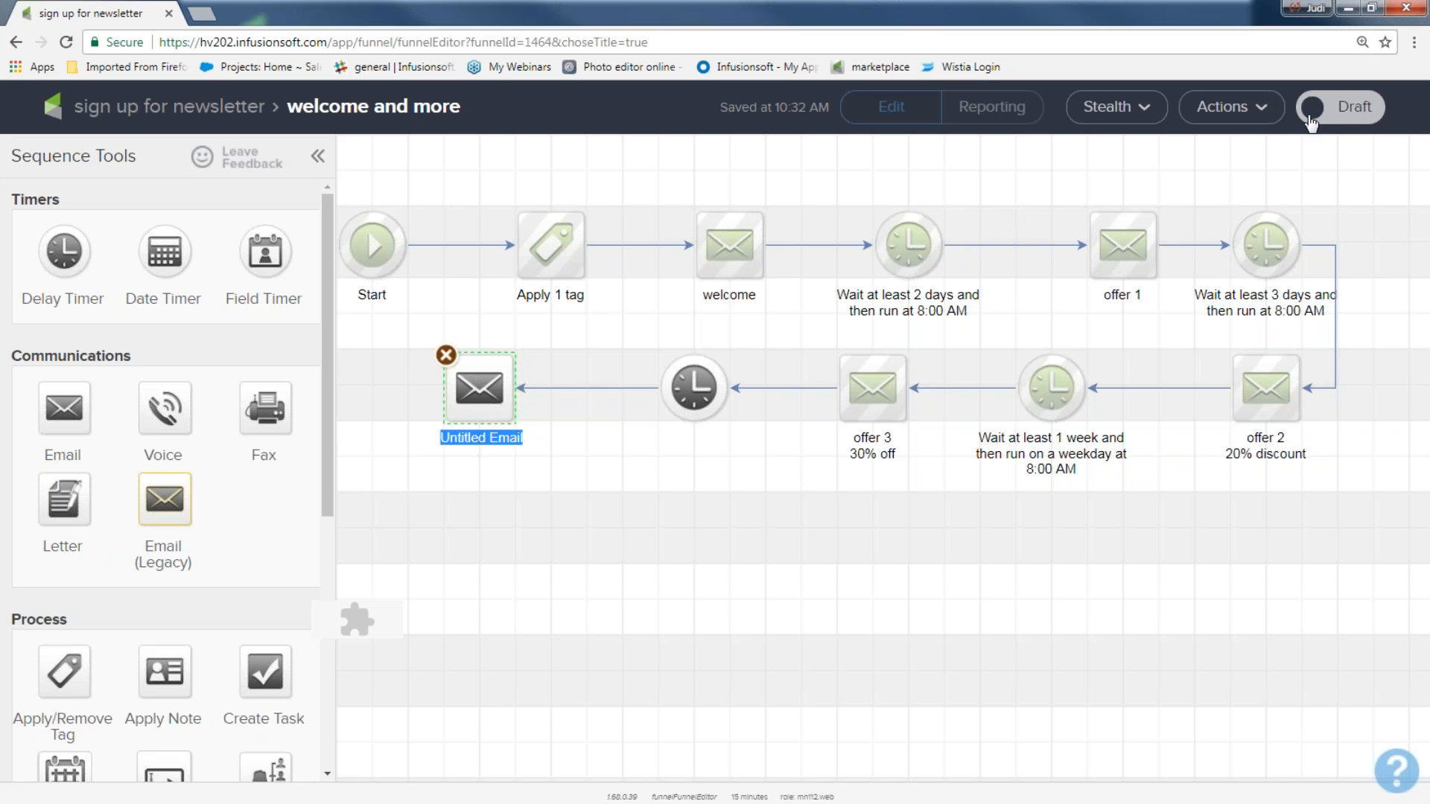
Step: Mark the 'welcome and more' sequence Ready and return to the 'sign up for newsletter' campaign
click(870, 493)
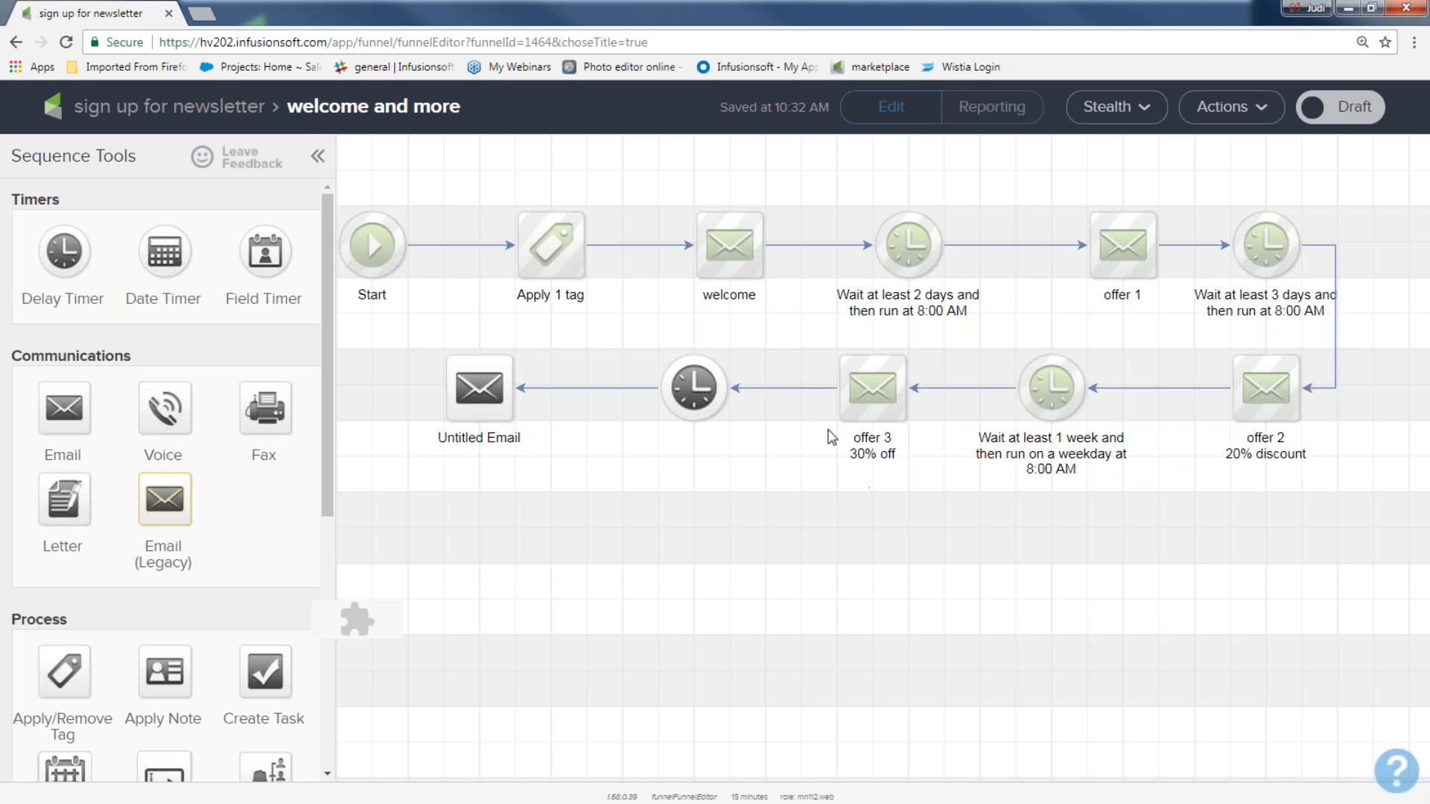
click(1303, 119)
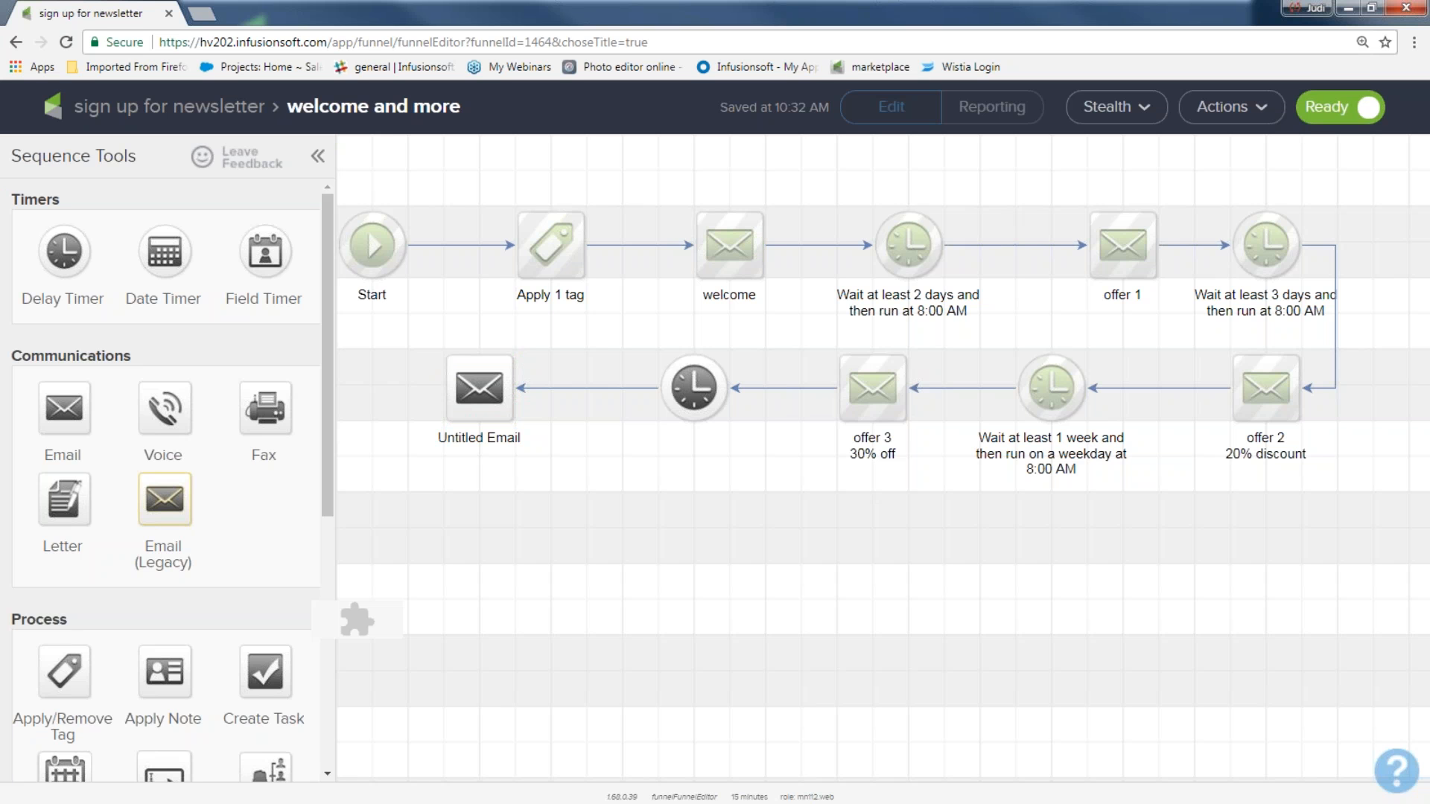
click(231, 112)
drag(388, 312, 495, 465)
drag(521, 314, 726, 485)
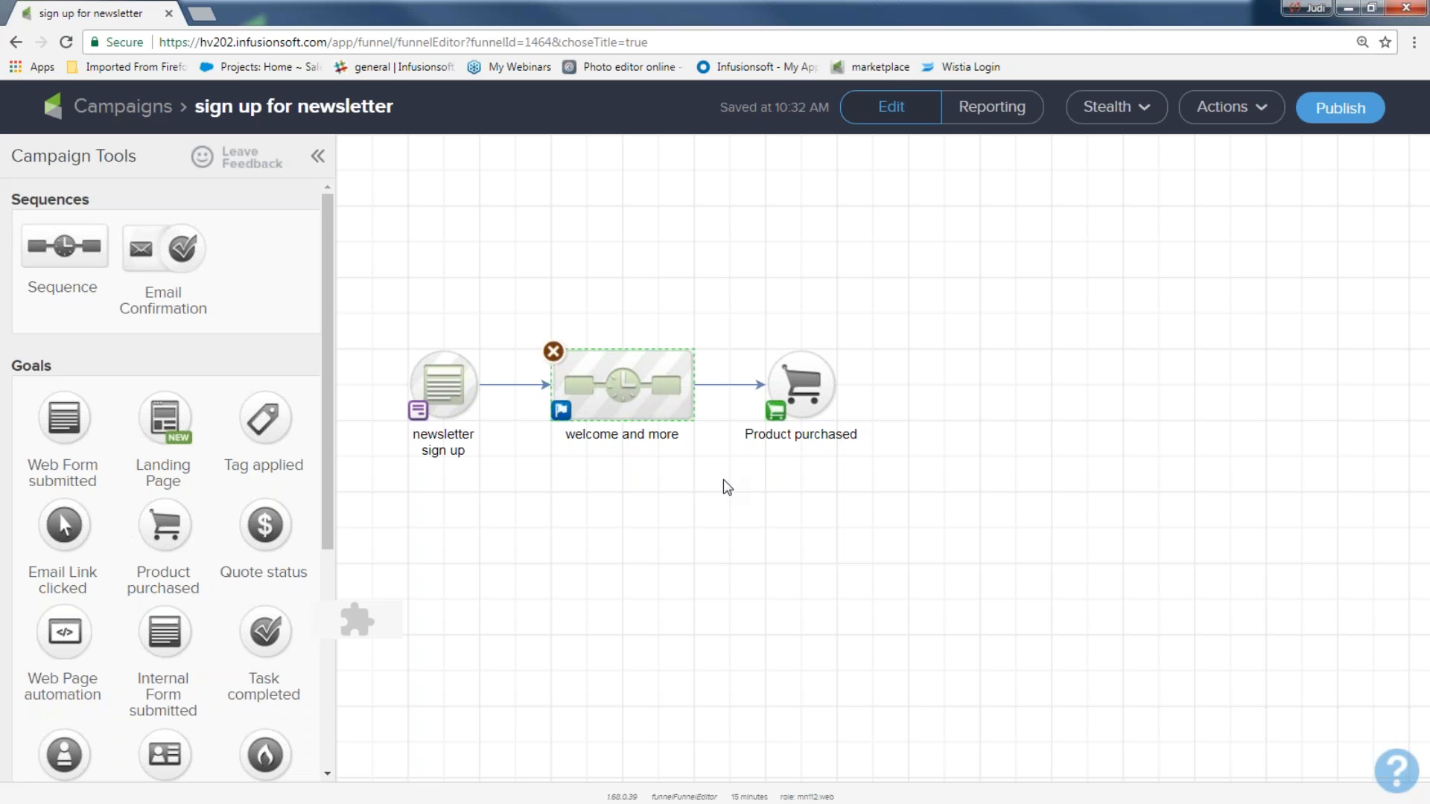
Step: Set the Product purchased goal to complete on Any Purchase and save it
mouse_move(809, 384)
double_click(808, 388)
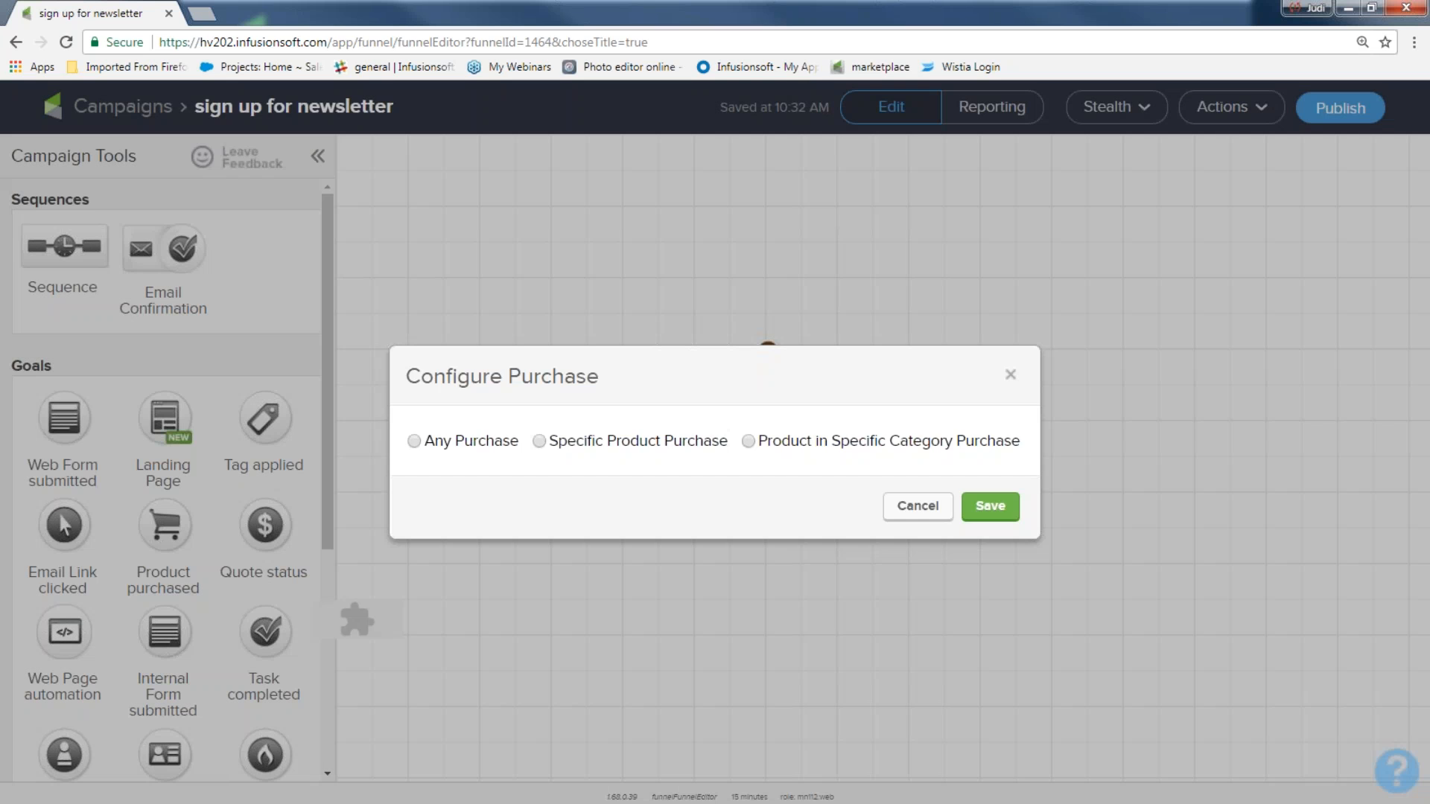
click(414, 442)
click(978, 511)
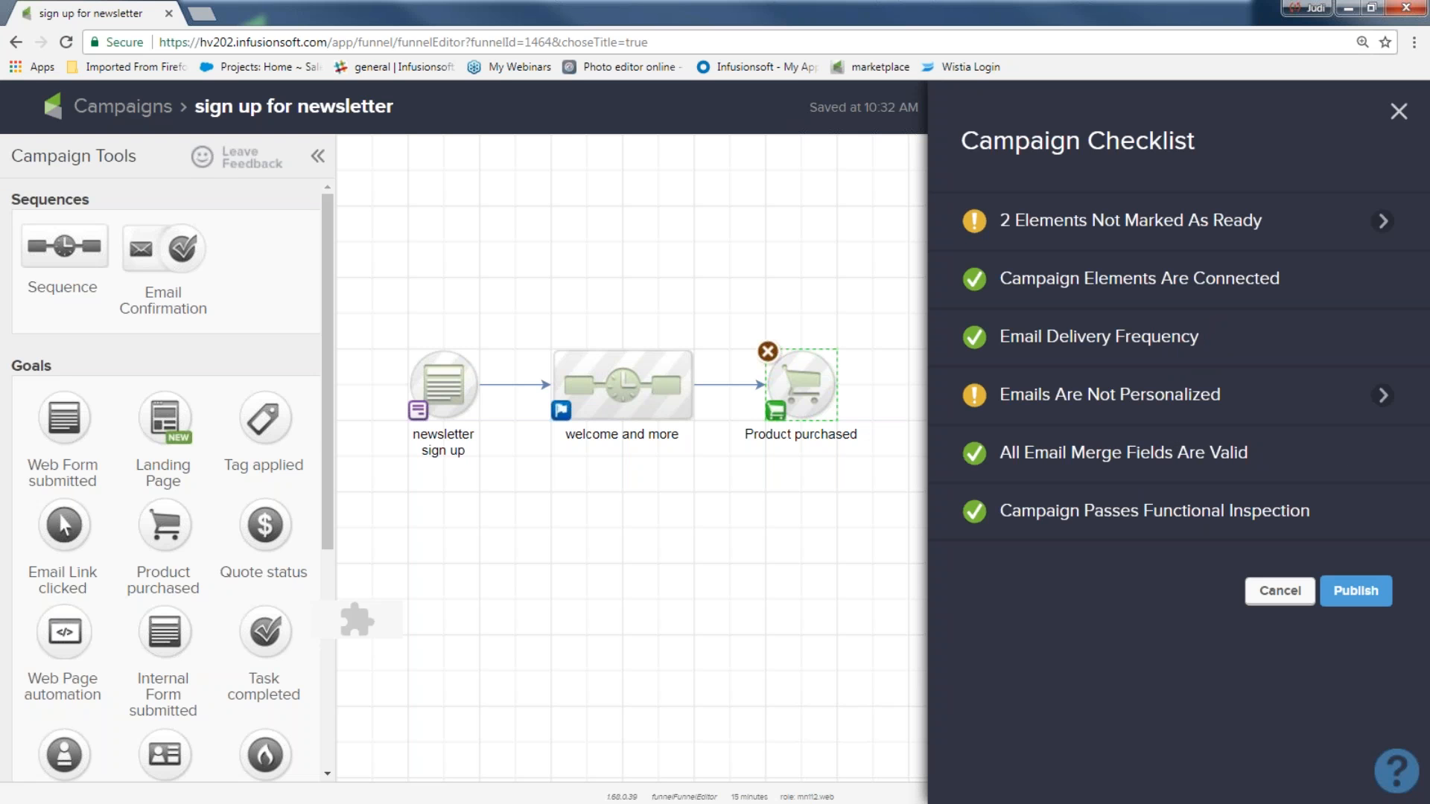
Step: Review the checklist's lists of not-ready elements and emails lacking personalization
mouse_move(1087, 521)
drag(1000, 513, 1255, 514)
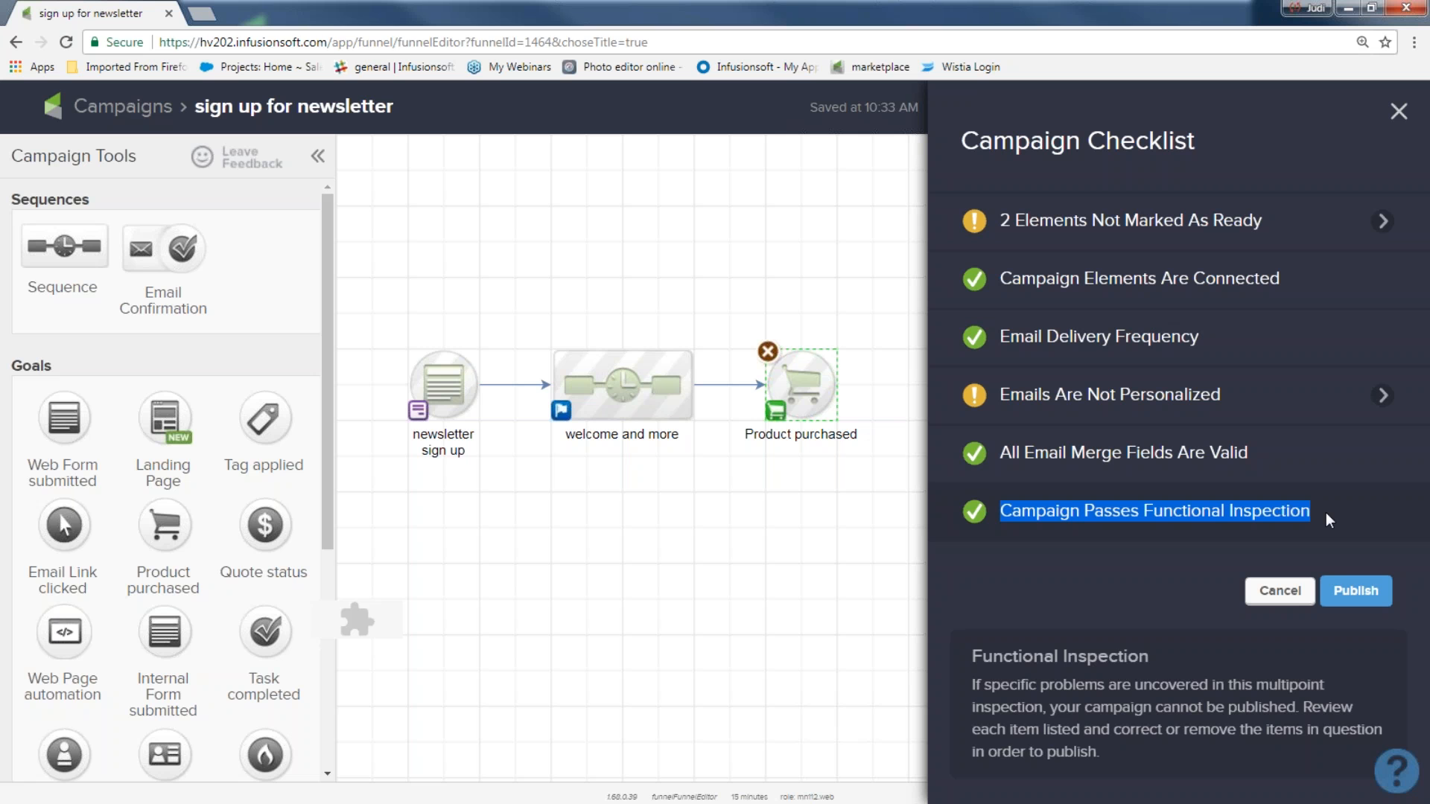
mouse_move(1025, 228)
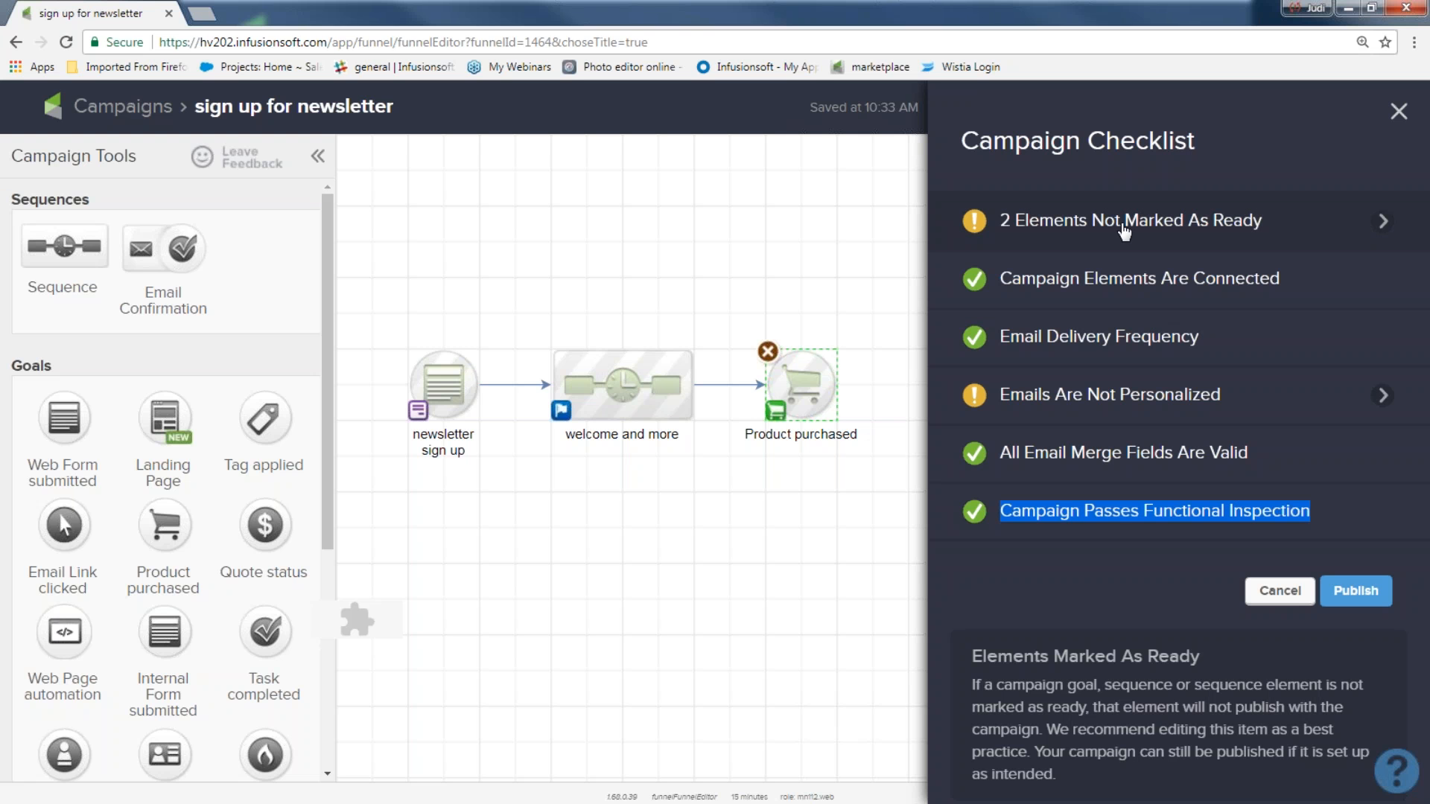
click(1383, 234)
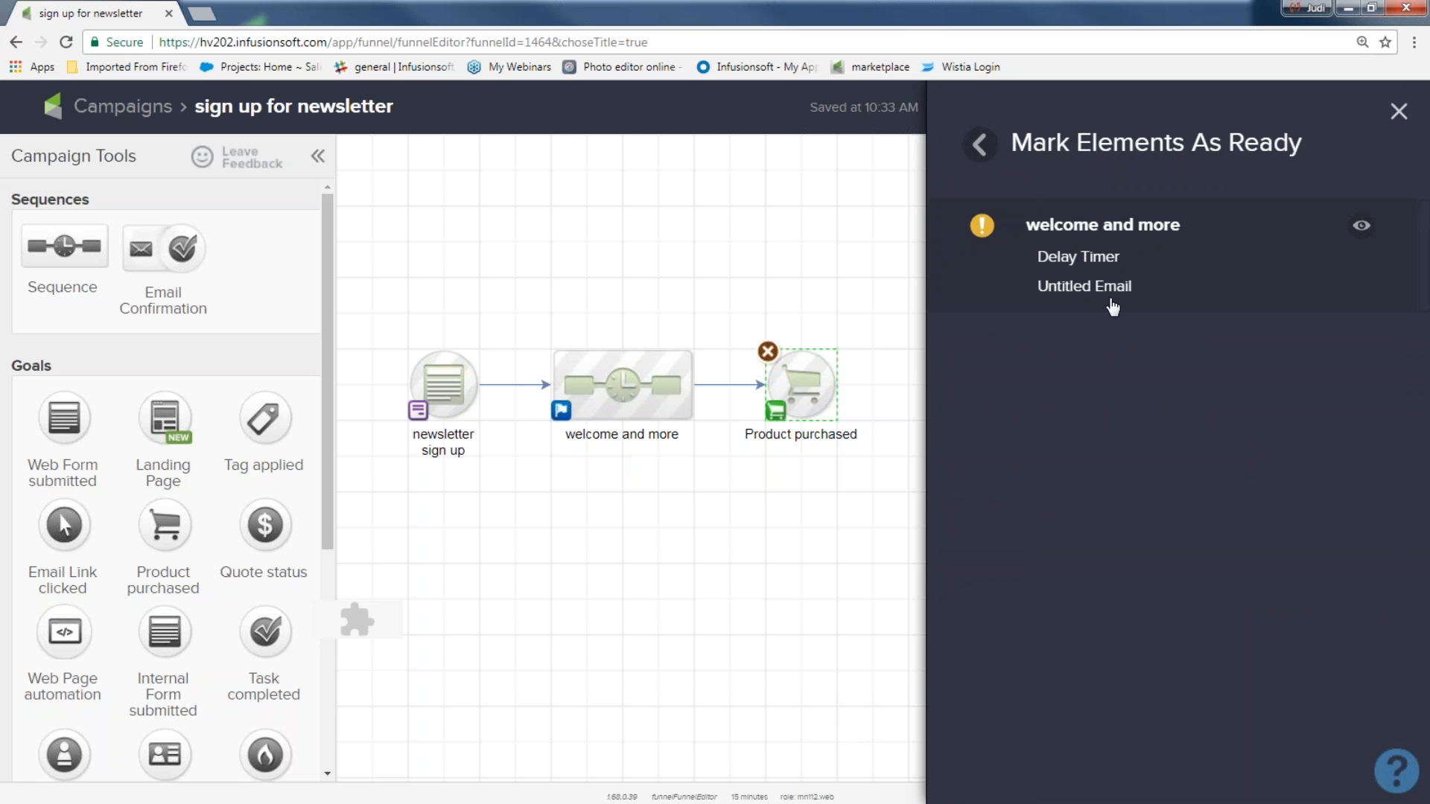
click(980, 144)
triple_click(1225, 391)
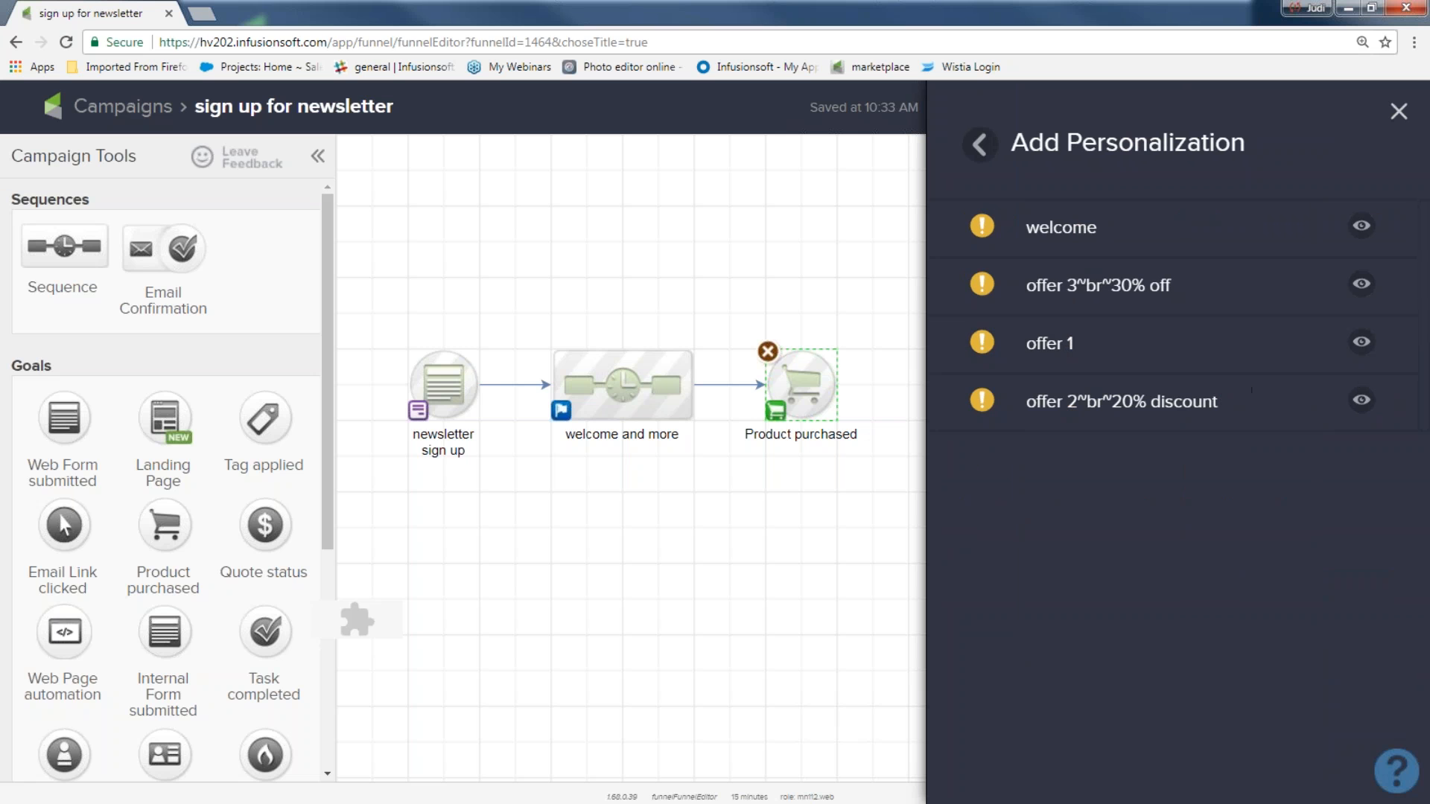
click(976, 153)
Step: Publish the 'sign up for newsletter' campaign from the checklist
mouse_move(1025, 453)
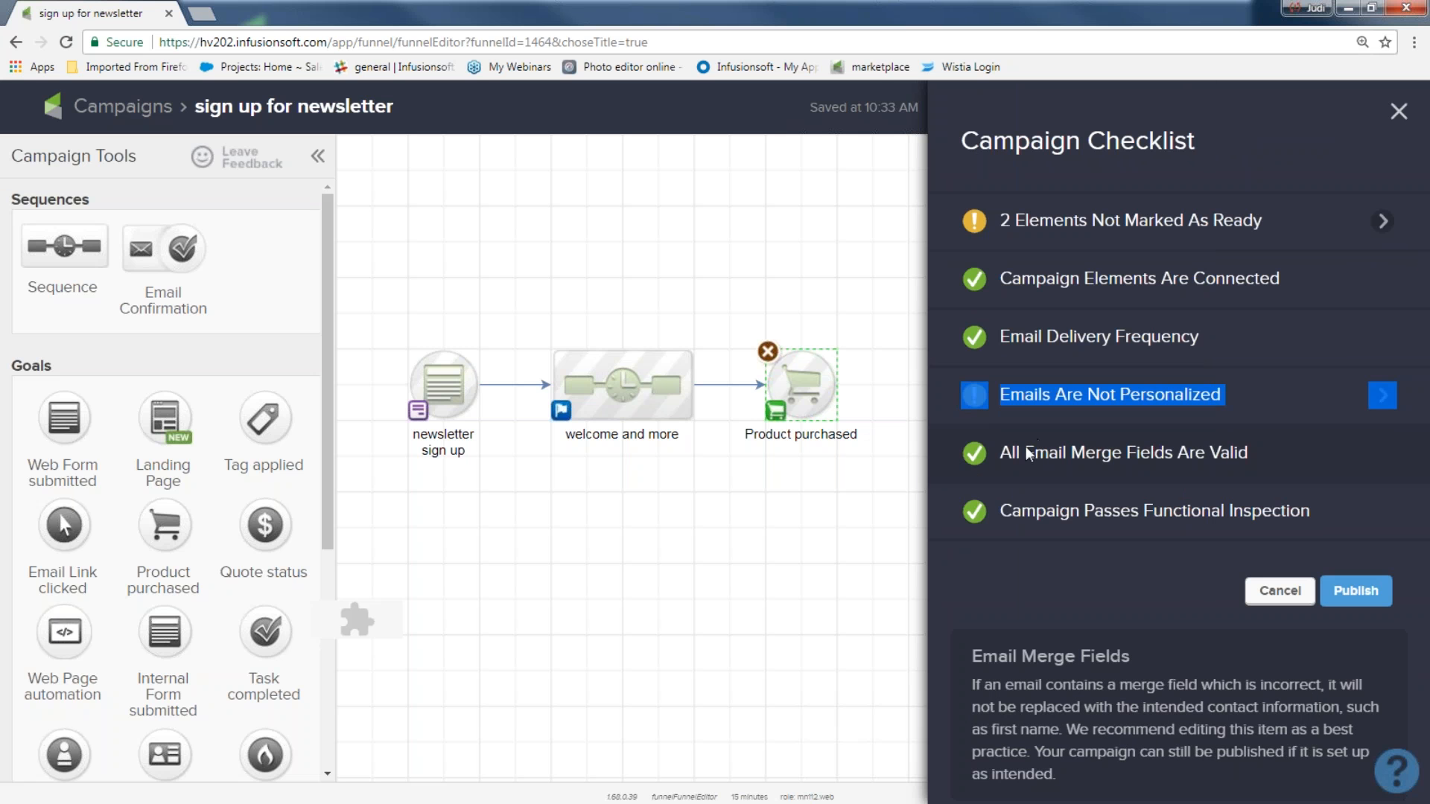
mouse_move(1315, 511)
drag(1326, 514, 1089, 511)
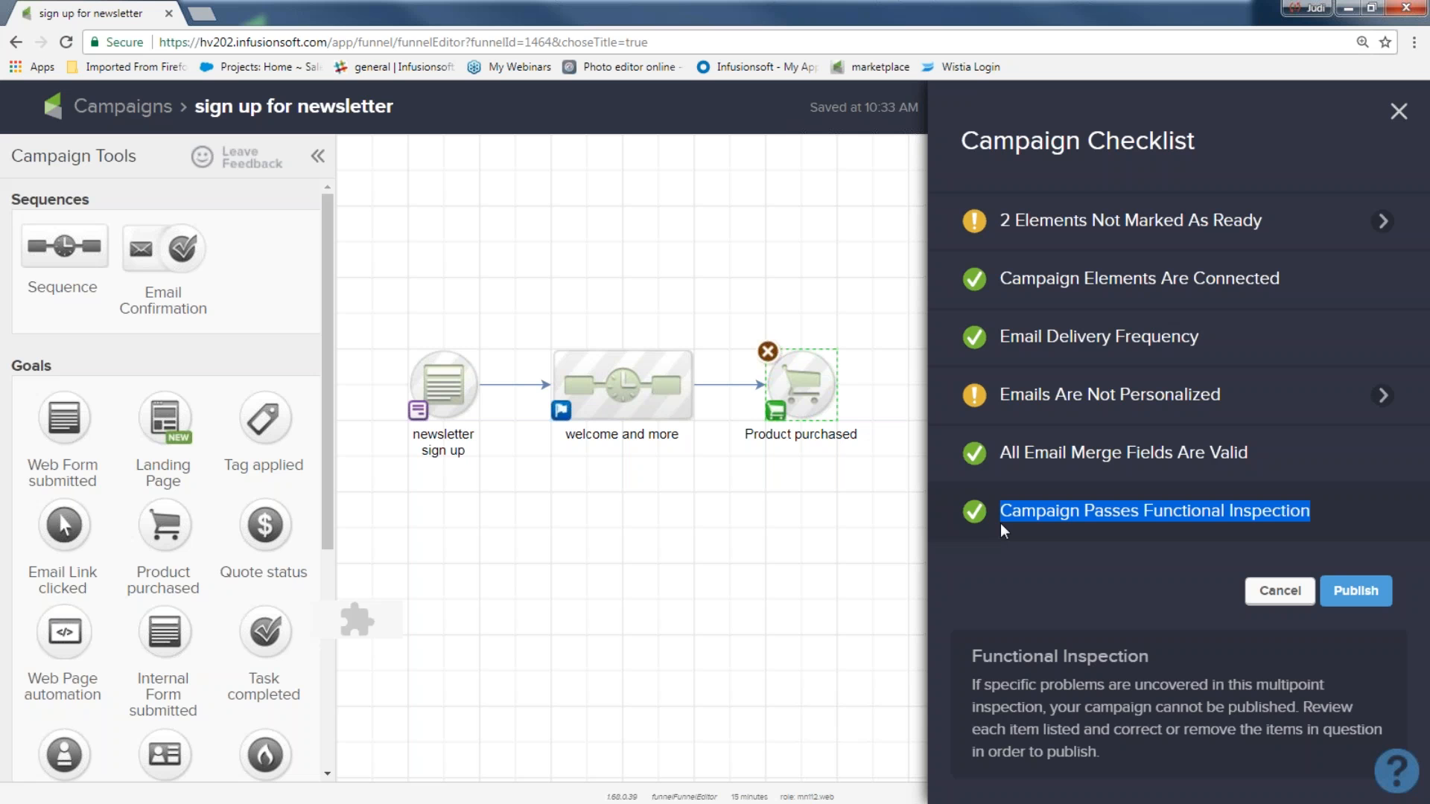
click(1363, 594)
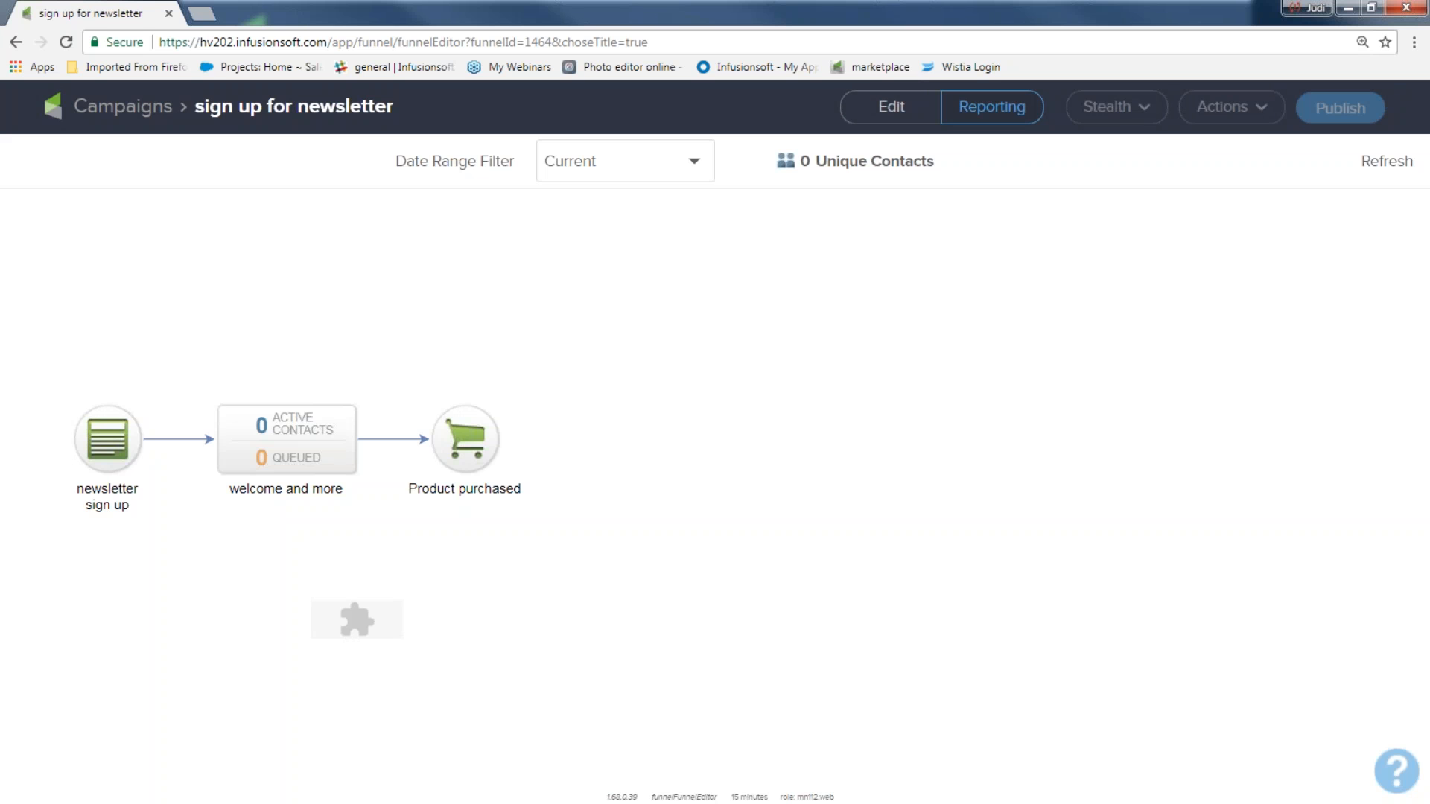
Step: Switch the published 'sign up for newsletter' campaign back to Edit mode
click(907, 112)
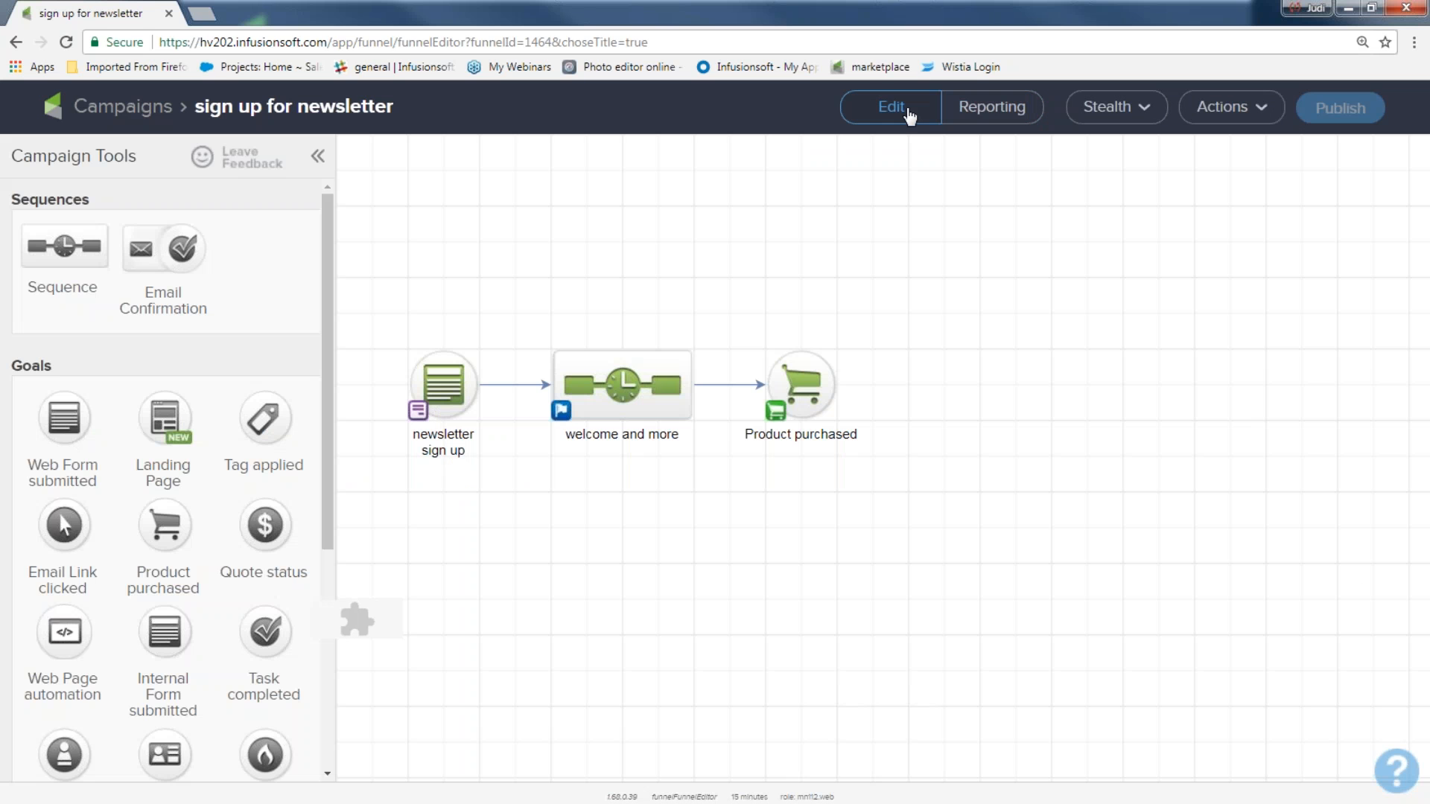
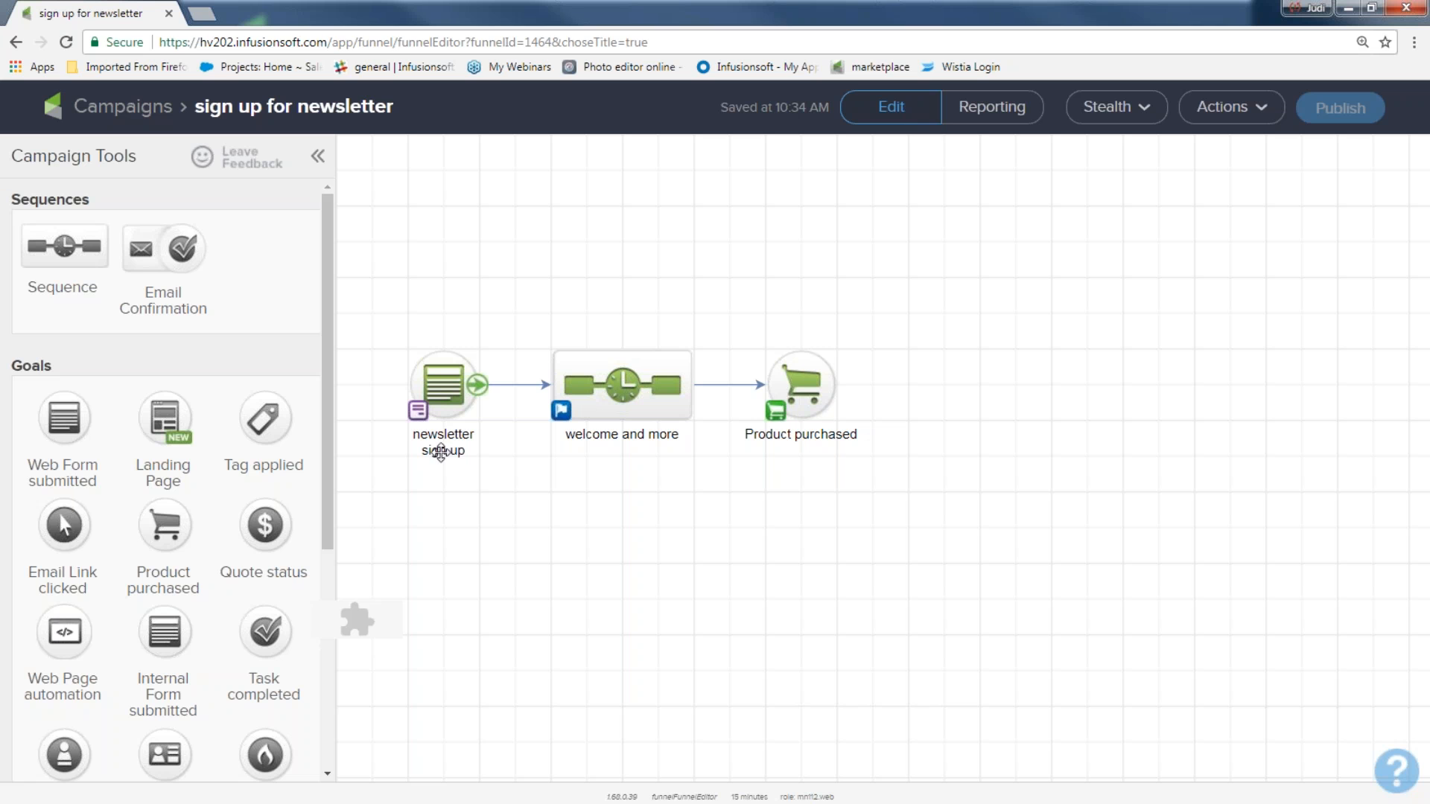
Step: From the newsletter sign up goal's Code tab, open the hosted Pretty URL form in a new tab
click(456, 386)
double_click(456, 386)
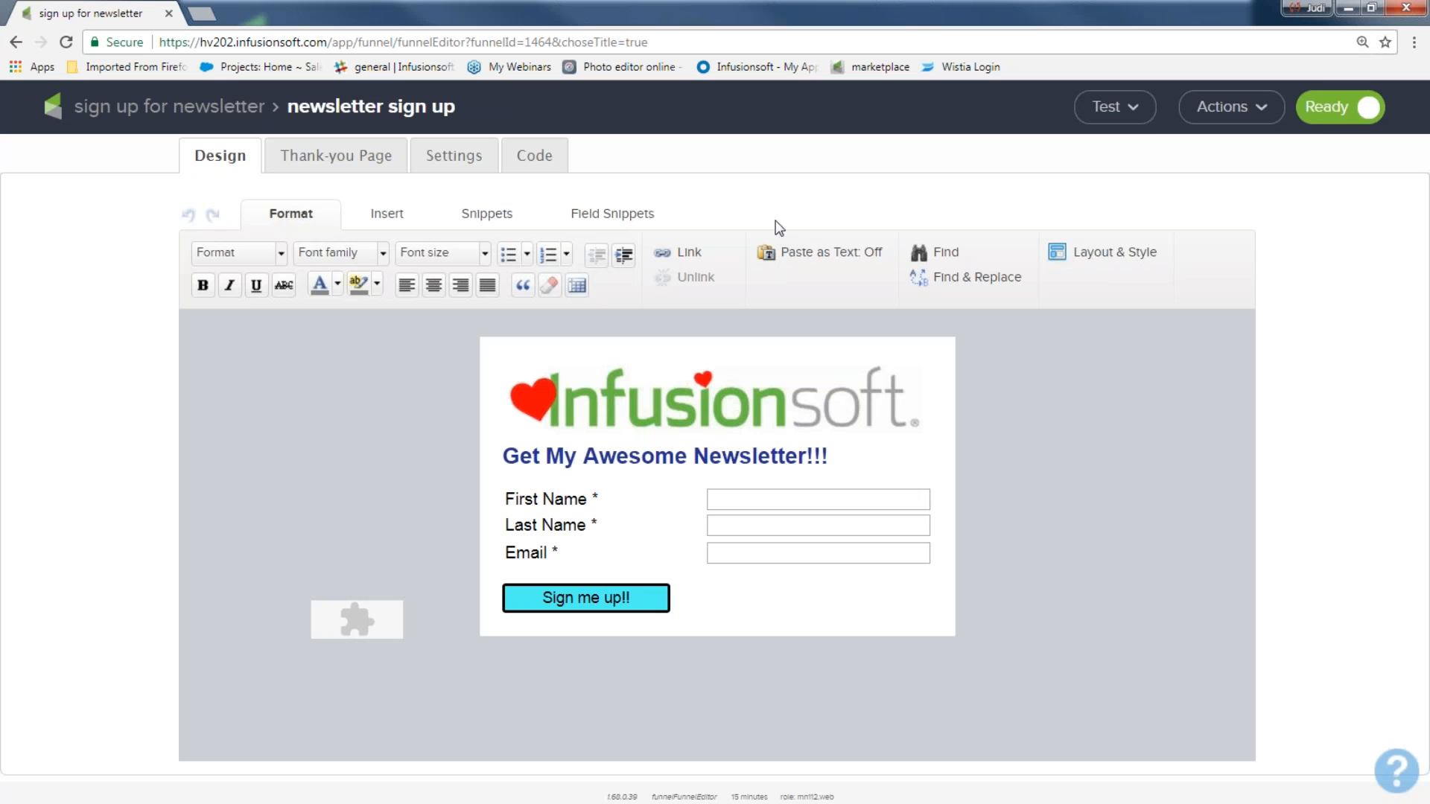
click(1115, 111)
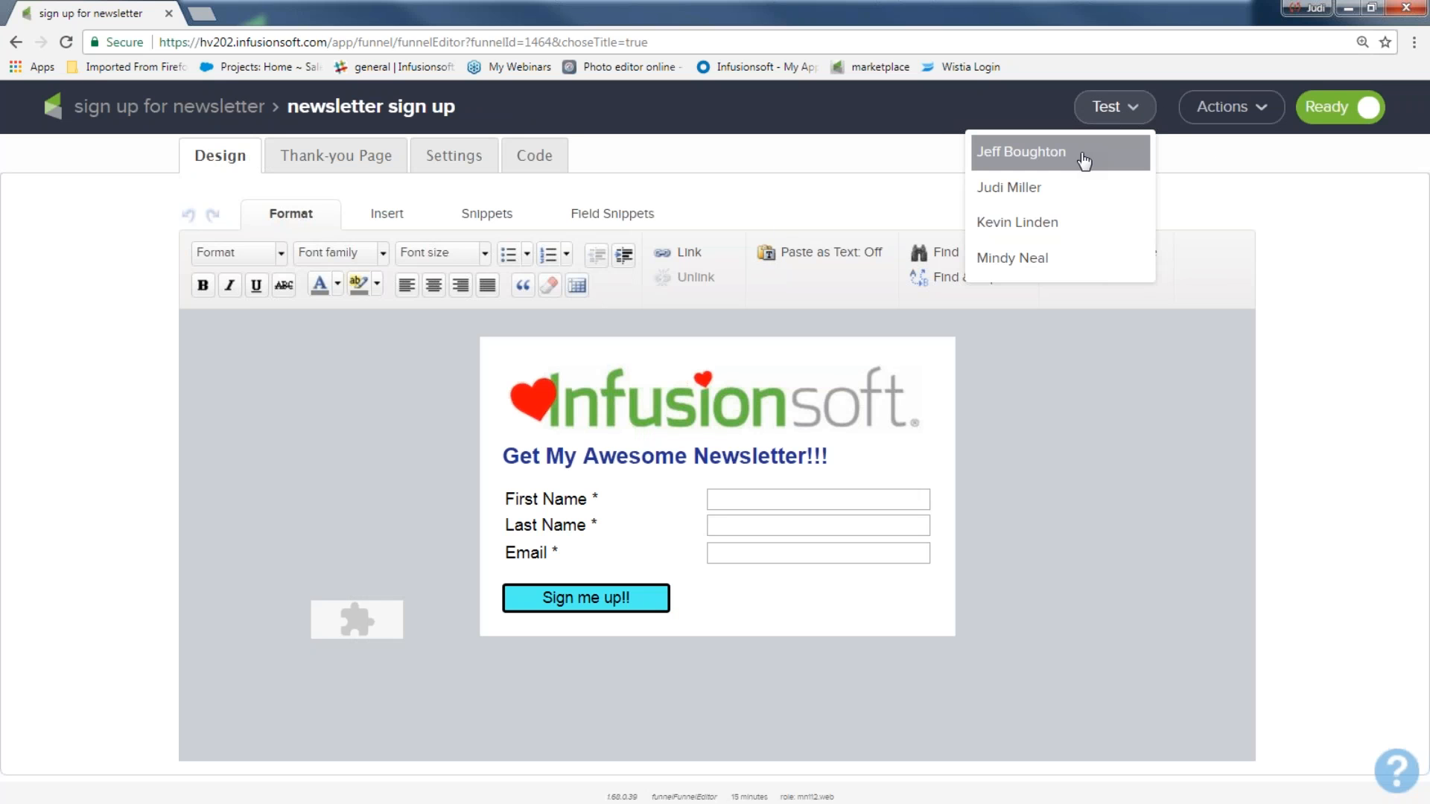
click(531, 156)
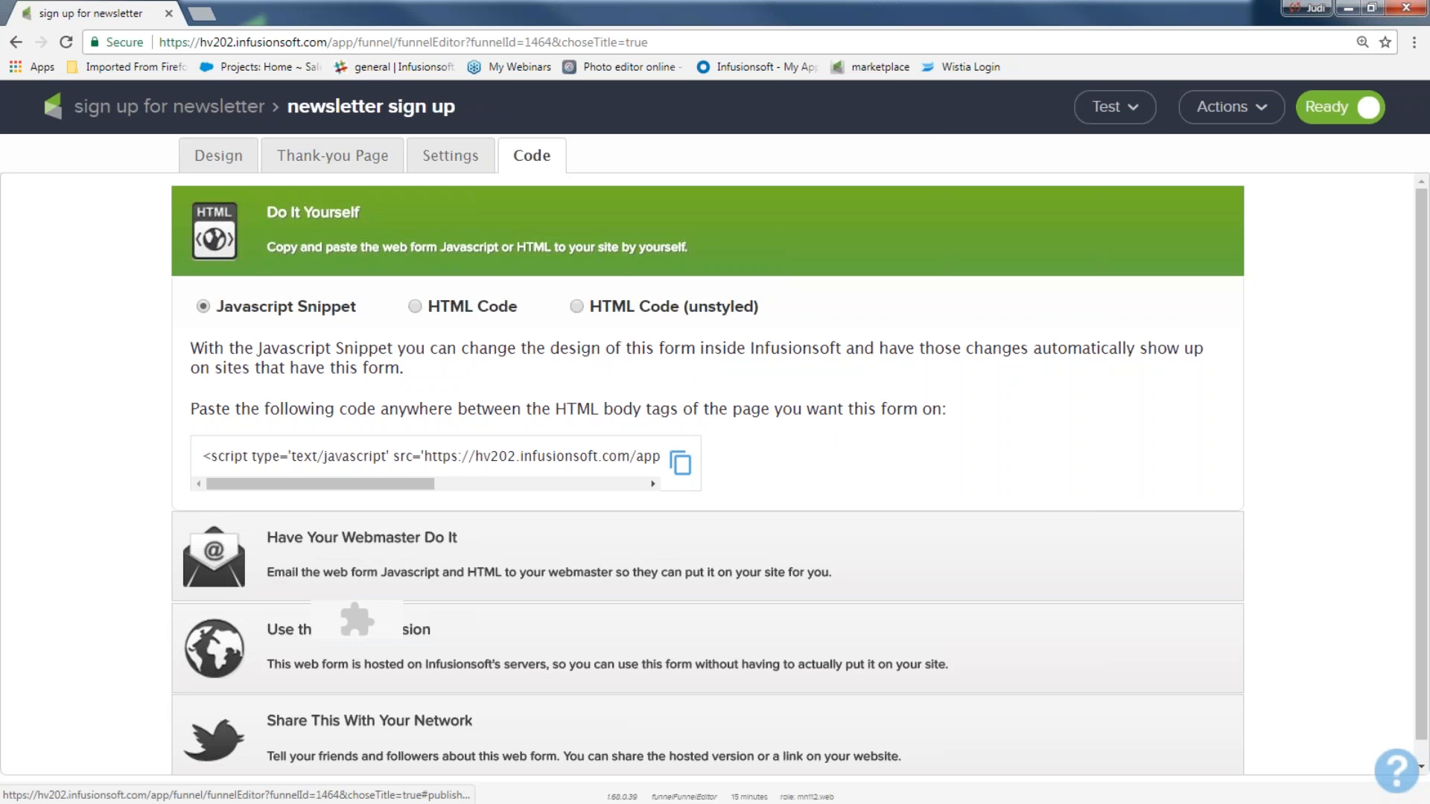
click(296, 639)
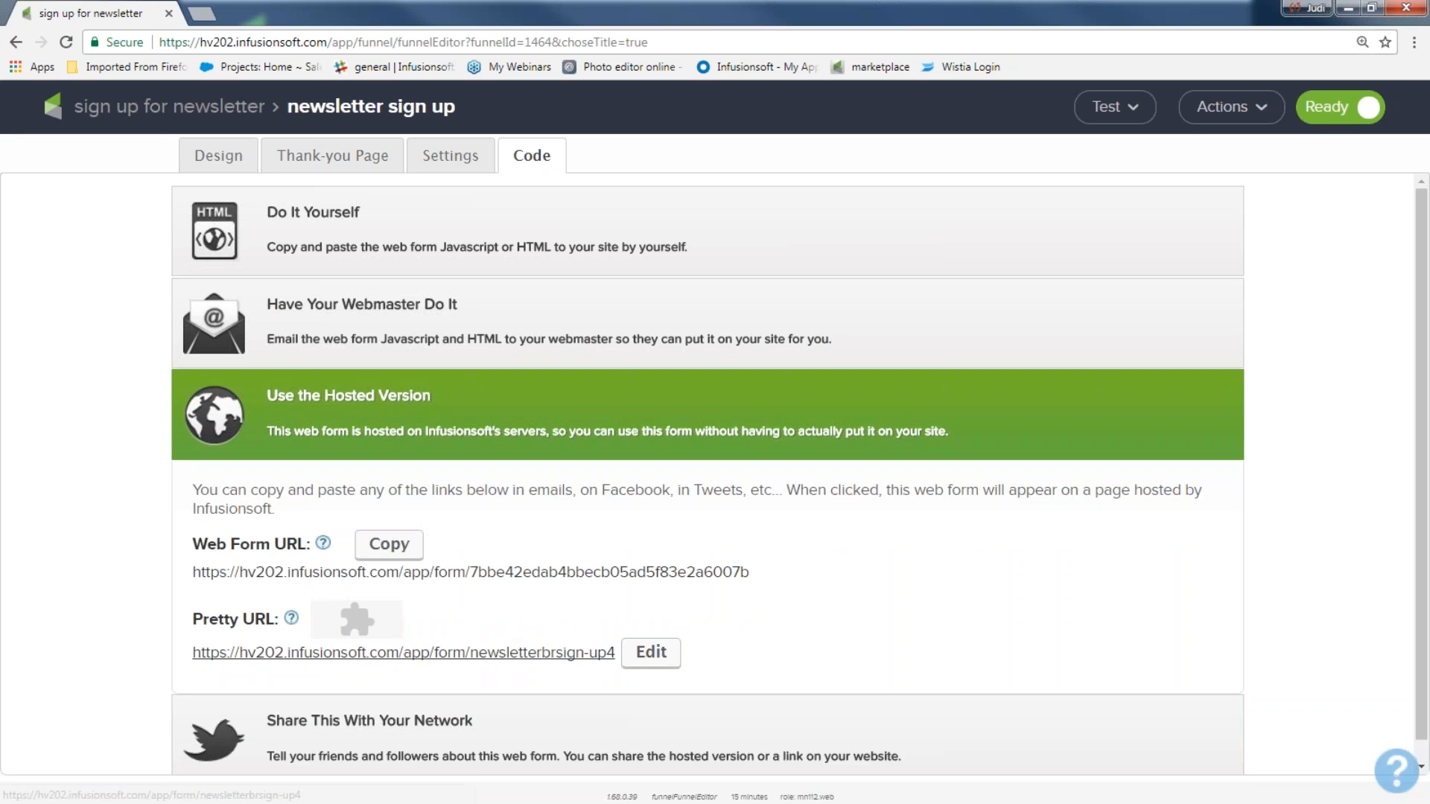
click(497, 654)
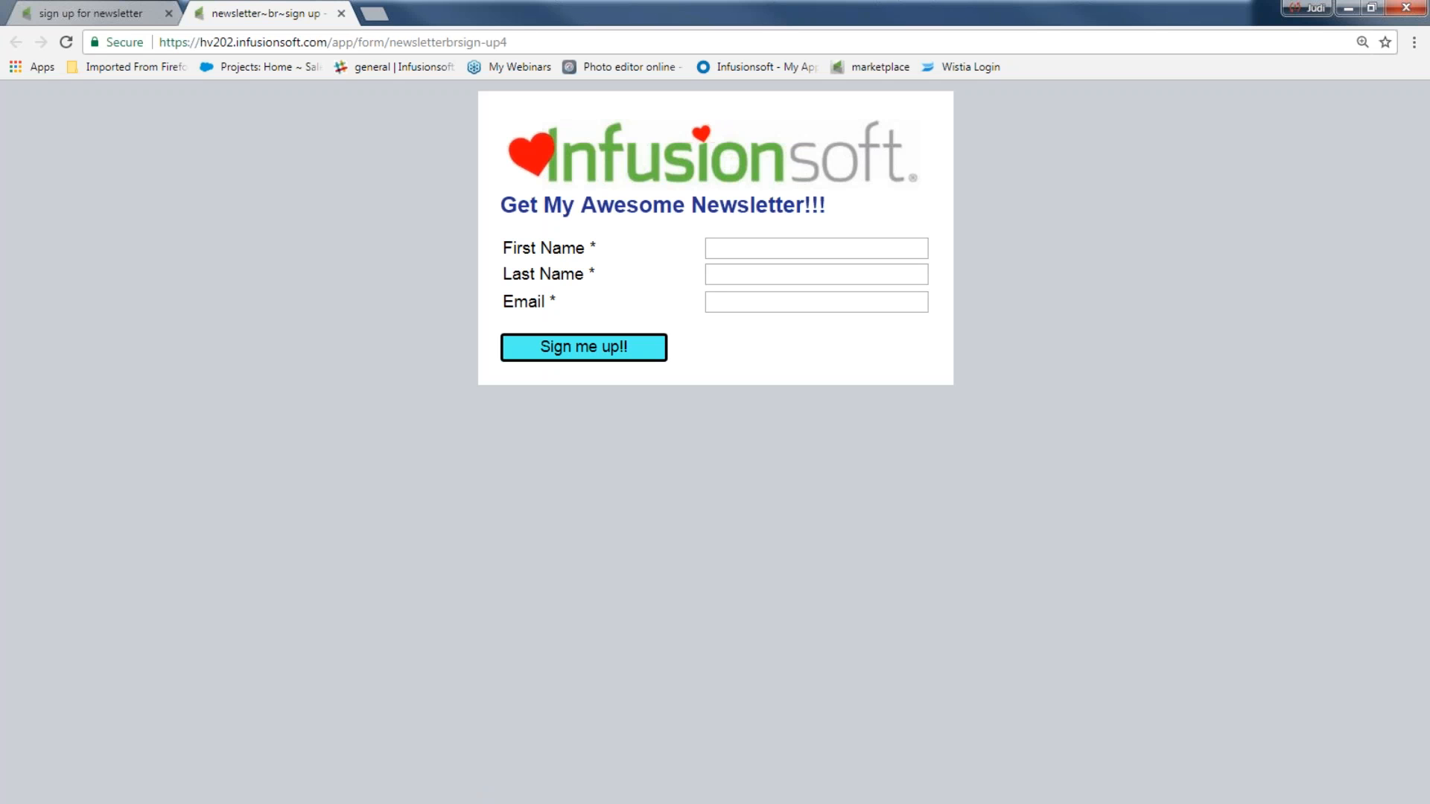
Step: Fill the hosted form with the test contact's first name, last name and suggested email
click(723, 251)
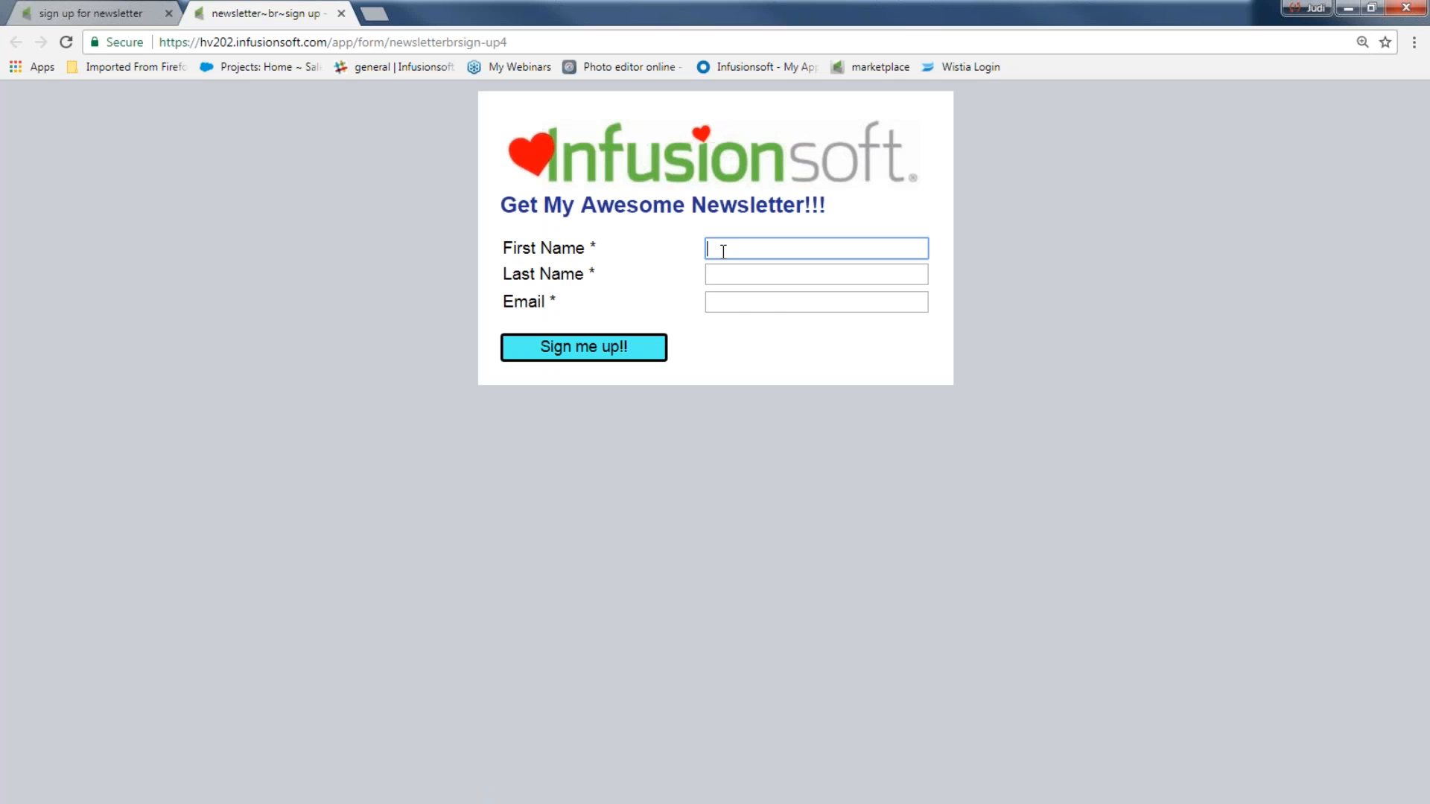
click(728, 272)
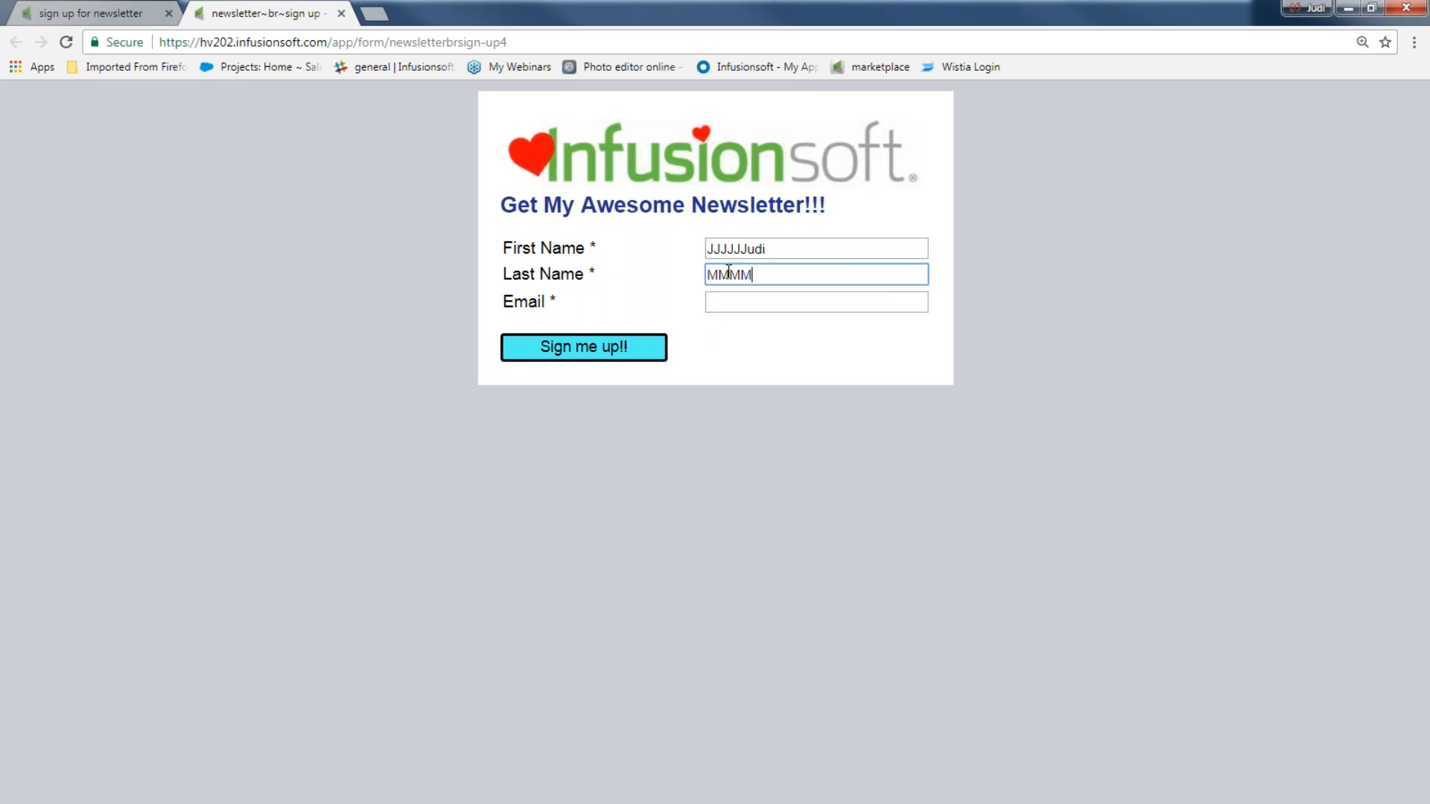
click(749, 299)
text(h)
click(767, 325)
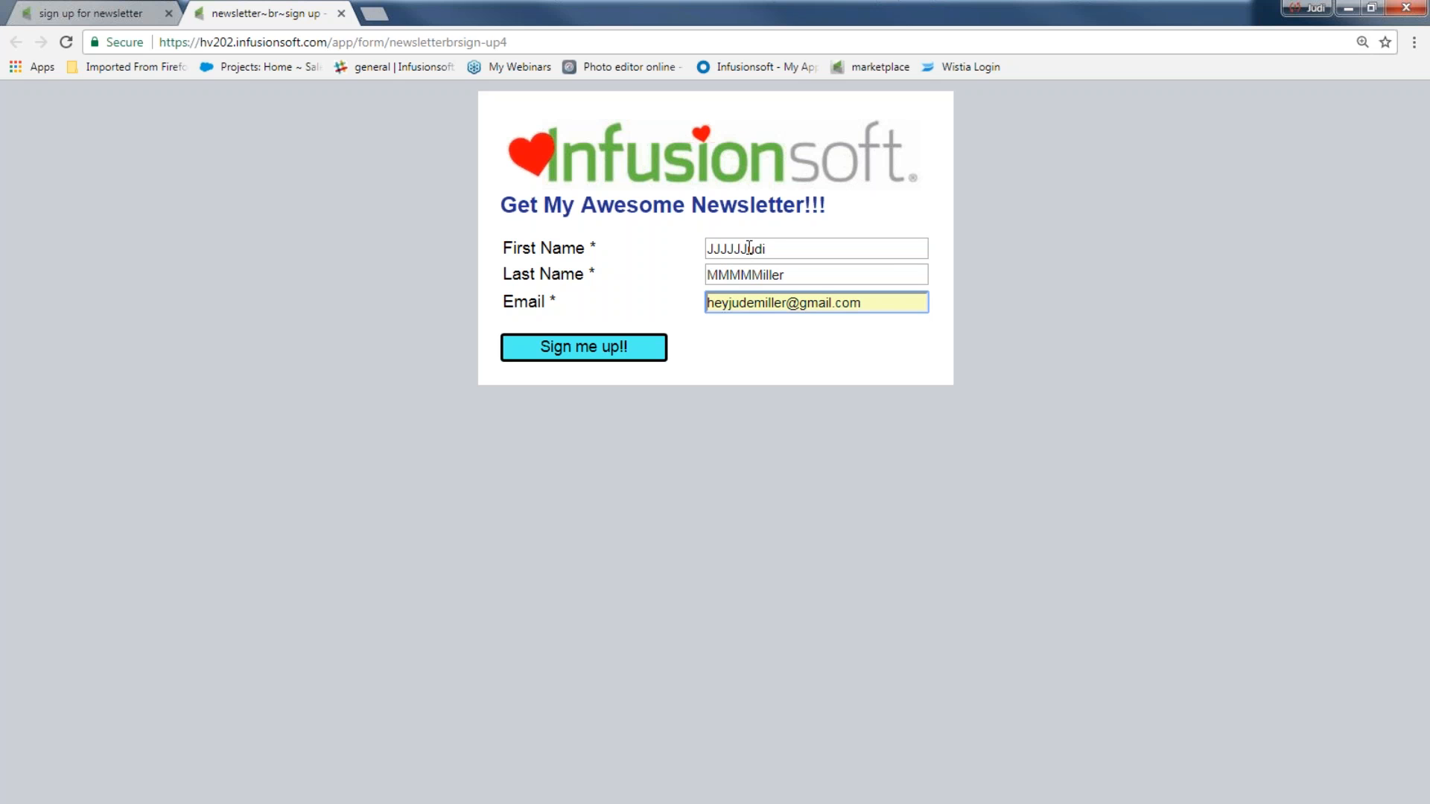
Step: Submit the sign-up, check the thank-you heading, and return to the campaign editor tab
click(616, 355)
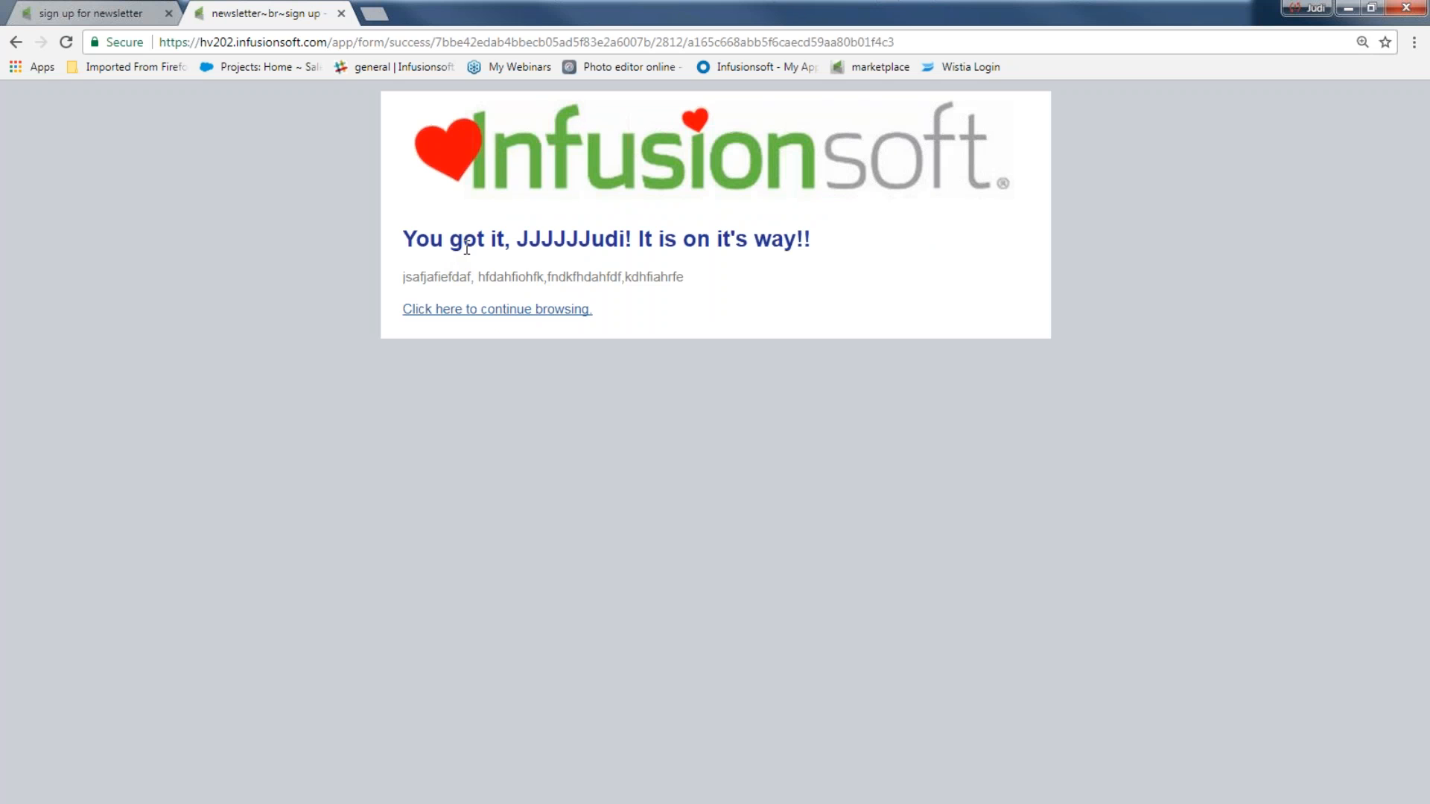
drag(517, 242, 588, 239)
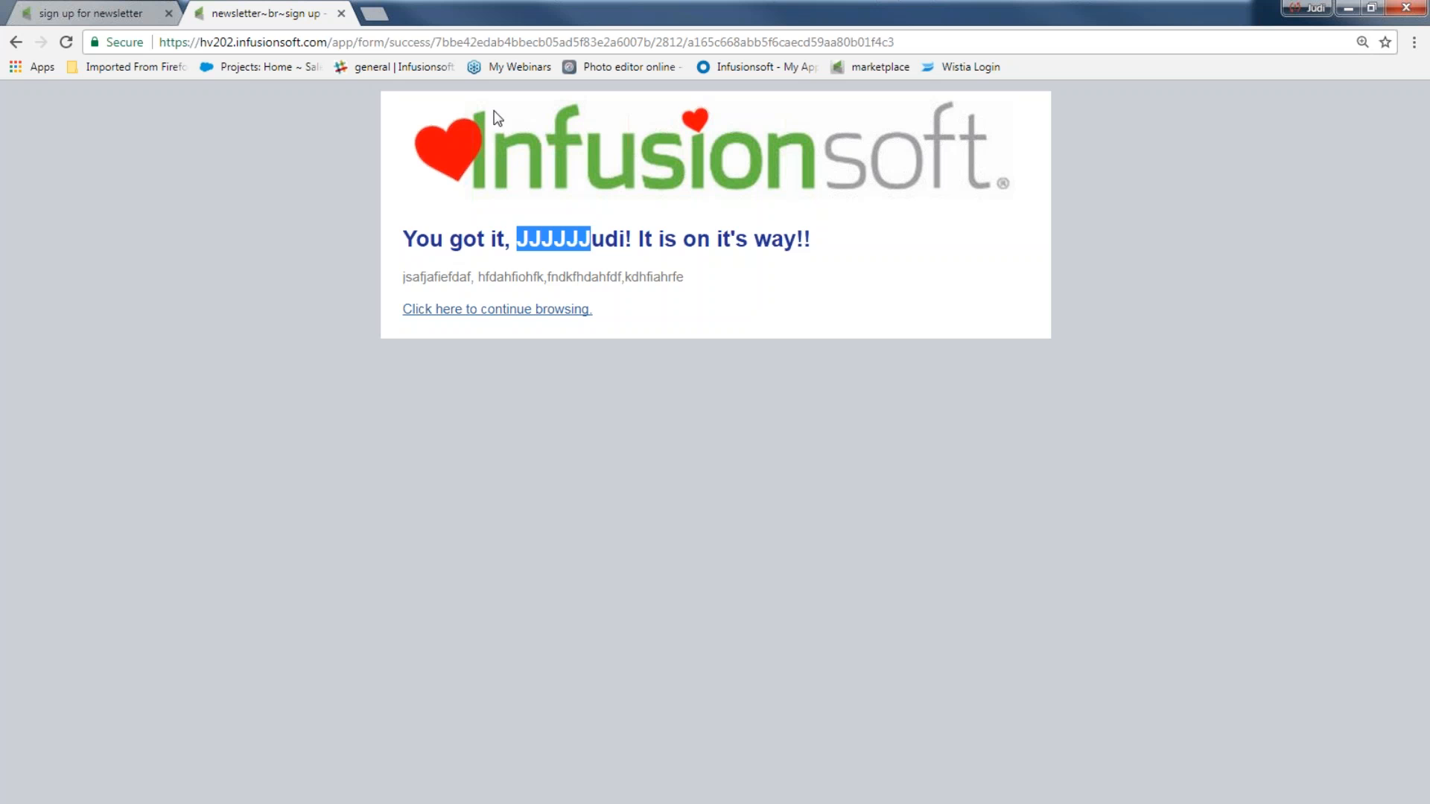
click(89, 12)
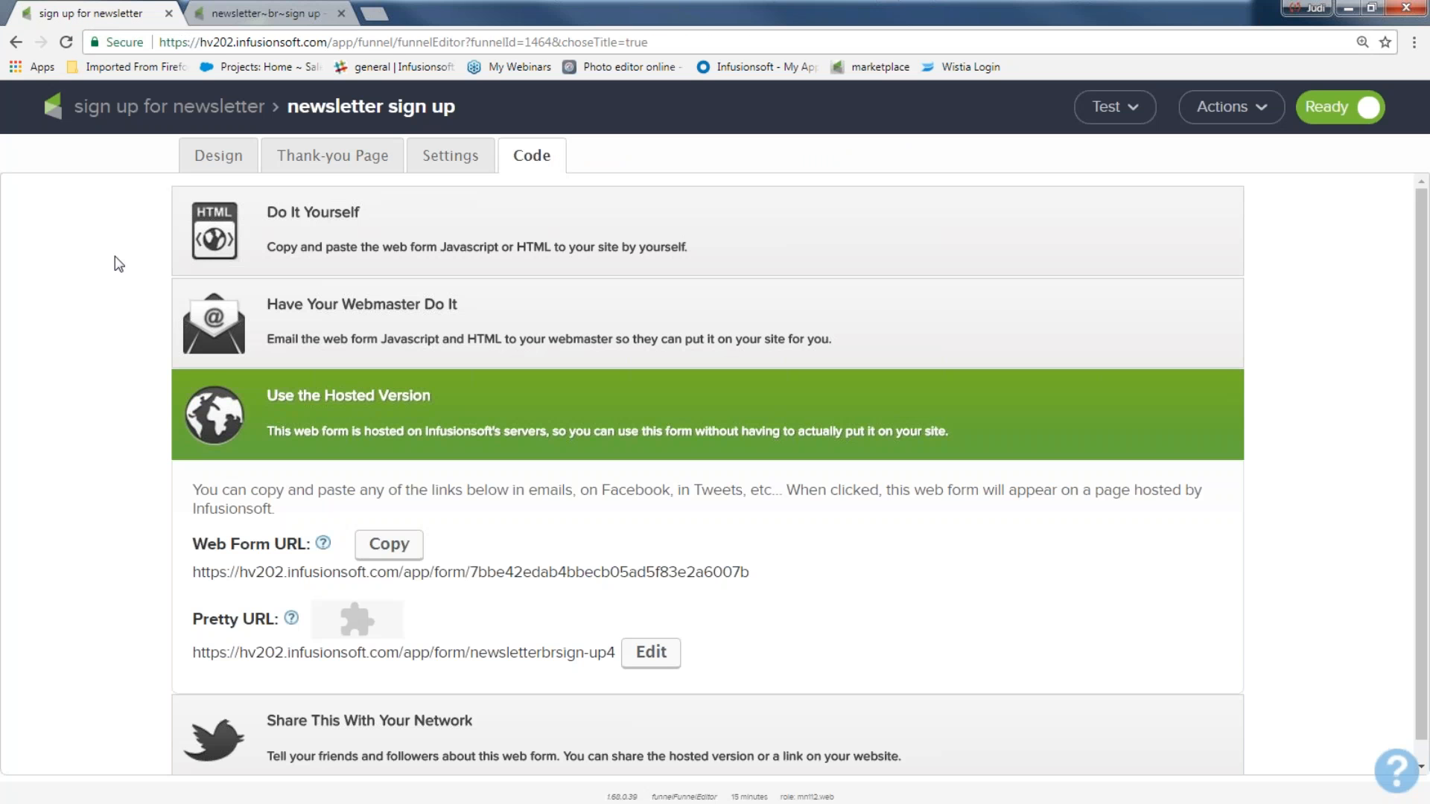
Step: Open the test contact's record from the newsletter campaign's Active Contacts count
click(183, 111)
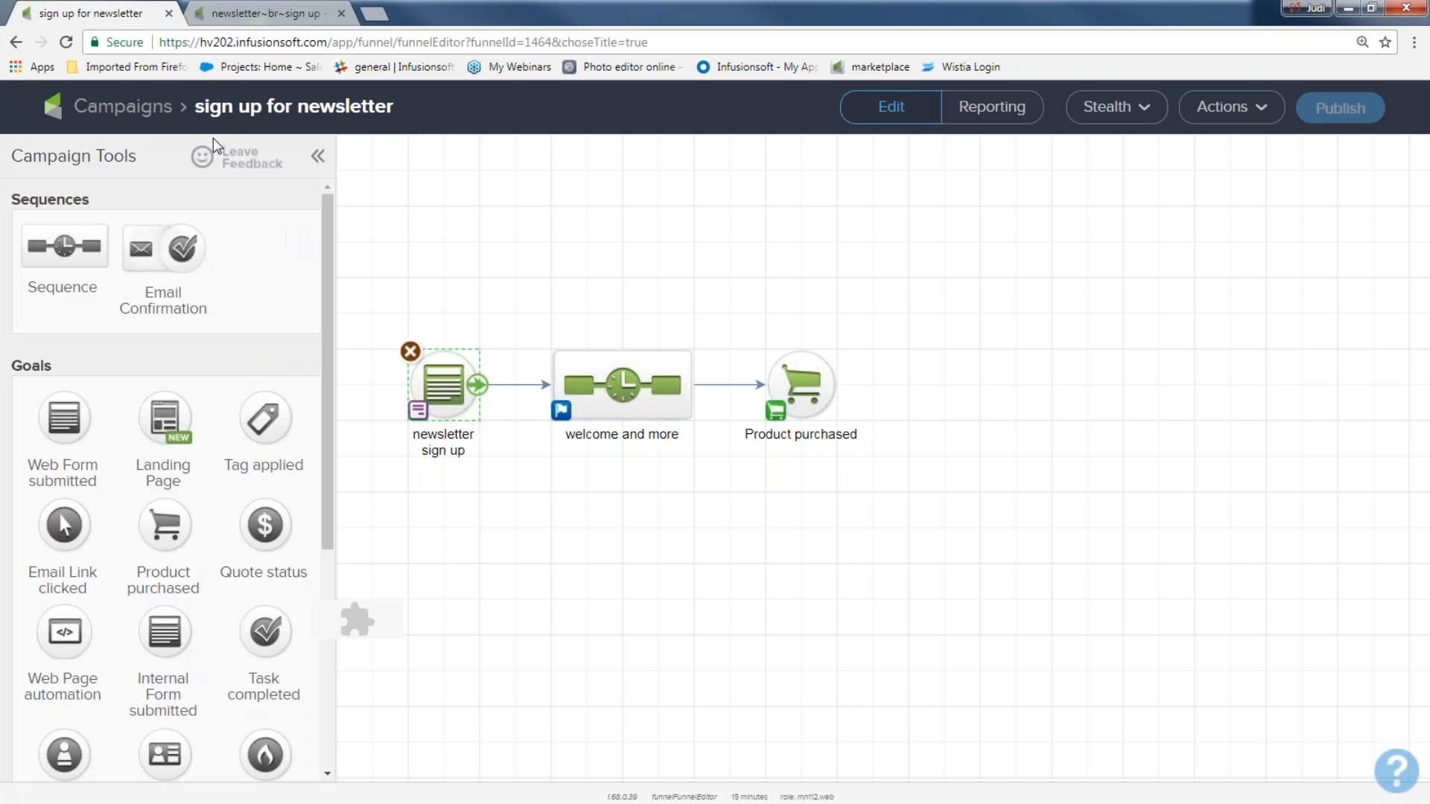
click(66, 42)
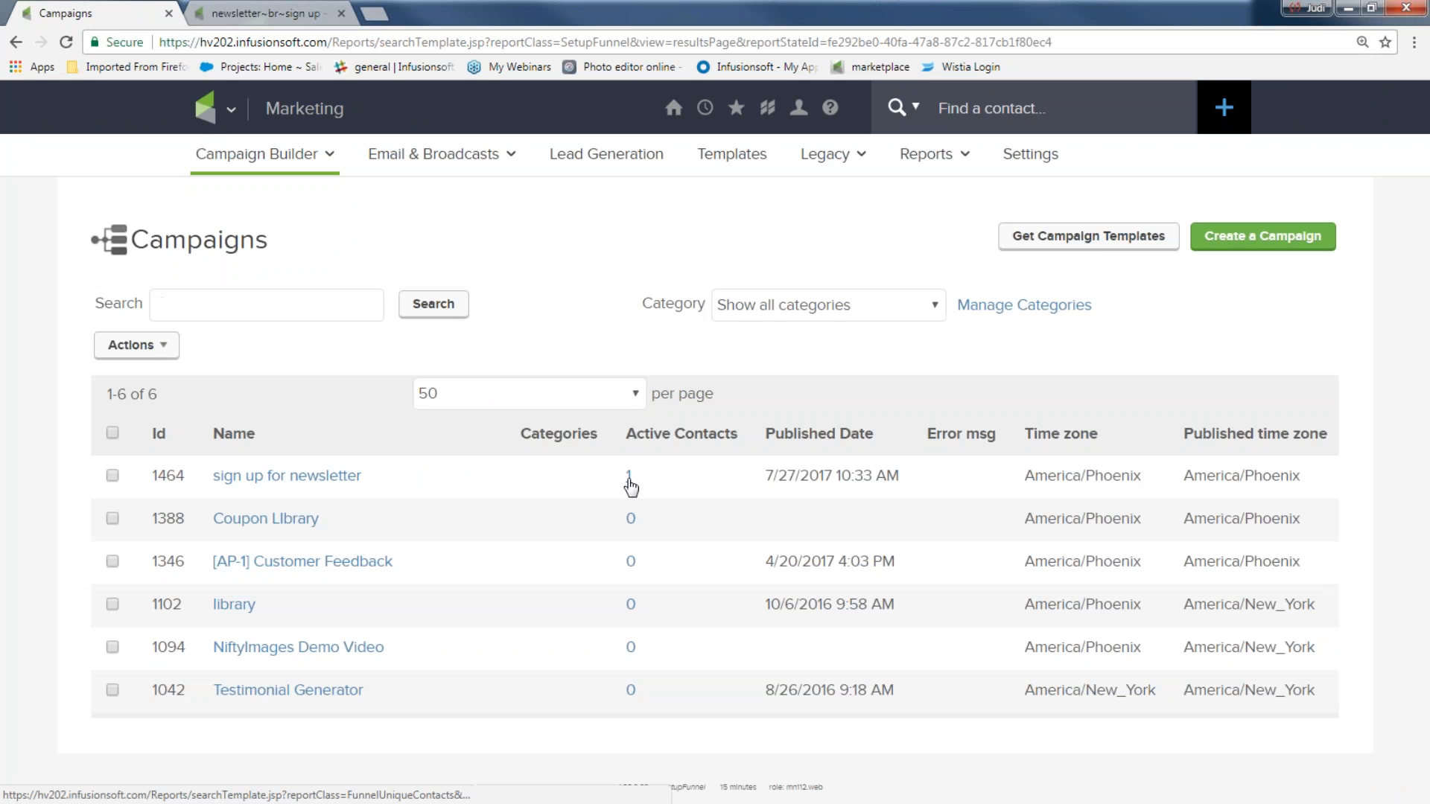
click(628, 479)
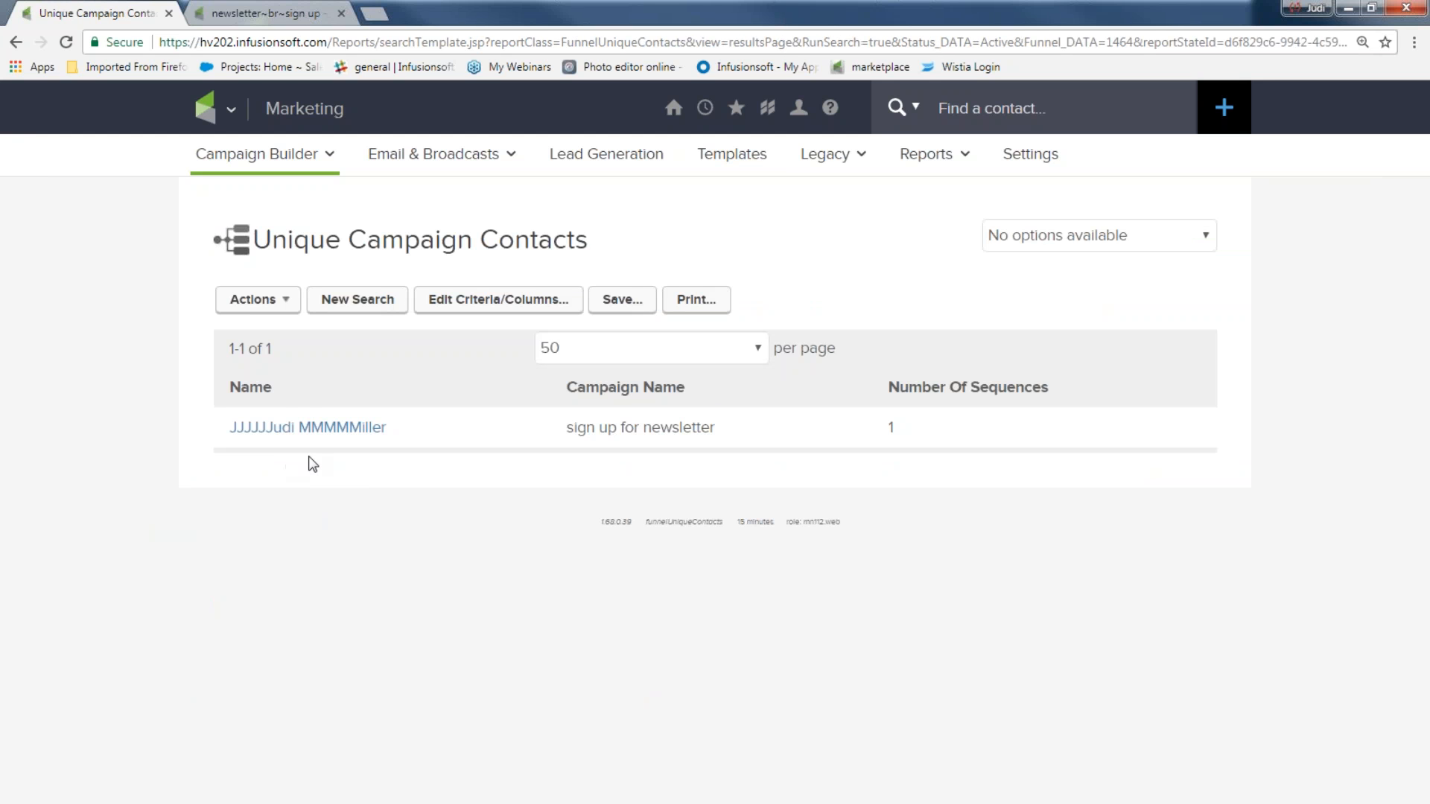
click(277, 432)
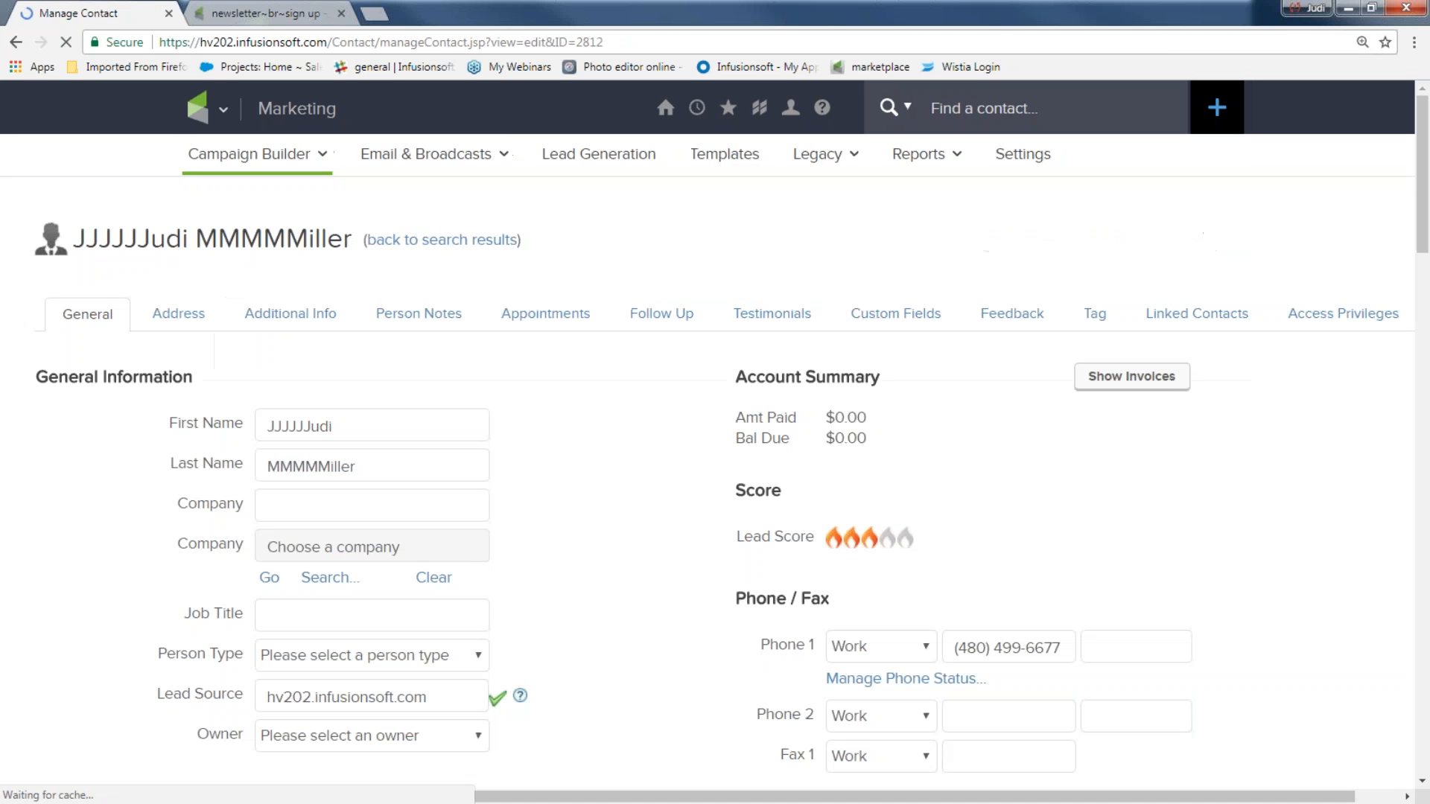
Step: Check the contact's saved first name, last name, email and End of month nl sign up tag
drag(349, 422, 261, 427)
drag(358, 467, 267, 457)
scroll(575, 472, down, 5)
drag(1031, 415, 833, 413)
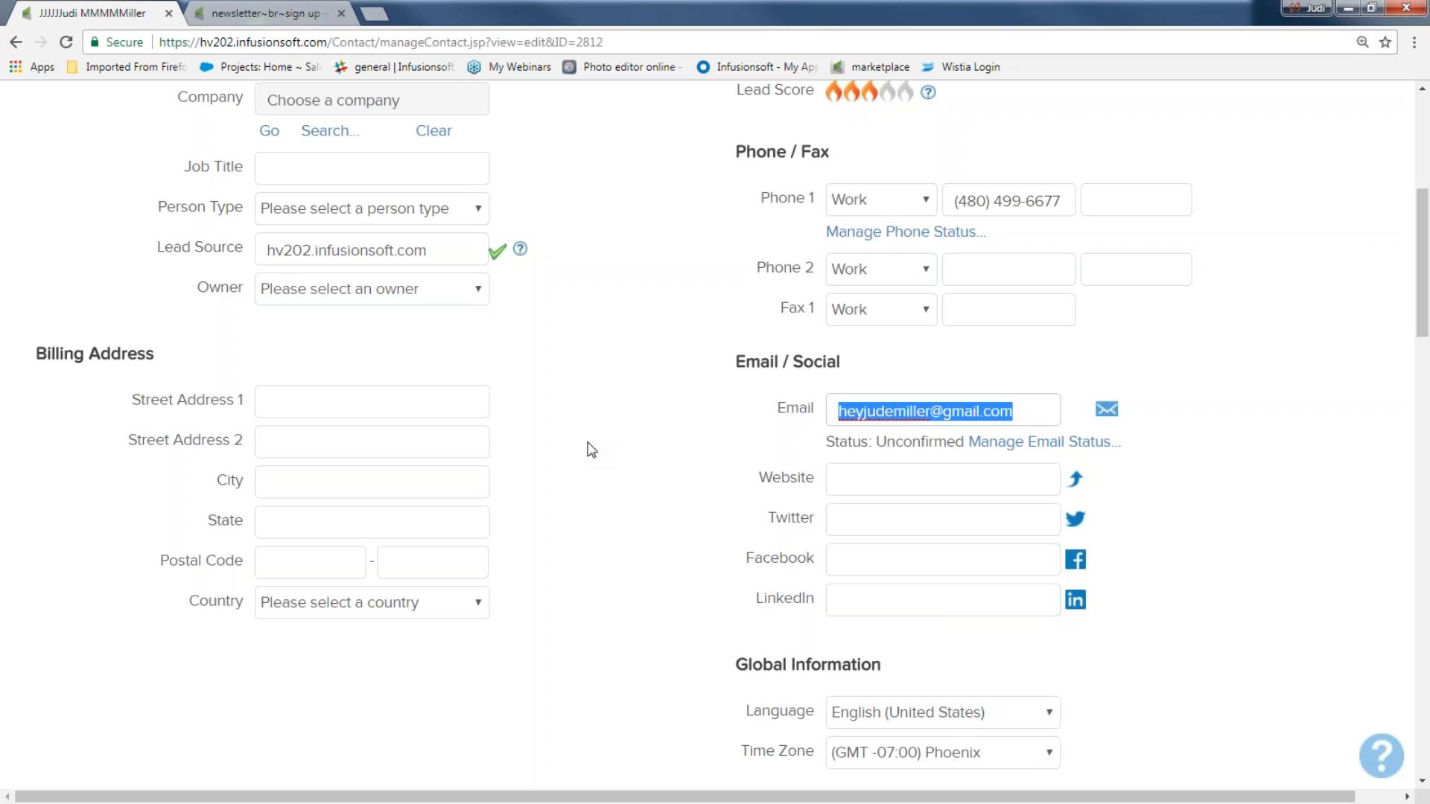
scroll(592, 450, down, 2)
drag(754, 494, 874, 494)
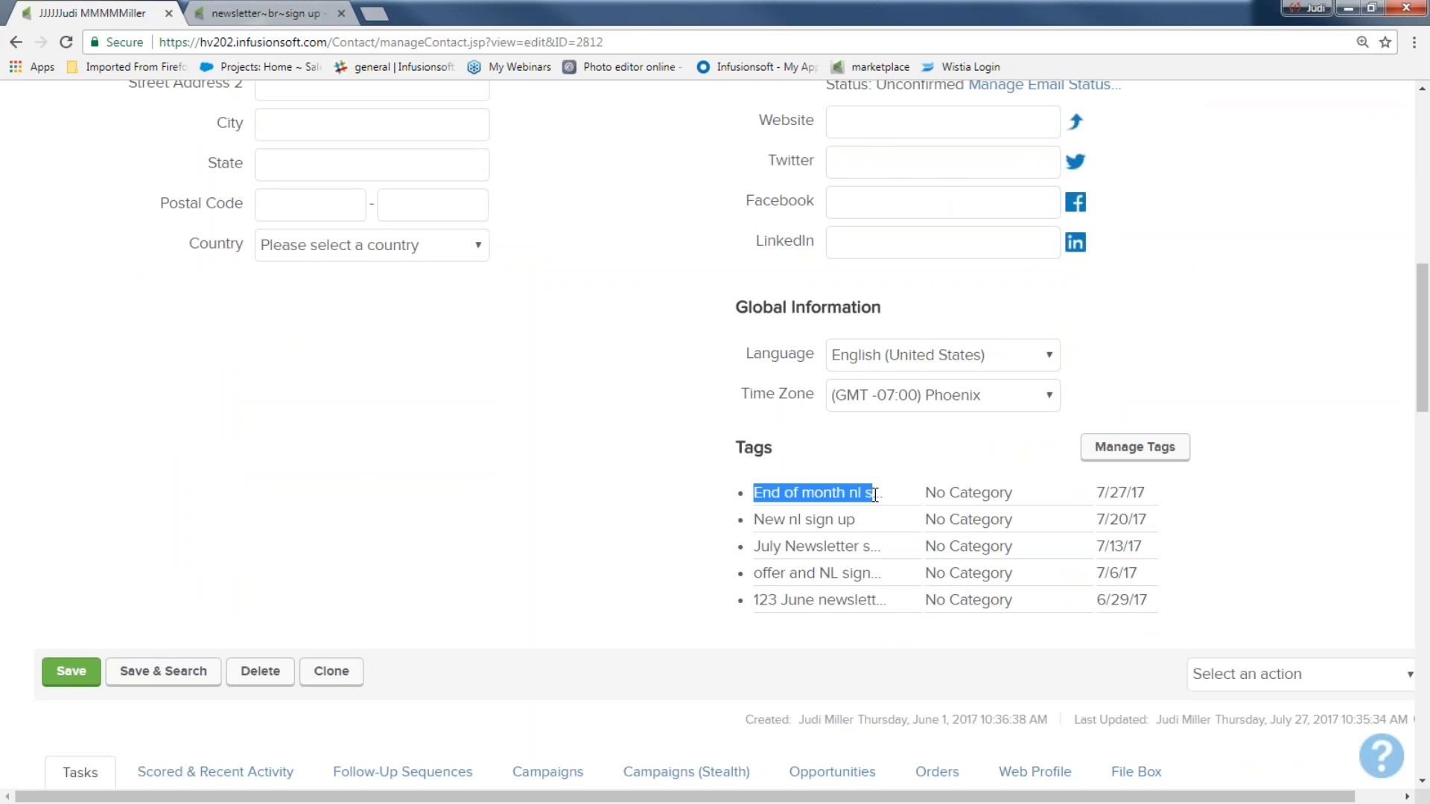
scroll(696, 484, down, 2)
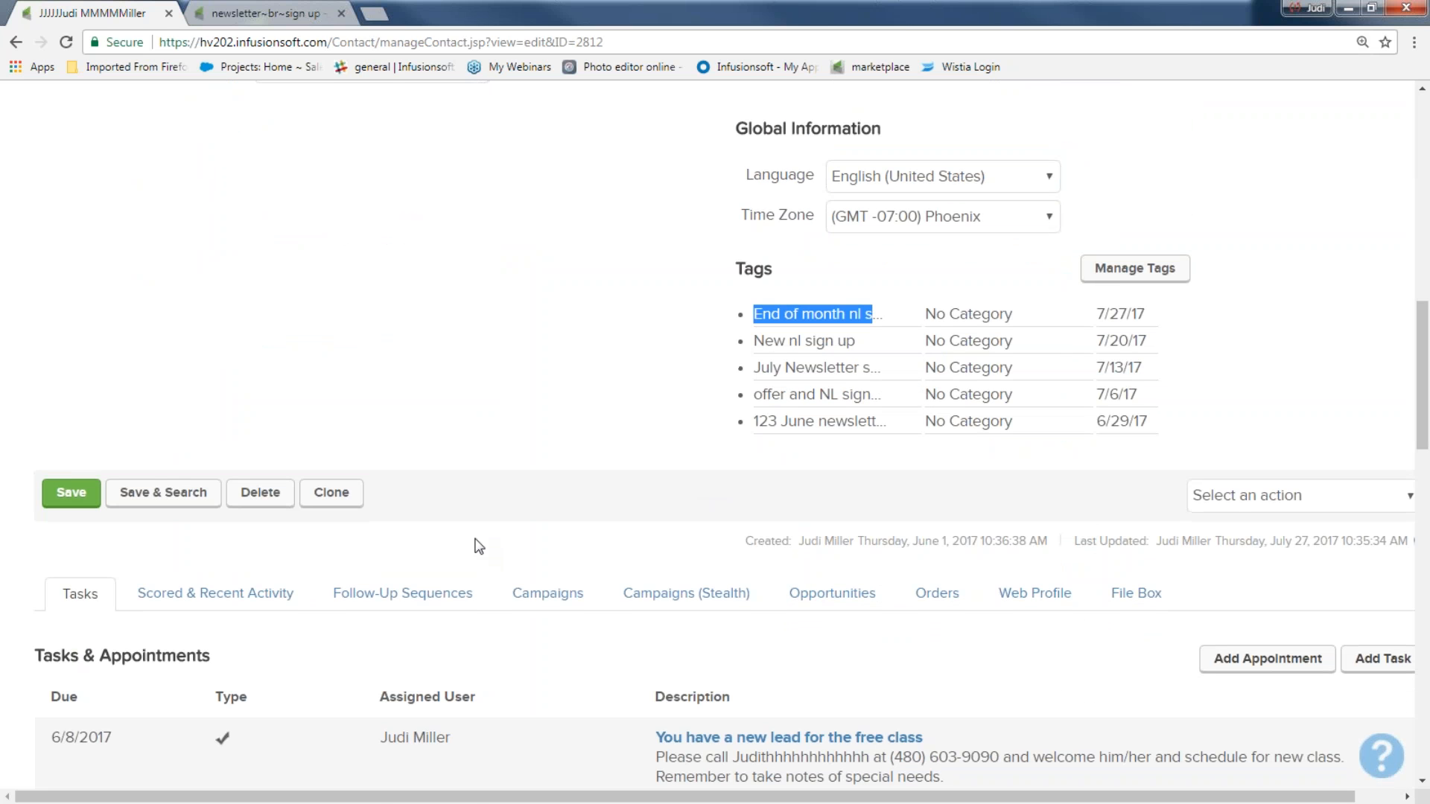
Step: Review the contact's campaign history: form submission, welcome email sent and tag applied
click(575, 600)
scroll(575, 599, down, 7)
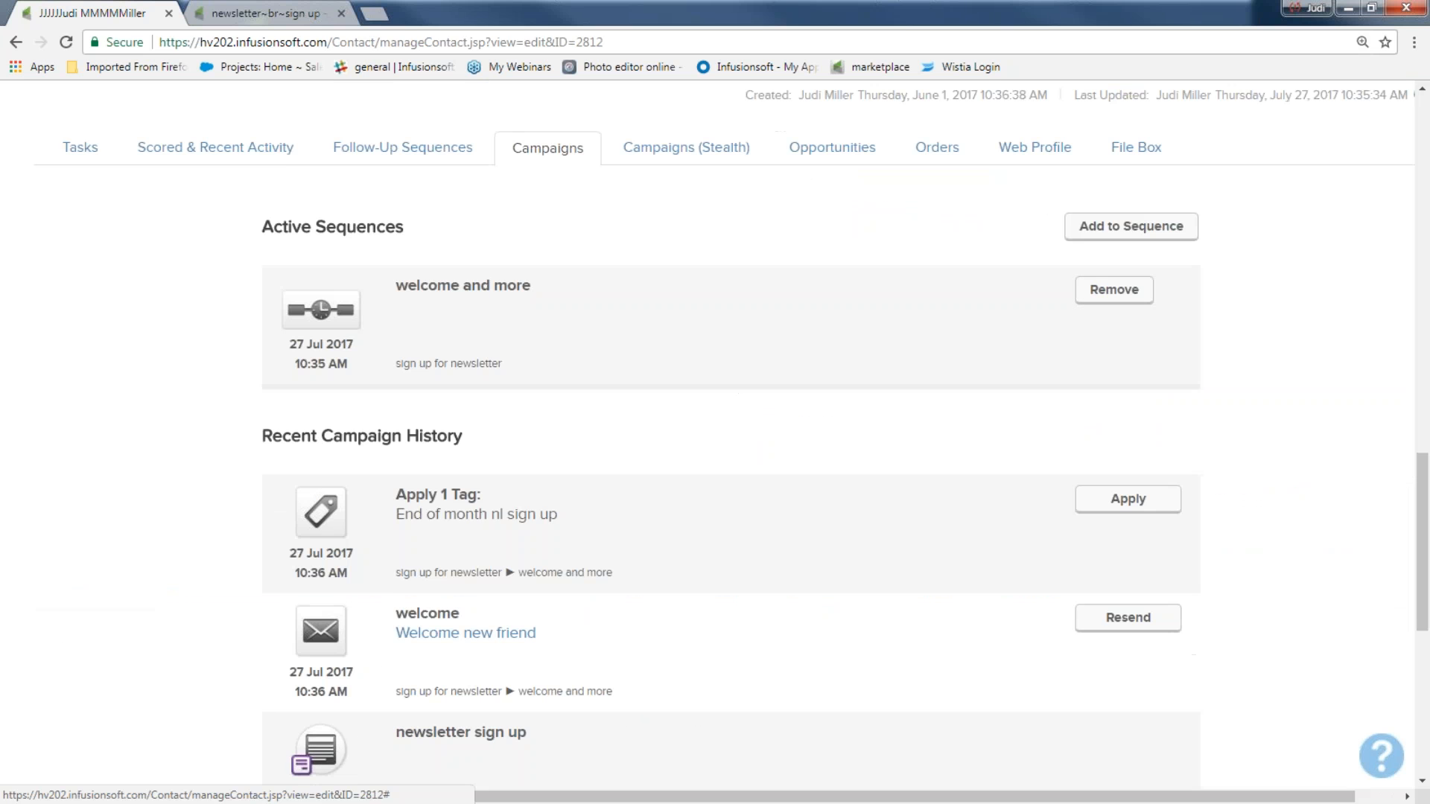
drag(259, 347, 473, 356)
scroll(210, 501, down, 1)
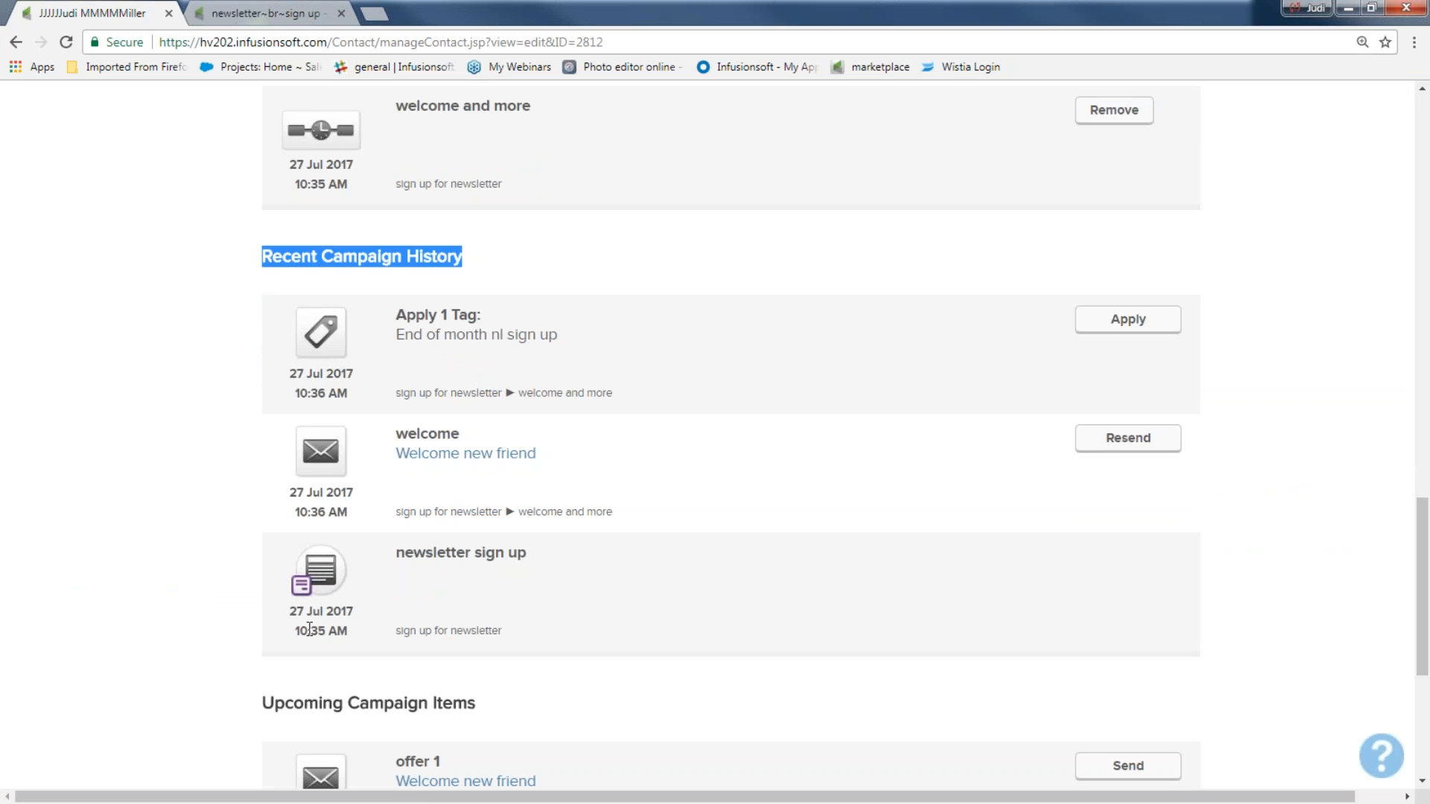
drag(299, 639, 342, 634)
drag(396, 557, 528, 559)
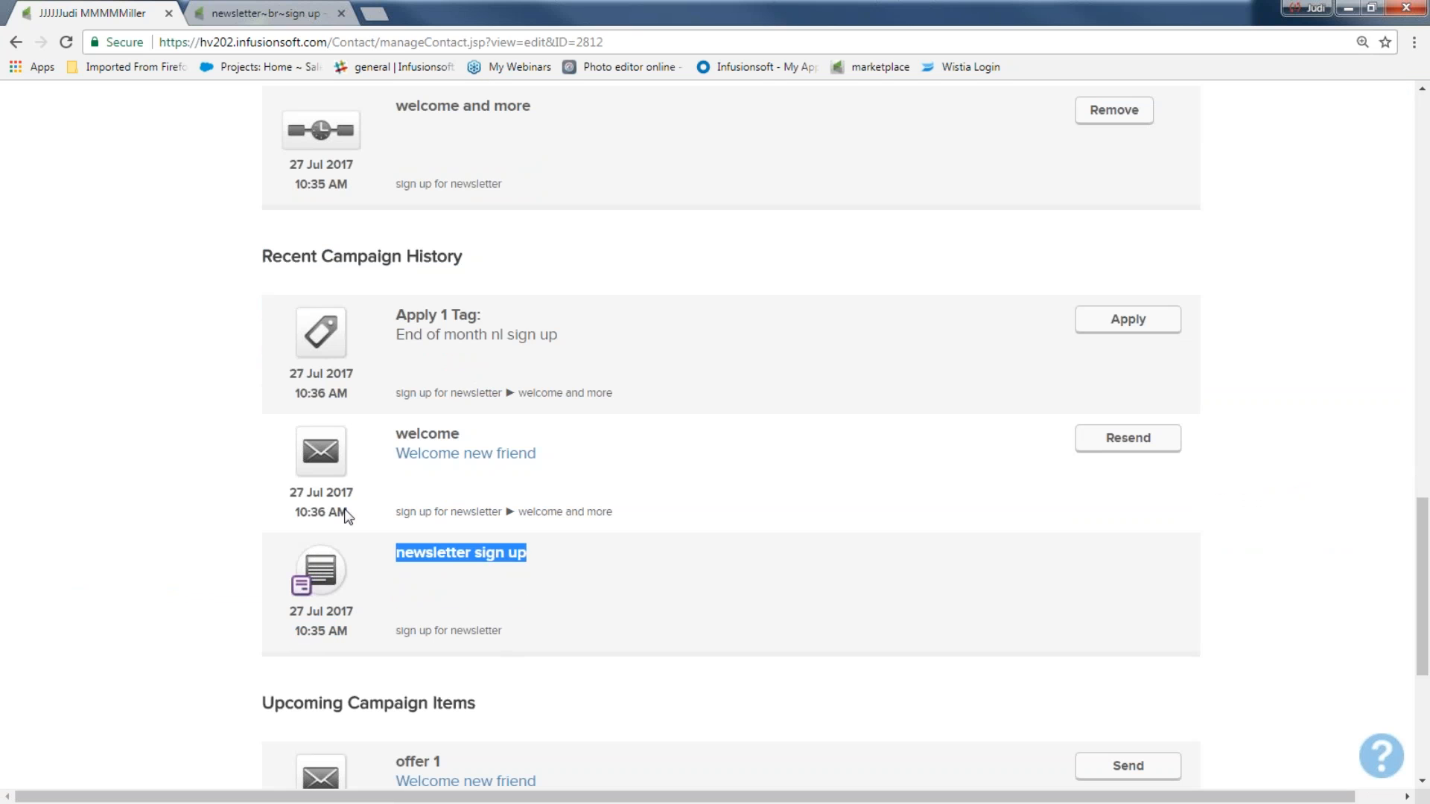
click(281, 514)
drag(281, 514, 350, 517)
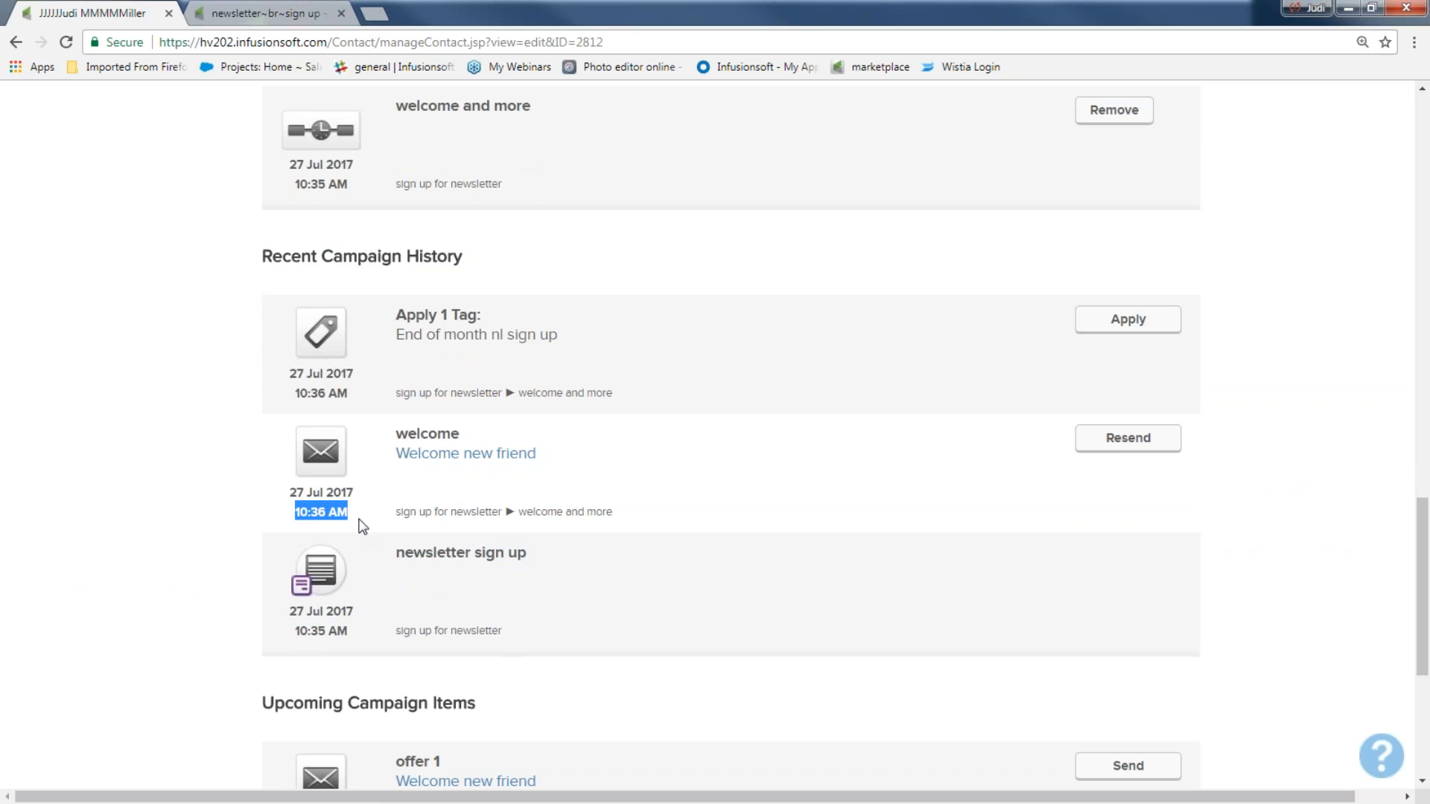
click(382, 442)
drag(383, 444, 474, 442)
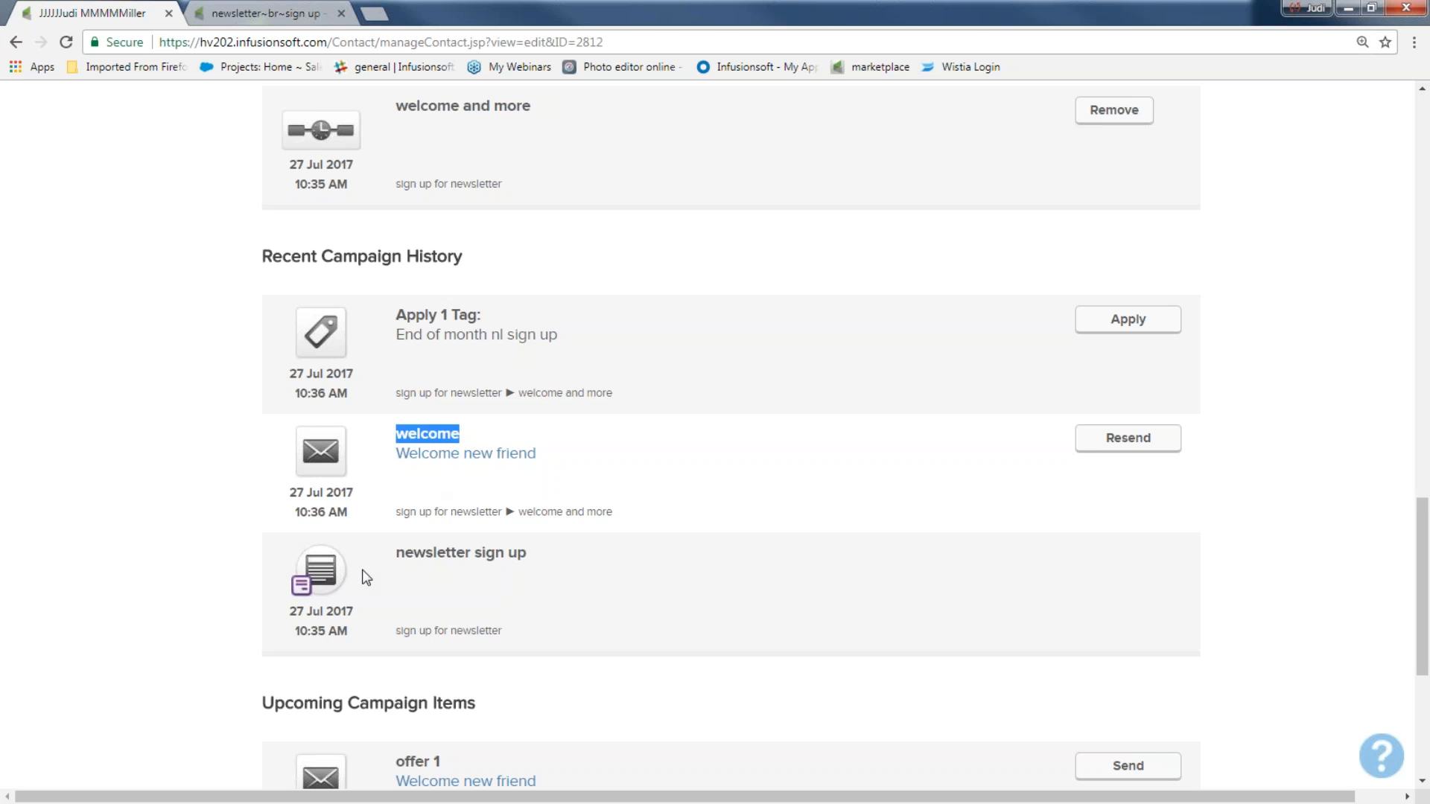
drag(290, 402, 482, 318)
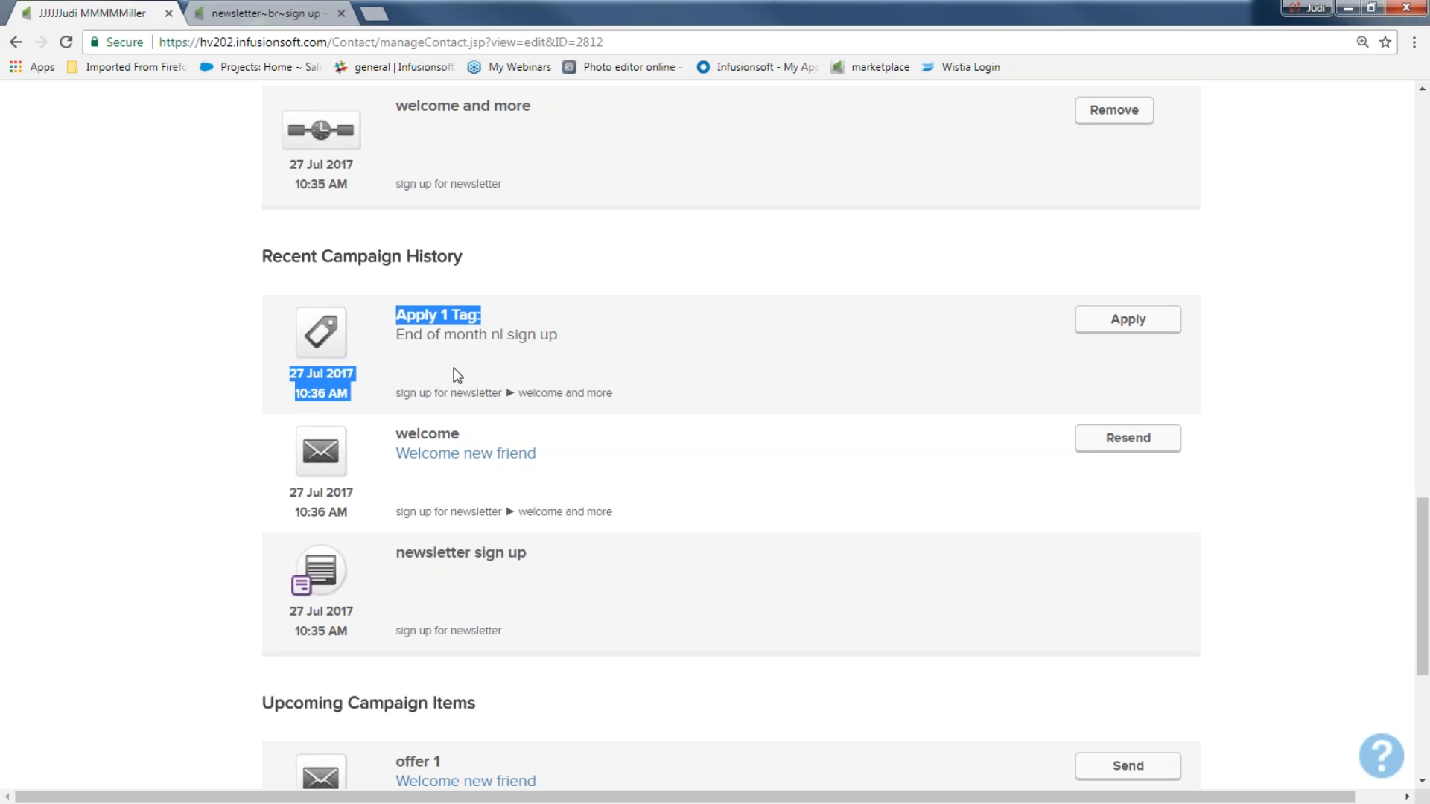
Step: Check the three upcoming offer emails, then open the full Contacts list
scroll(454, 373, down, 5)
drag(266, 314, 477, 314)
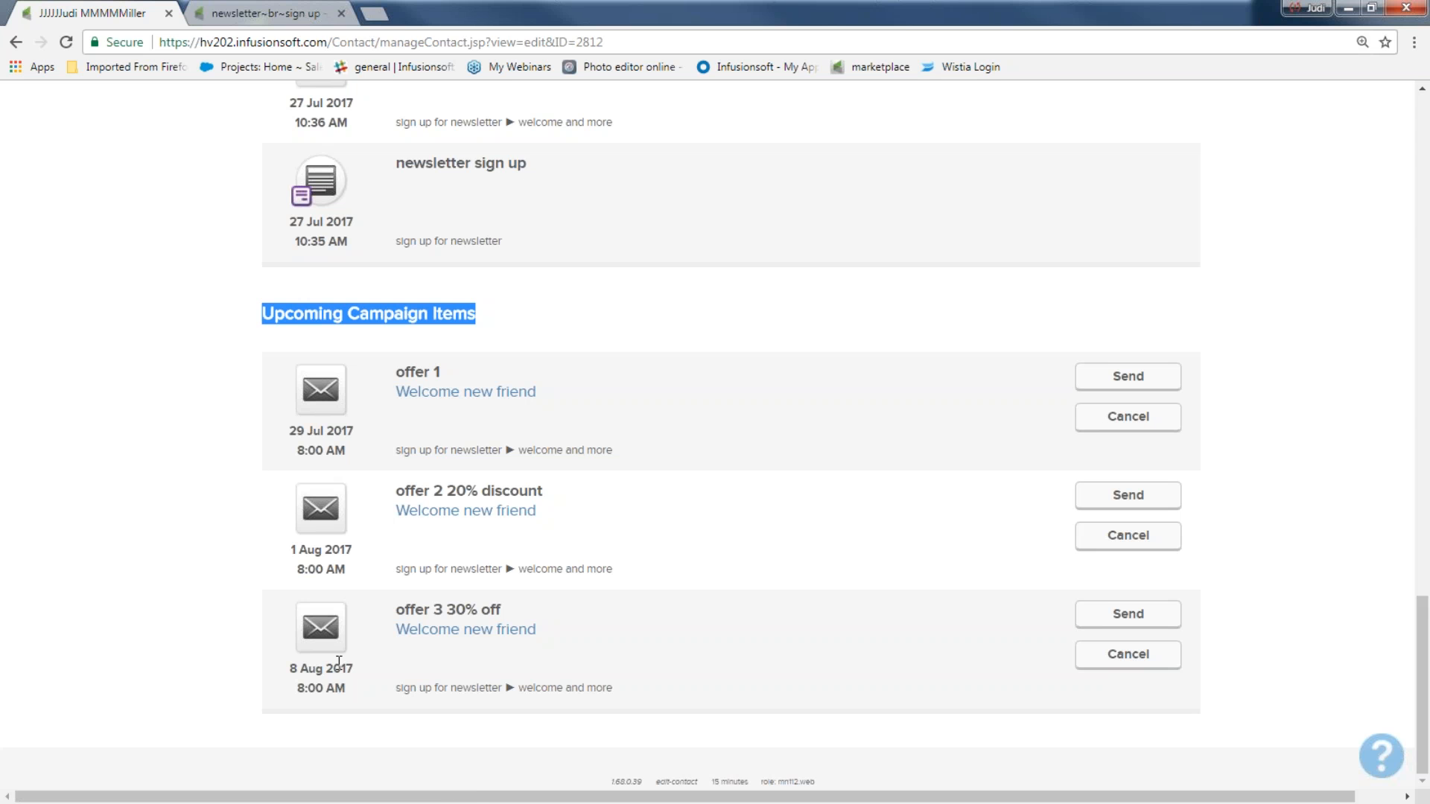
scroll(332, 661, up, 20)
scroll(231, 194, up, 1)
mouse_move(211, 110)
click(396, 206)
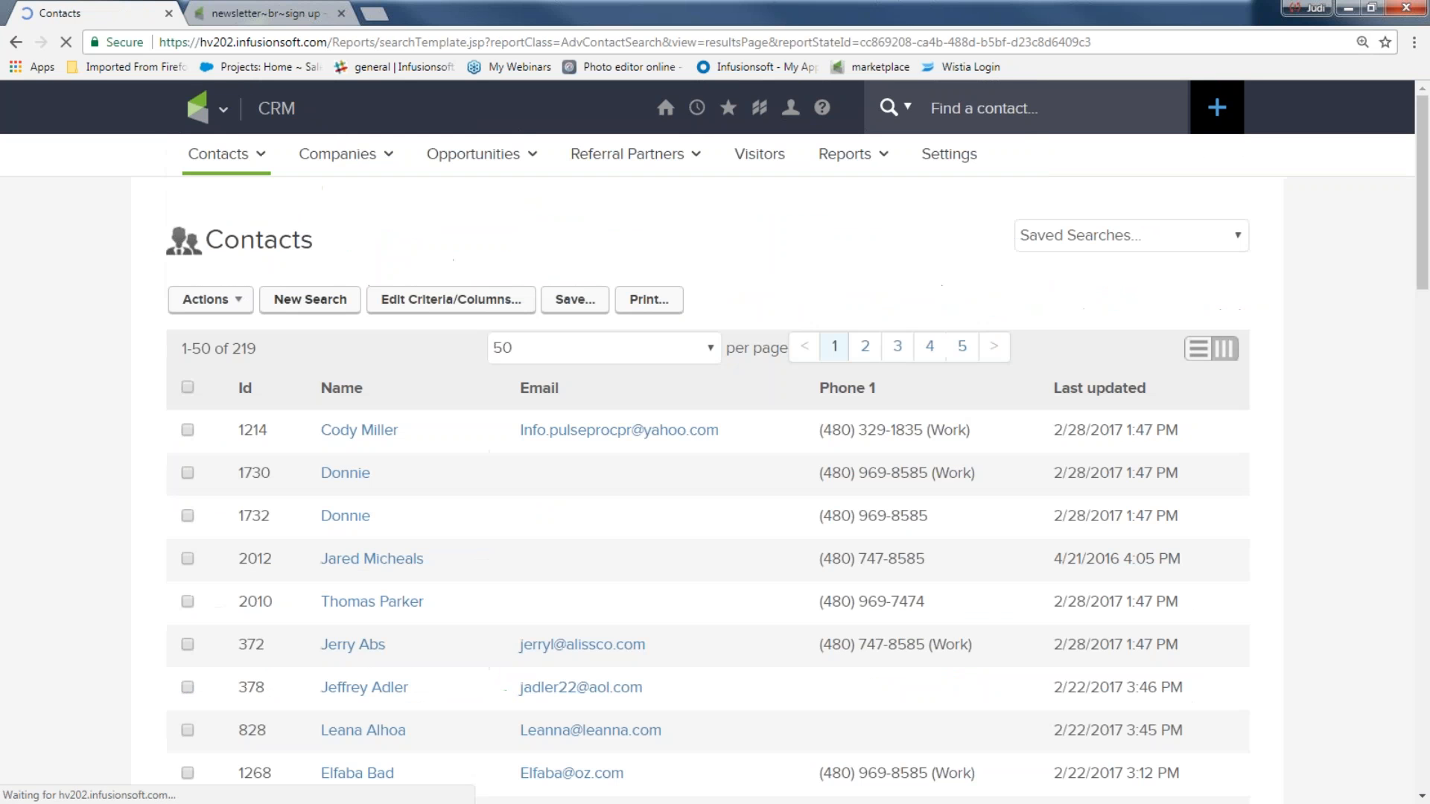
Step: Filter a new contact search by the End of month nl sign up tag
click(343, 302)
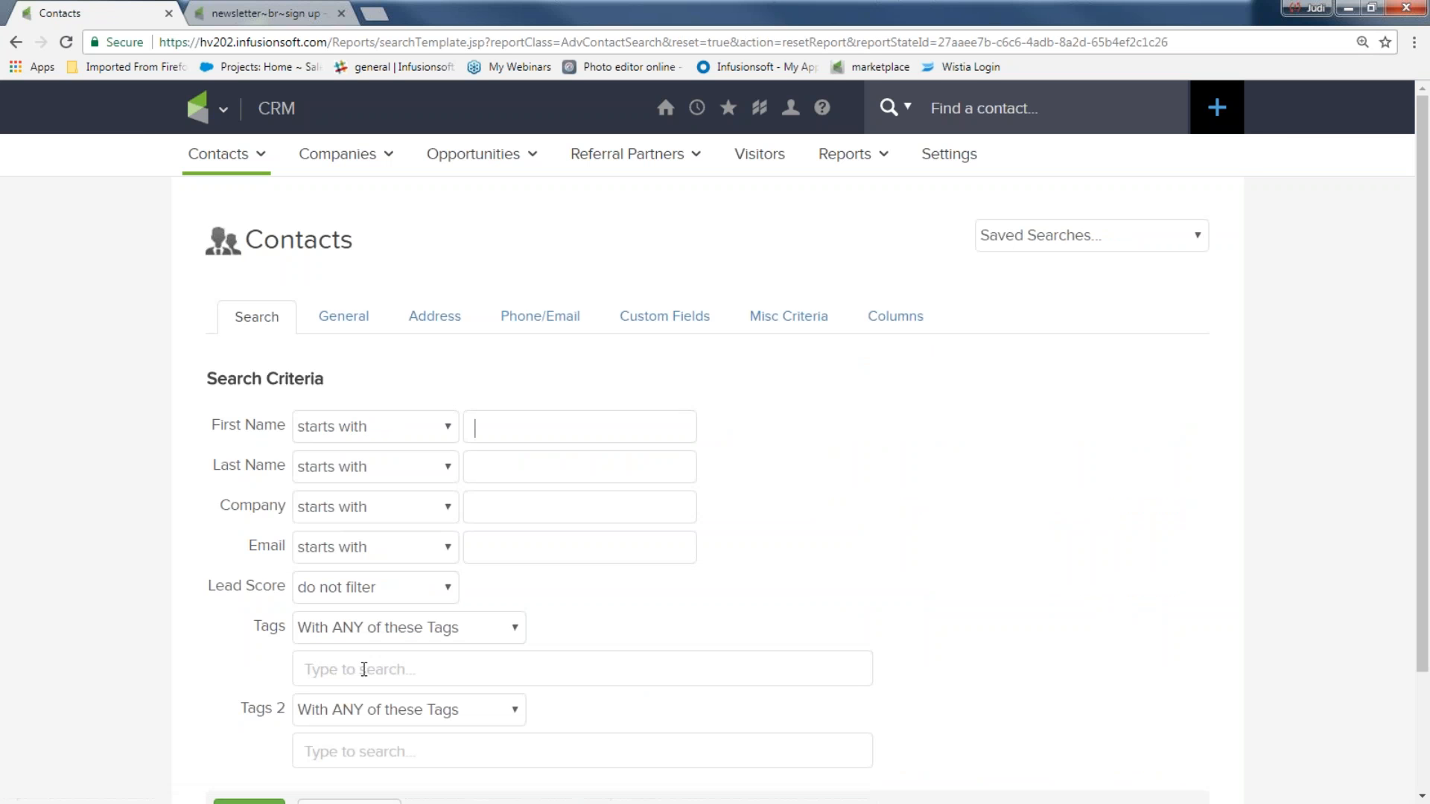
click(364, 669)
text(end)
click(374, 731)
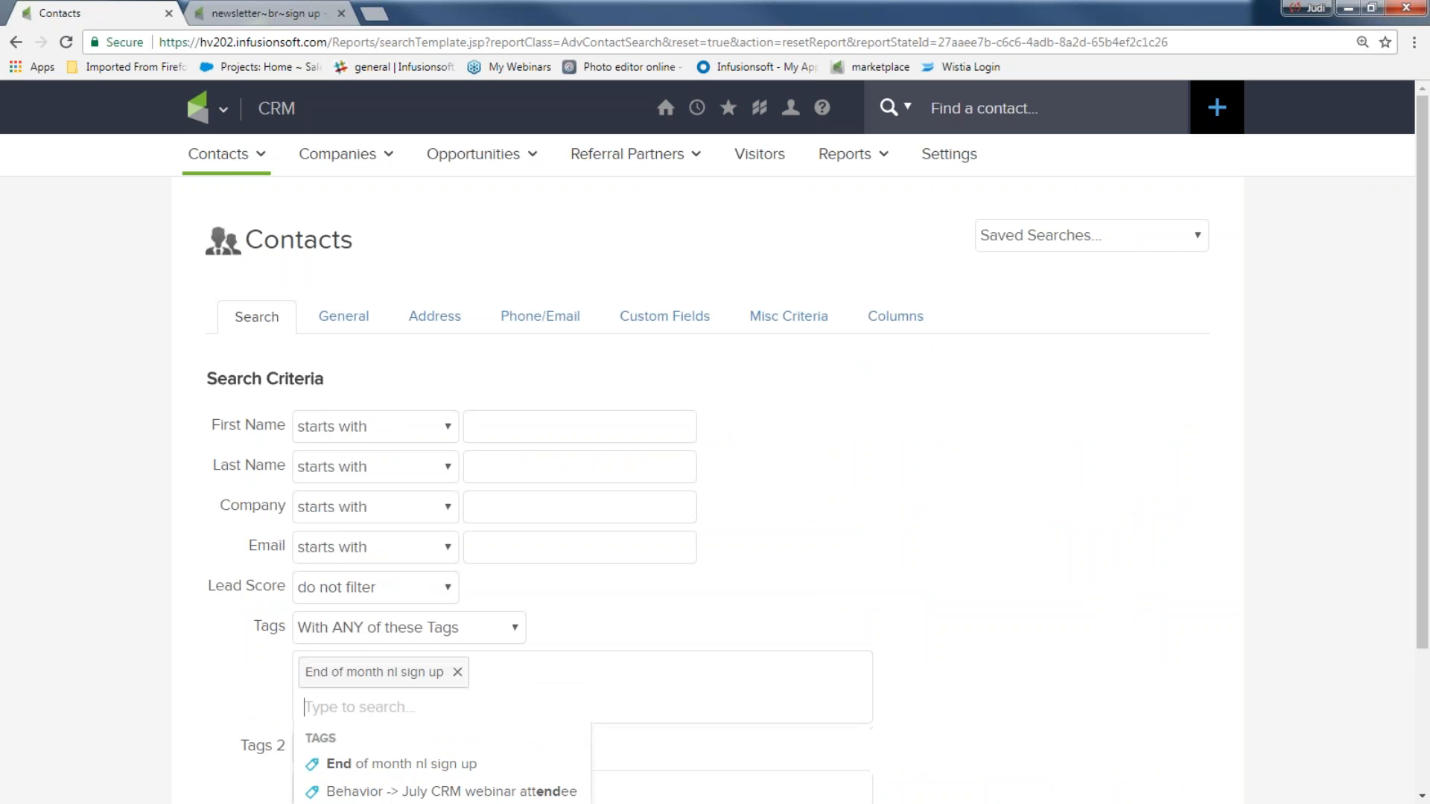
scroll(179, 620, down, 3)
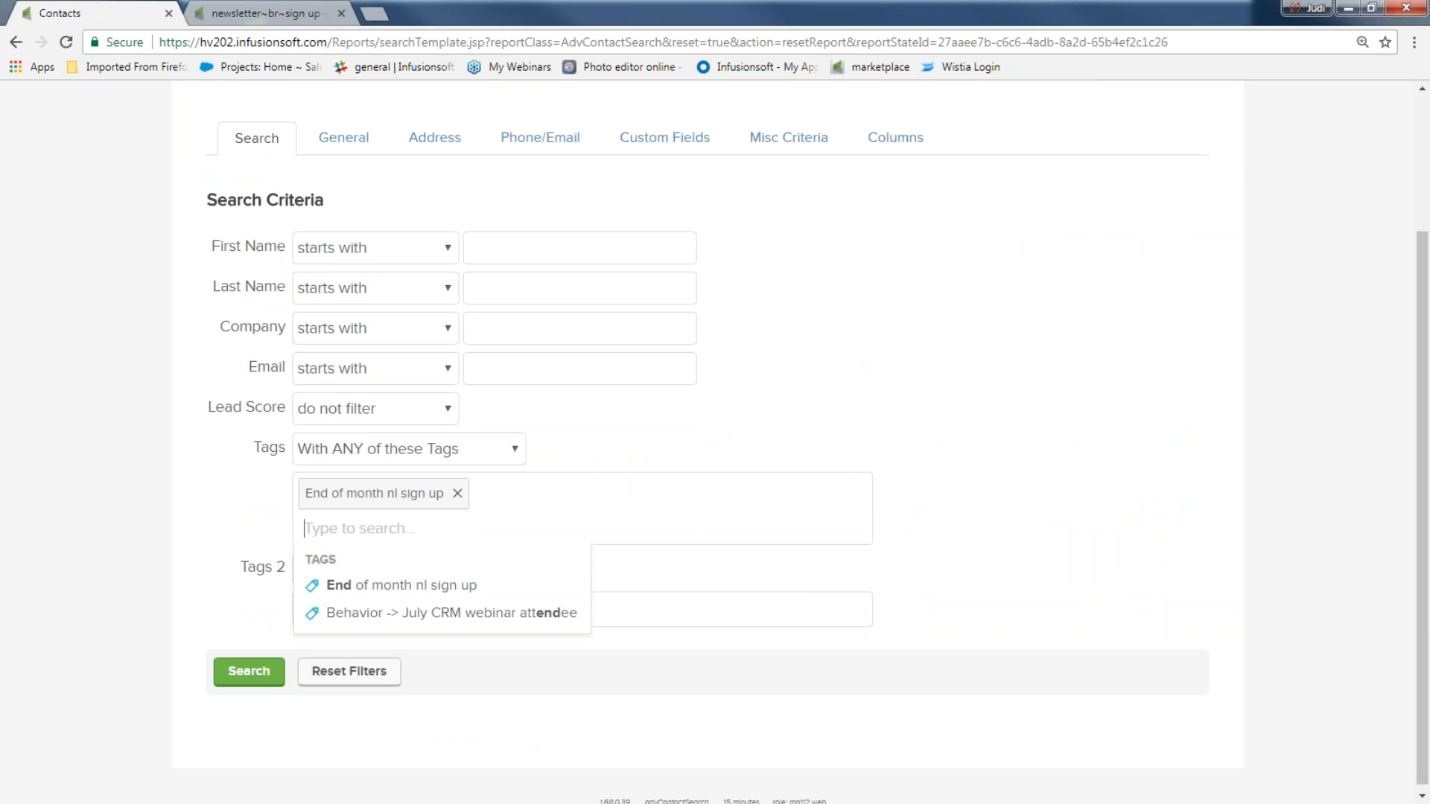
Step: Run the tag search, then go to the Campaign Builder's campaigns list
click(239, 674)
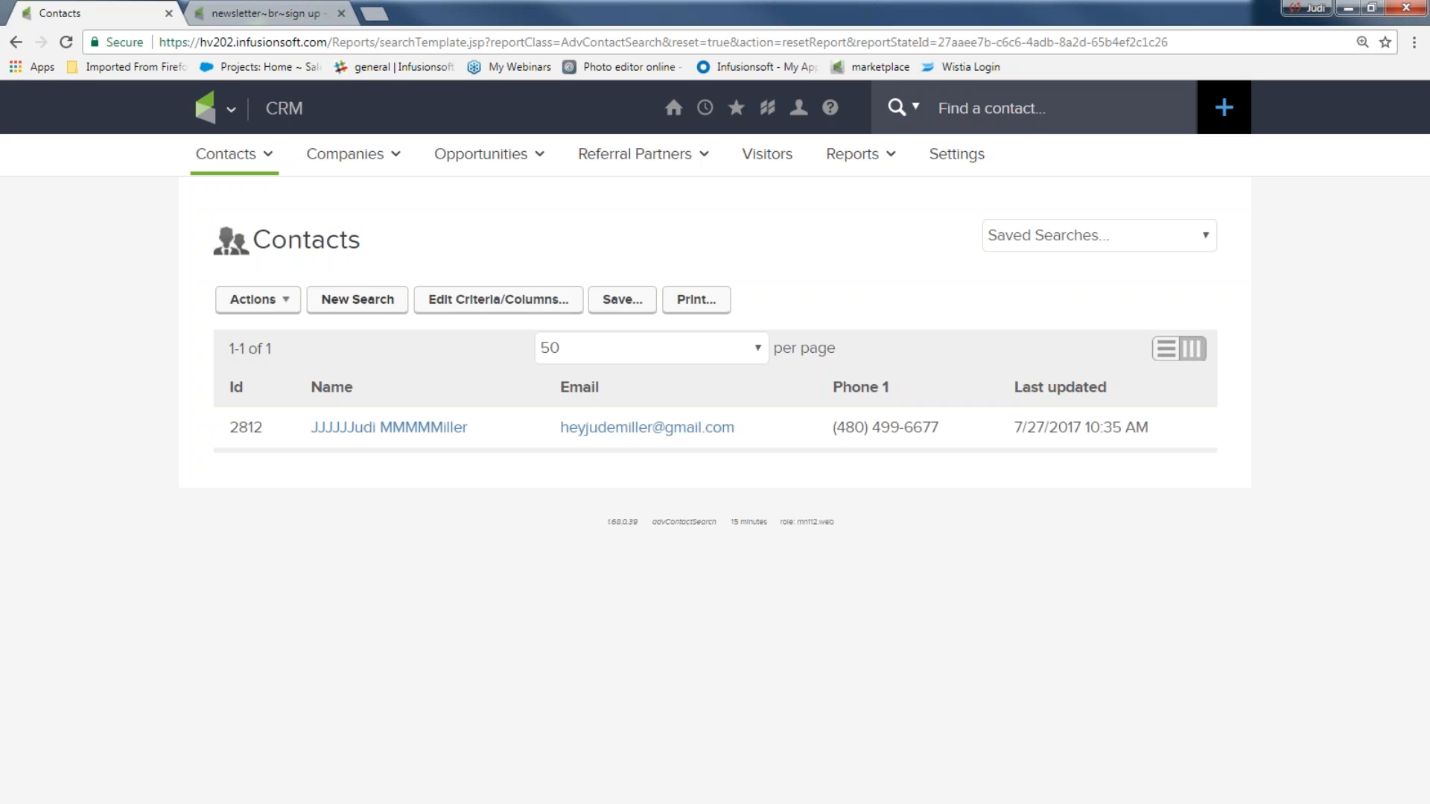
click(230, 108)
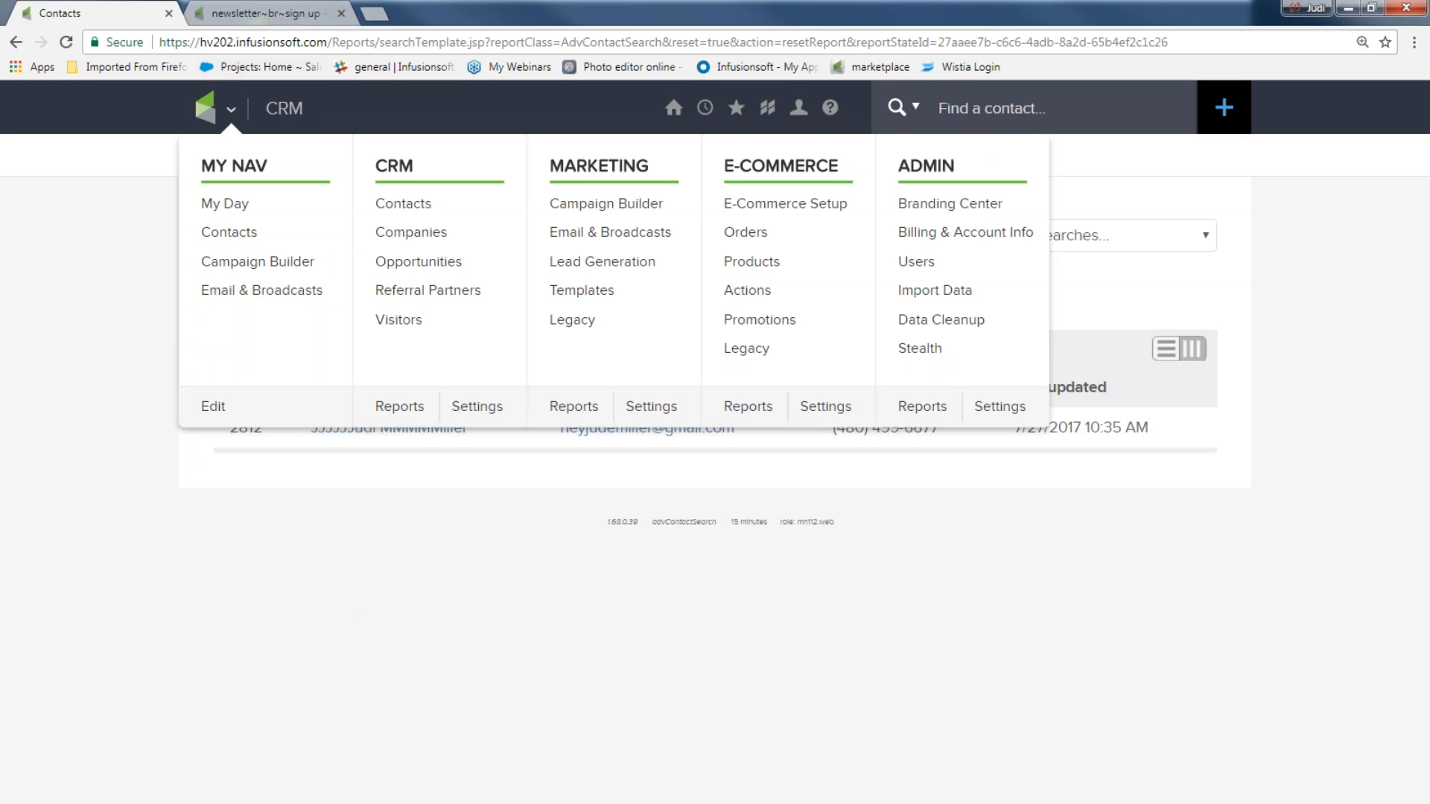
click(607, 203)
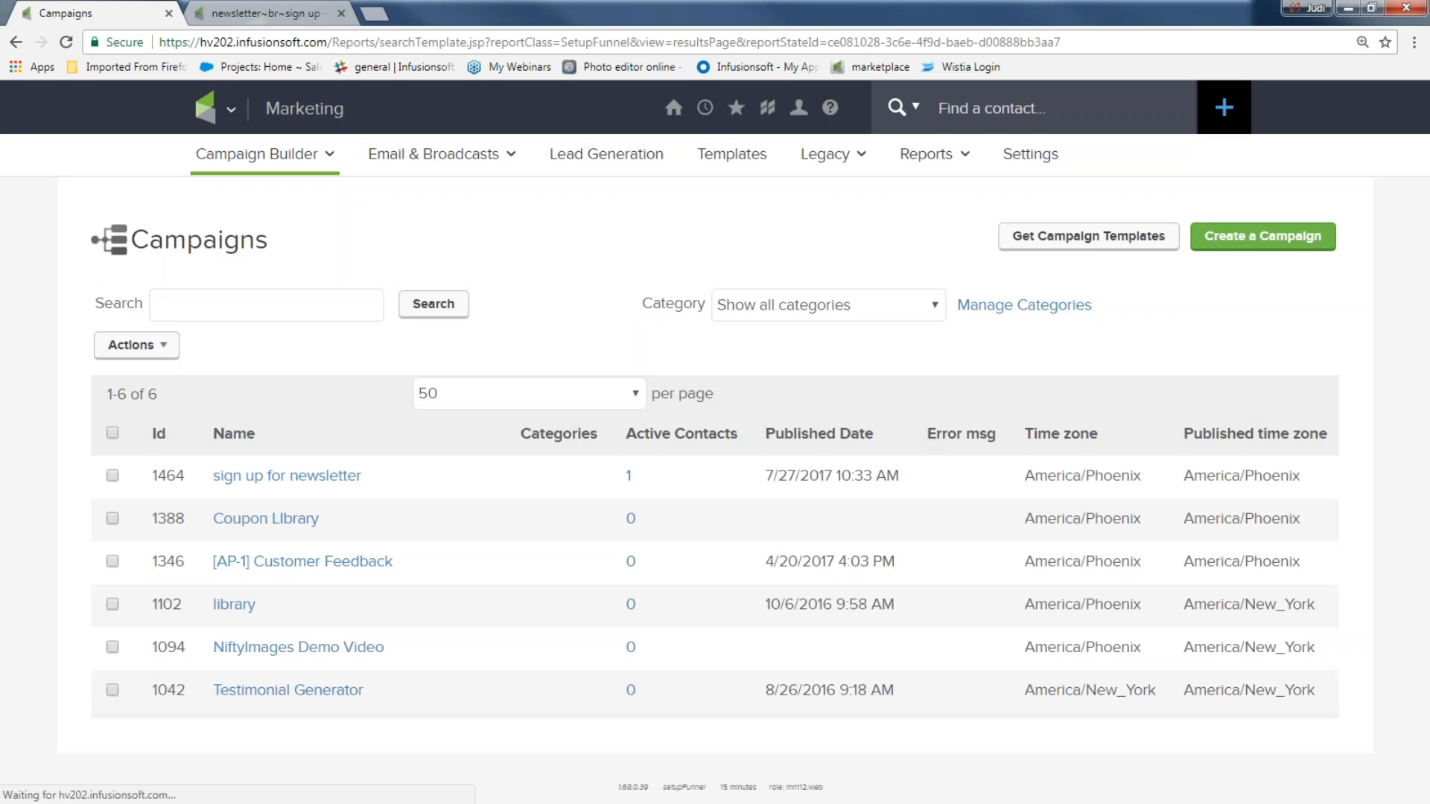
Step: Open the sign up for newsletter campaign and inspect the welcome and more sequence's steps
click(287, 476)
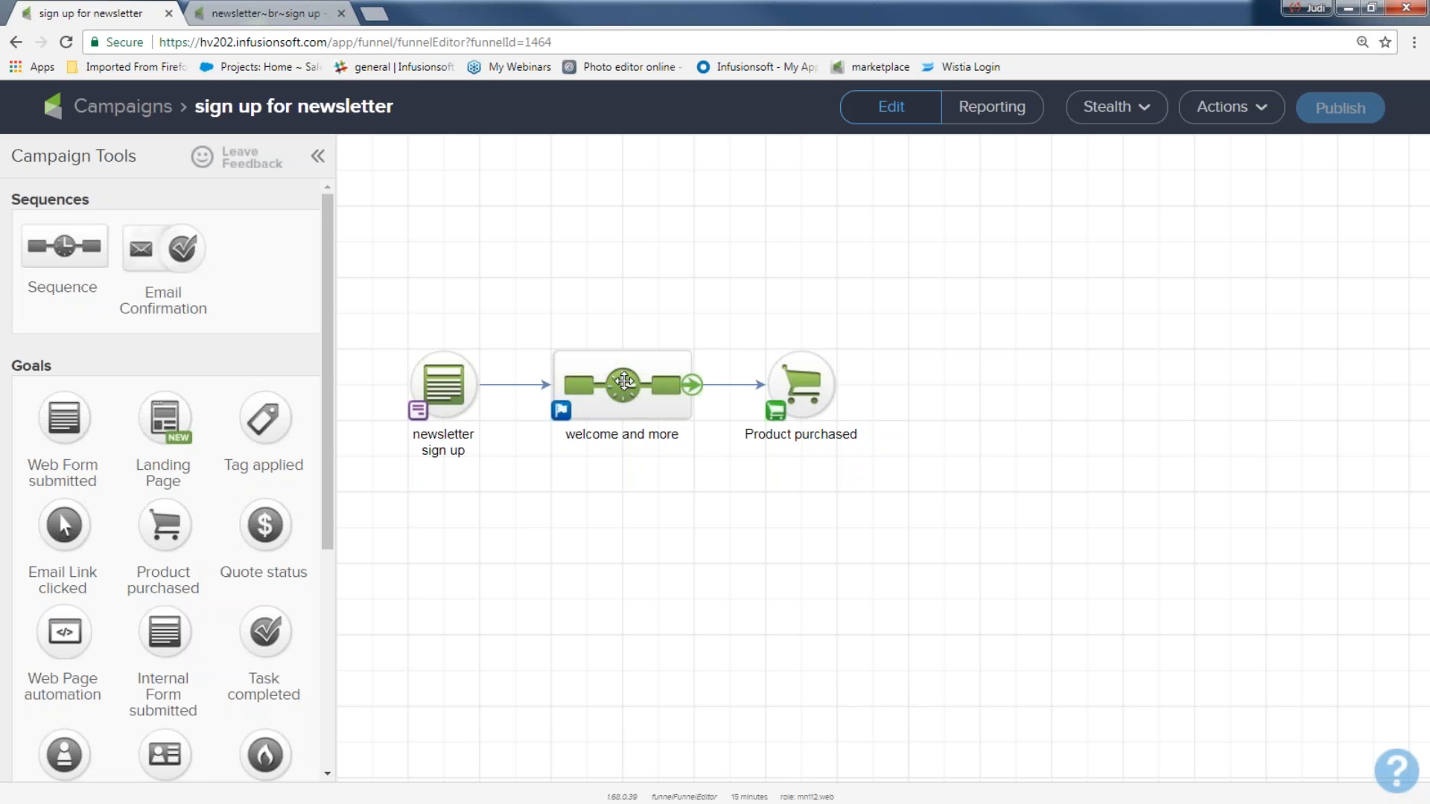
double_click(624, 381)
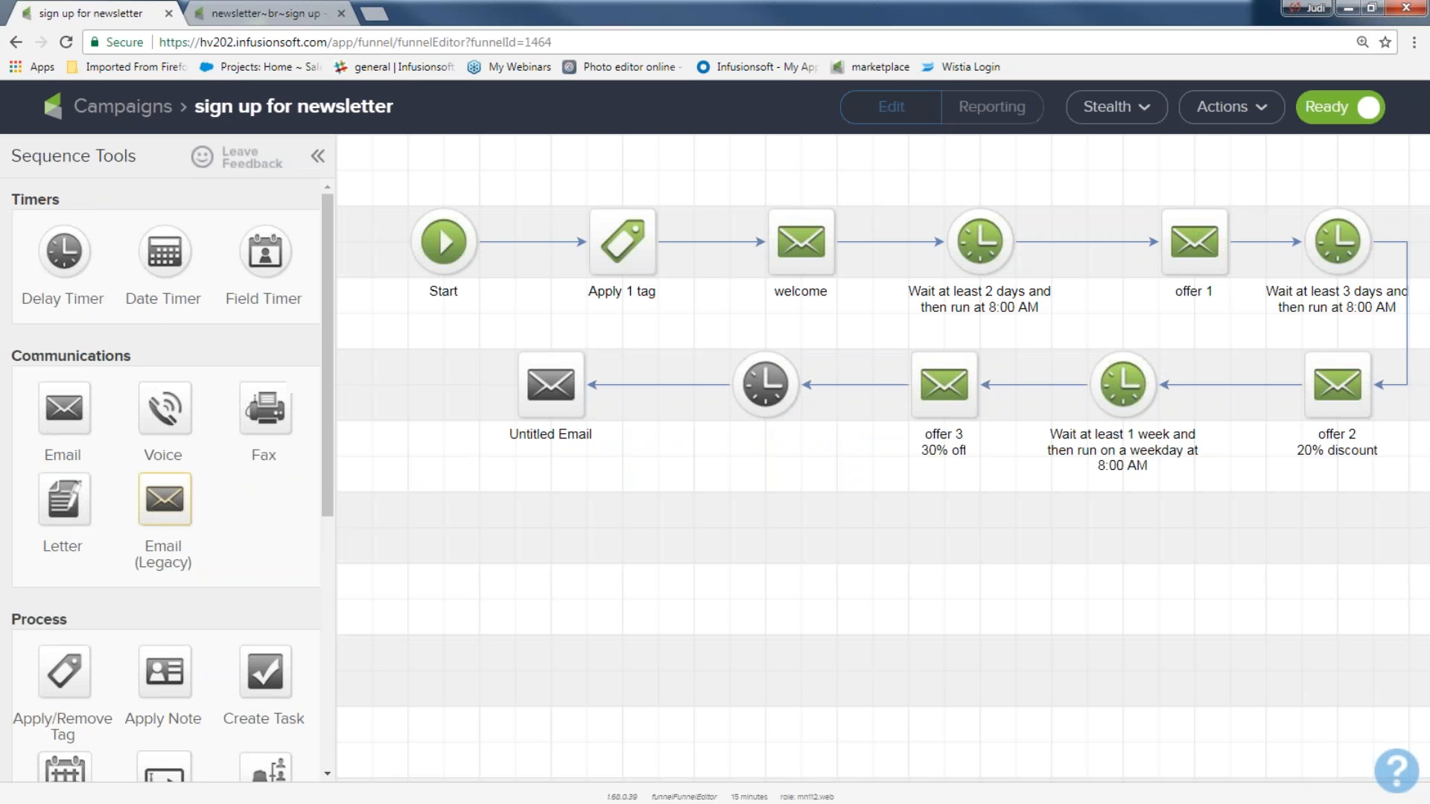
drag(548, 179, 652, 309)
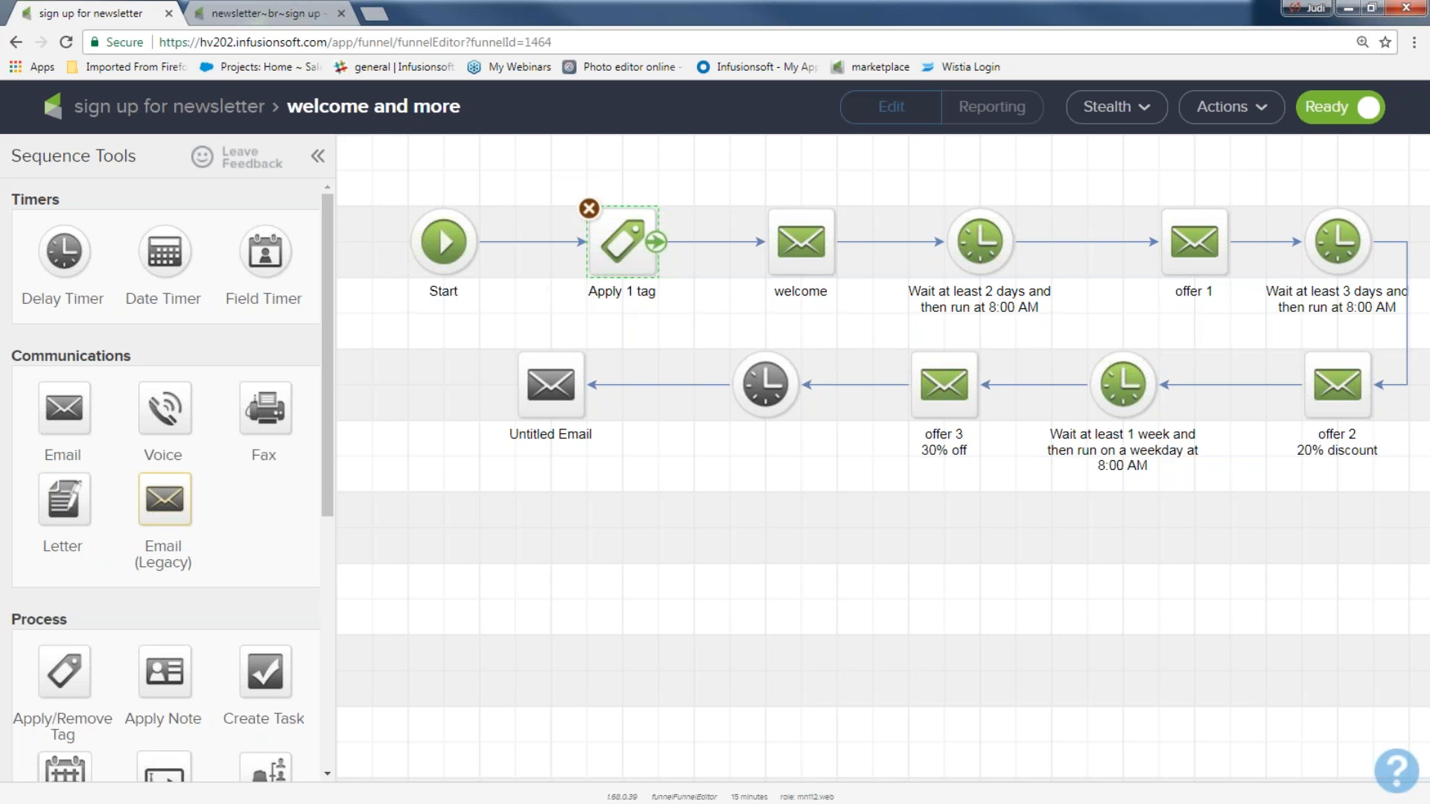
drag(689, 177, 870, 328)
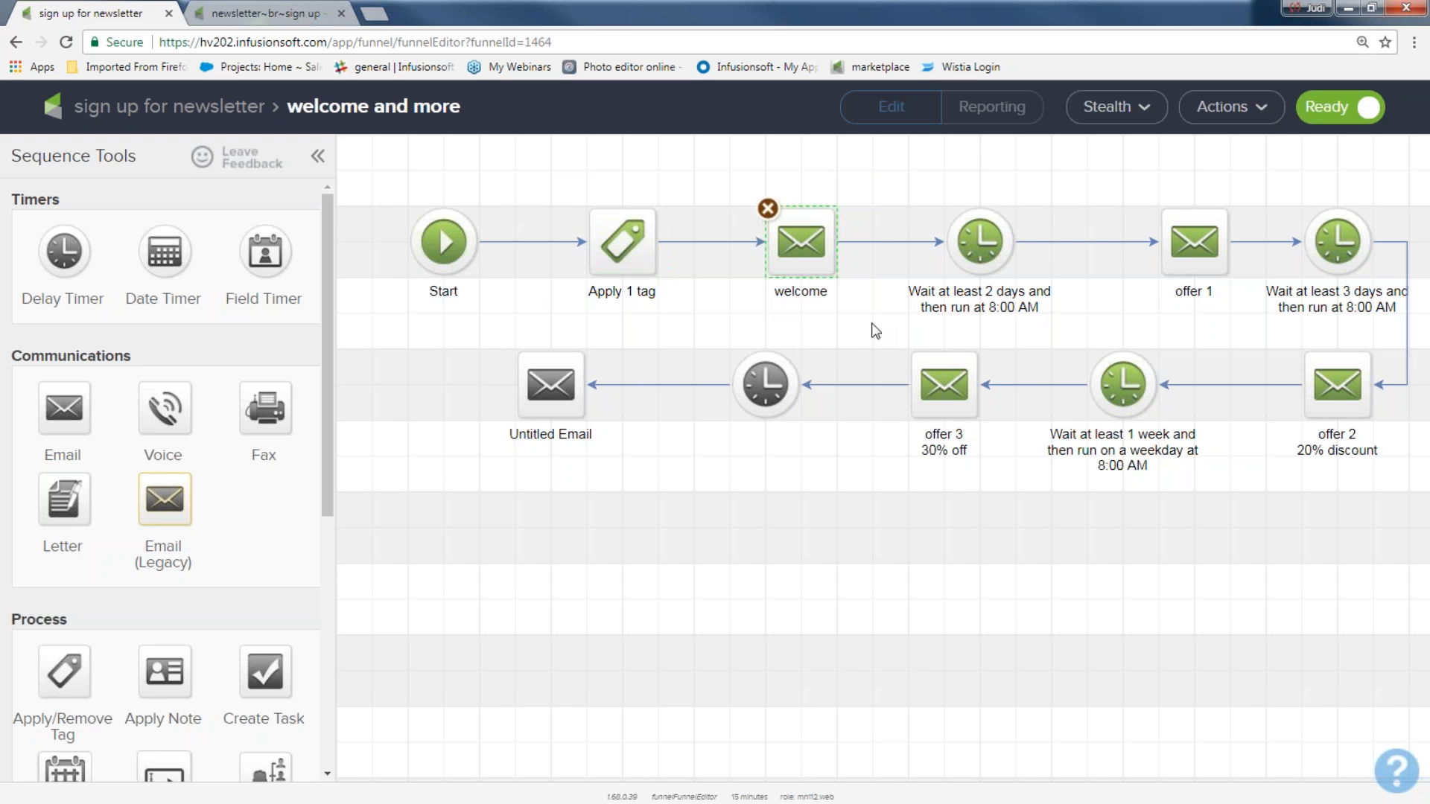
drag(894, 184, 1012, 313)
drag(1144, 174, 1394, 489)
drag(879, 333, 1002, 490)
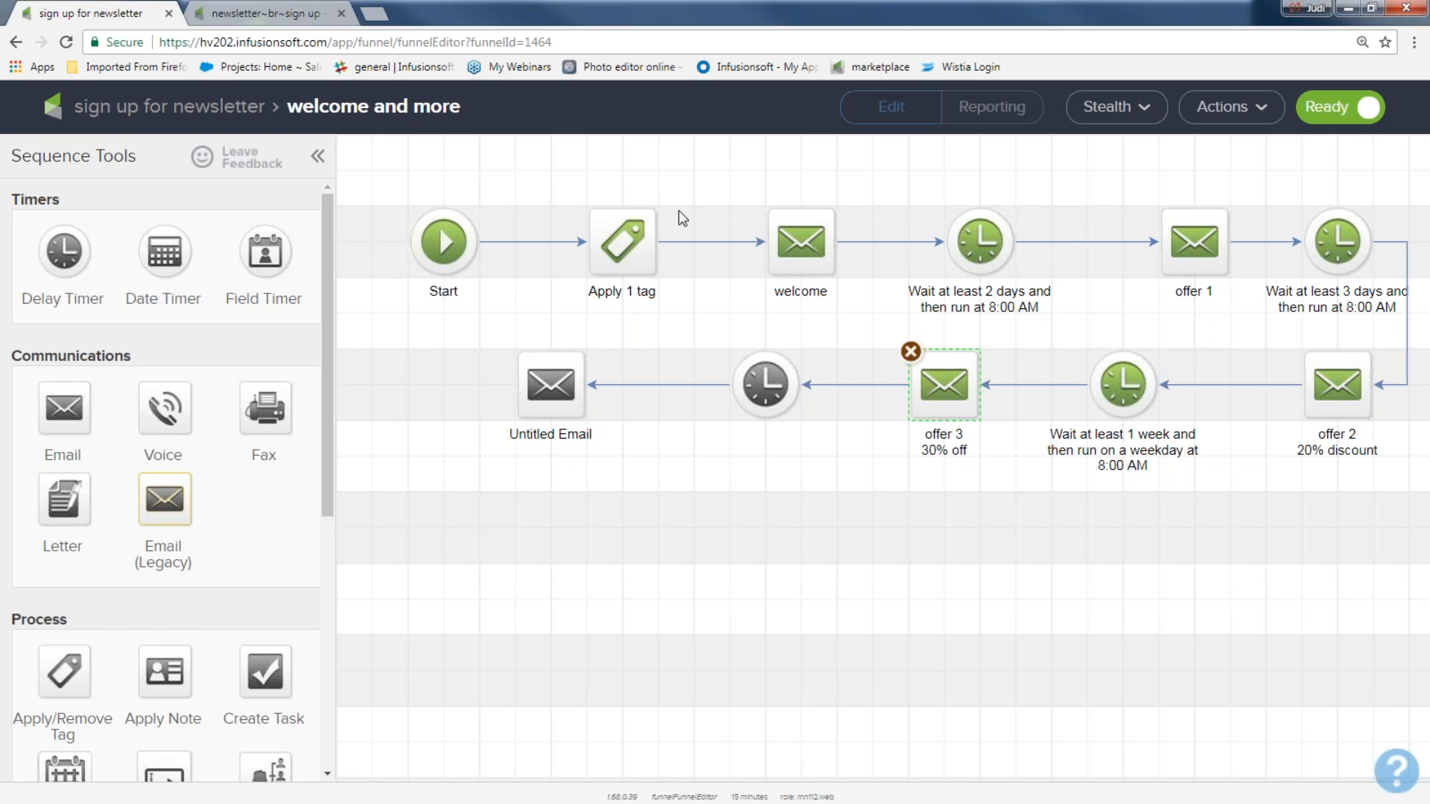
Step: Back on the canvas at 175% zoom, drag all three elements higher
click(178, 108)
key(ctrl+plus)
drag(539, 356, 1261, 679)
drag(929, 500, 929, 349)
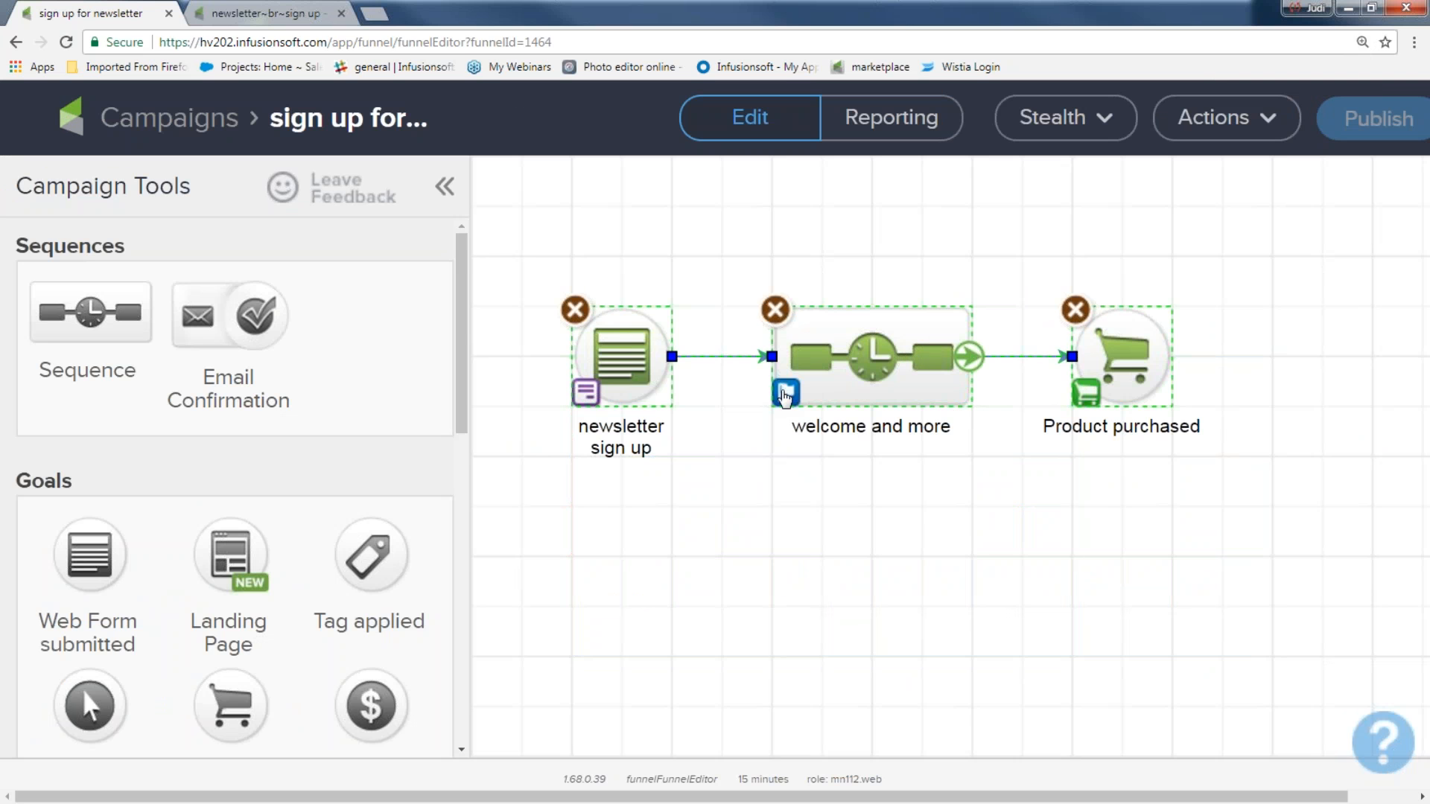
click(784, 394)
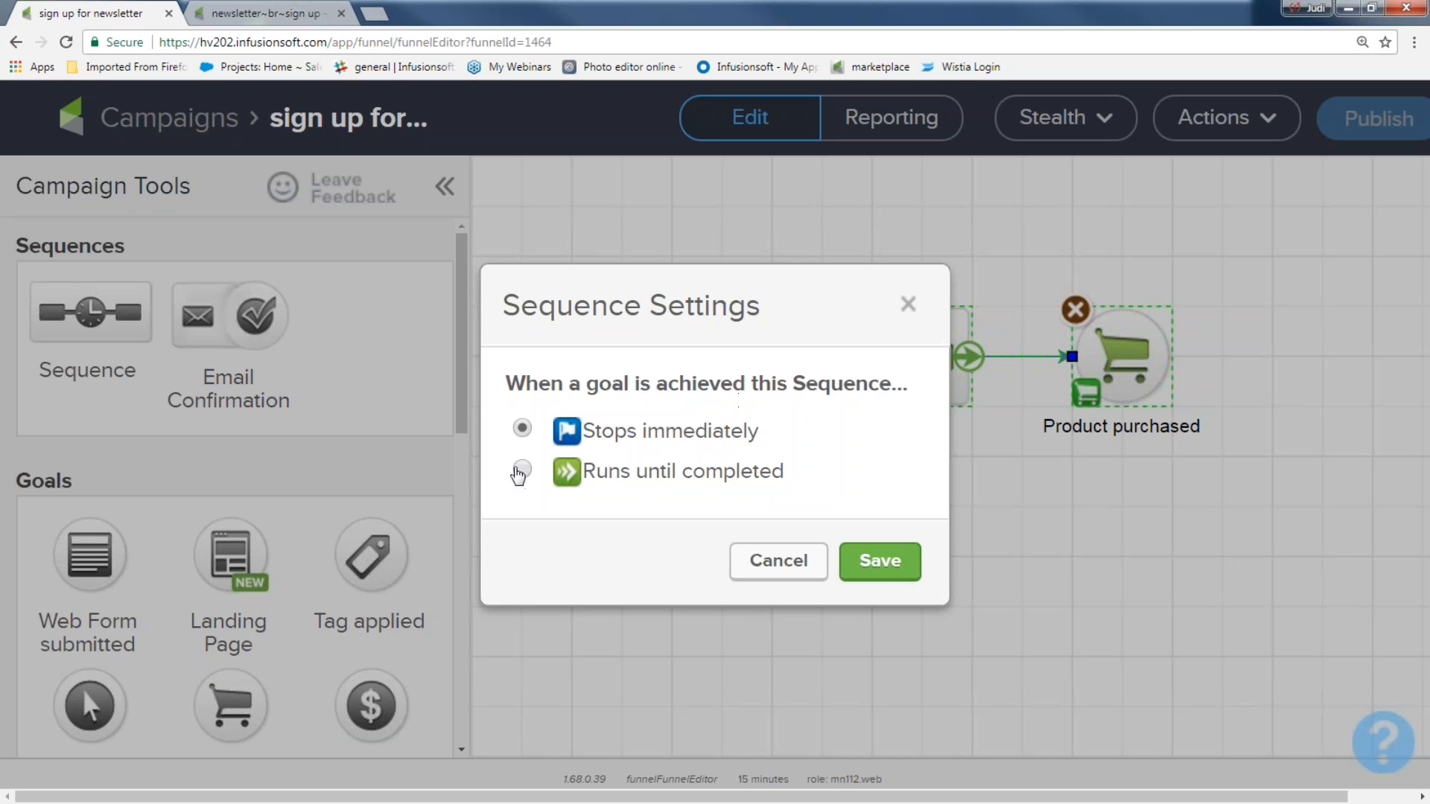
click(522, 471)
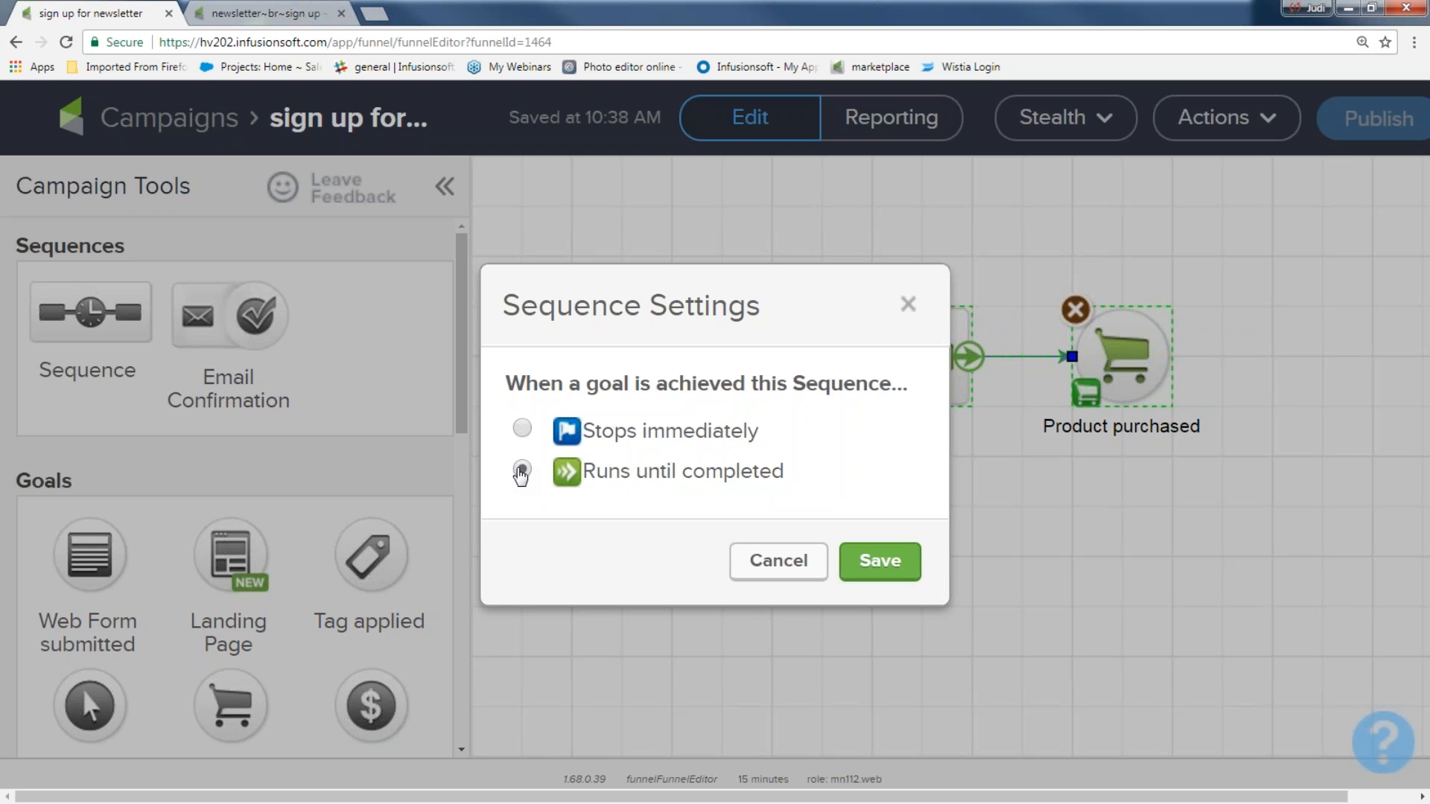
drag(1011, 257, 1132, 430)
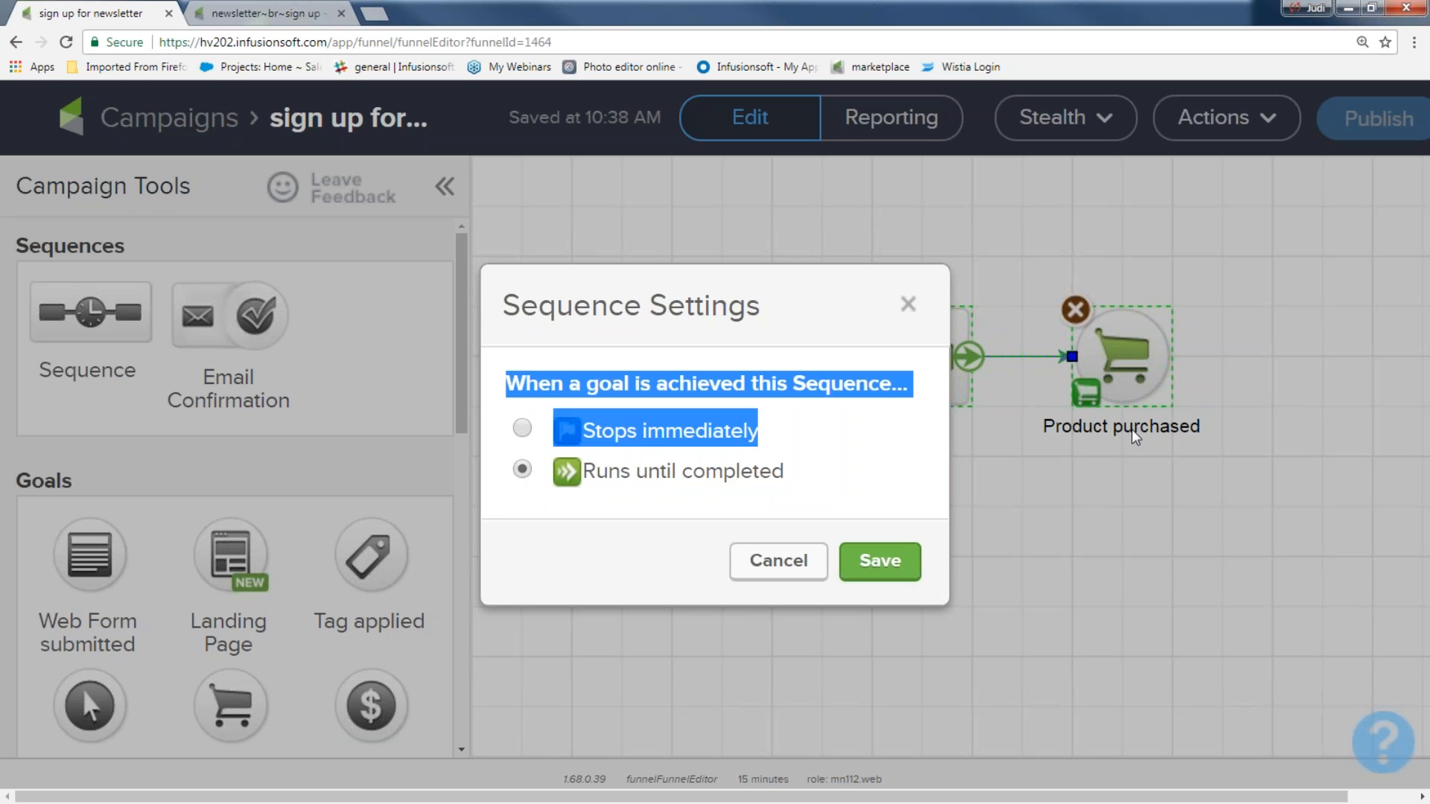
click(1131, 380)
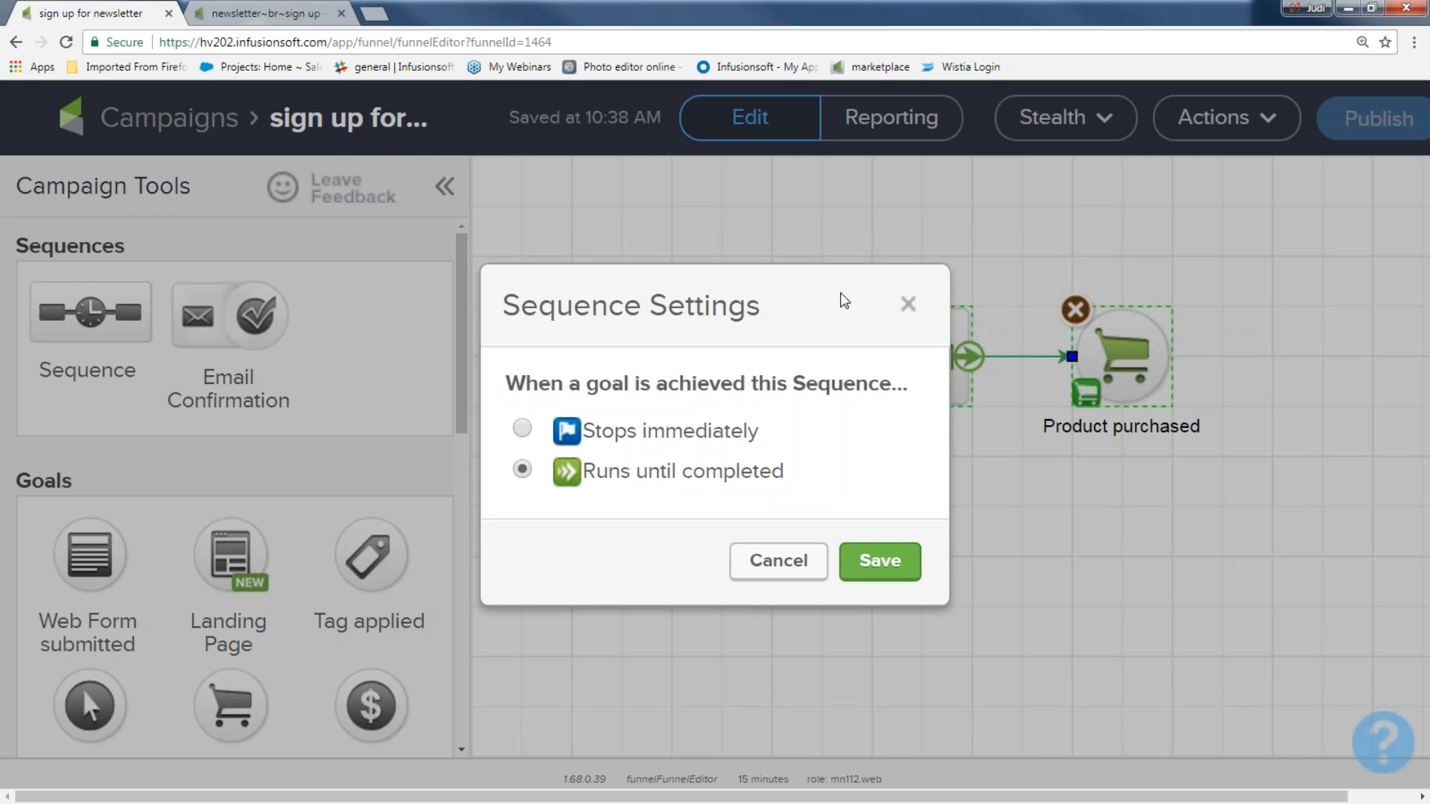
click(908, 308)
drag(738, 265, 1003, 497)
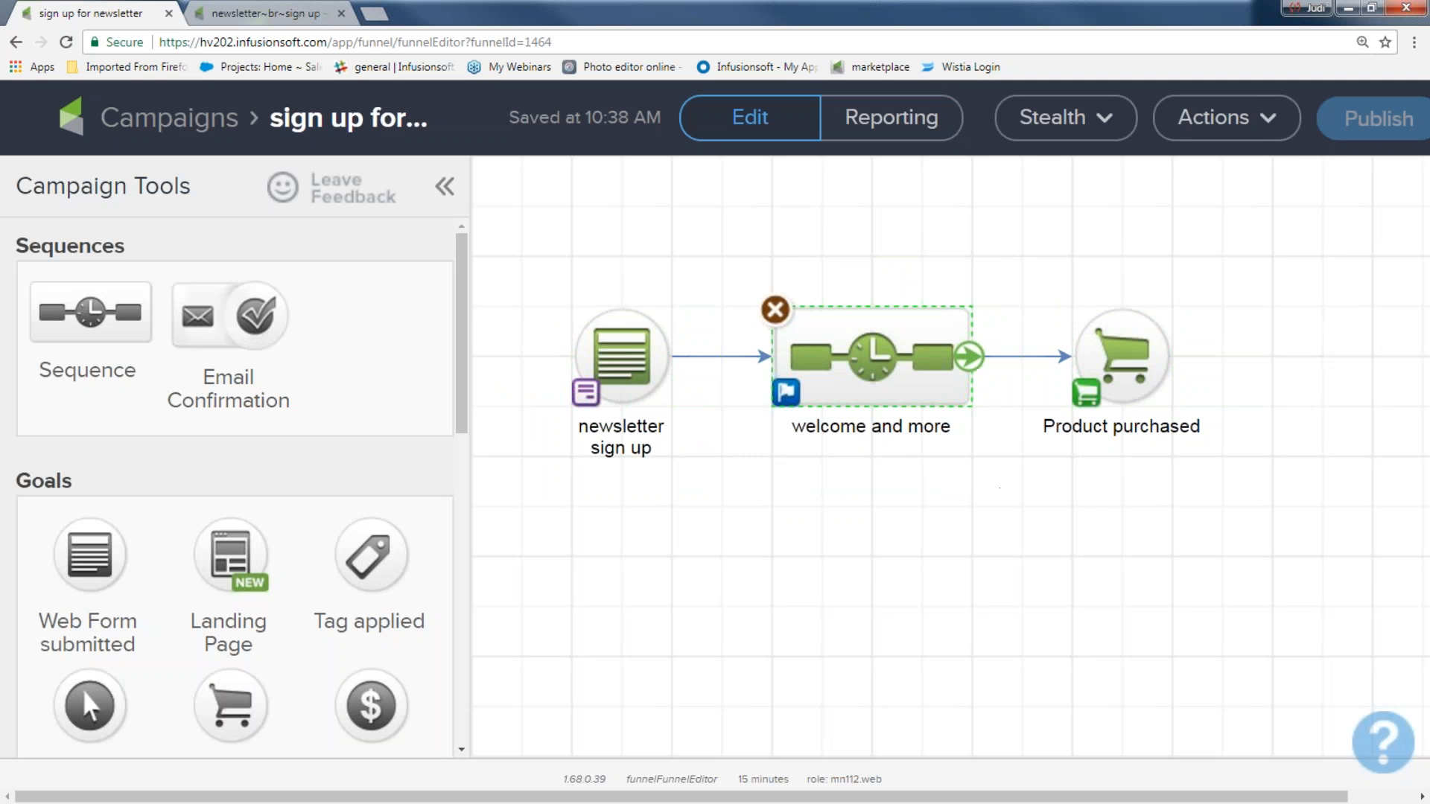
click(969, 357)
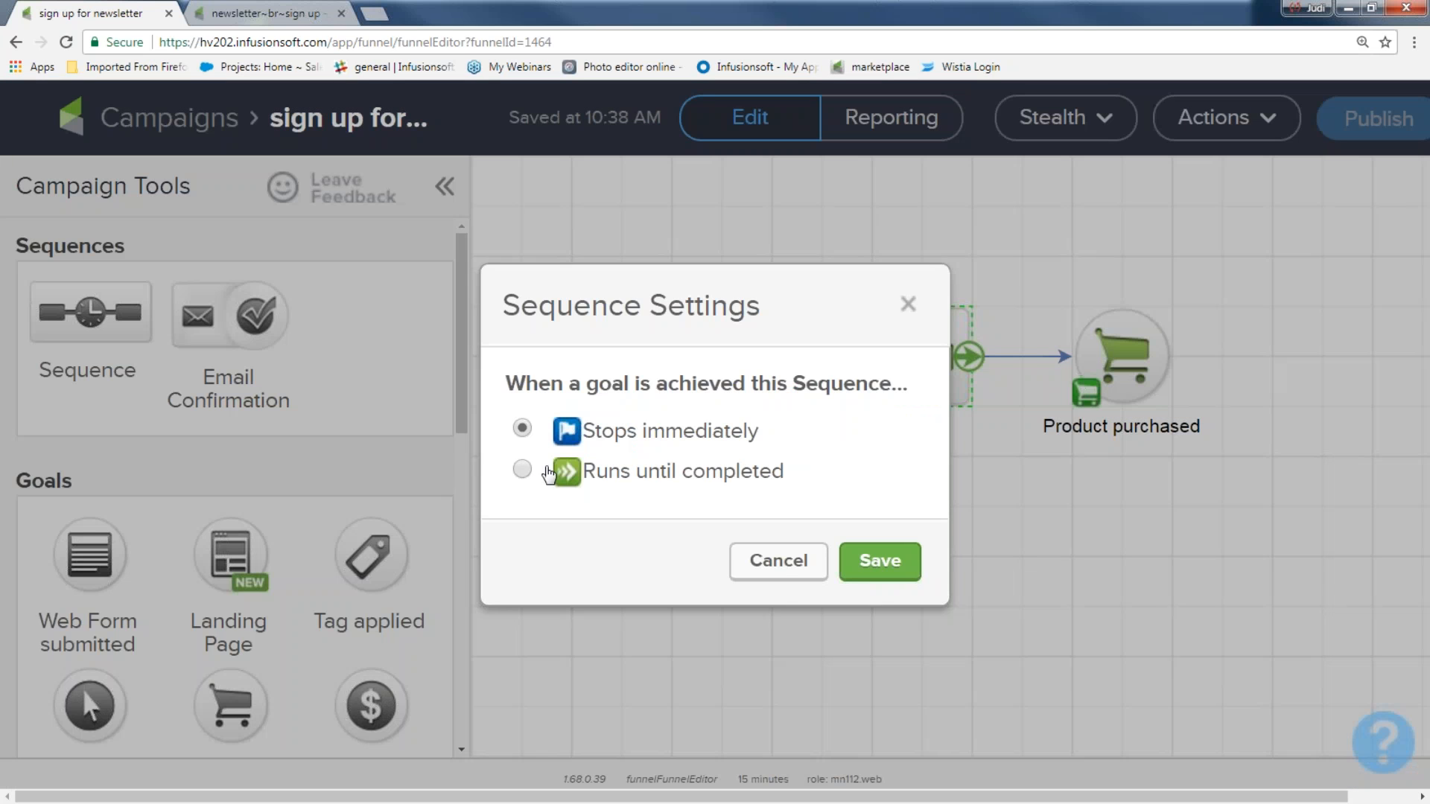
click(521, 476)
click(522, 428)
click(896, 573)
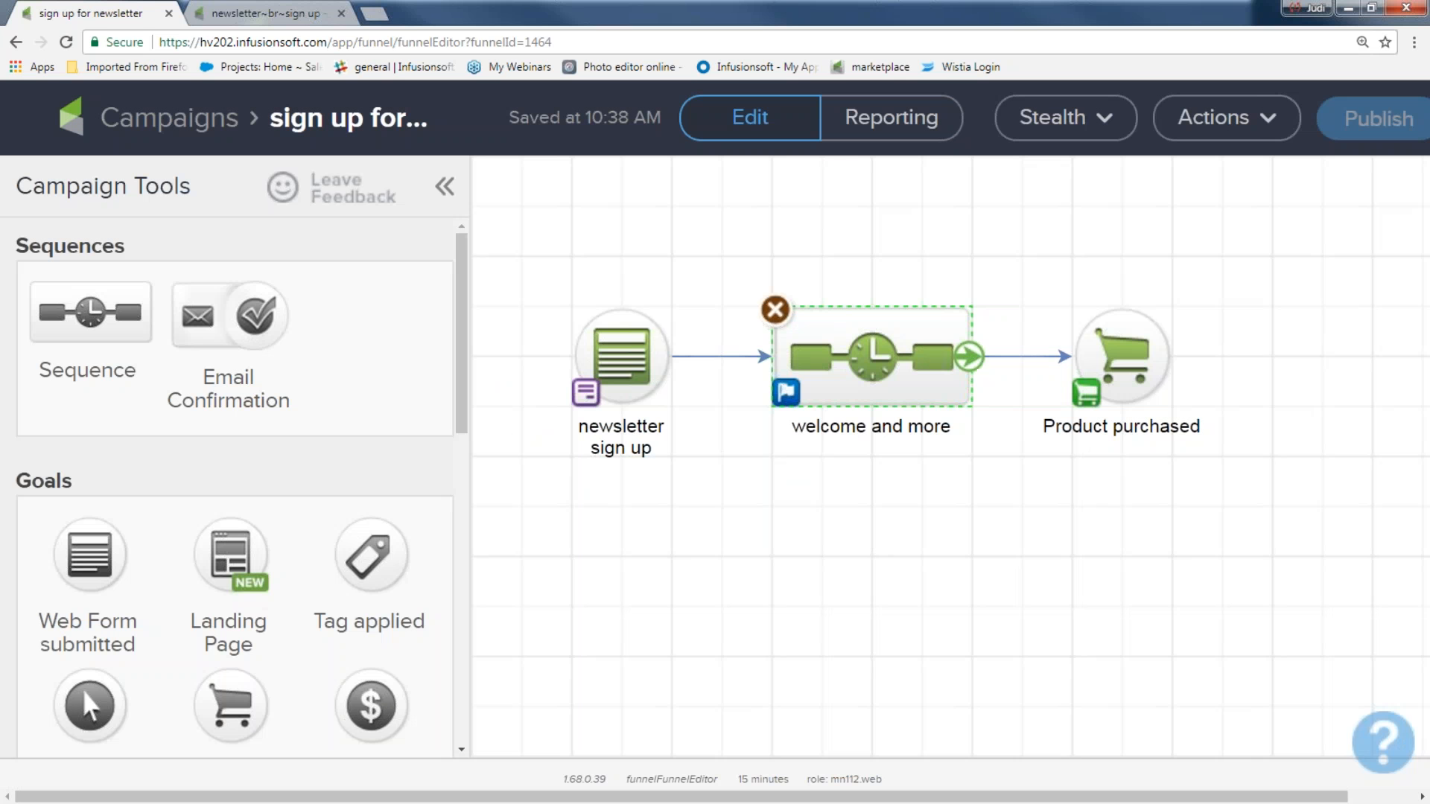
drag(1028, 226, 1282, 528)
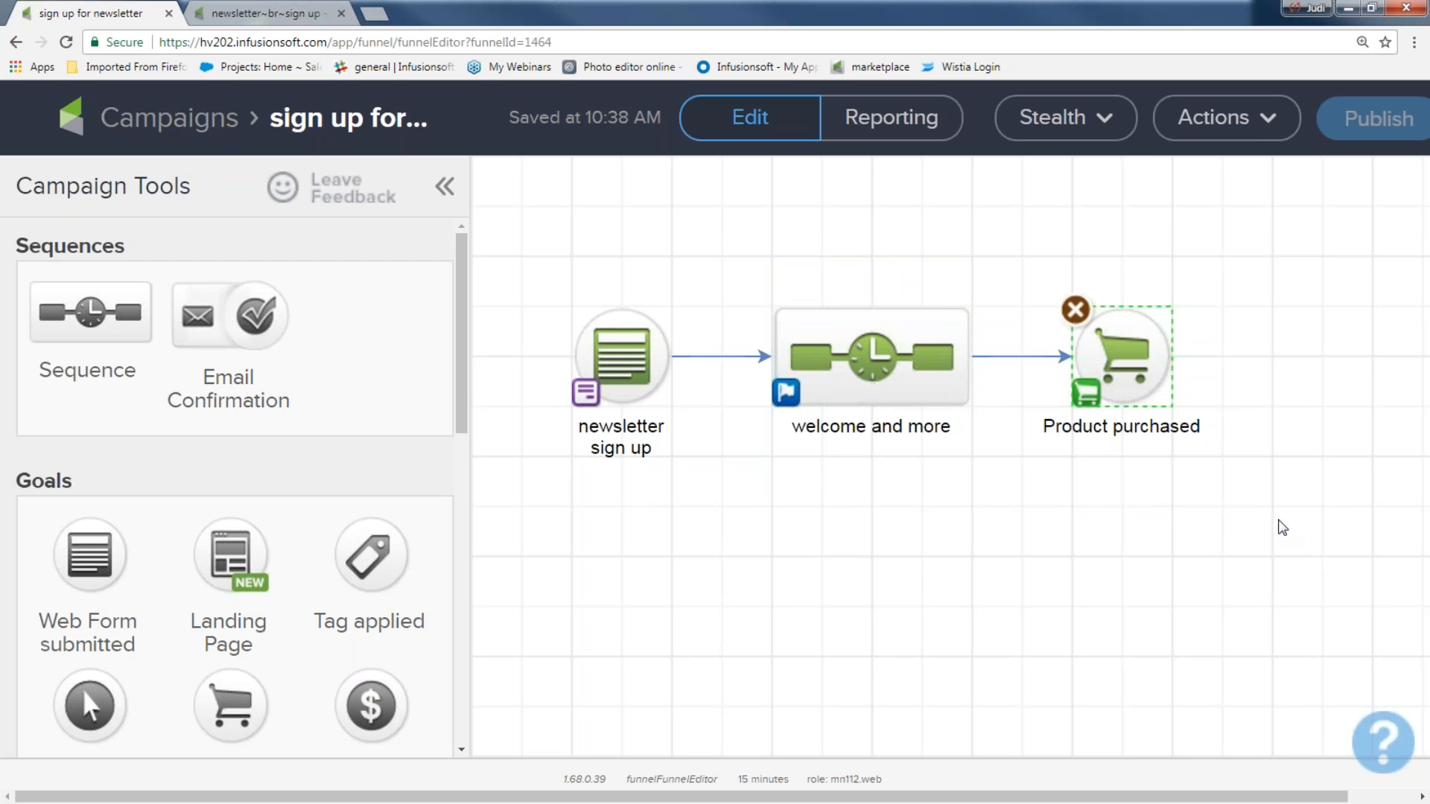
drag(718, 258, 1018, 517)
key(ctrl+minus)
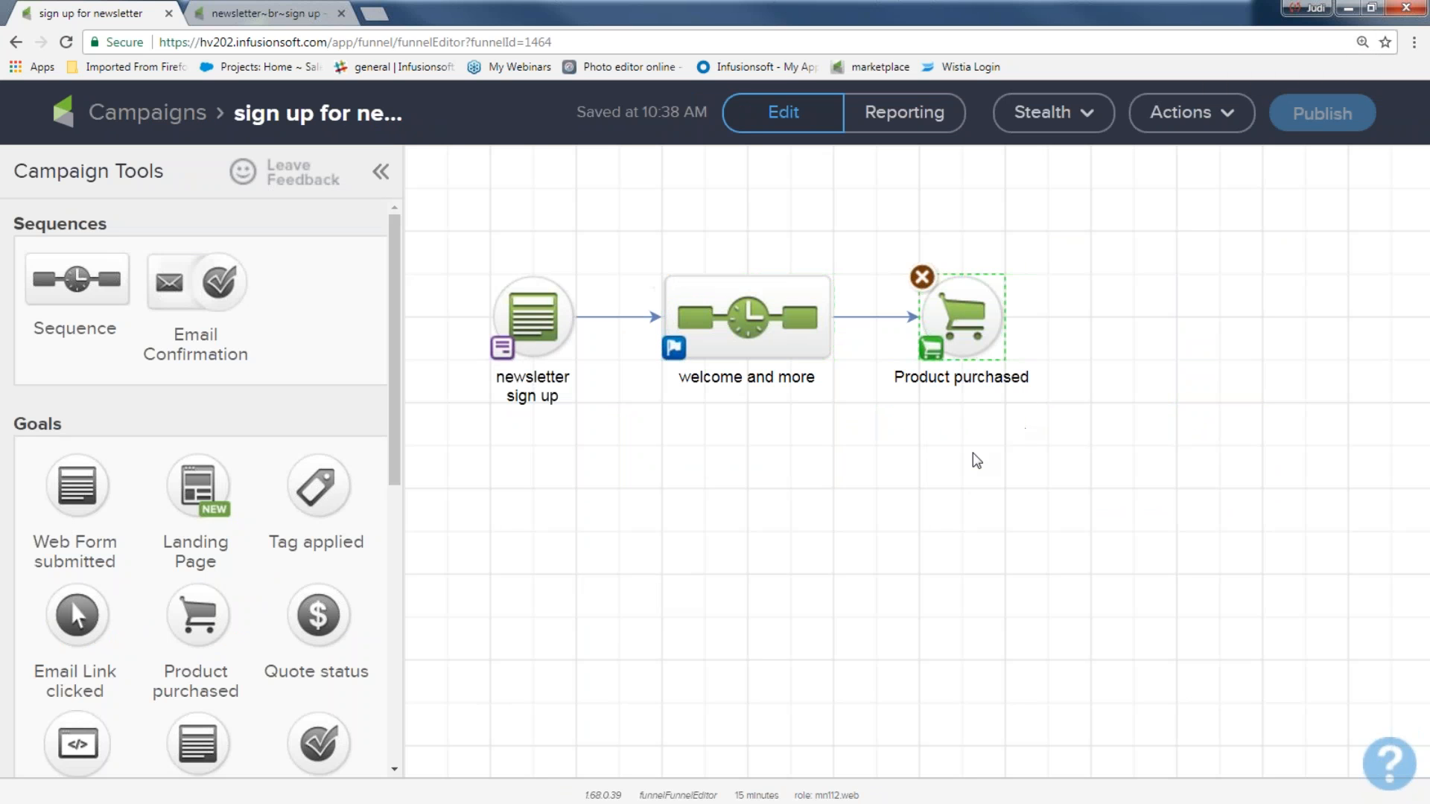
Step: Add a 'deliver product' sequence after Product purchased and place a tag step inside it
drag(103, 272, 1164, 266)
drag(1007, 326, 1185, 319)
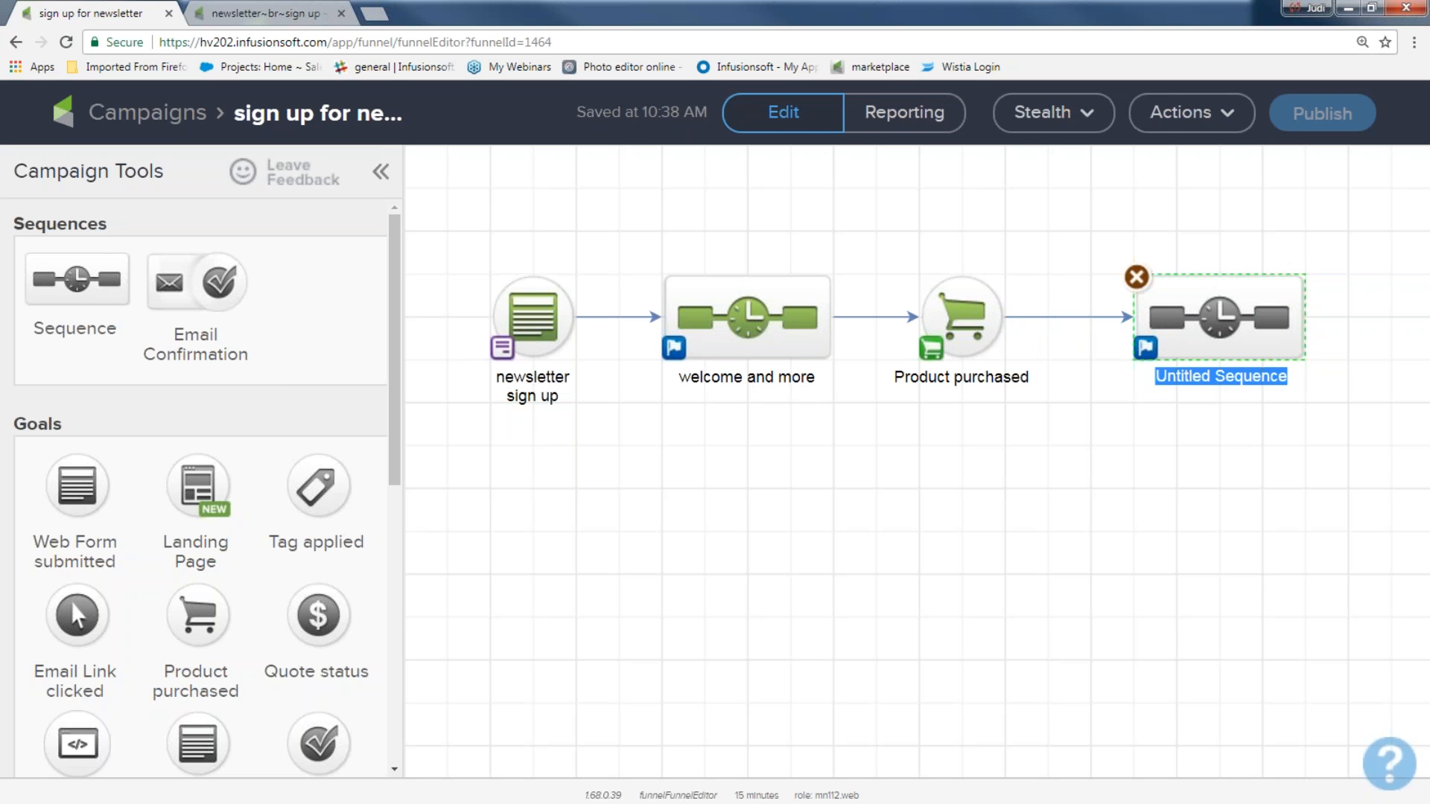
text(de)
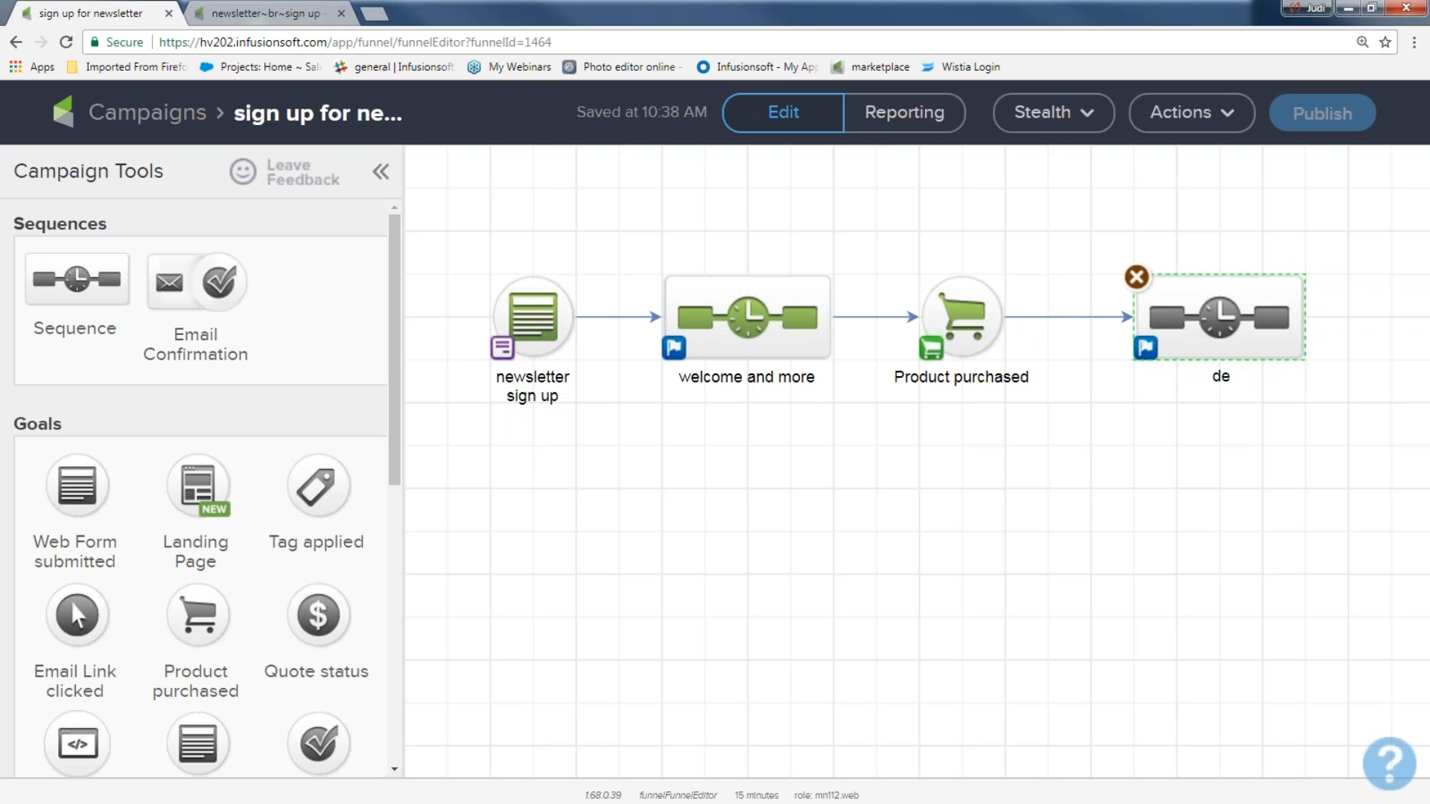
text(liver product)
double_click(1243, 326)
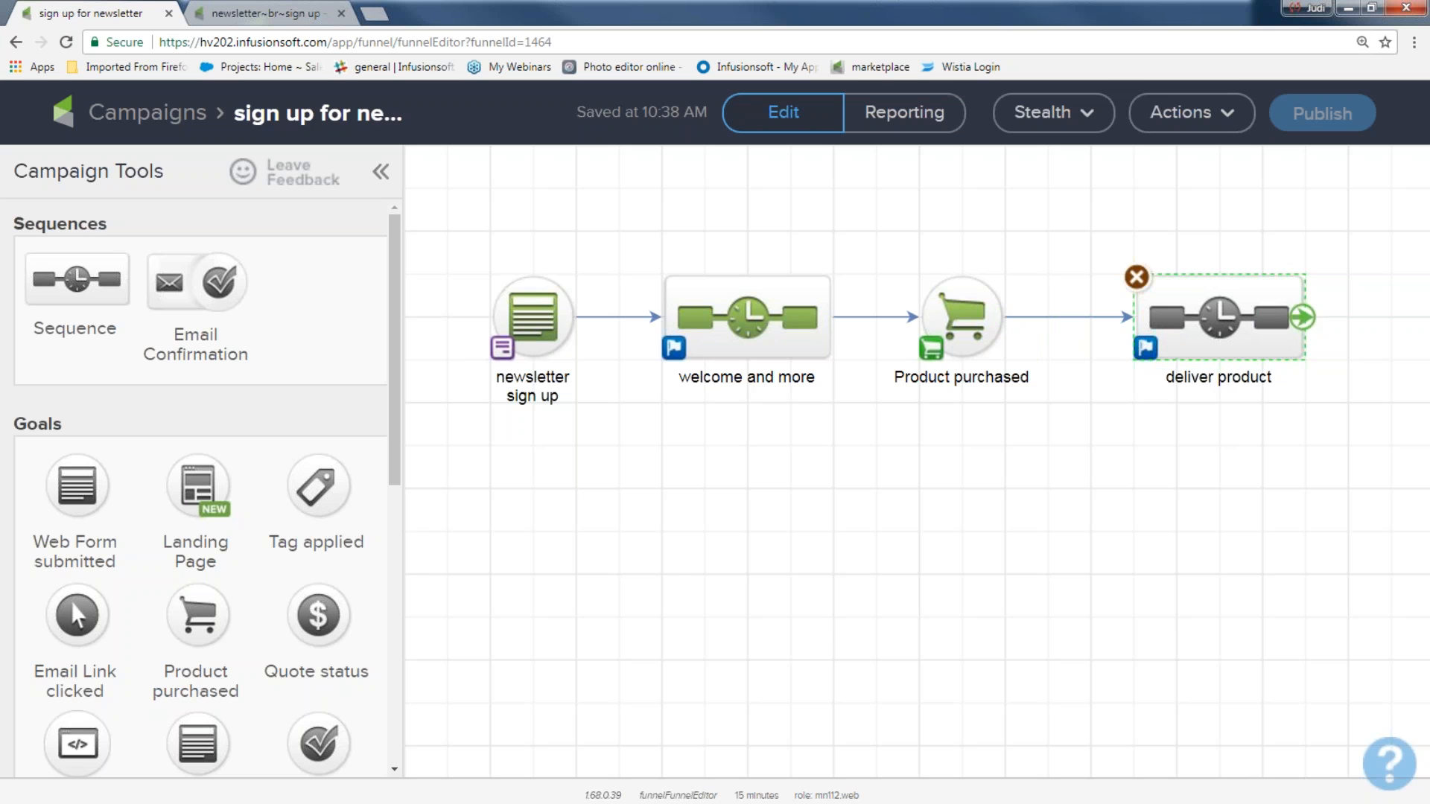
scroll(198, 639, down, 3)
drag(77, 523, 693, 284)
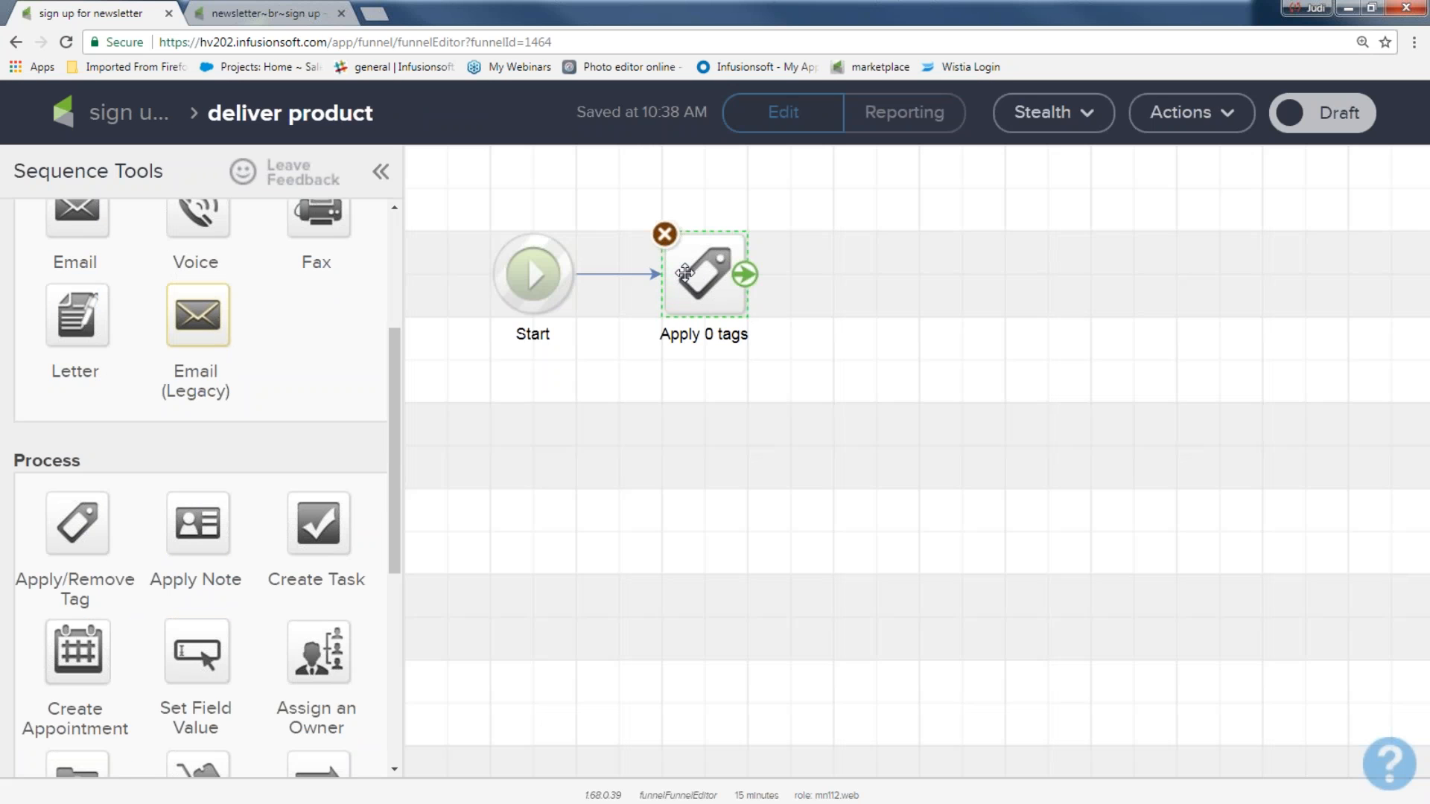
Step: Set the tag step to apply the Customer Tags -> Customer tag
double_click(694, 283)
click(678, 439)
text(cus)
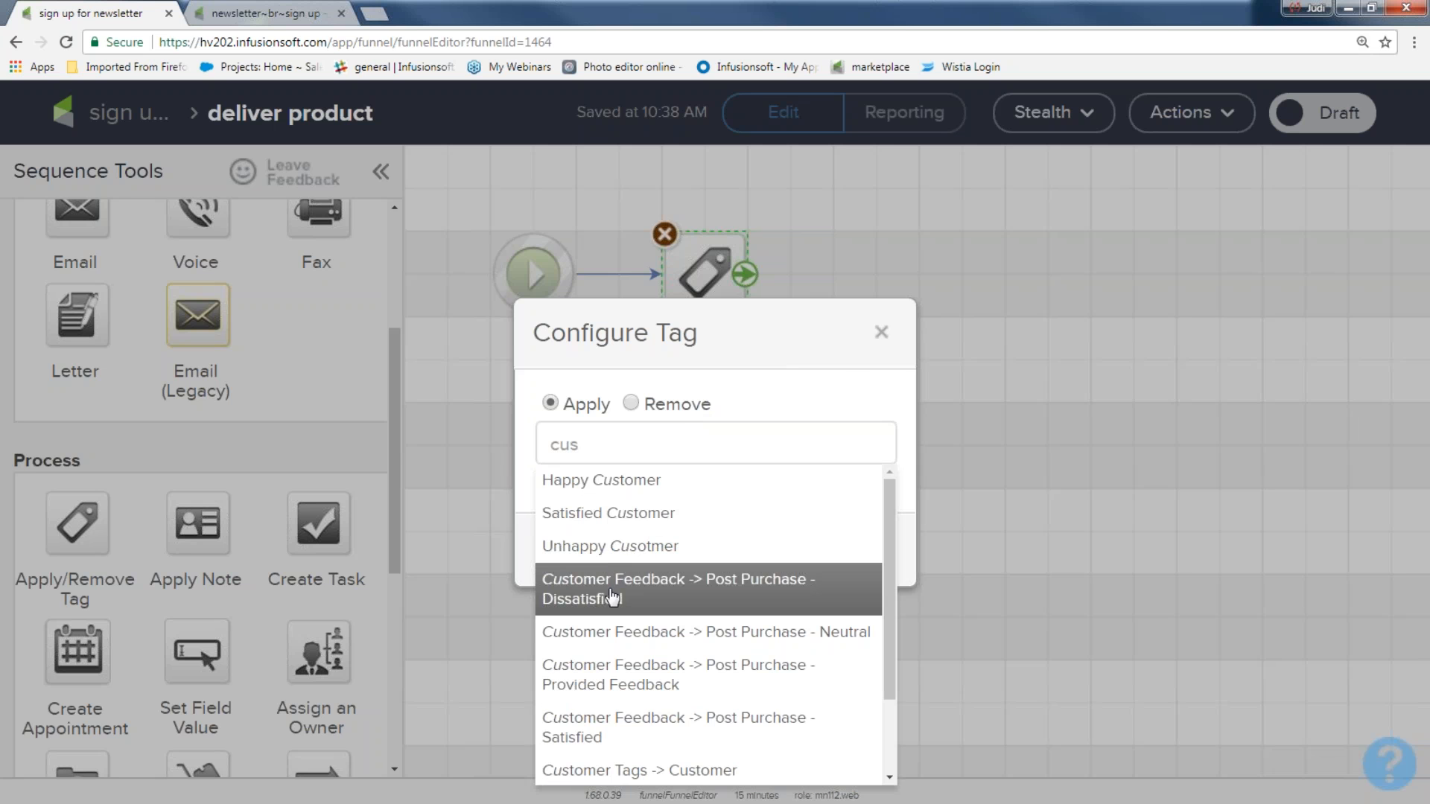
click(618, 770)
click(848, 567)
Step: Add an email after the tag step, mark the sequence Ready, and return to the campaign
scroll(143, 603, up, 4)
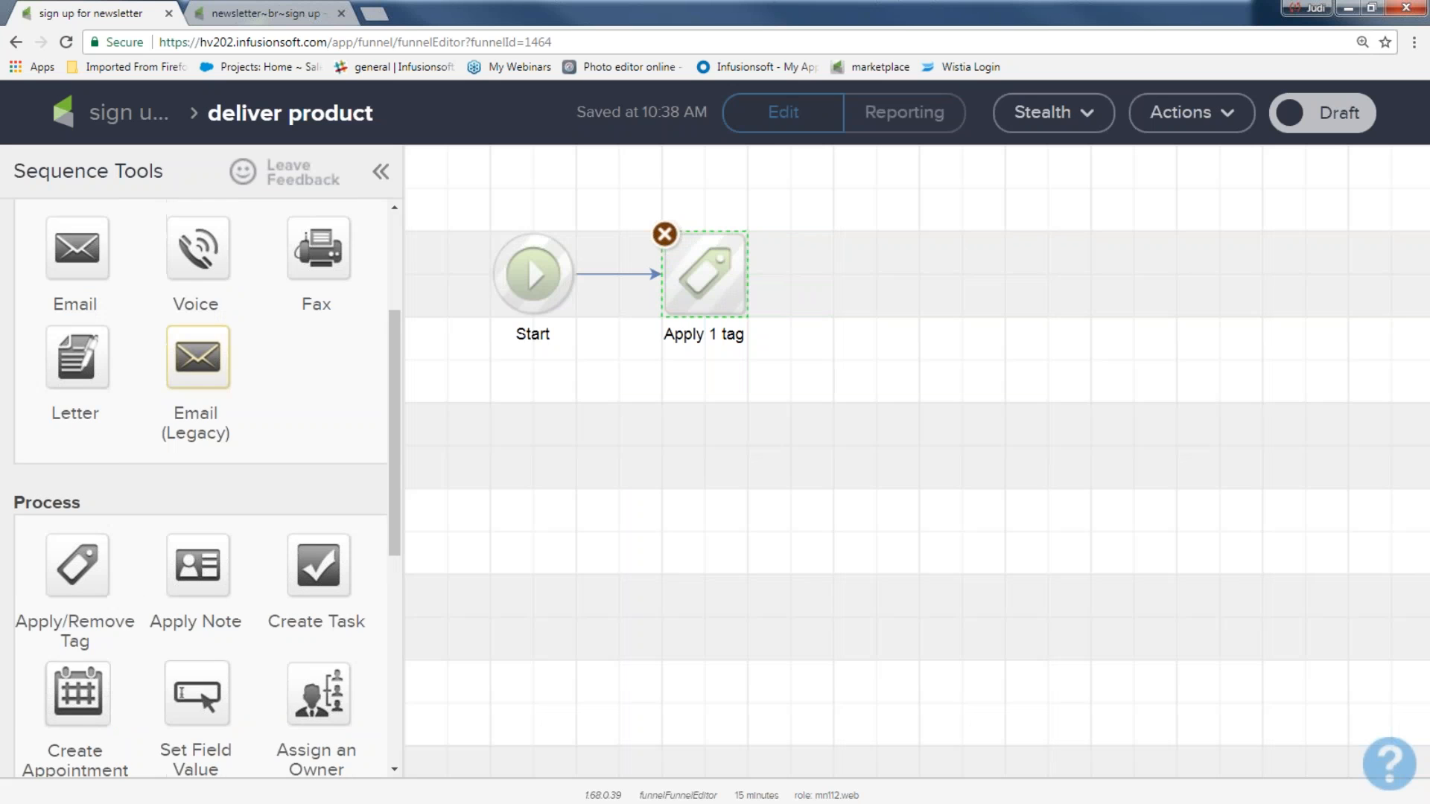
drag(77, 477, 846, 269)
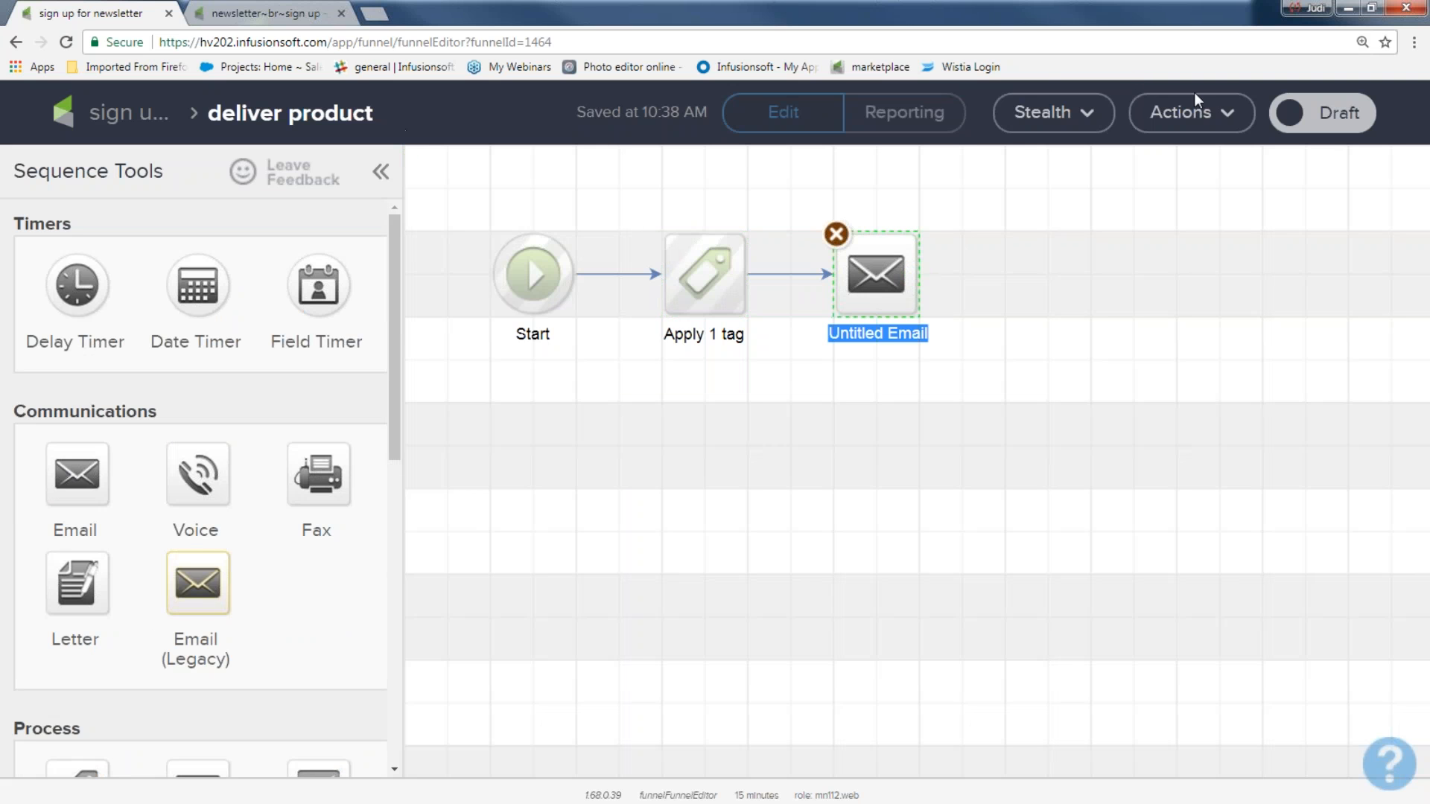
click(1248, 168)
click(1334, 120)
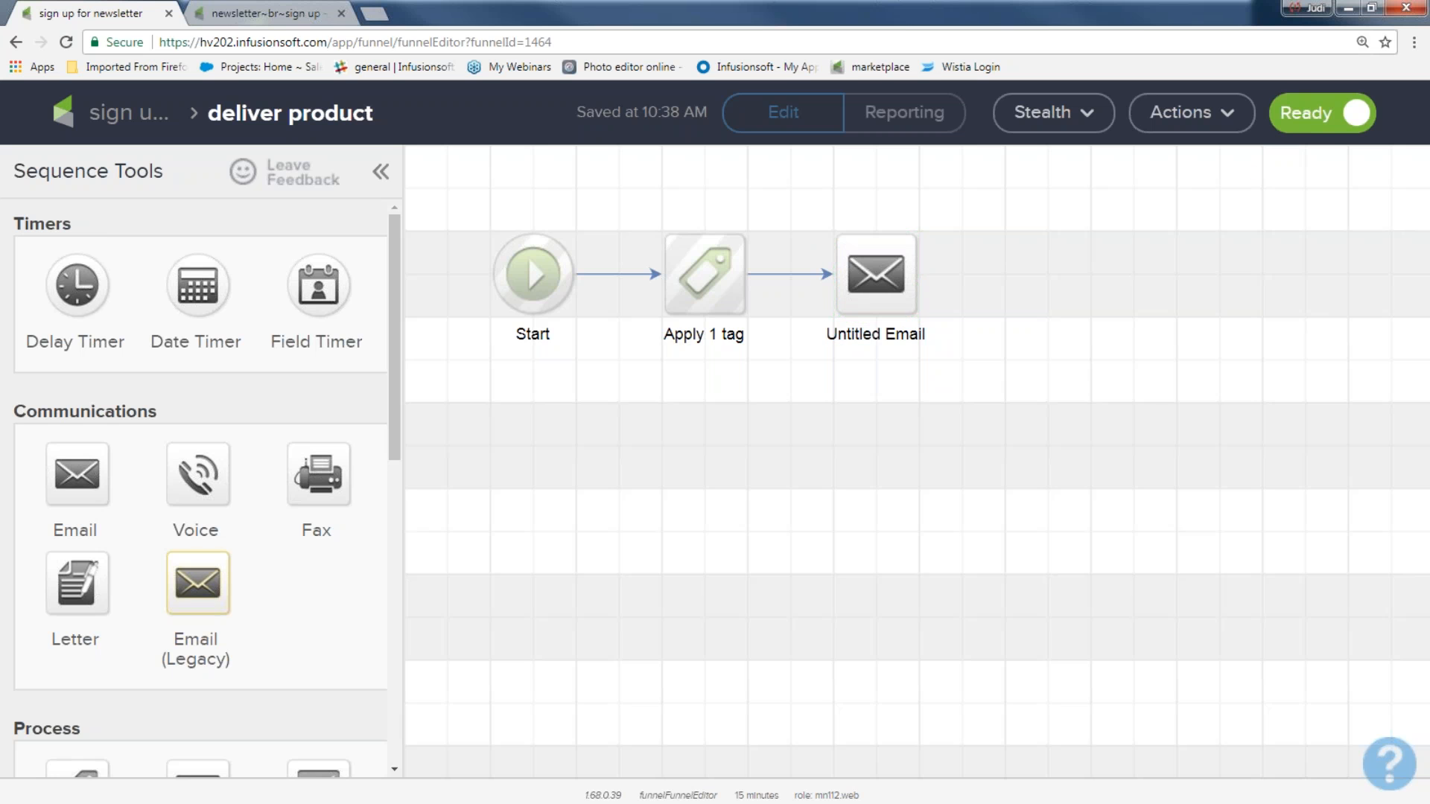
click(105, 119)
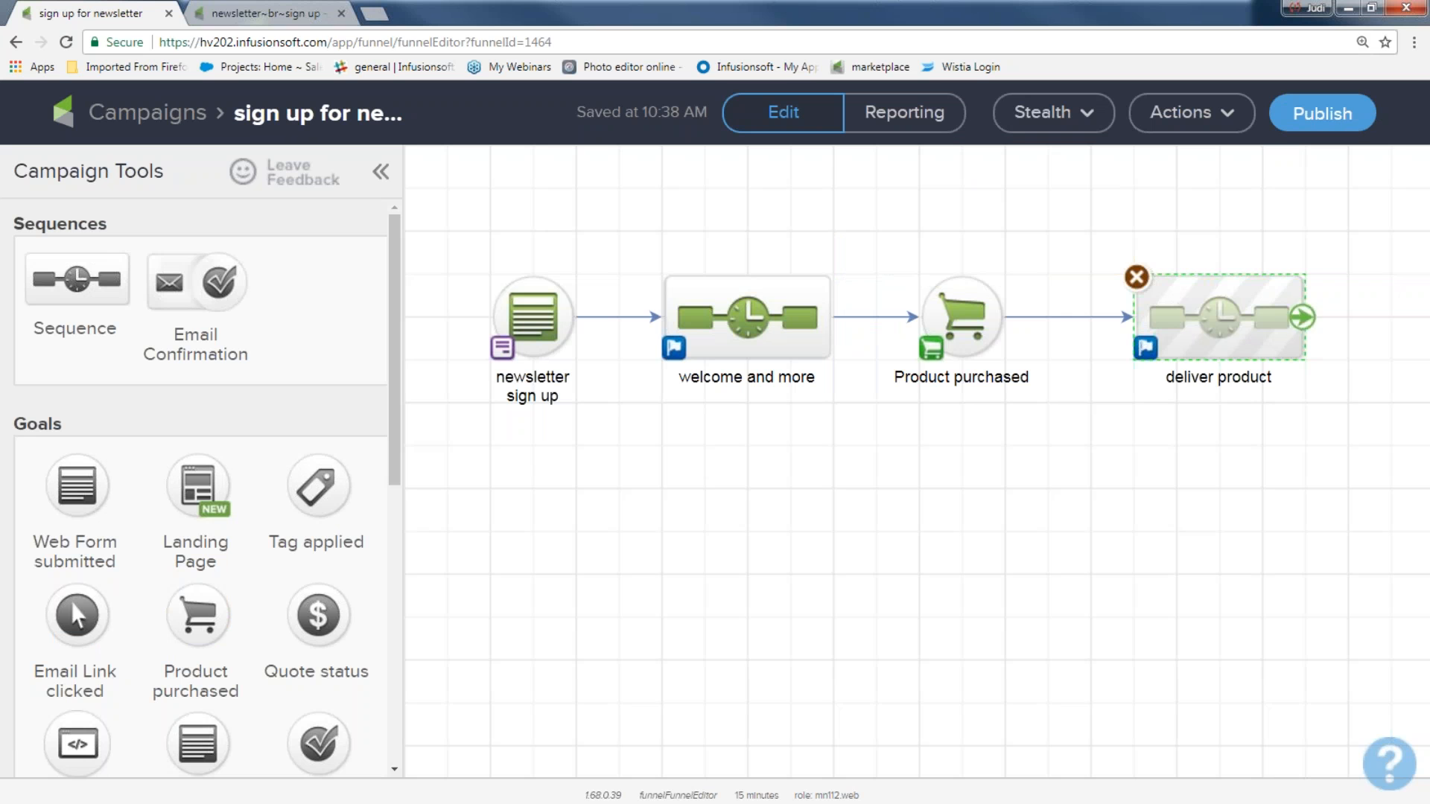
Step: Publish the campaign from the checklist, then switch back to Edit and the campaigns list
drag(1104, 213, 1383, 415)
click(1314, 117)
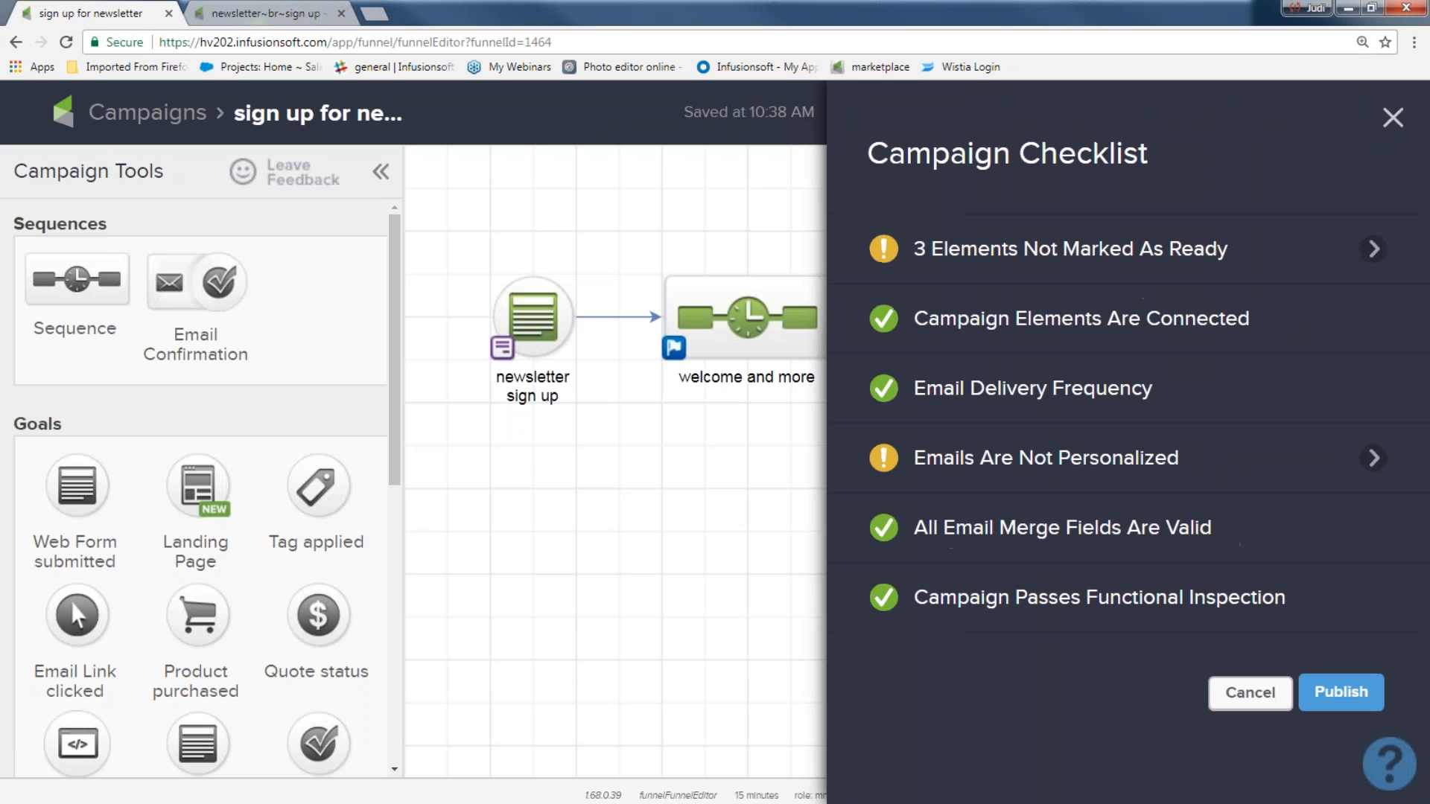
click(1341, 693)
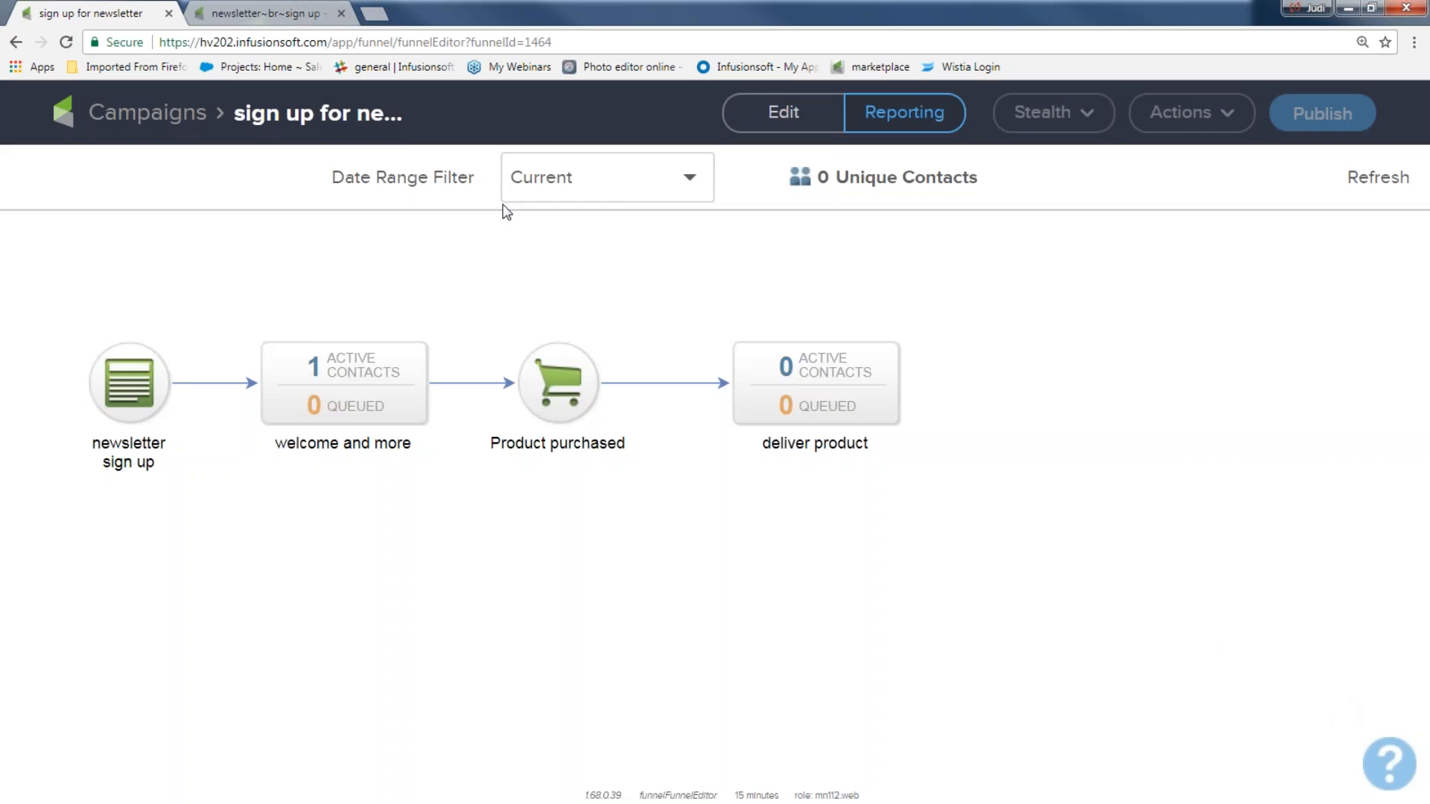
click(779, 112)
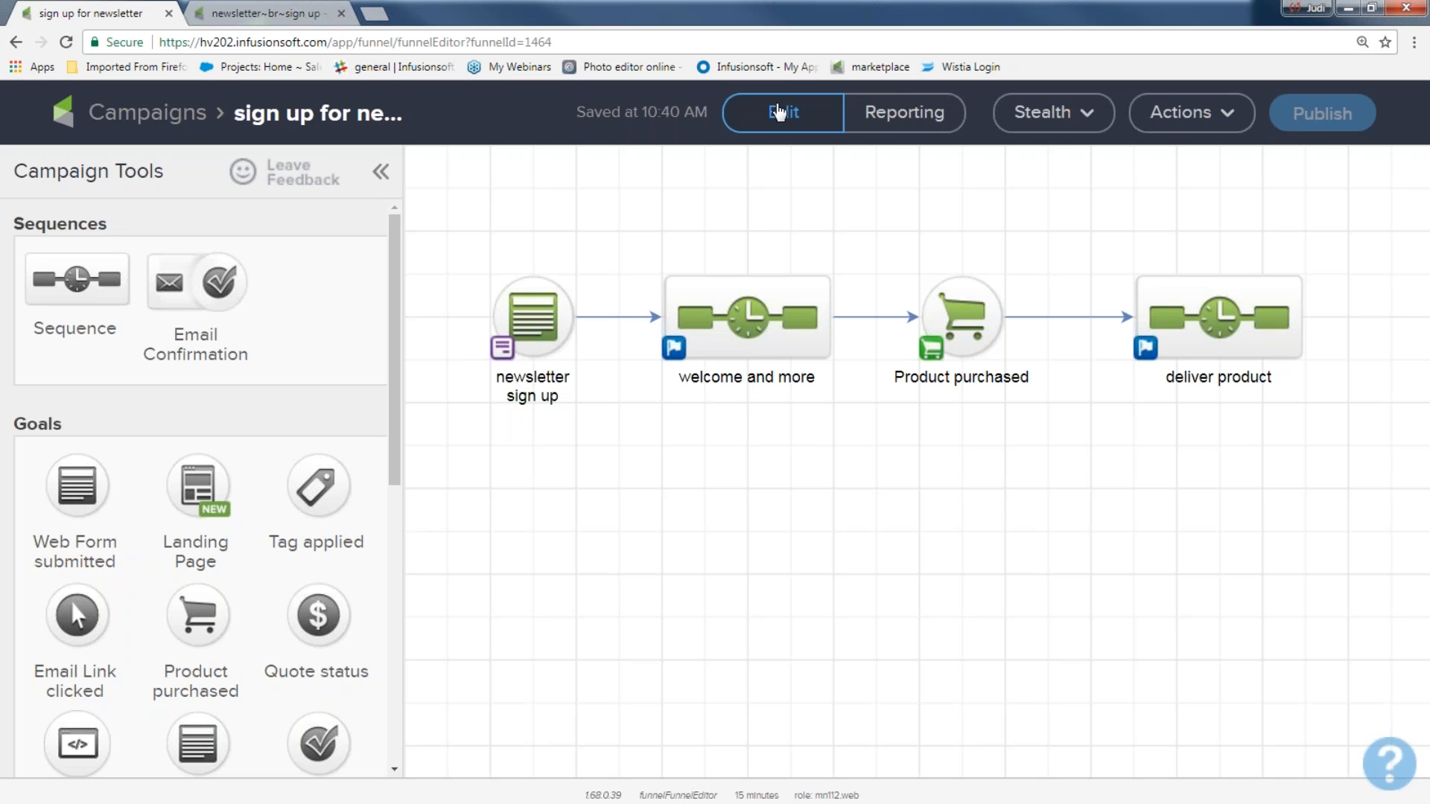
click(779, 112)
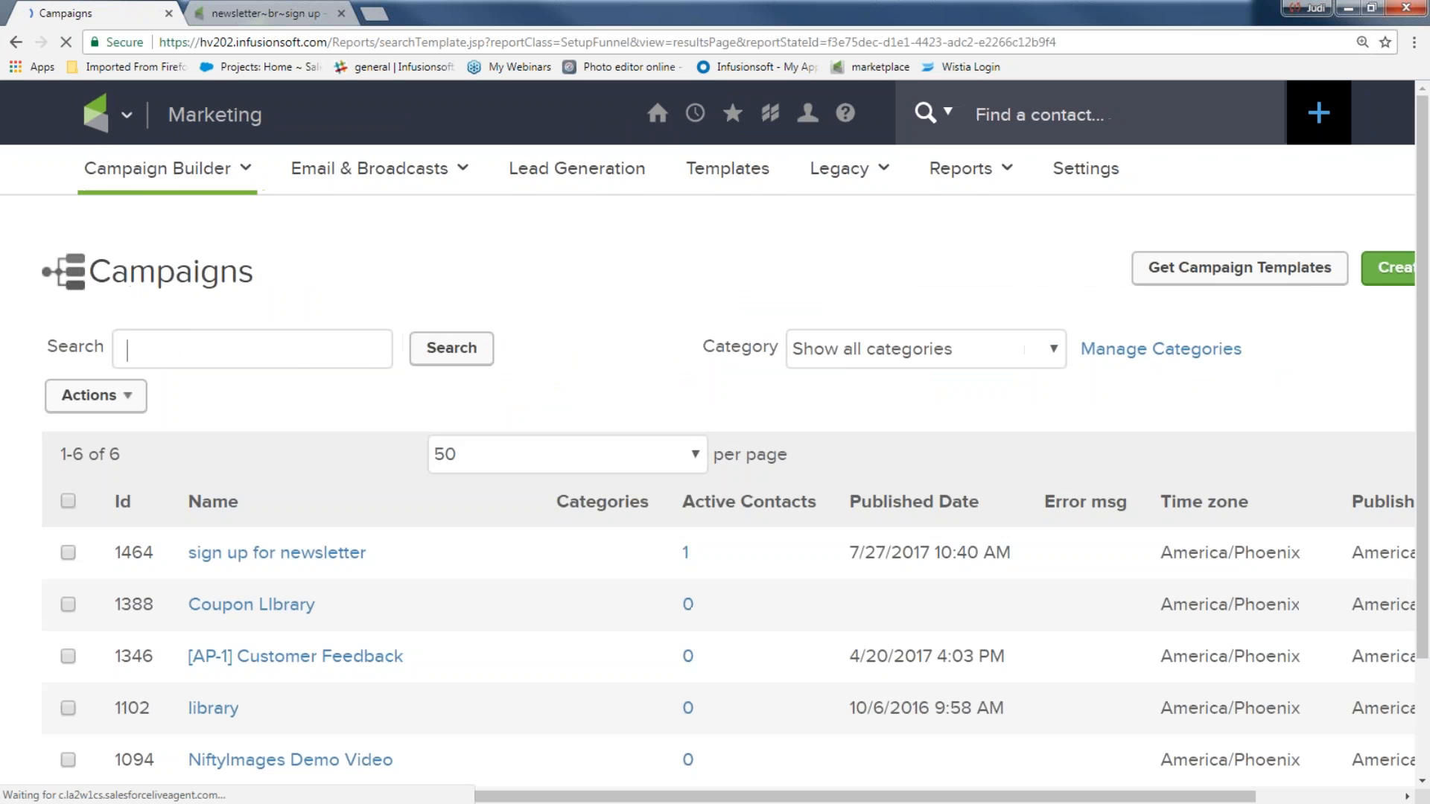
Step: Open the Contacts list at 125% zoom and tick the contacts to enroll
mouse_move(104, 113)
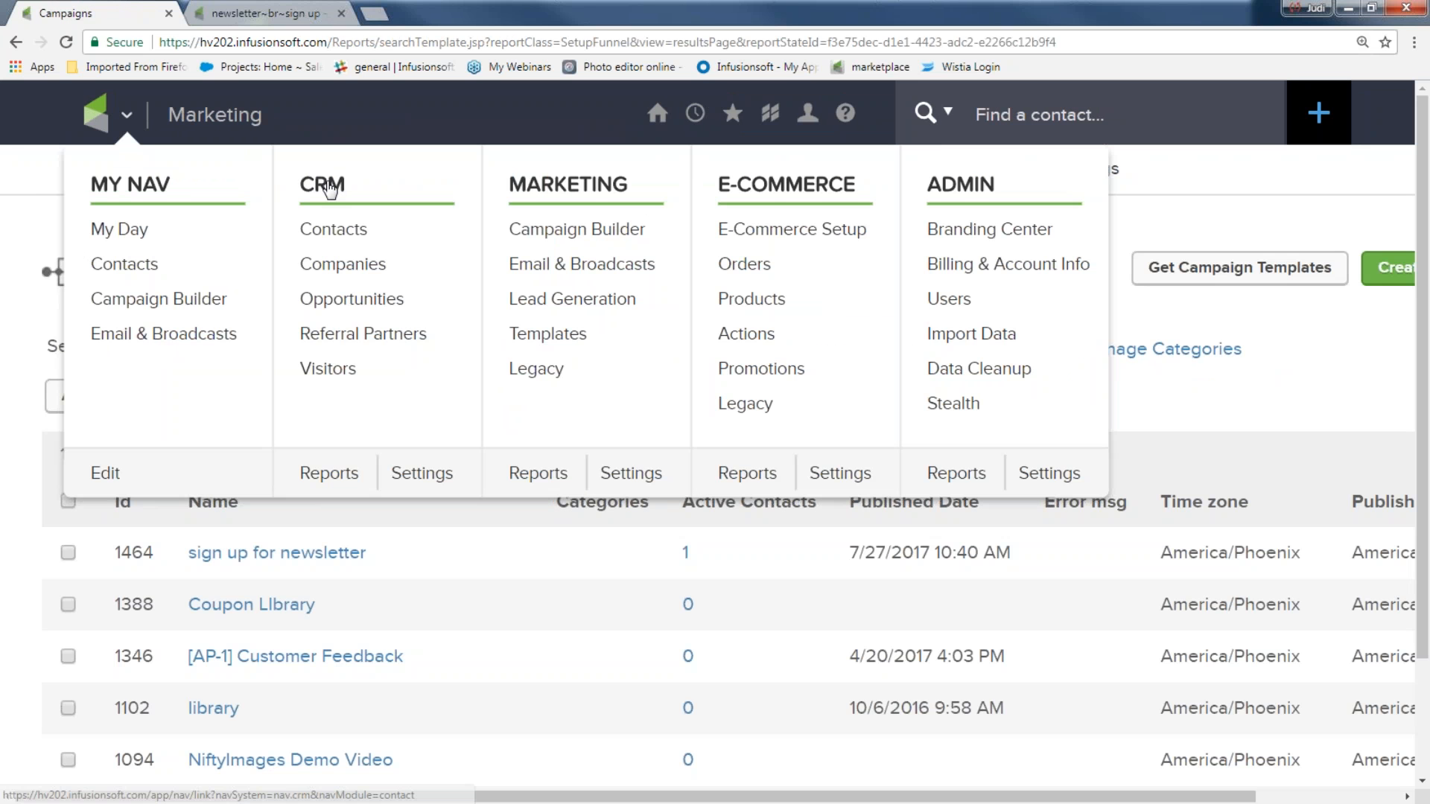
click(343, 232)
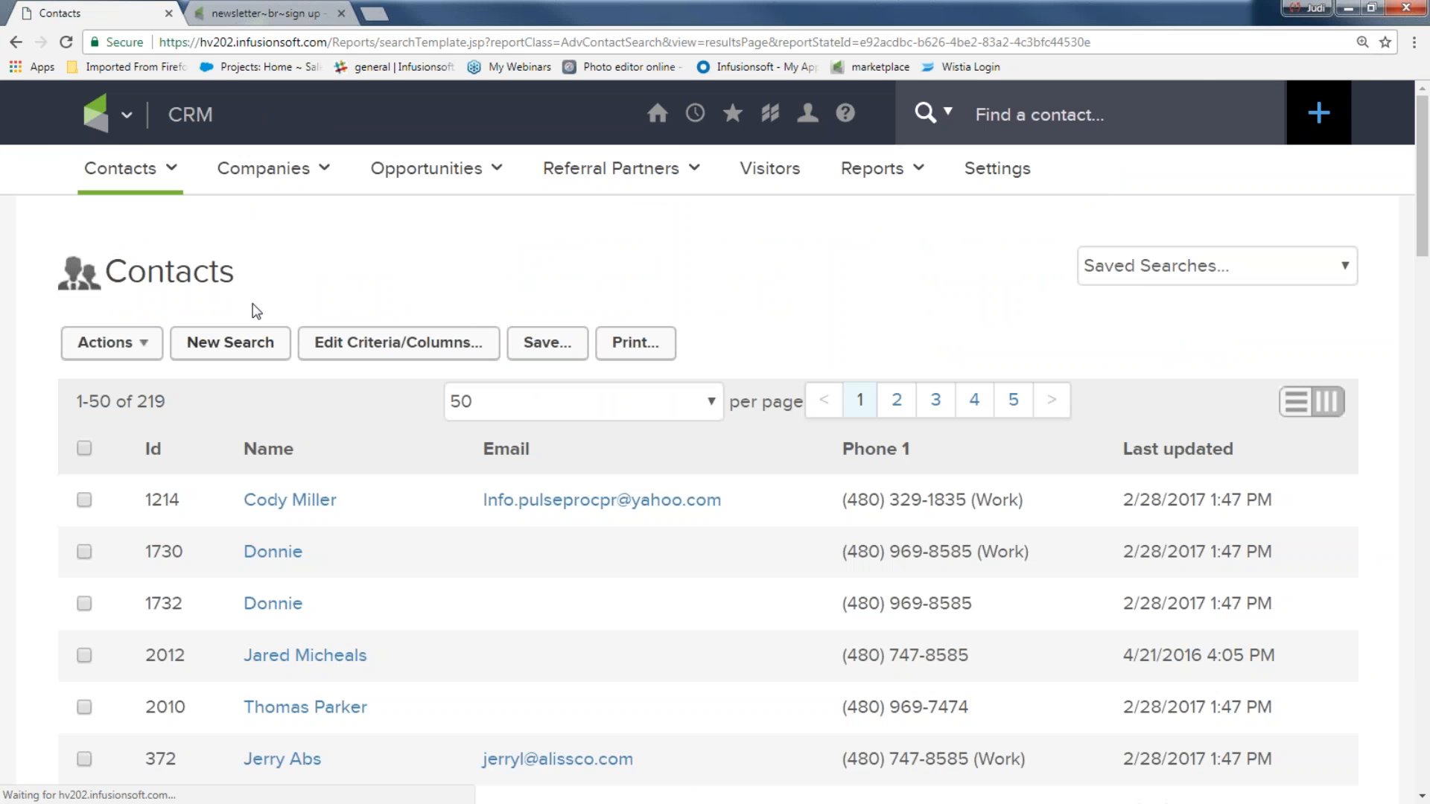
key(ctrl+plus)
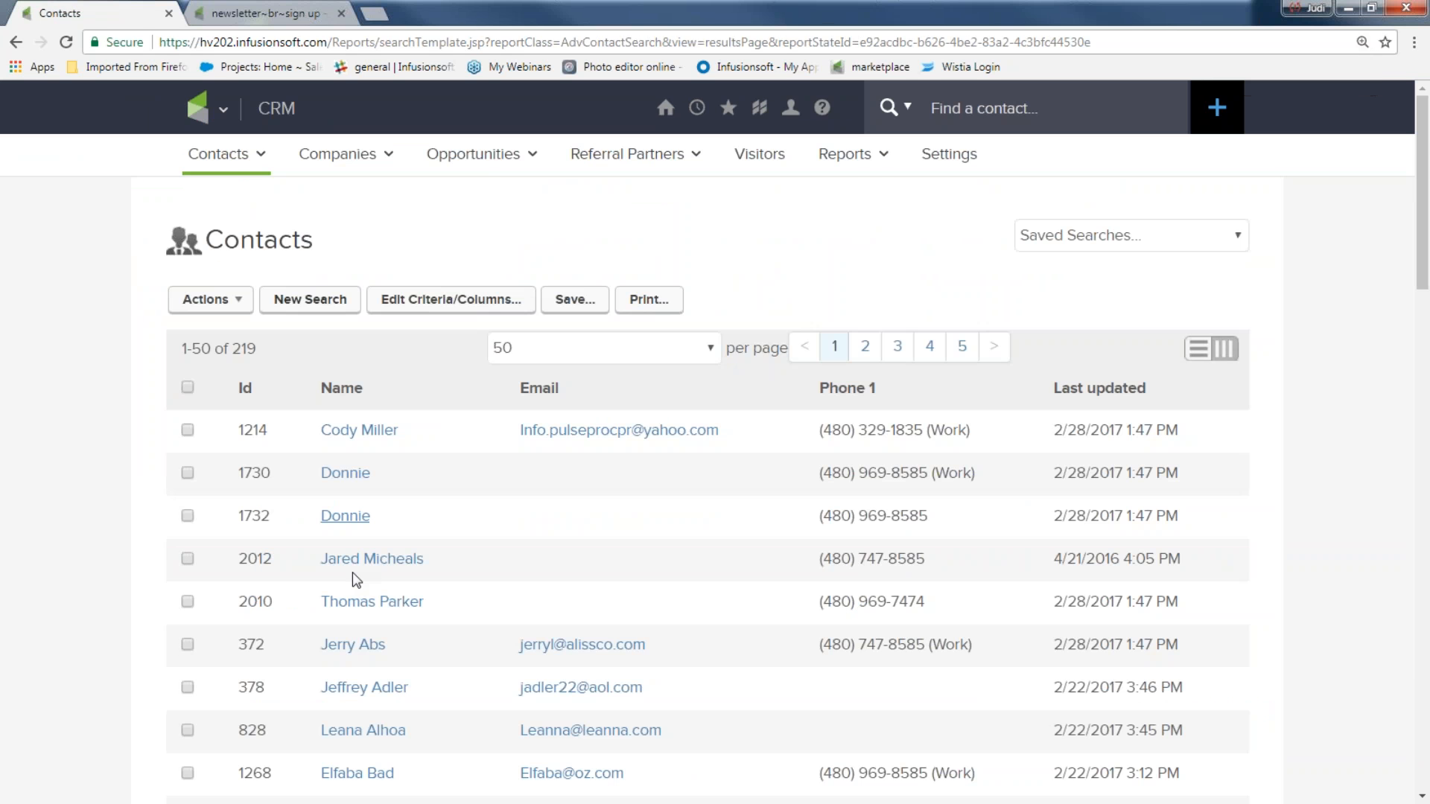
scroll(372, 579, down, 3)
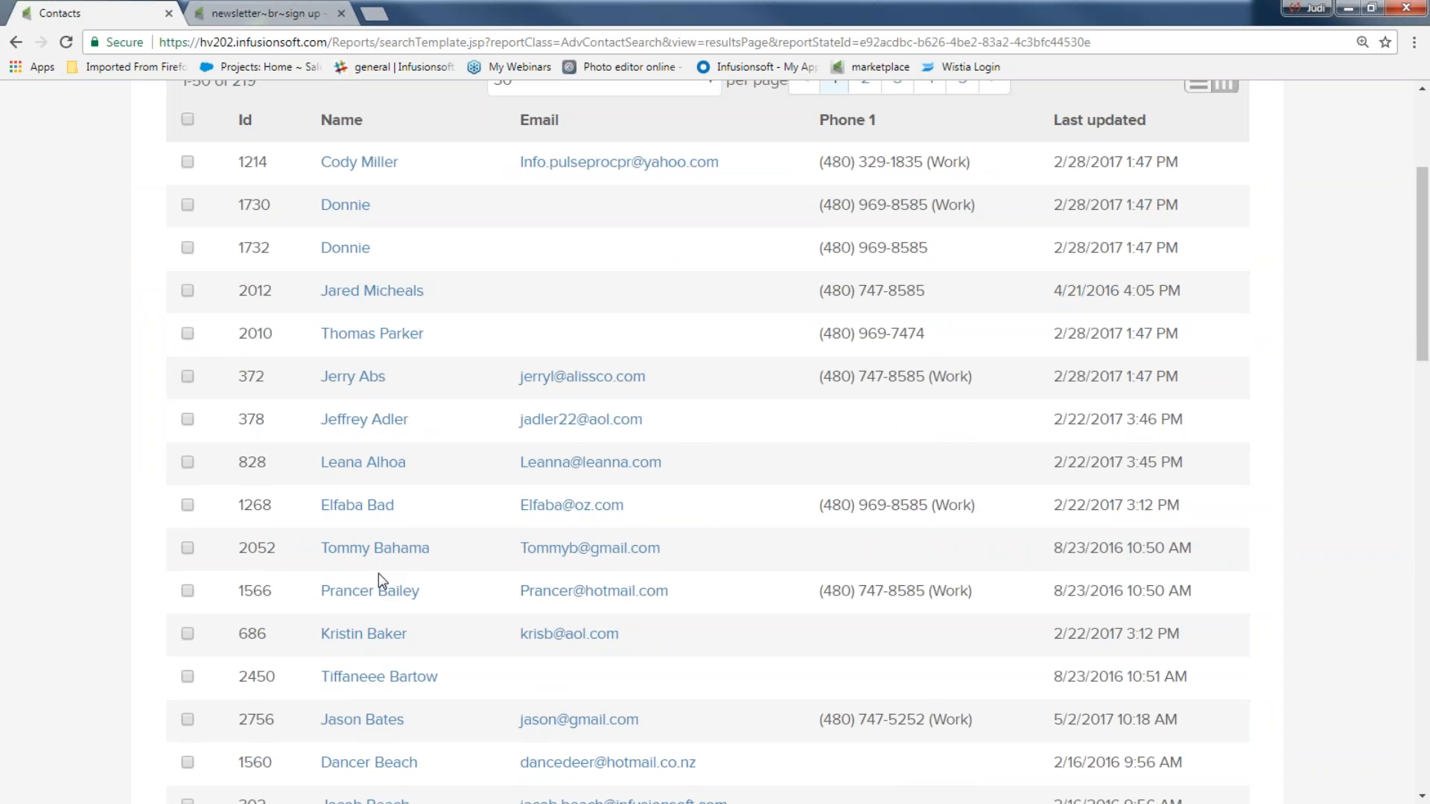
click(187, 376)
click(188, 420)
click(188, 462)
click(187, 505)
scroll(192, 555, up, 4)
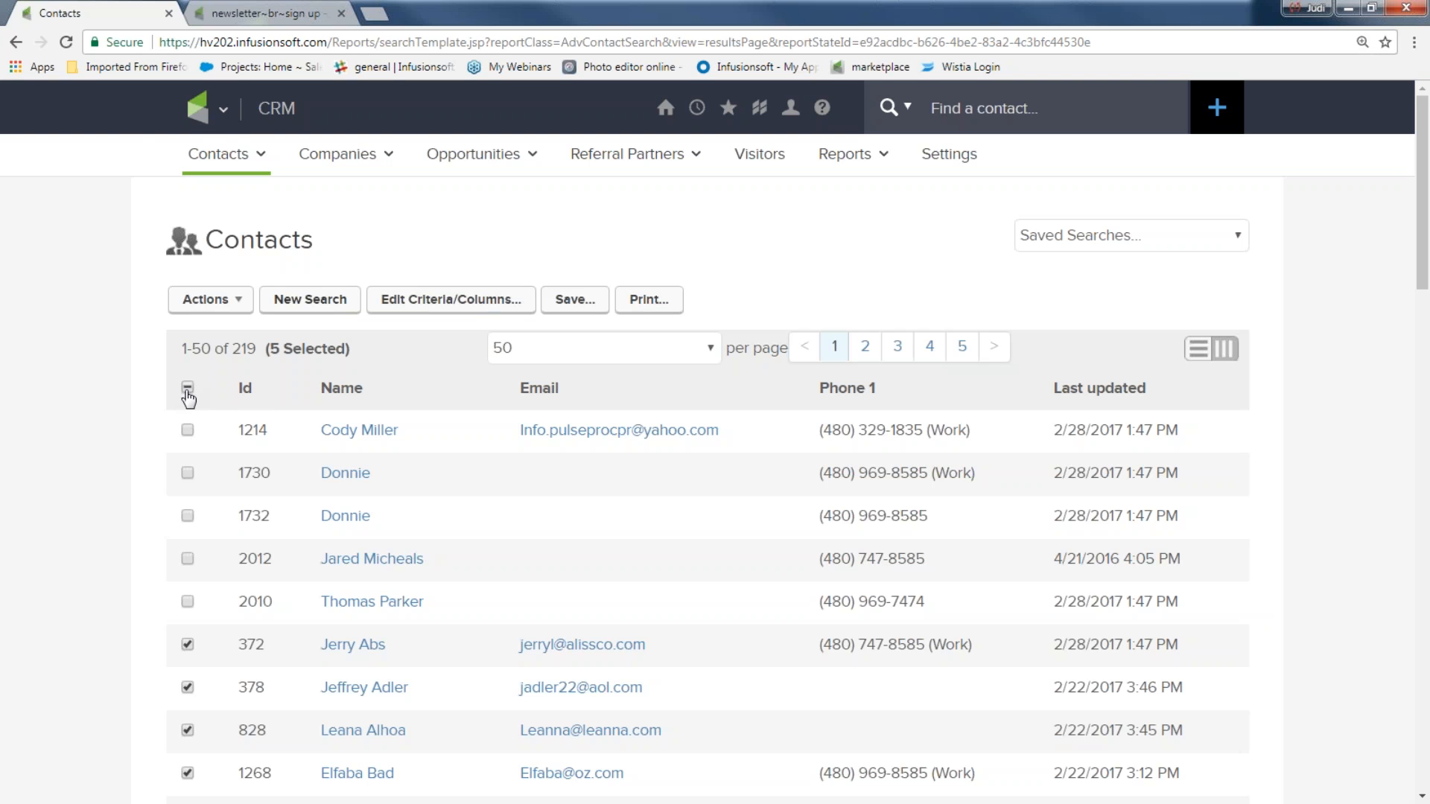
scroll(134, 479, down, 3)
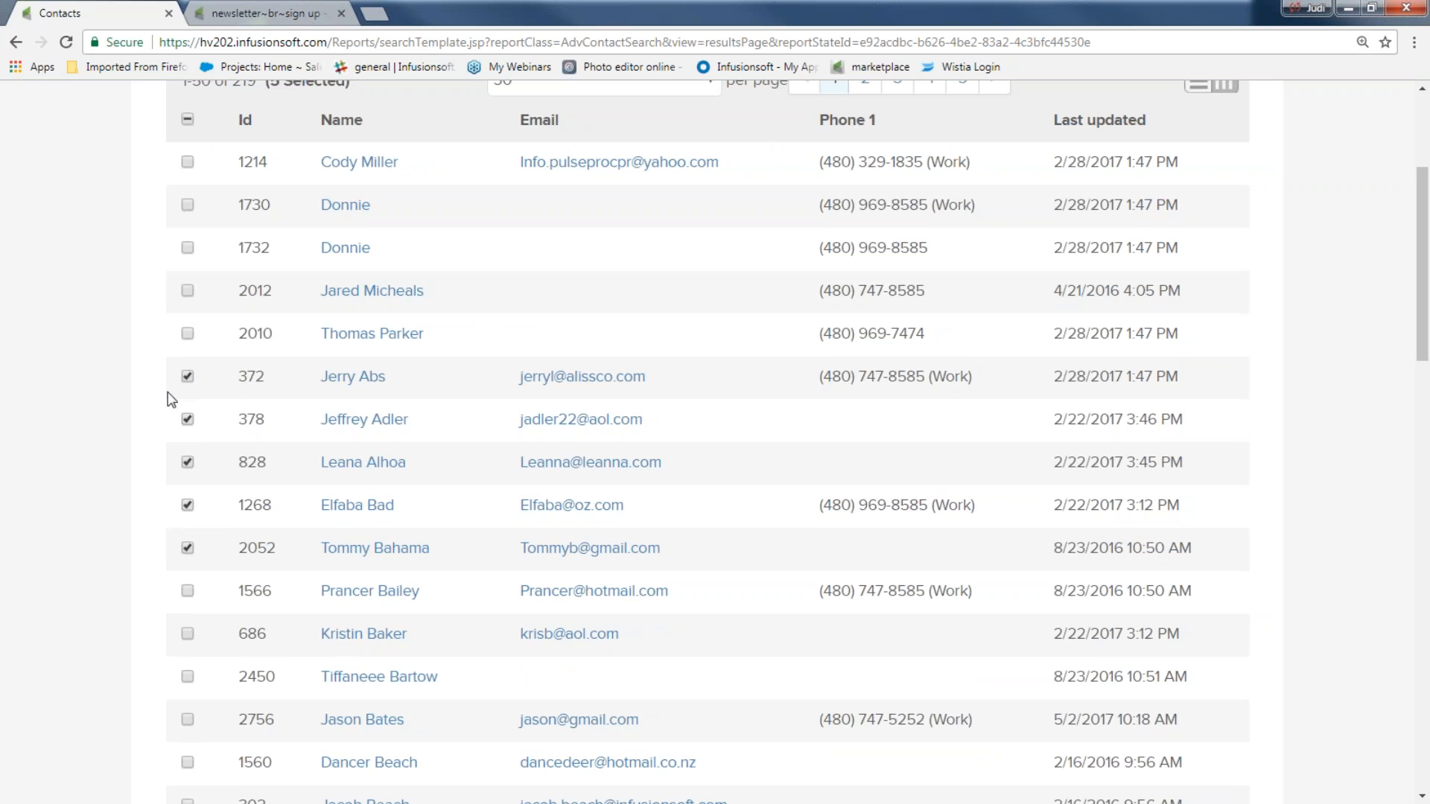
scroll(96, 500, up, 3)
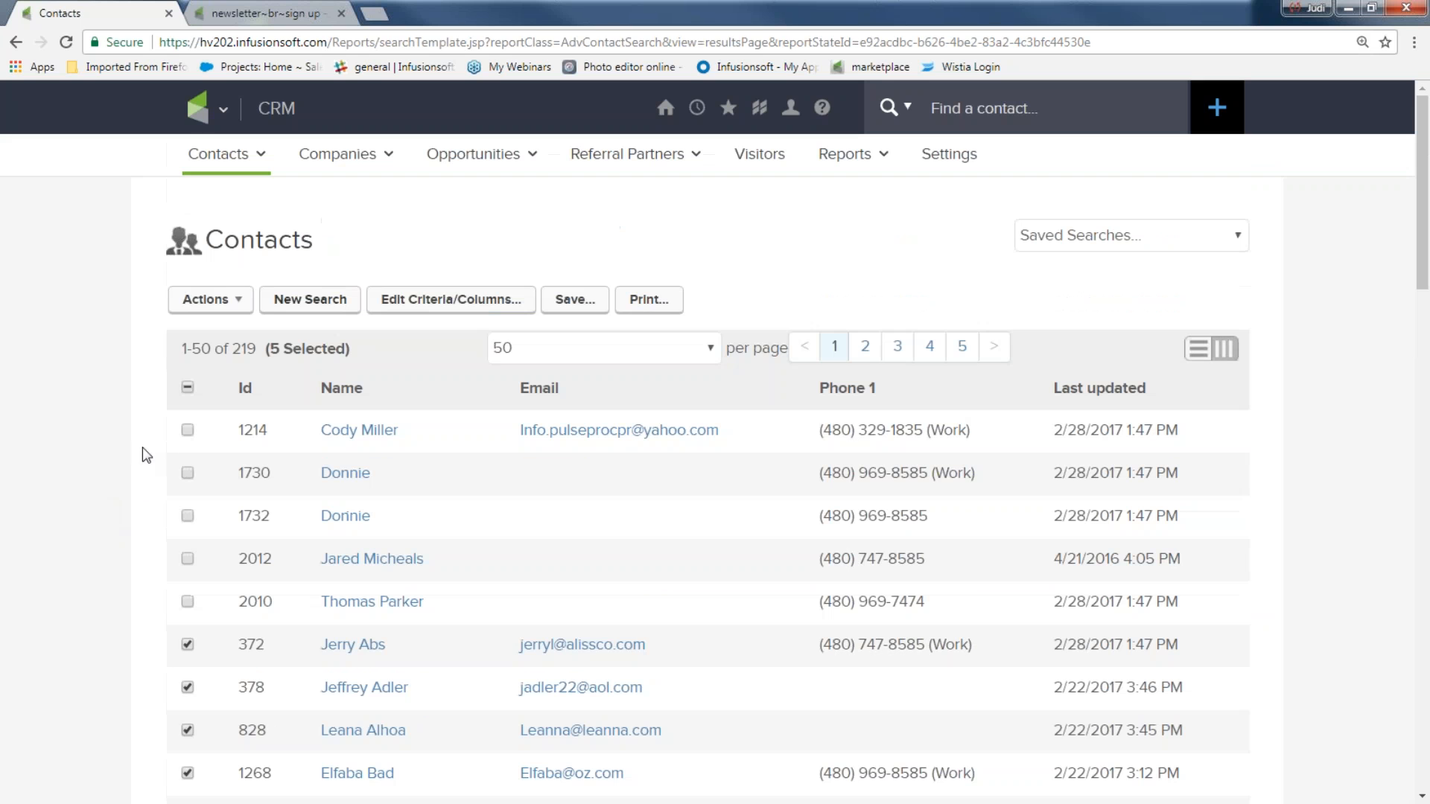
Step: Choose Start/Stop a Campaign Sequence from the Actions menu for the selected contacts
click(235, 302)
scroll(254, 365, down, 2)
scroll(268, 555, down, 1)
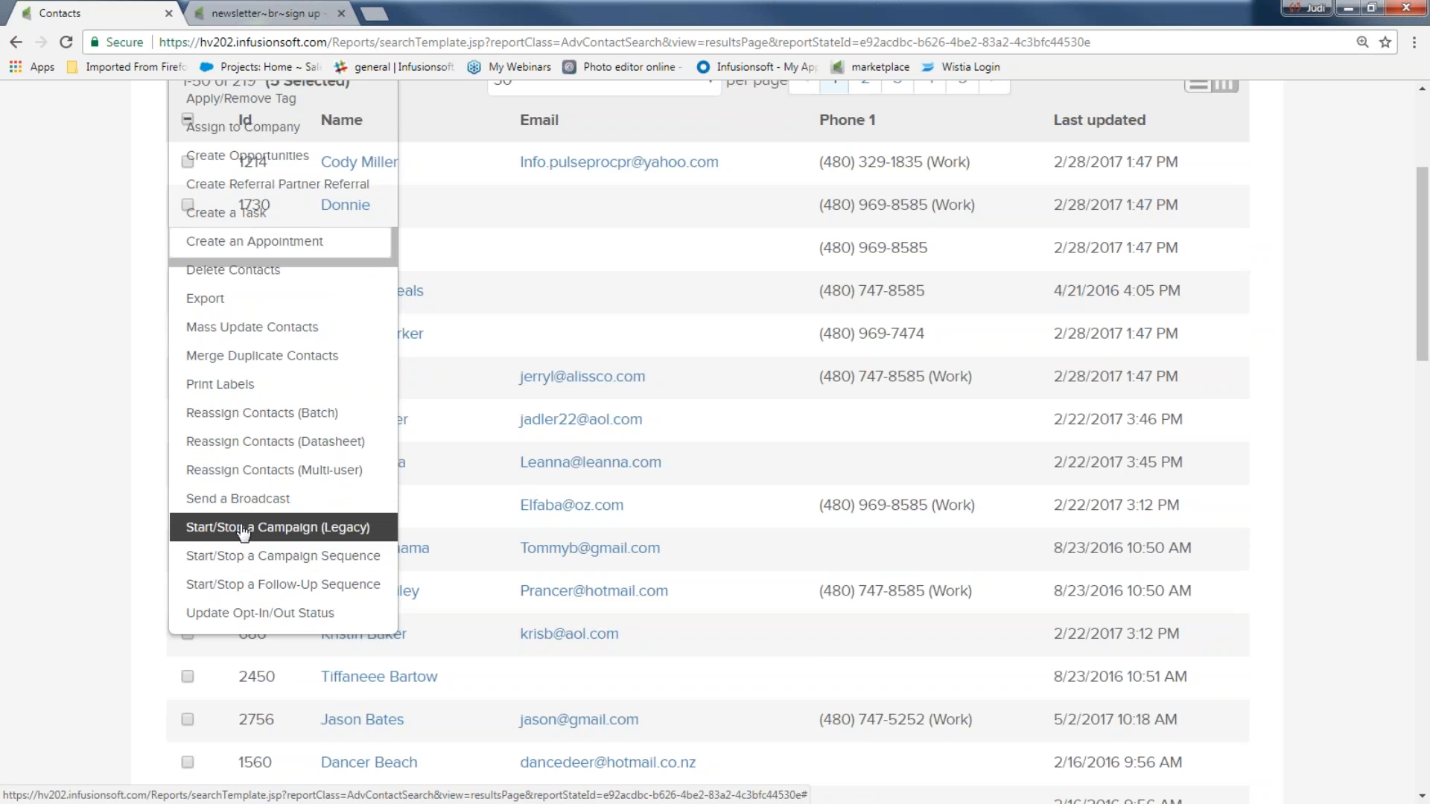
click(266, 561)
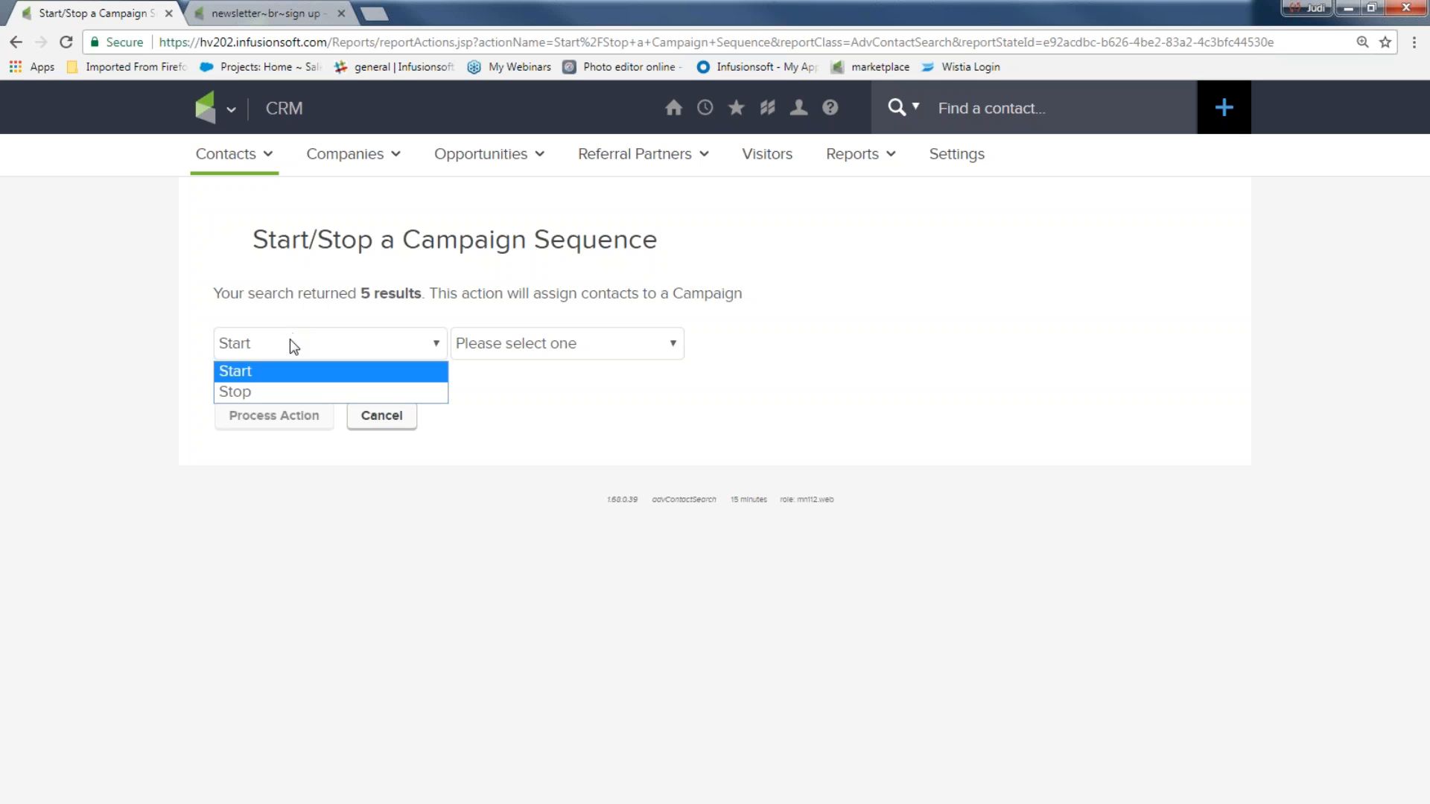
Step: Make the form start the 'welcome and more' sequence of 'sign up for newsletter', then go to Campaign Builder
click(519, 344)
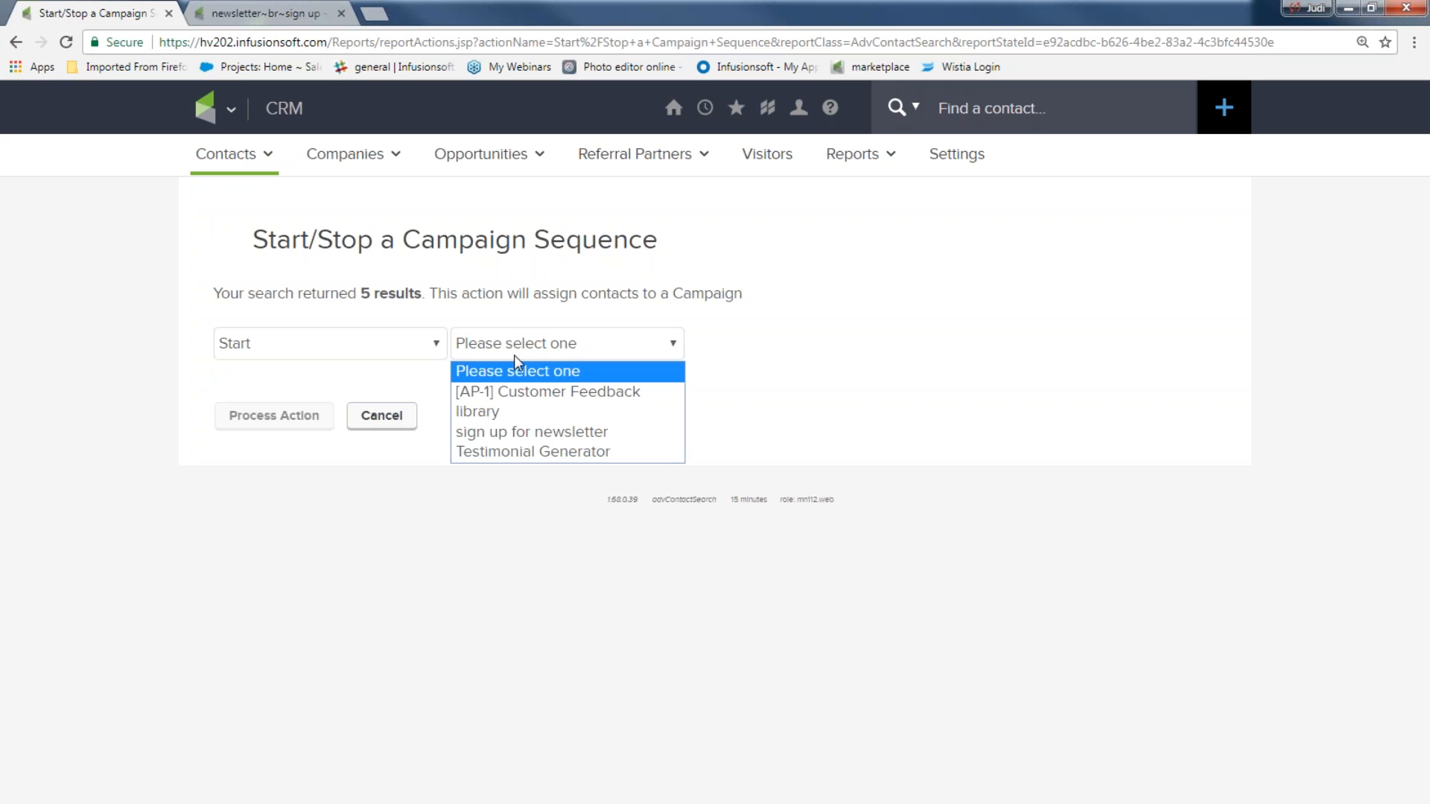
click(526, 432)
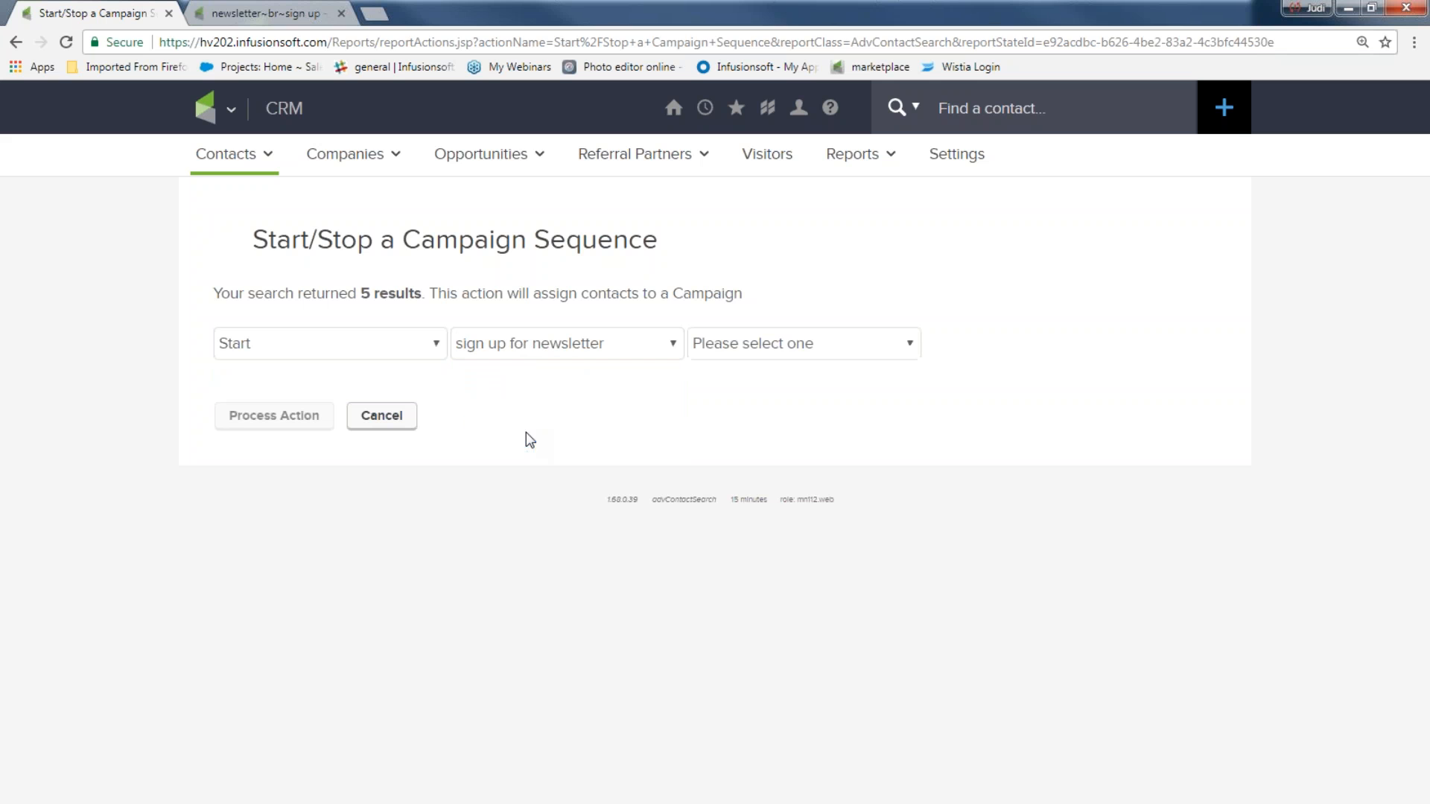
click(731, 347)
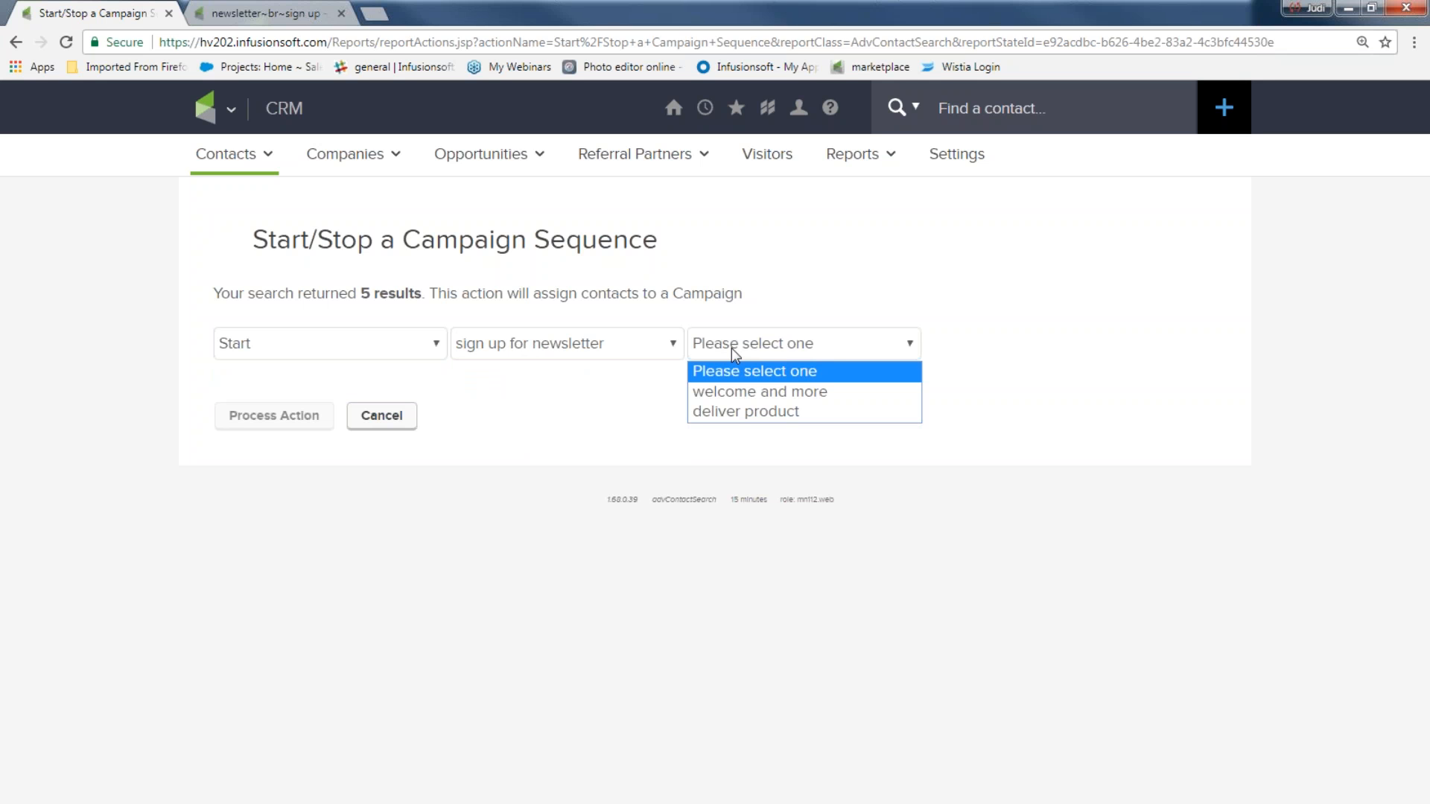
click(756, 400)
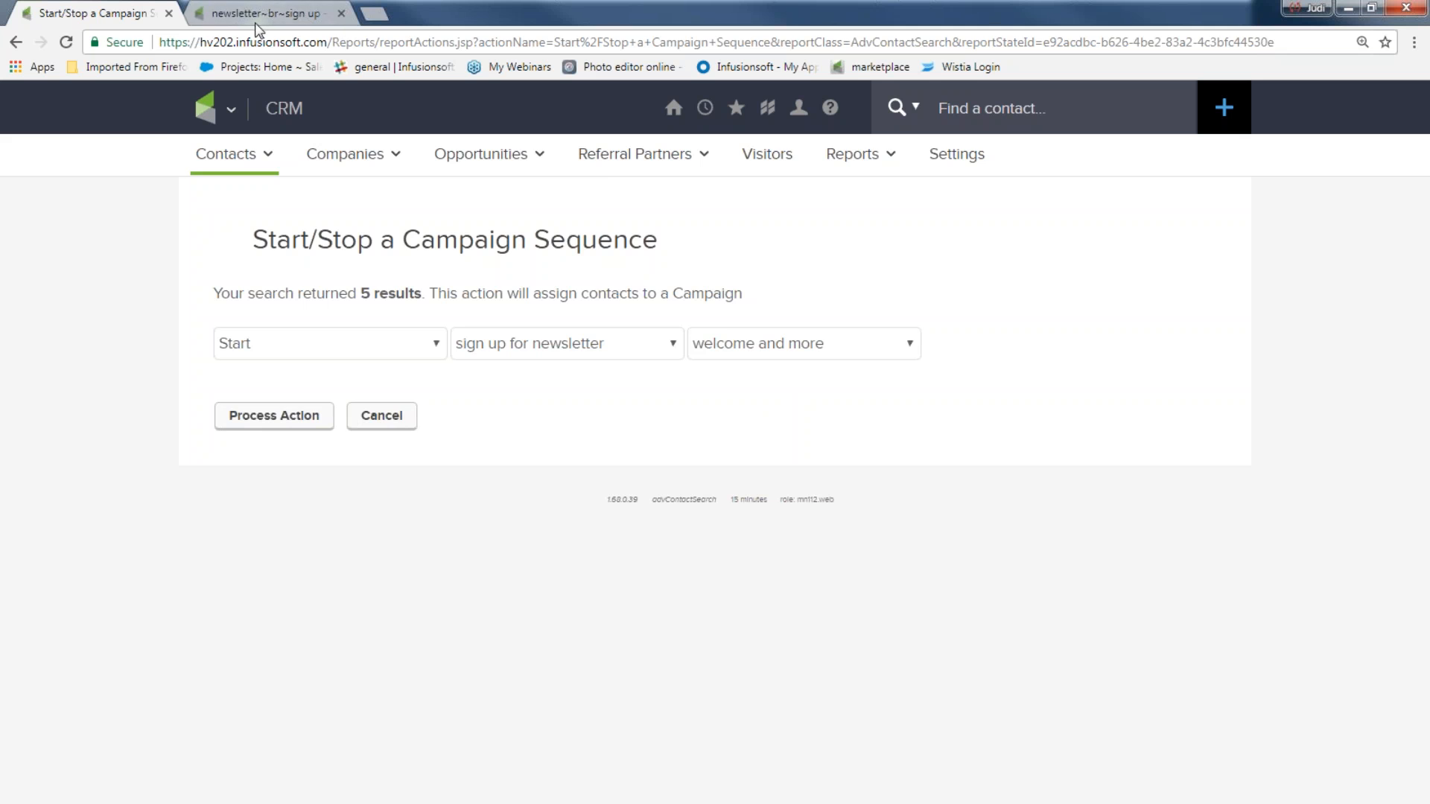
click(212, 104)
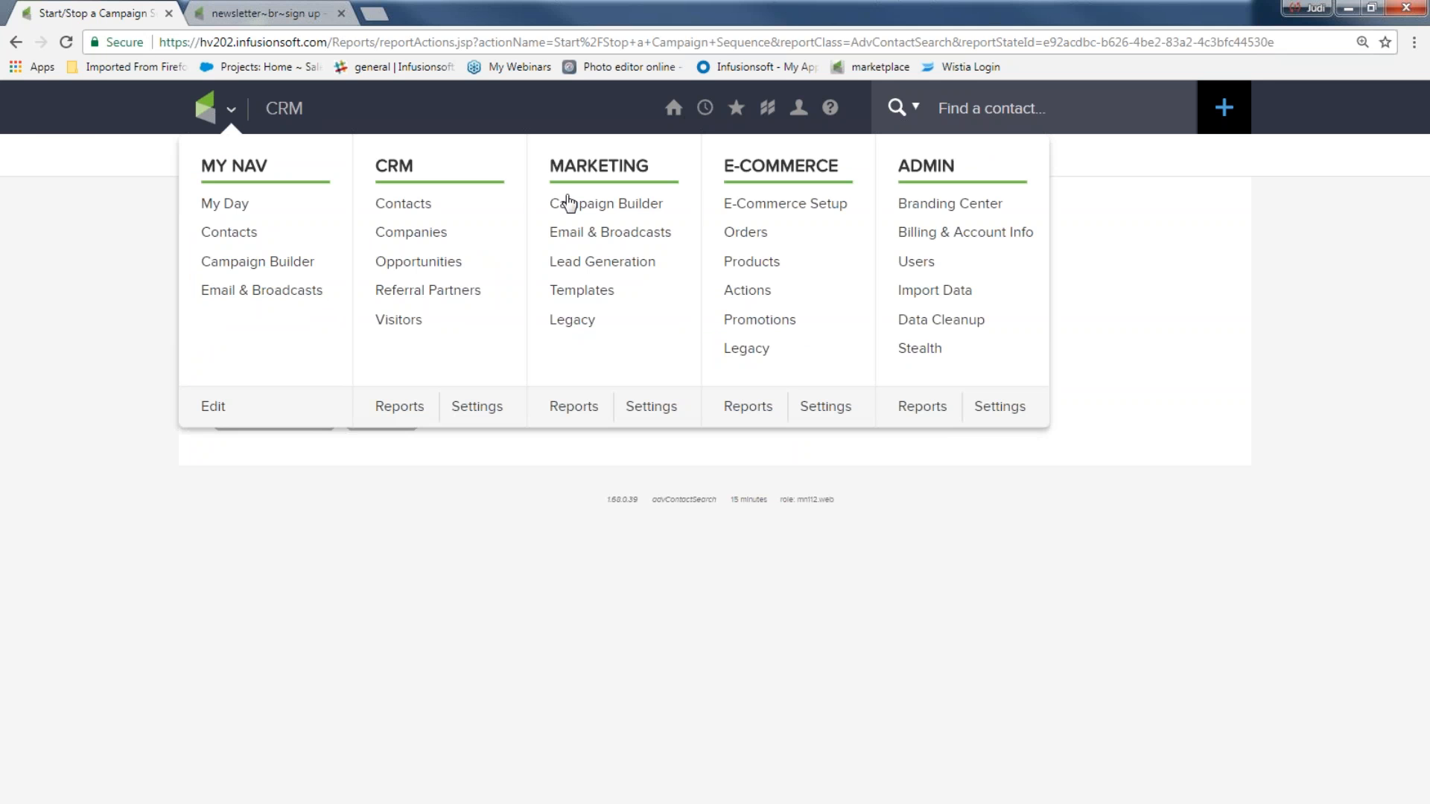
click(588, 207)
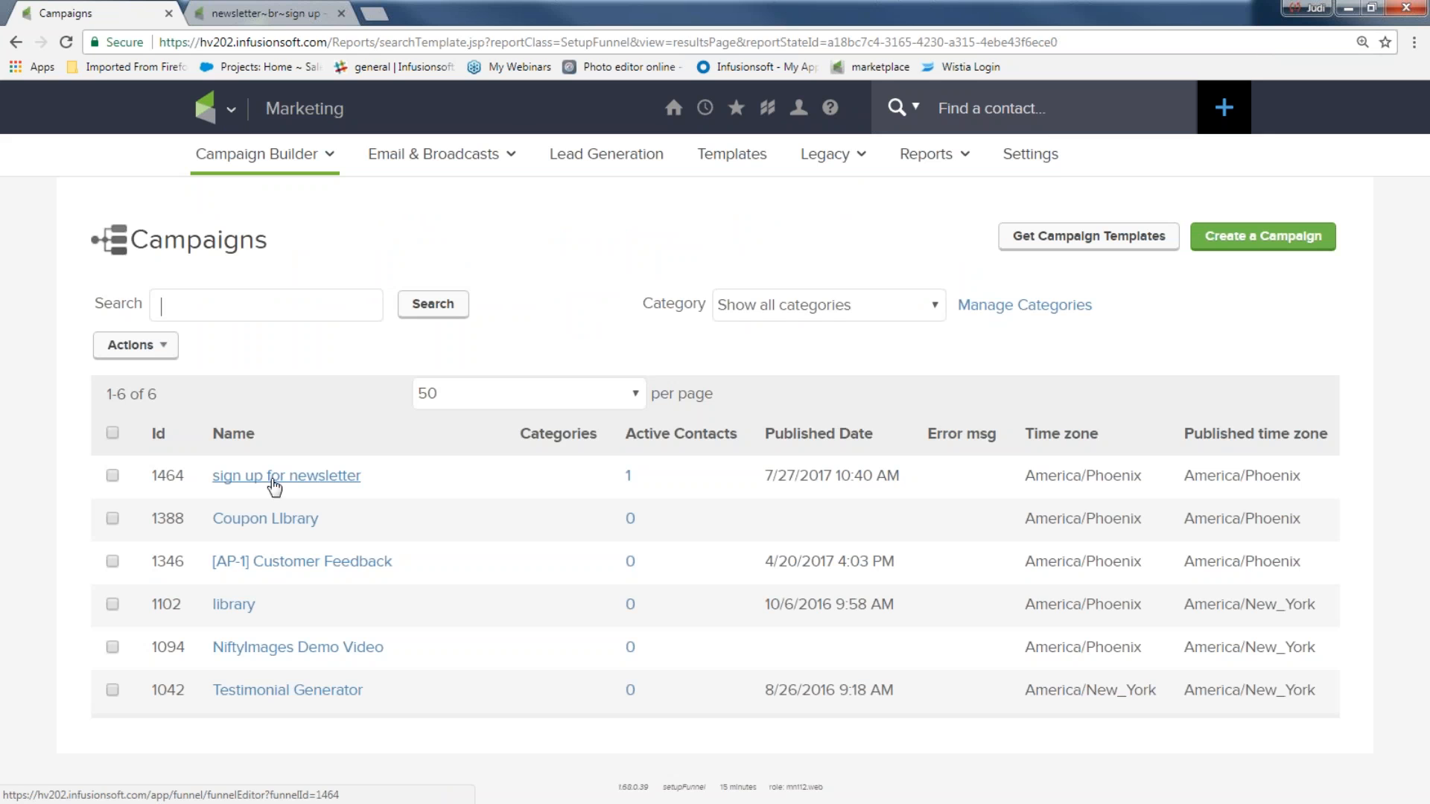
Step: Open the sign up for newsletter campaign and move deliver product above the row
click(274, 481)
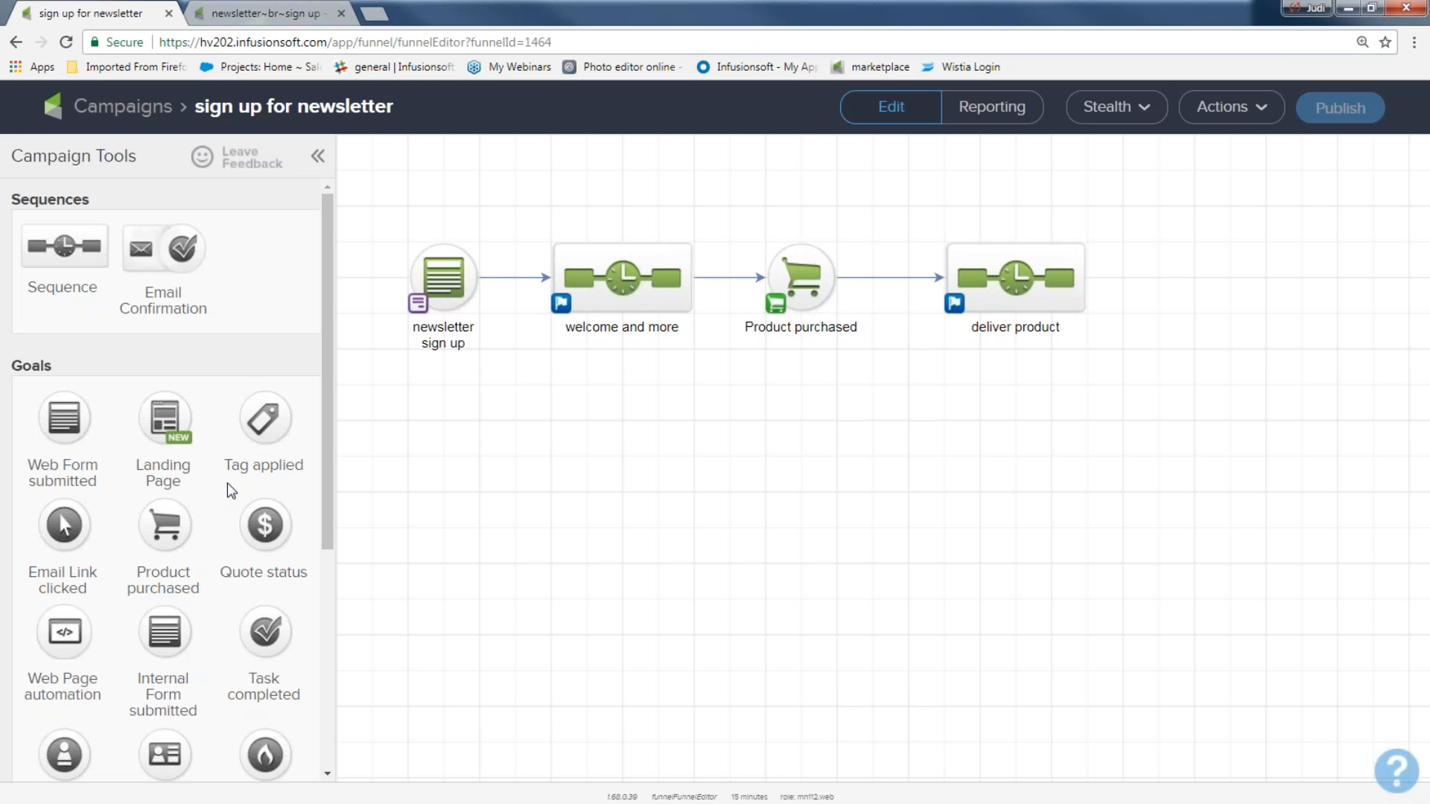
drag(370, 191, 499, 364)
drag(517, 200, 713, 370)
drag(721, 196, 881, 358)
drag(918, 183, 1175, 374)
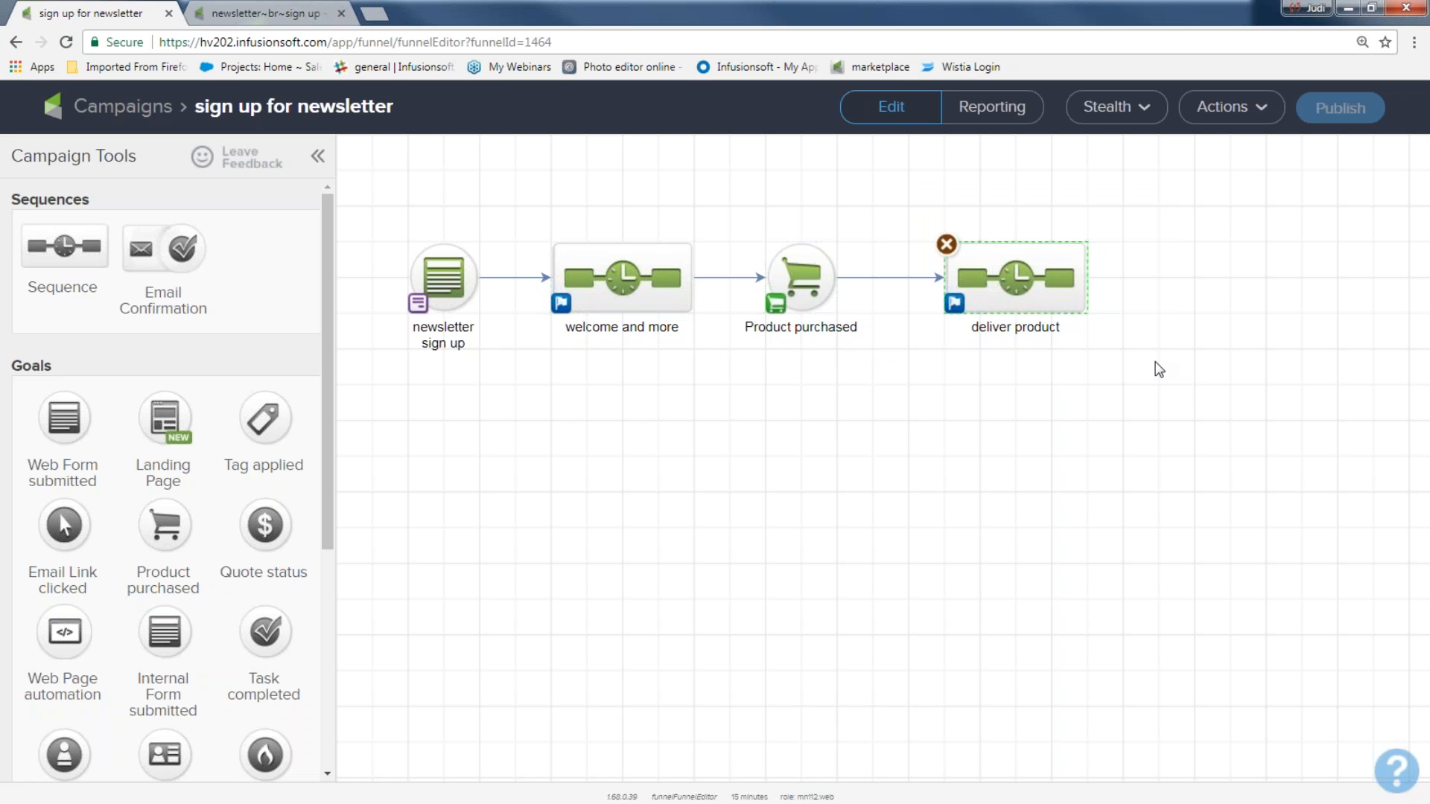
drag(1022, 278, 1017, 206)
Step: Rename the deliver product sequence to 'deliver product A'
click(1067, 260)
click(1061, 256)
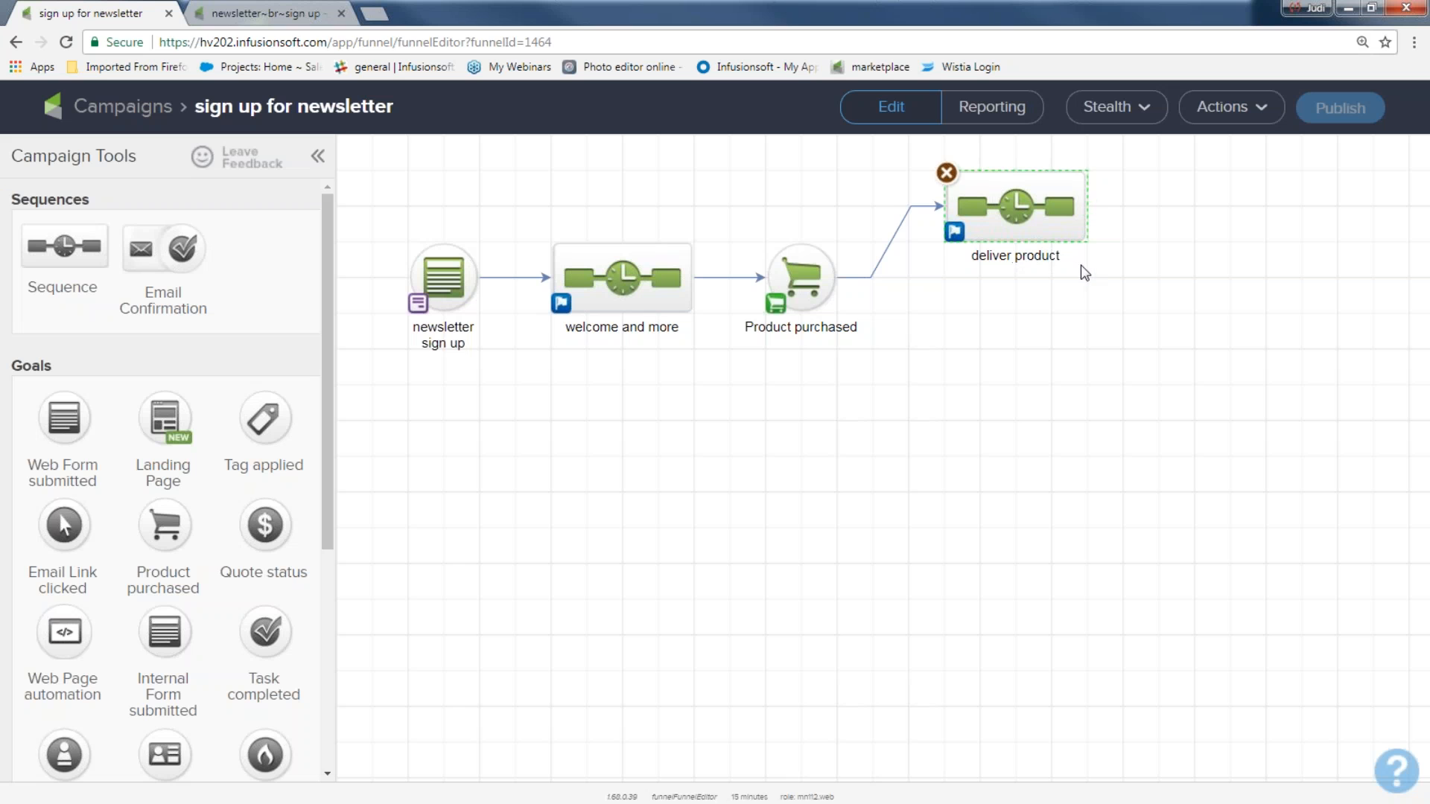
click(1061, 257)
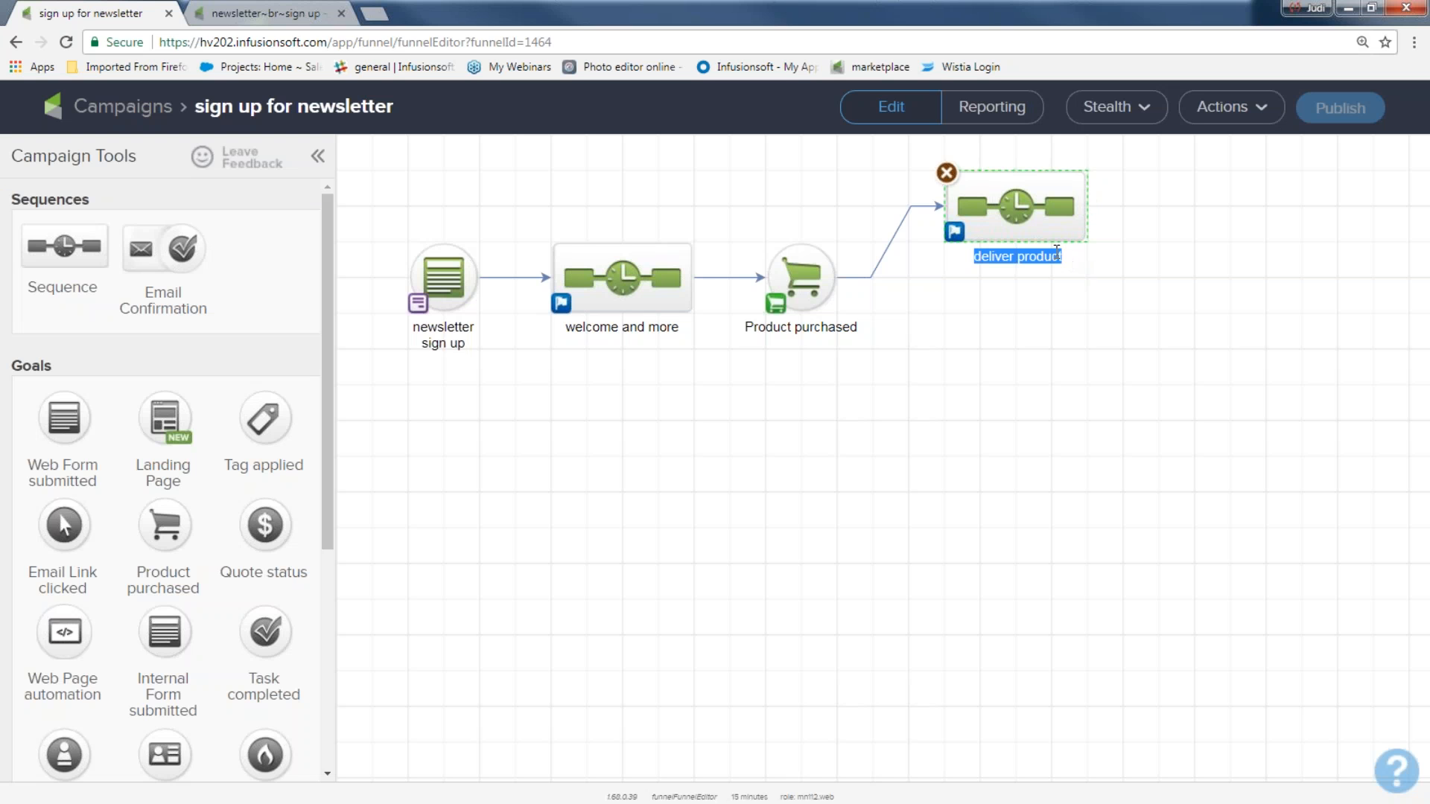
click(1064, 254)
text(A)
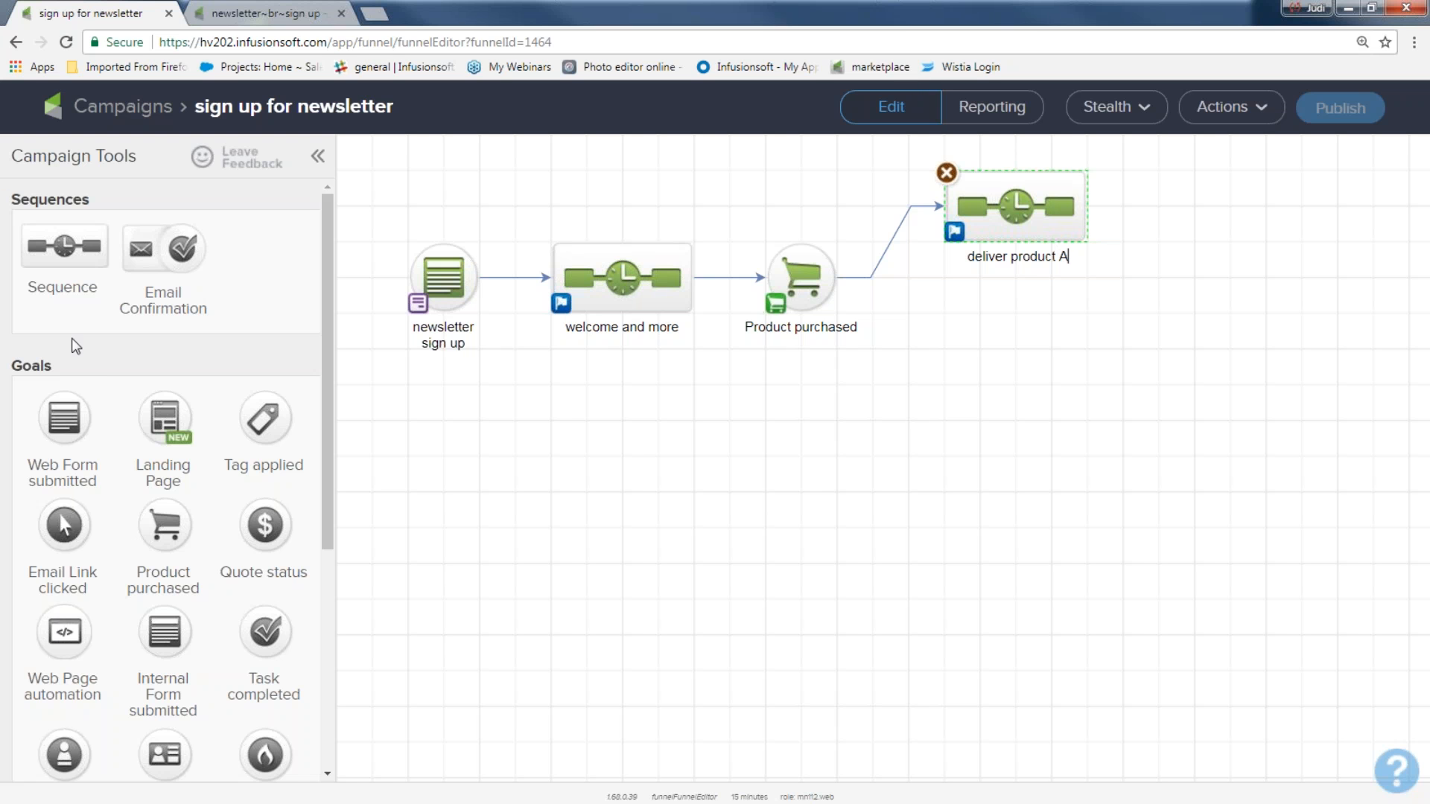
Step: Add a second Product purchased goal from welcome and more, feeding a new '10 day pass' sequence
drag(176, 527, 795, 451)
drag(692, 278, 799, 450)
drag(101, 257, 978, 422)
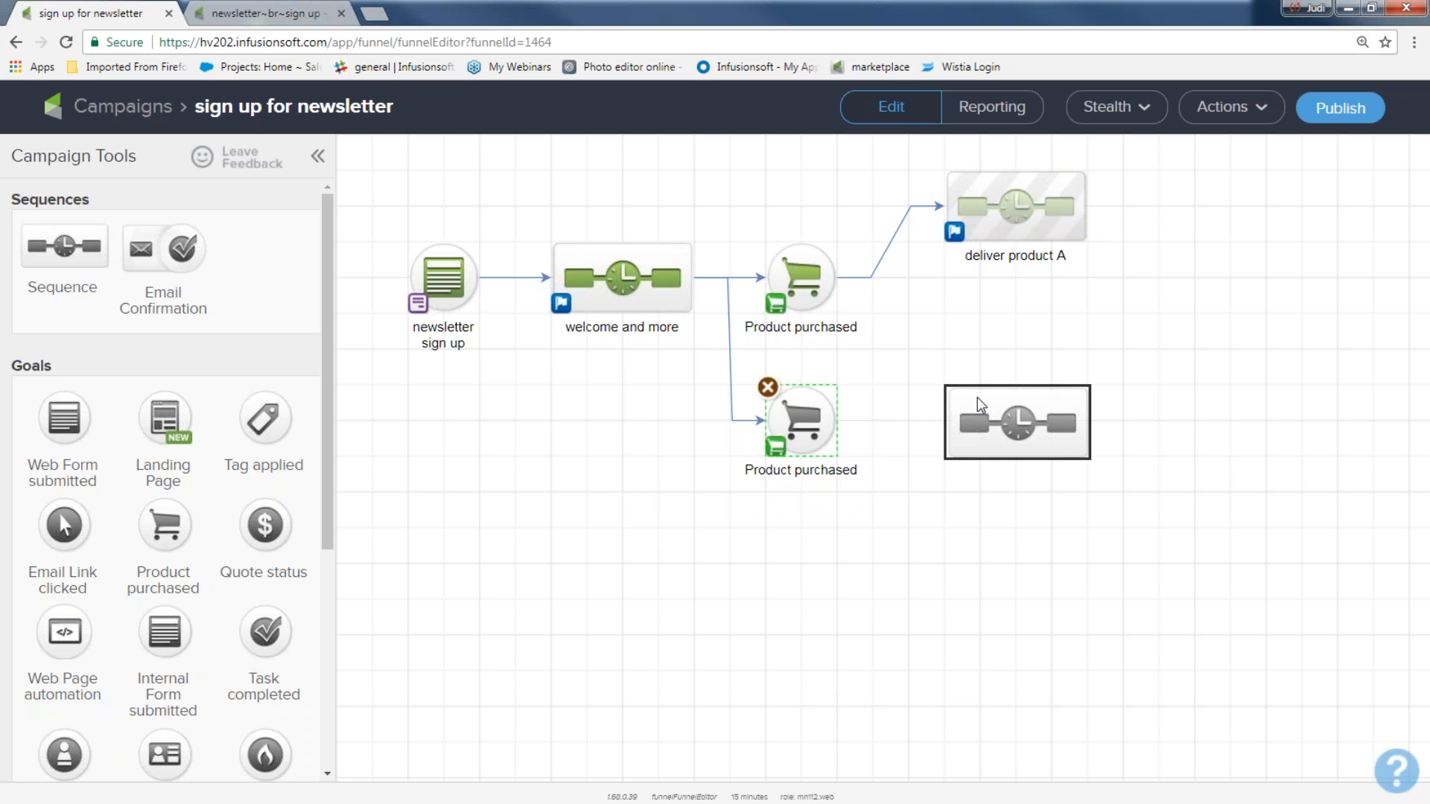
click(804, 414)
drag(840, 424, 998, 425)
click(1010, 472)
text(10 day pass)
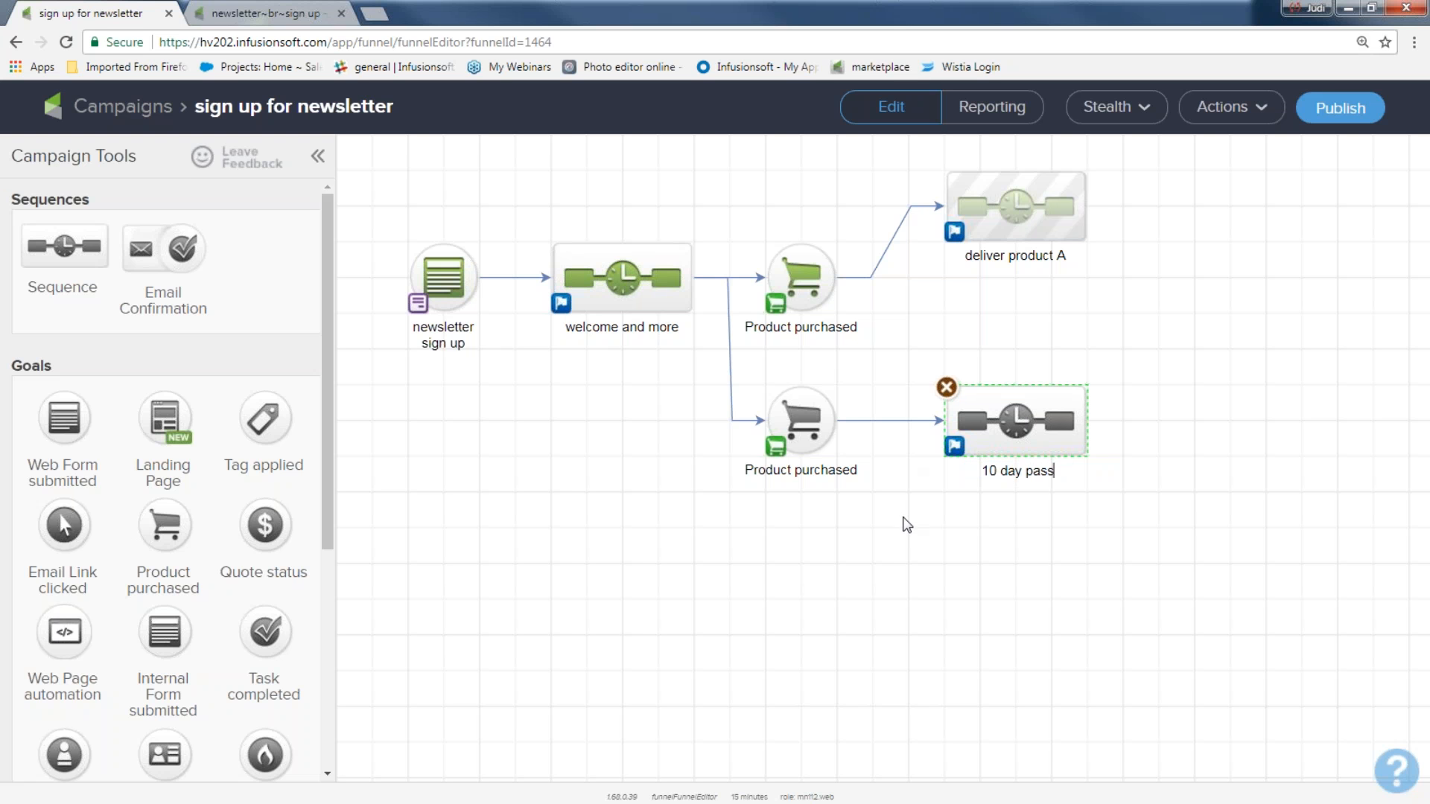
Step: Arrange deliver product A, the second purchase goal and 10 day pass into neat rows
drag(1002, 425, 1037, 425)
drag(1032, 252, 1034, 264)
drag(803, 277, 803, 207)
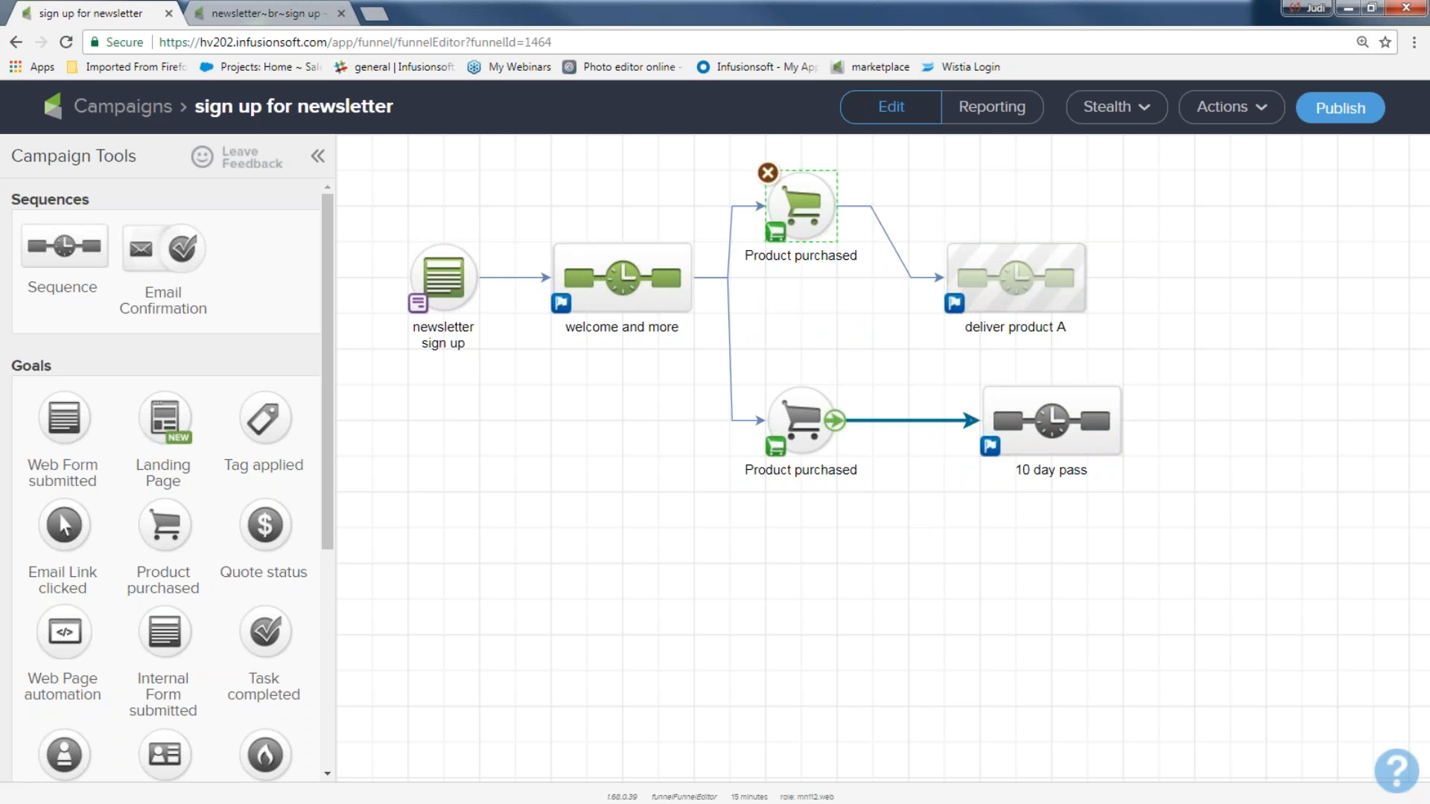
drag(802, 421, 802, 385)
drag(970, 274, 964, 202)
drag(1046, 421, 1011, 385)
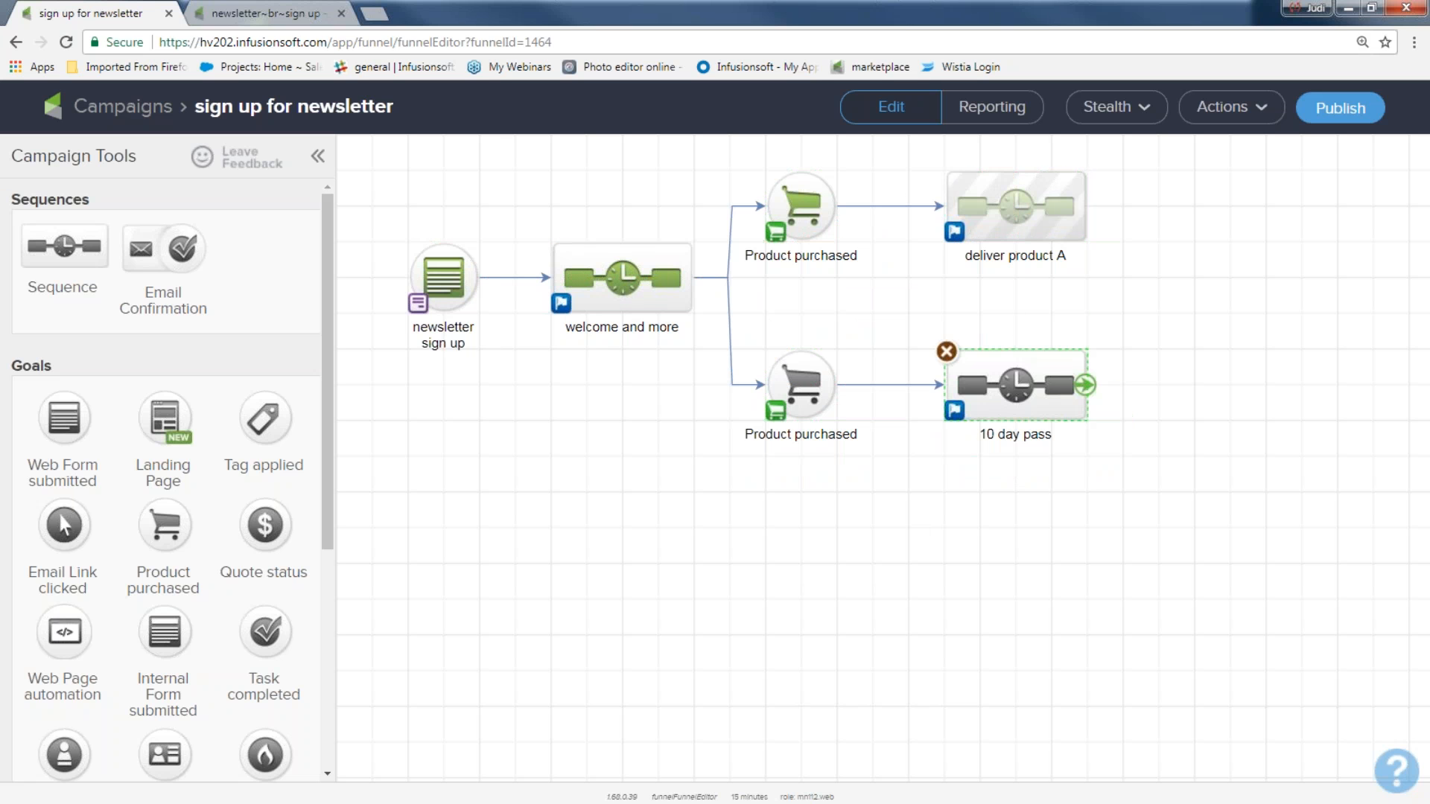
drag(377, 218, 486, 370)
drag(502, 191, 730, 391)
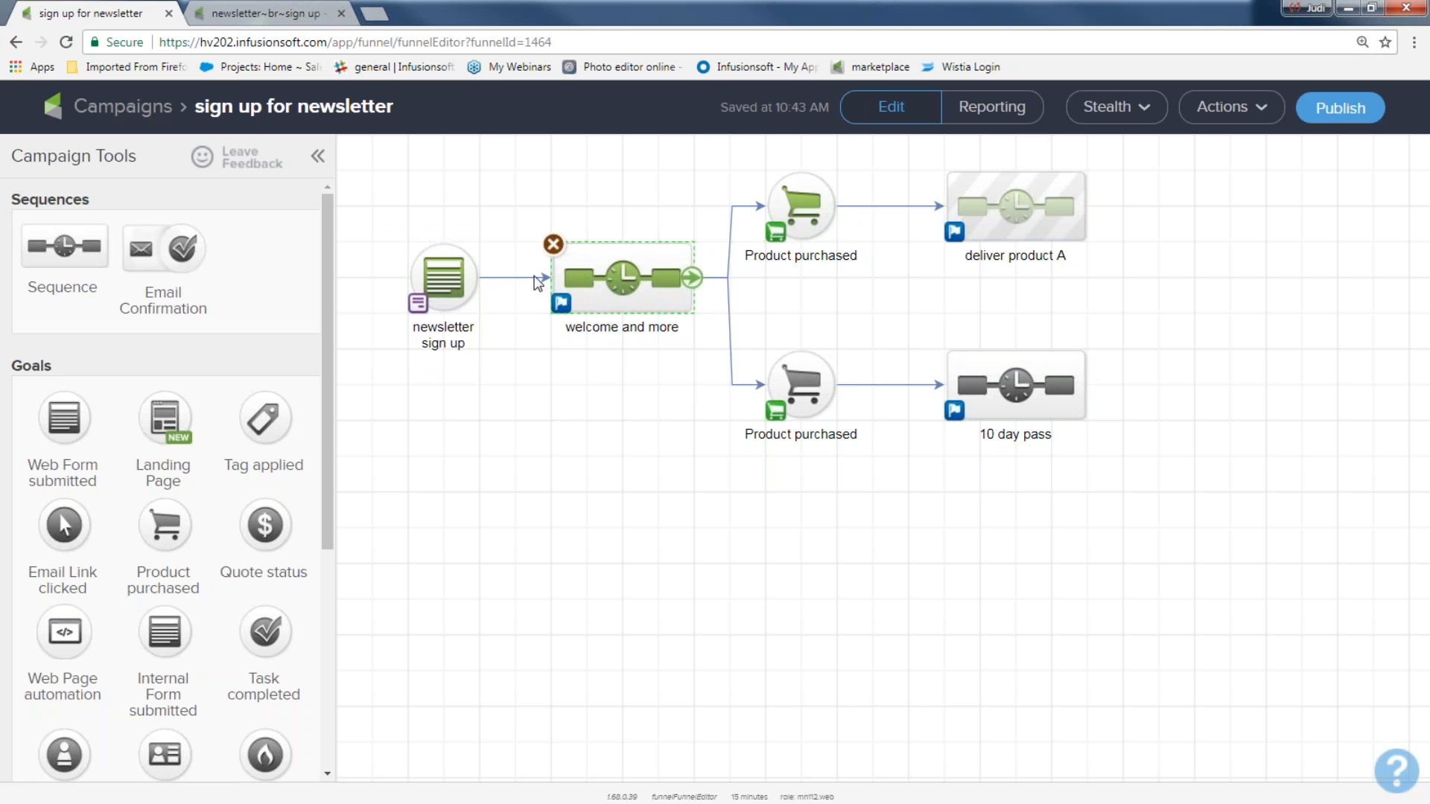
Step: Add a 'linkedin form' Web Form submitted goal connected to welcome and more
drag(377, 211, 485, 334)
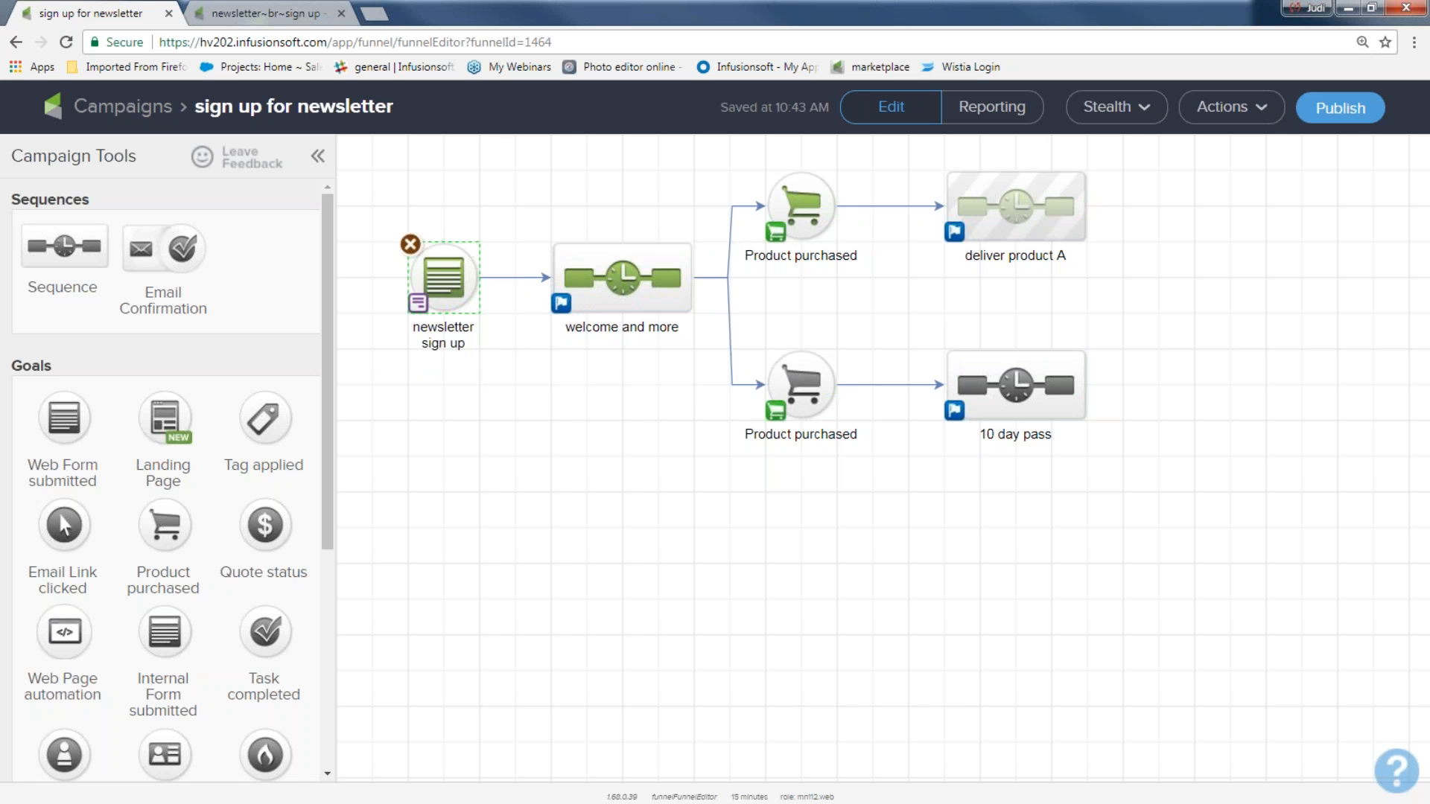
drag(385, 205, 491, 355)
drag(64, 406, 430, 432)
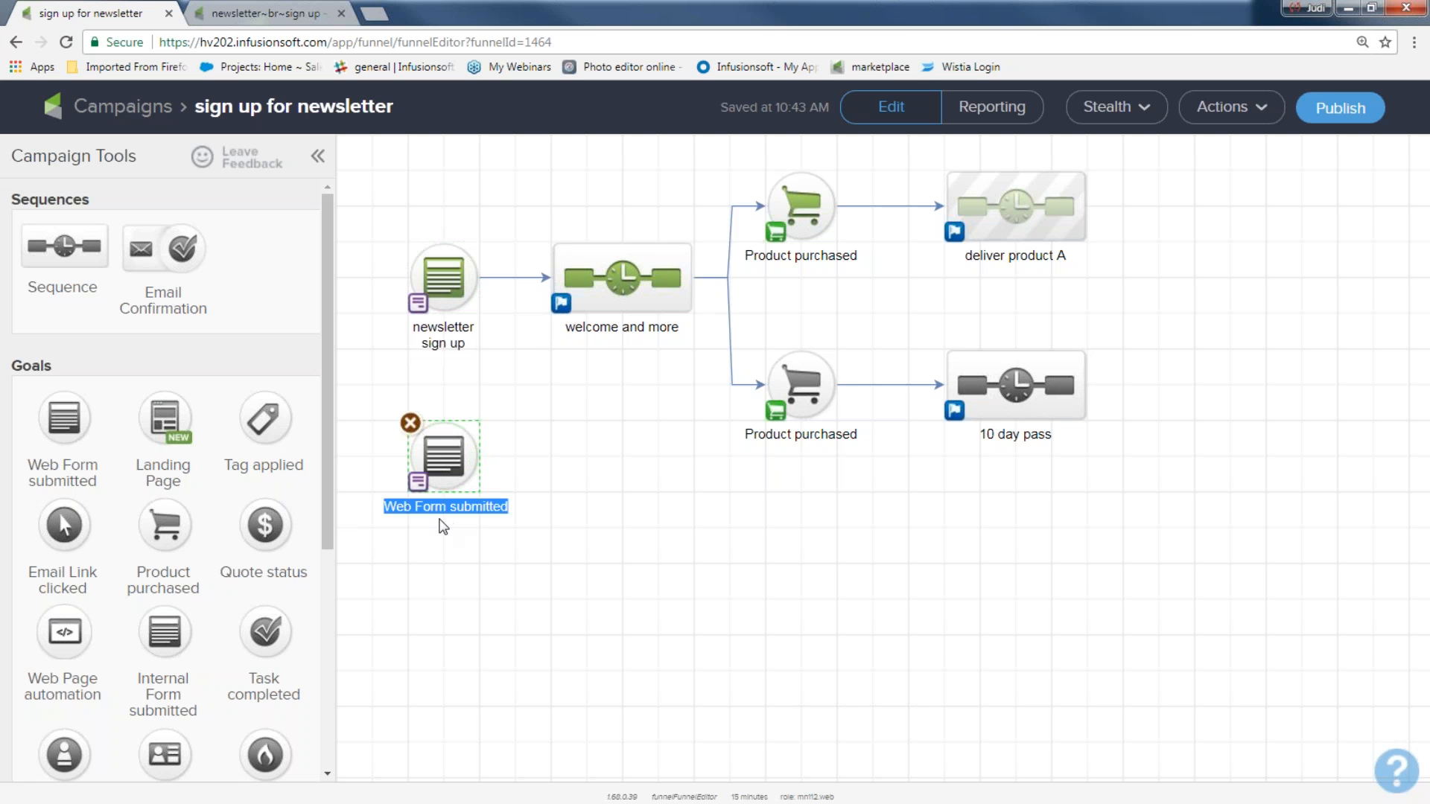
text(linkedin form)
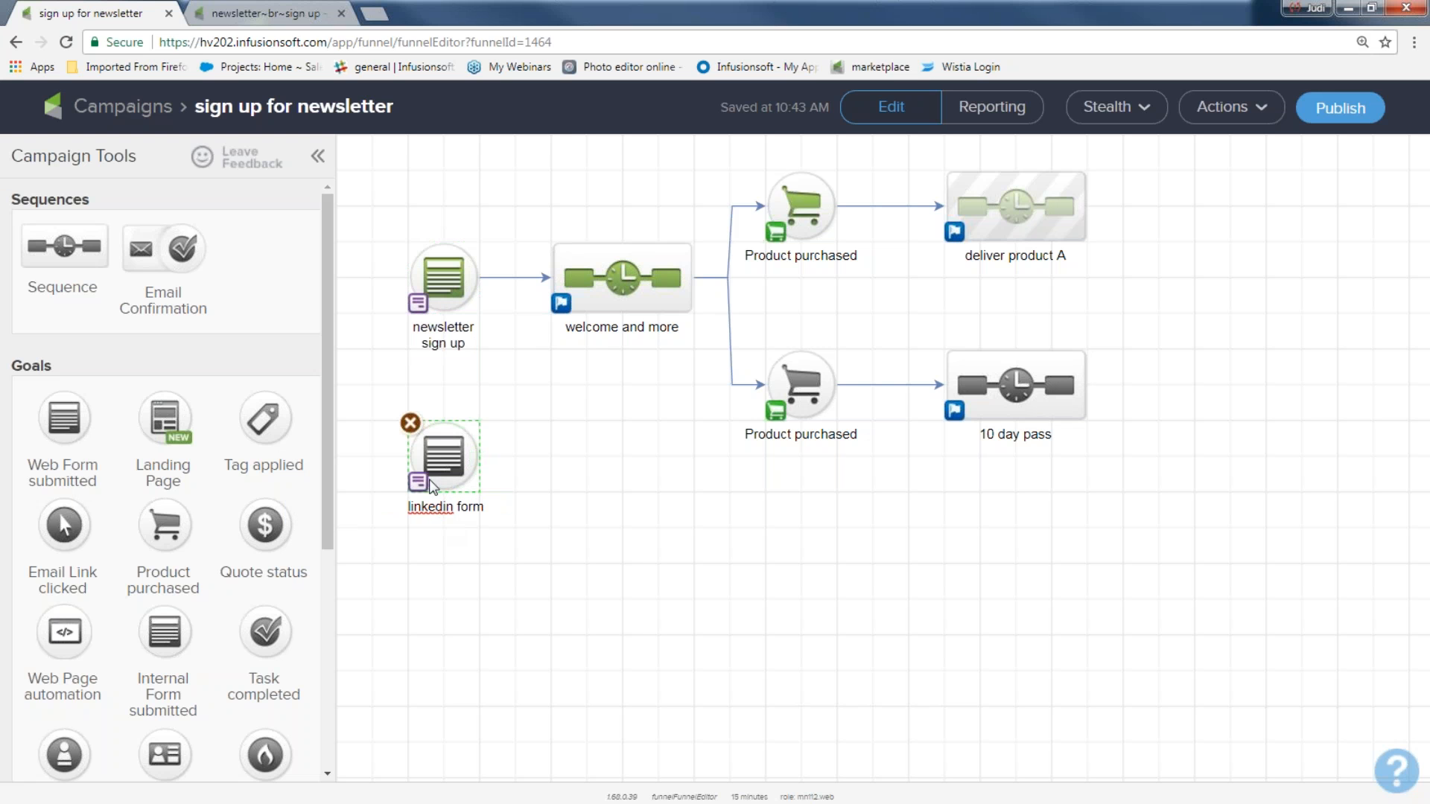
drag(492, 484, 570, 288)
Step: Add a 'pinterest' web-form goal and line it up under linkedin form
drag(64, 417, 445, 600)
text(pinterest)
key(Return)
drag(445, 460, 445, 426)
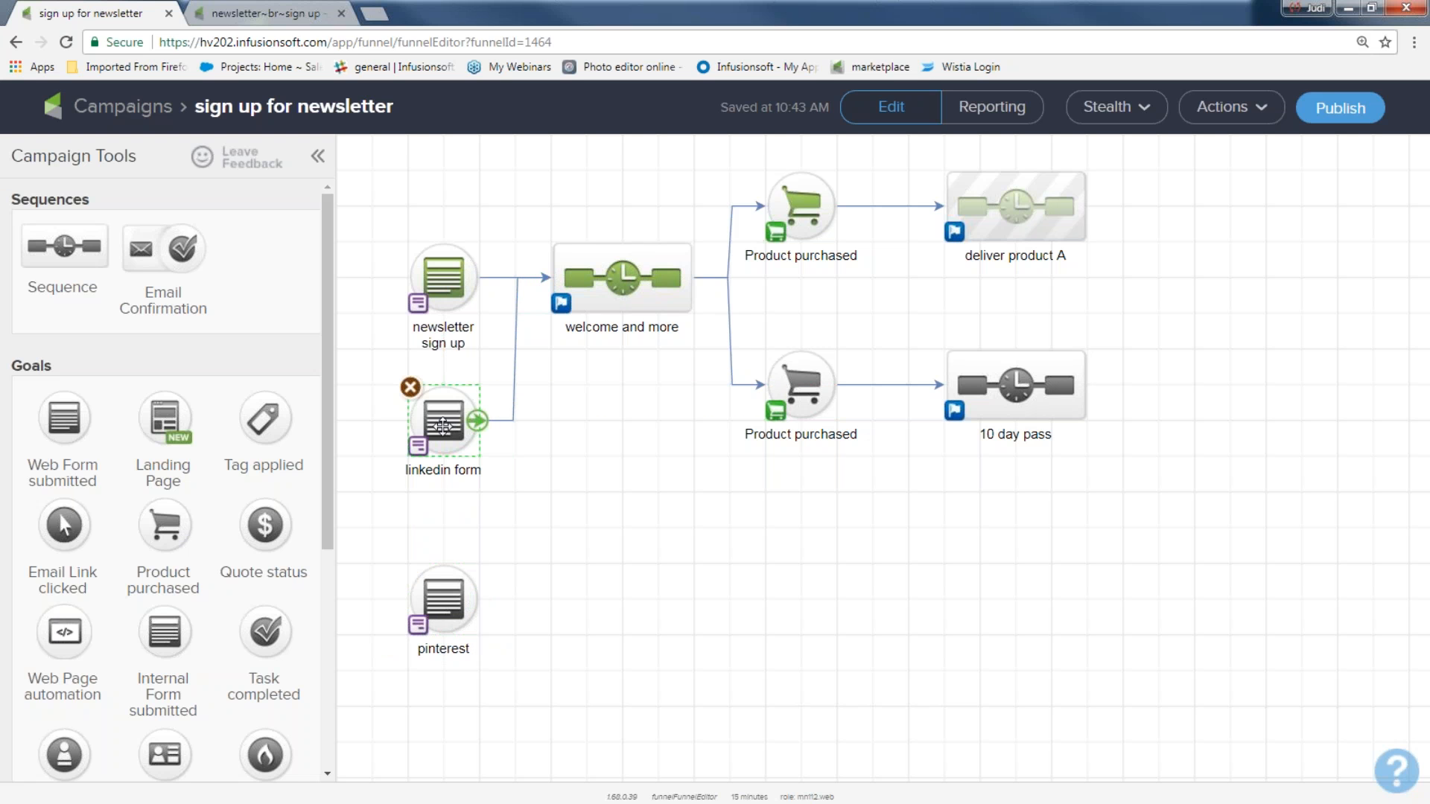
drag(443, 596, 608, 305)
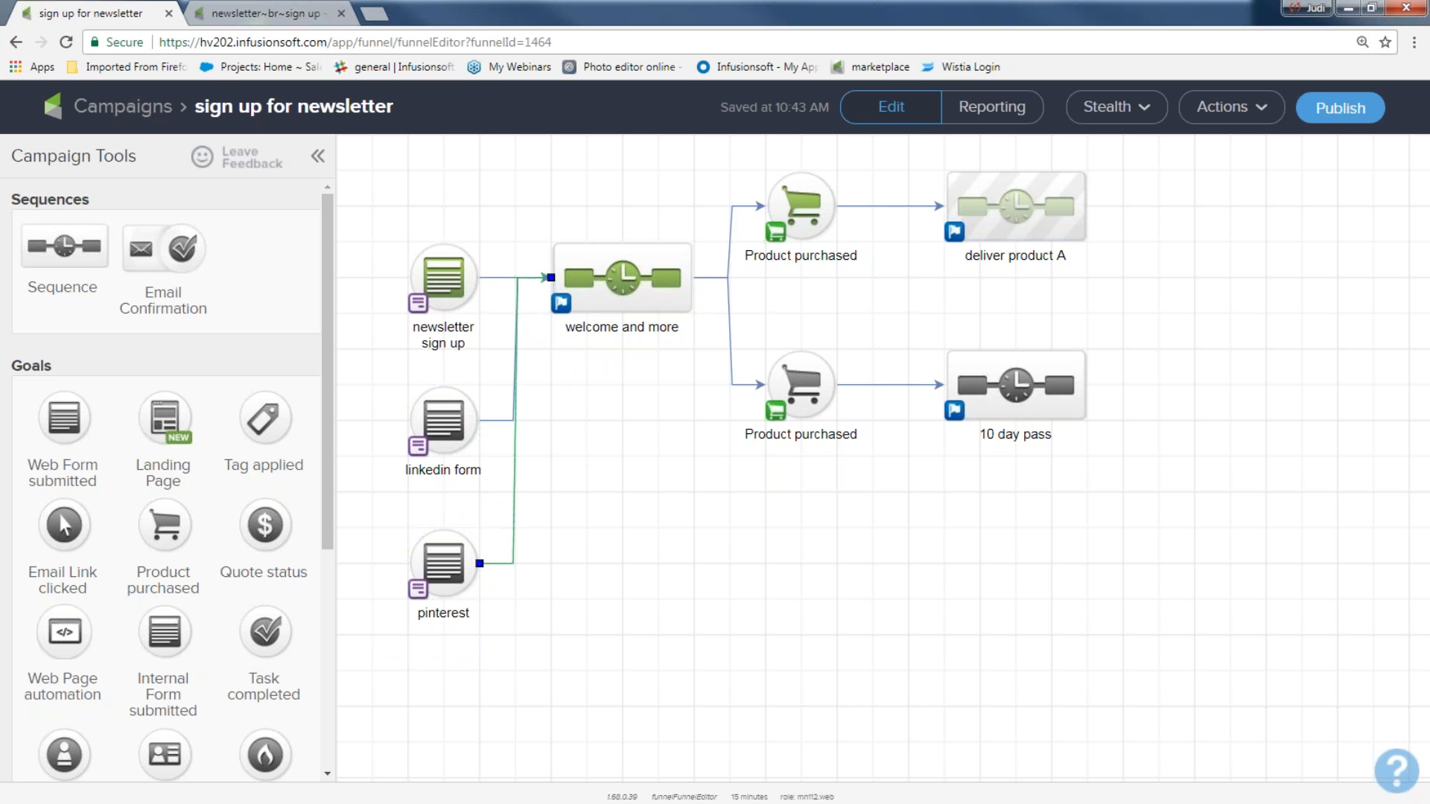
Step: Check the three web-form goals, then minimize the browser and advance the presentation slide
drag(376, 228, 504, 371)
drag(382, 421, 504, 465)
drag(400, 581, 509, 640)
click(1352, 11)
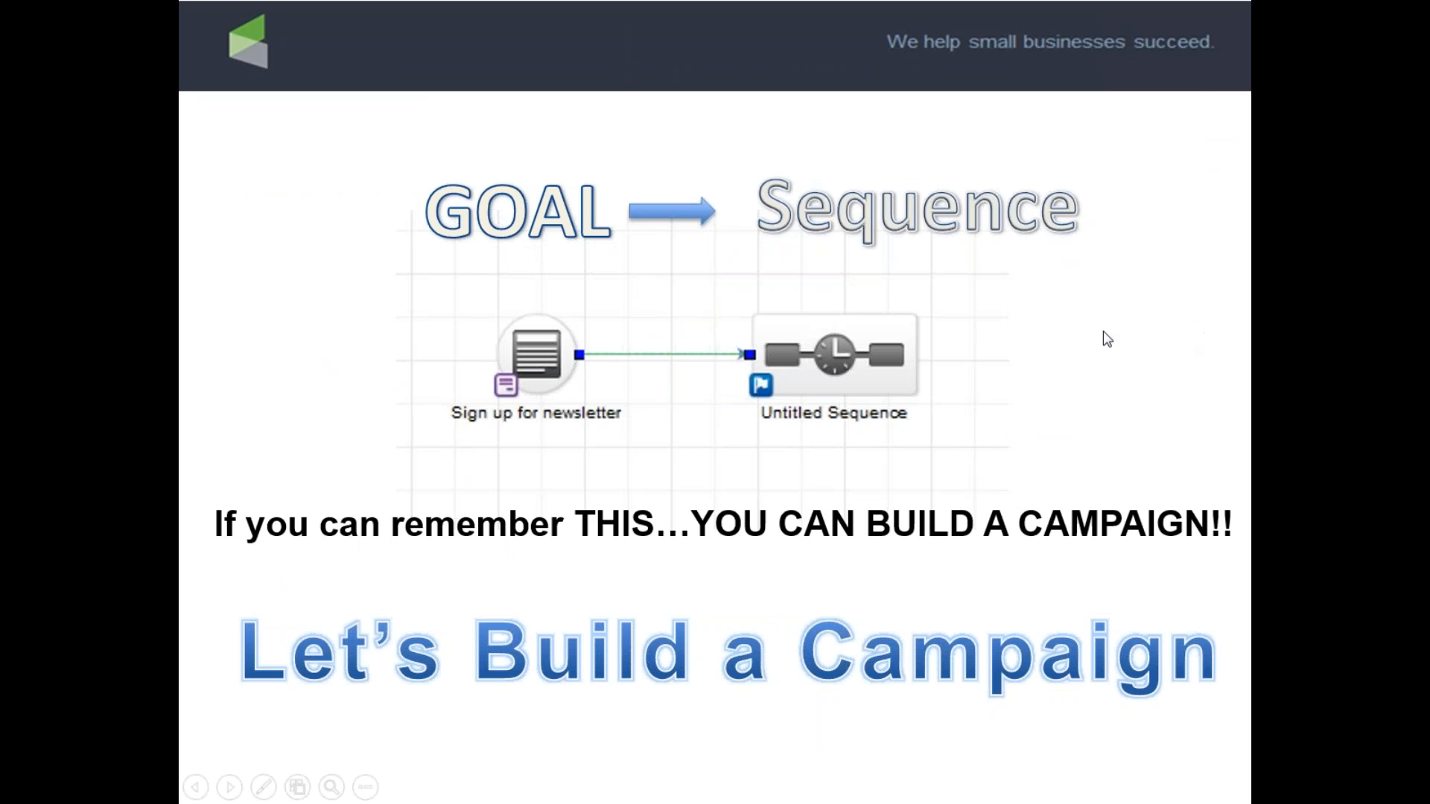
click(1103, 331)
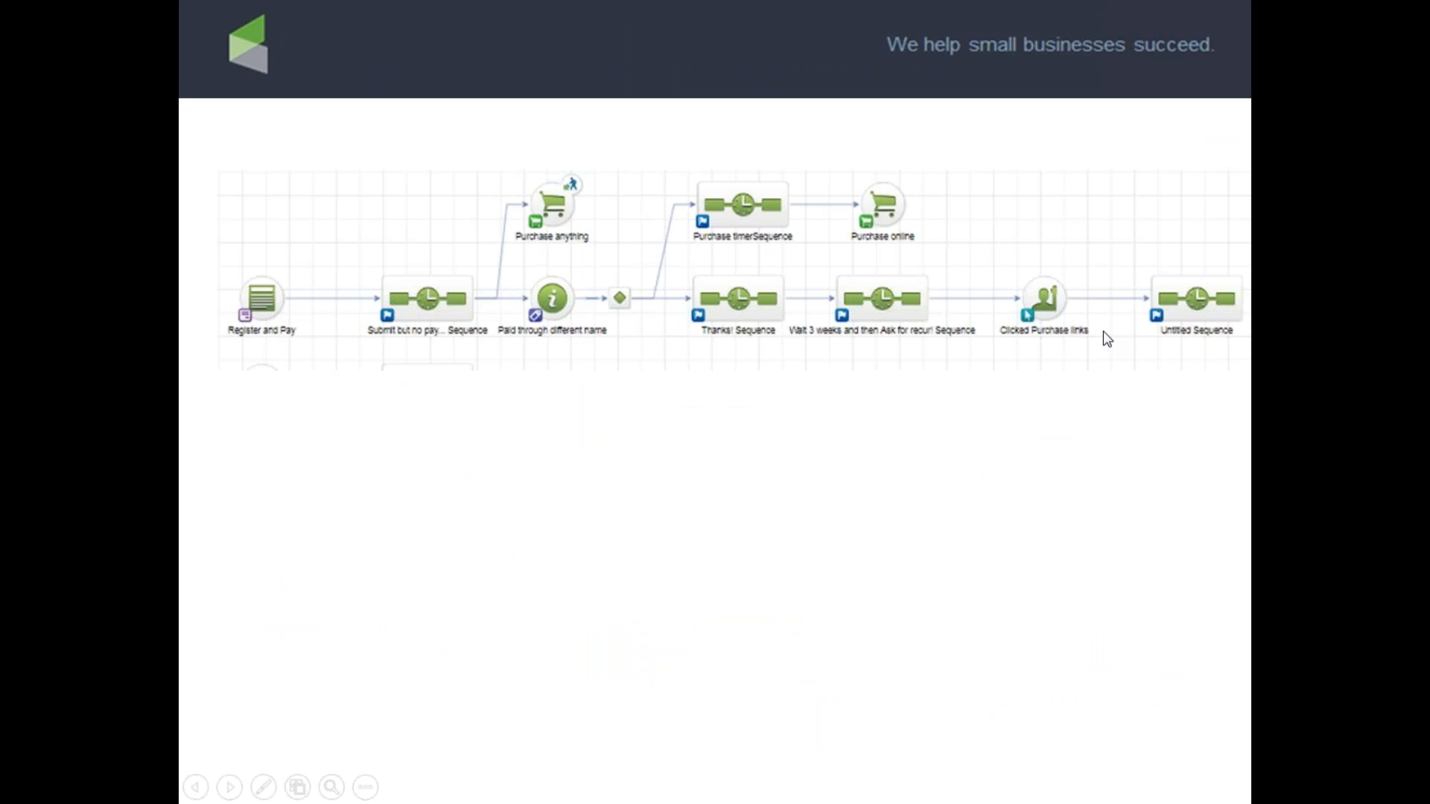
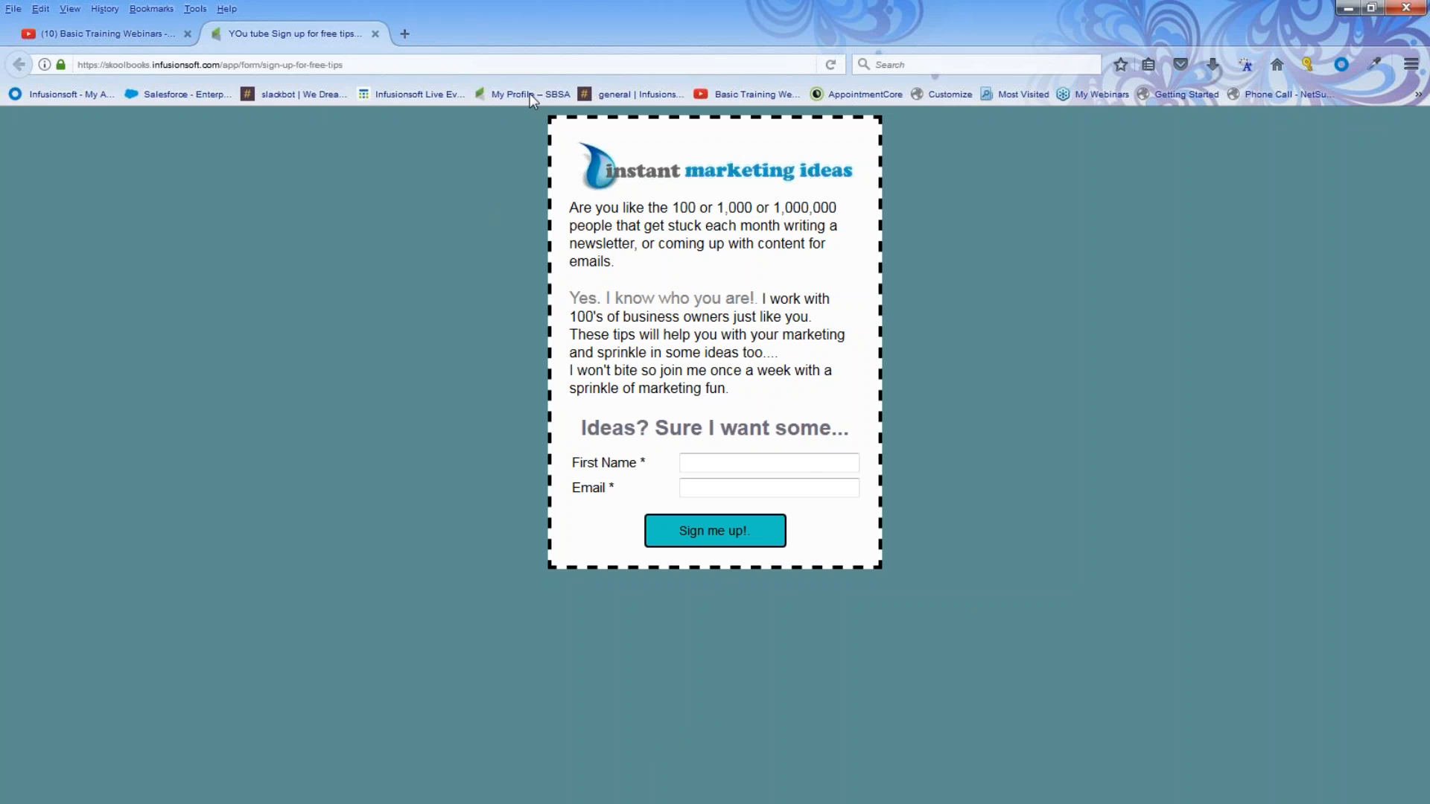
Step: Switch to the Basic Training Webinars YouTube browser tab
click(156, 36)
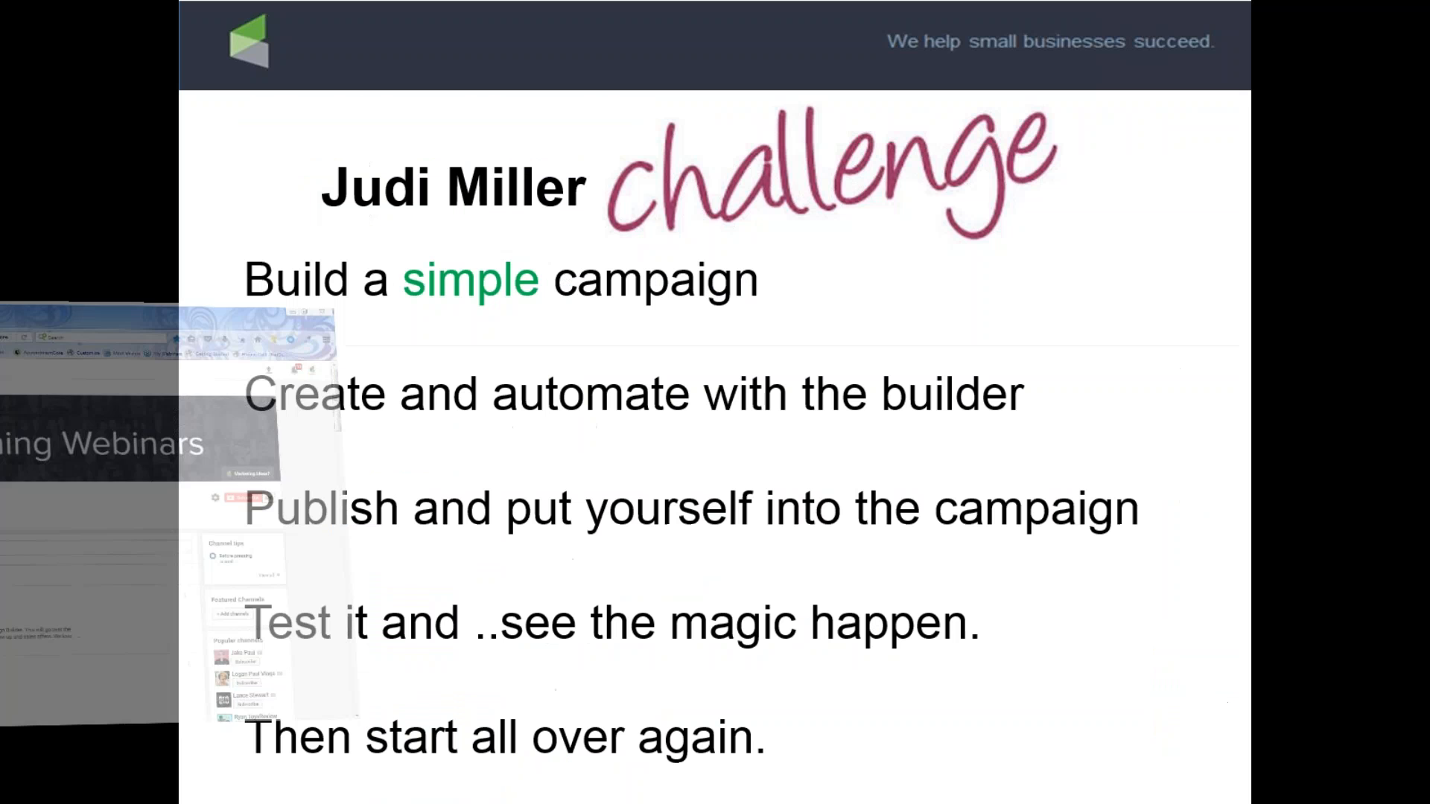
Step: Advance the slideshow from the challenge slide to the next slide
click(687, 347)
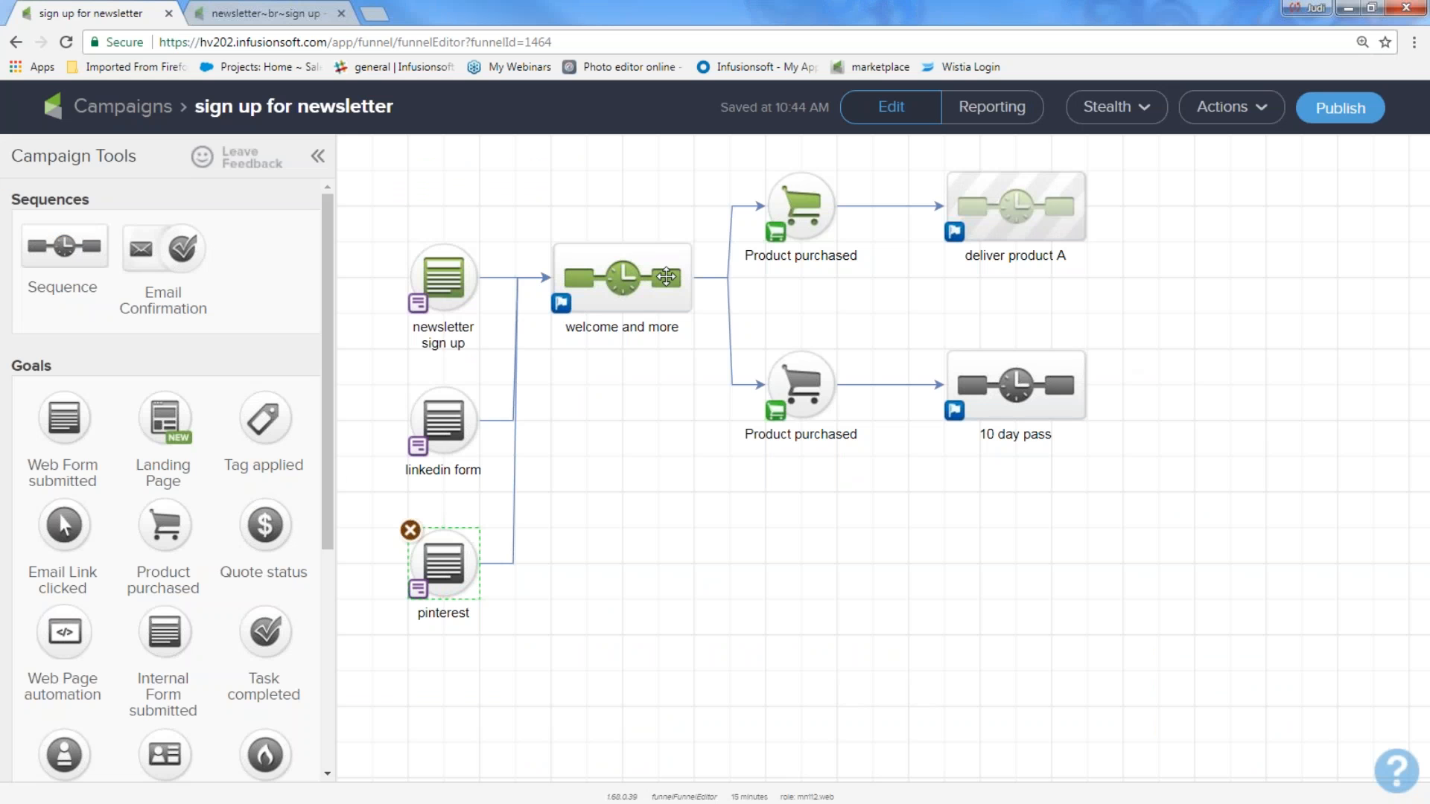
Step: Add an Apply/Remove Tag step after Untitled Email in 'welcome and more', leaving it with no tag
double_click(667, 277)
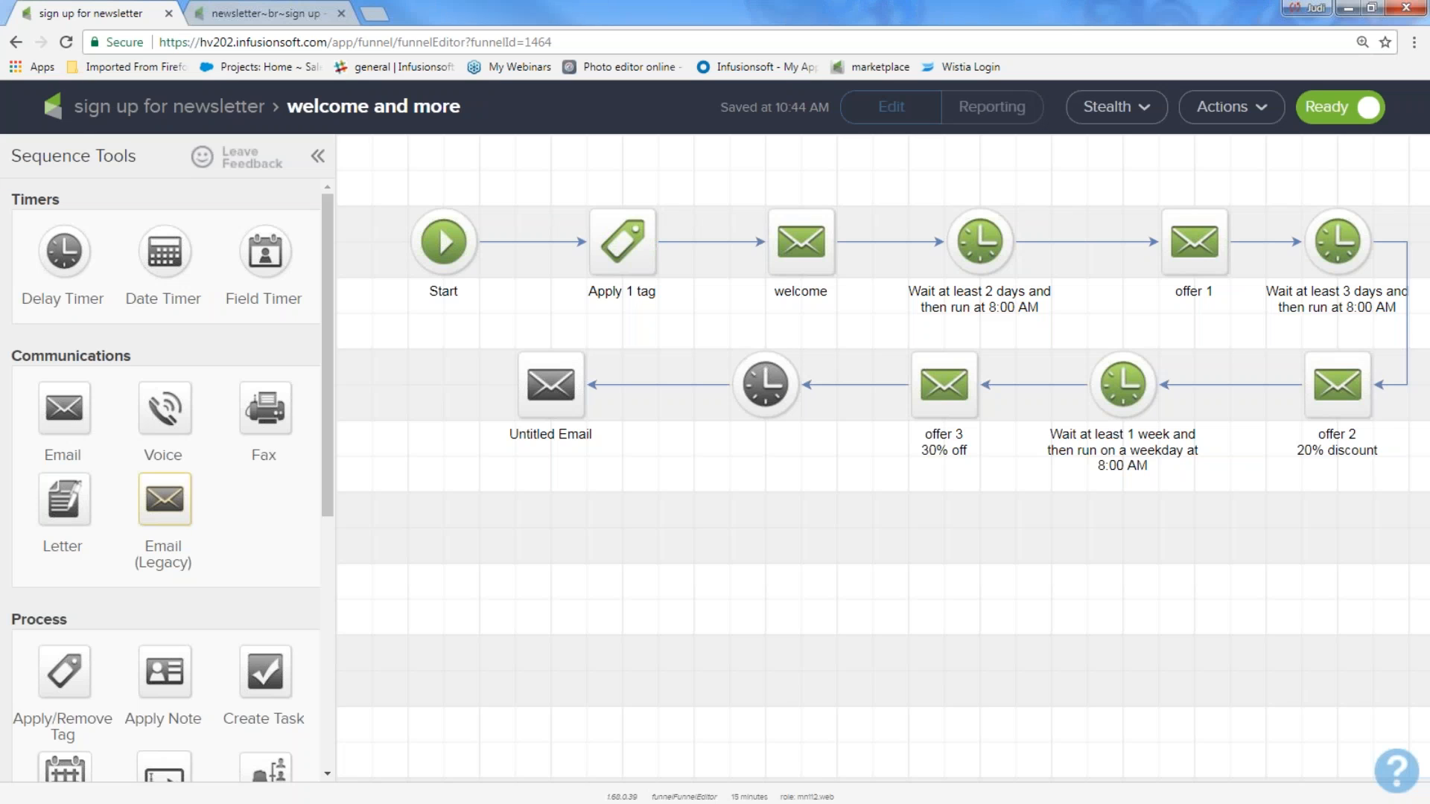
drag(53, 667, 416, 374)
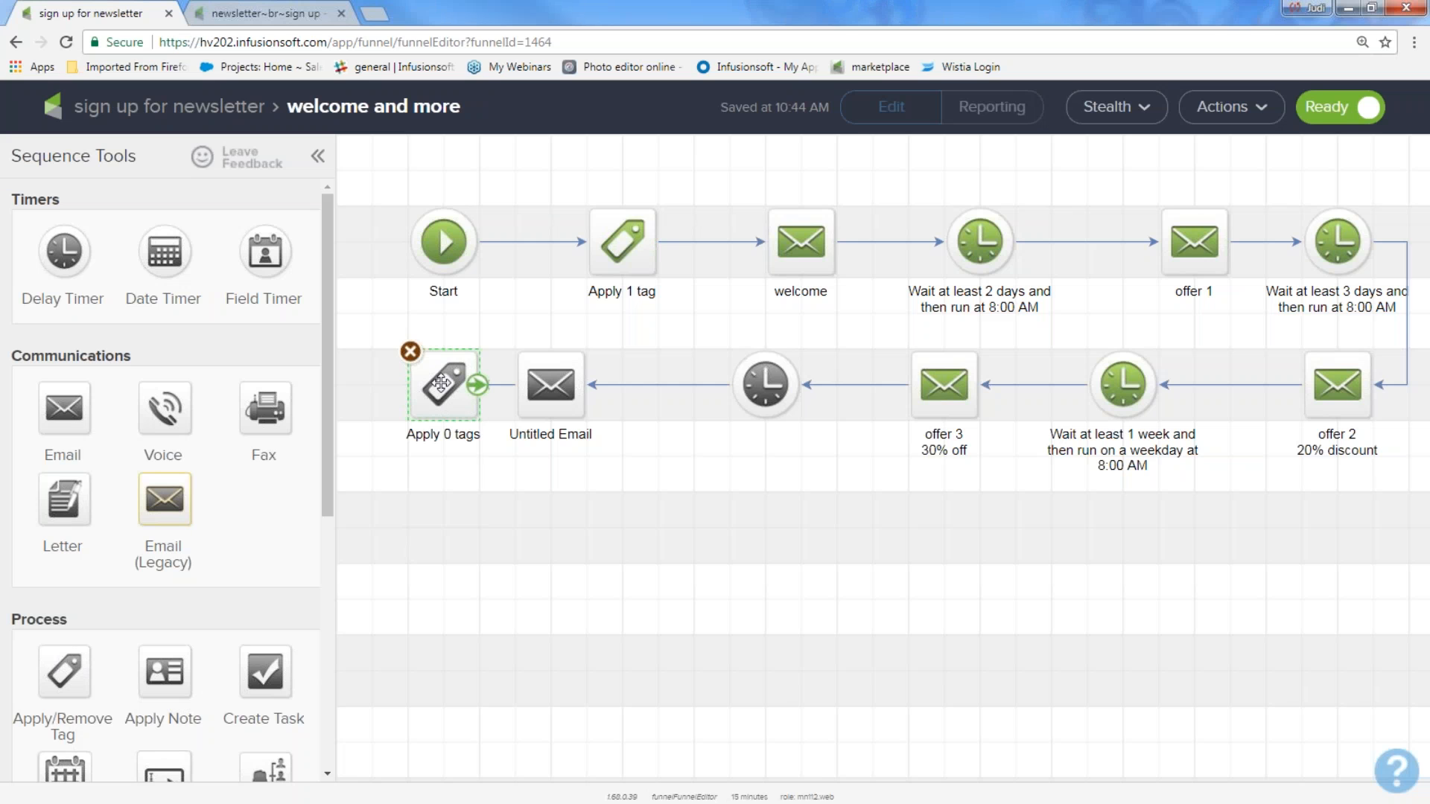
double_click(441, 383)
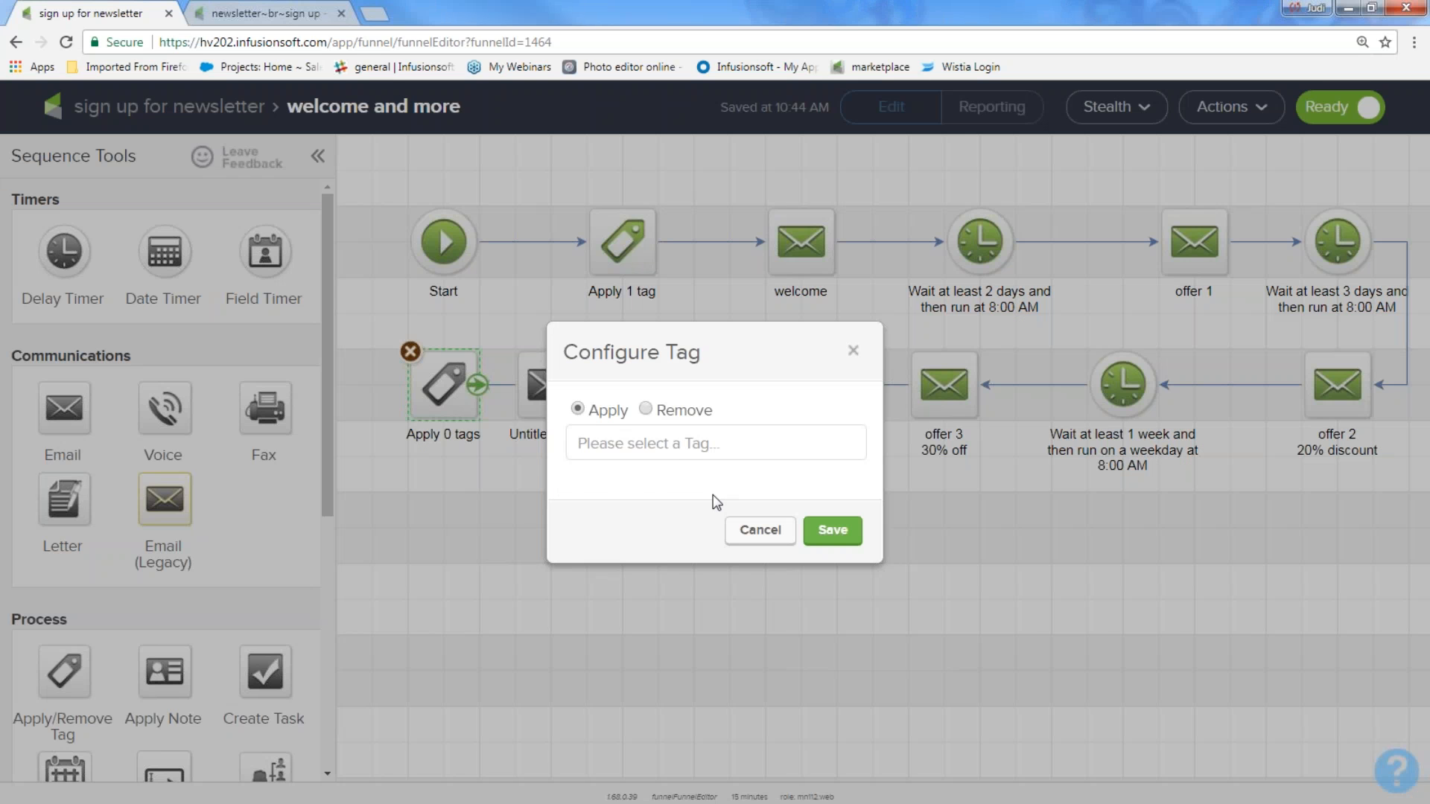
click(692, 447)
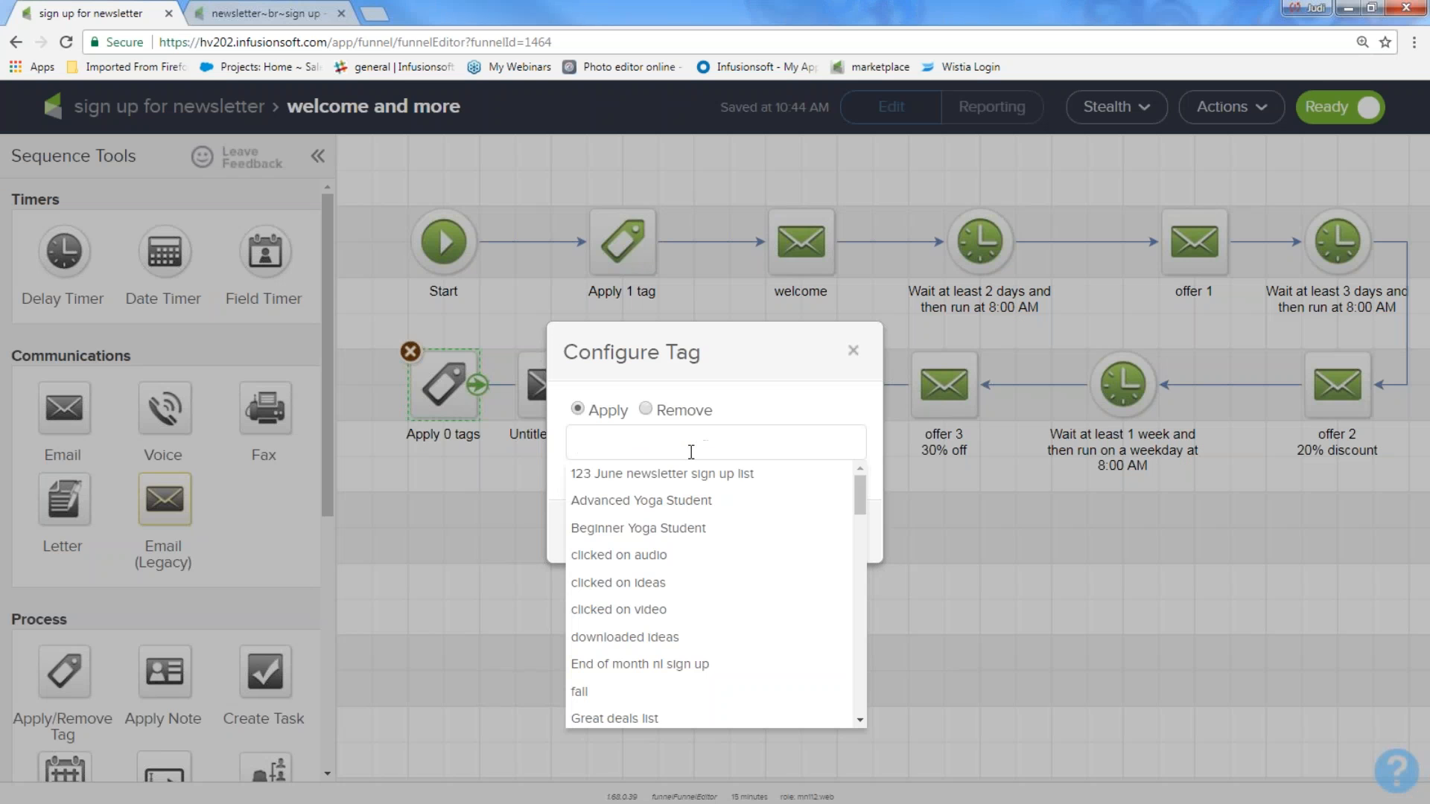
text(nl)
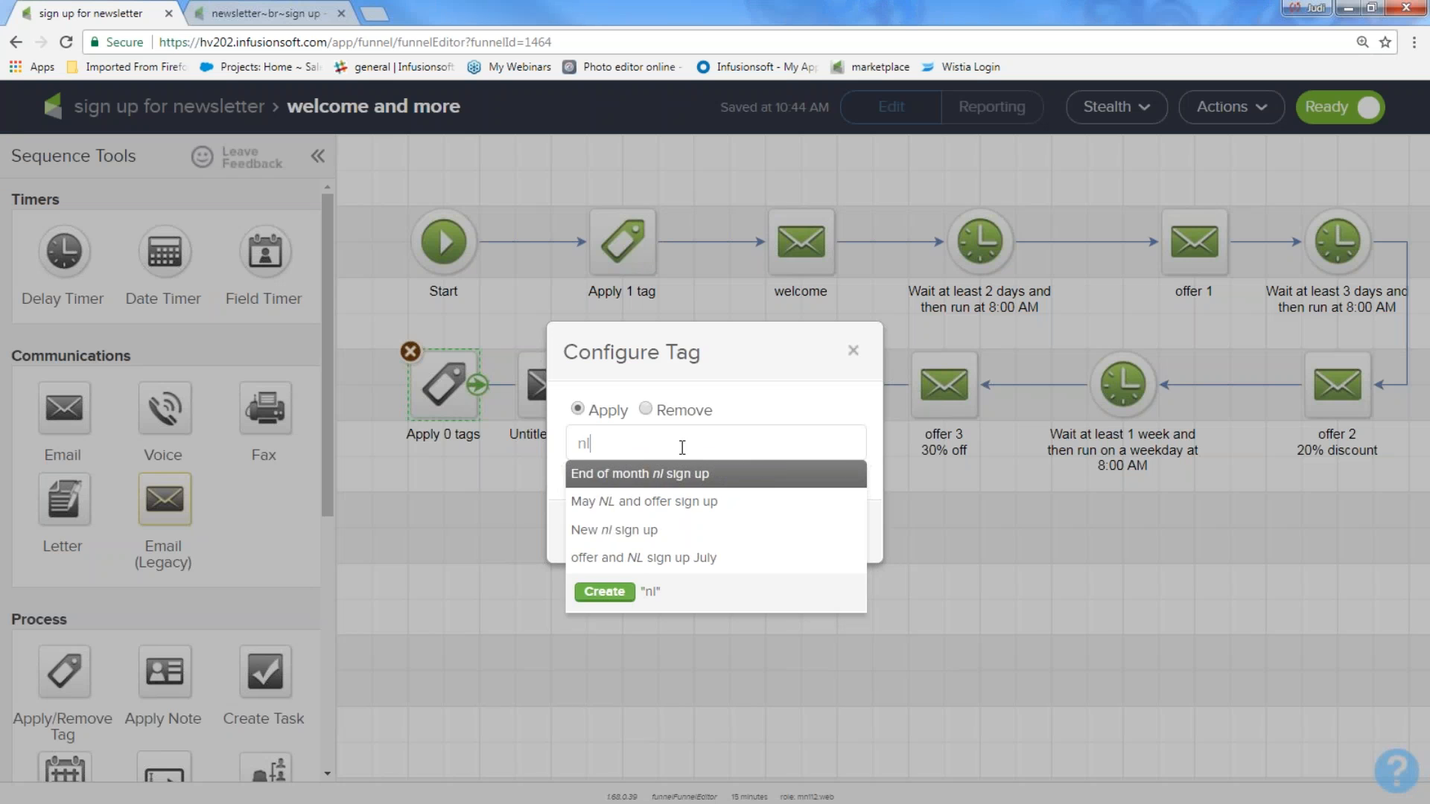
click(661, 501)
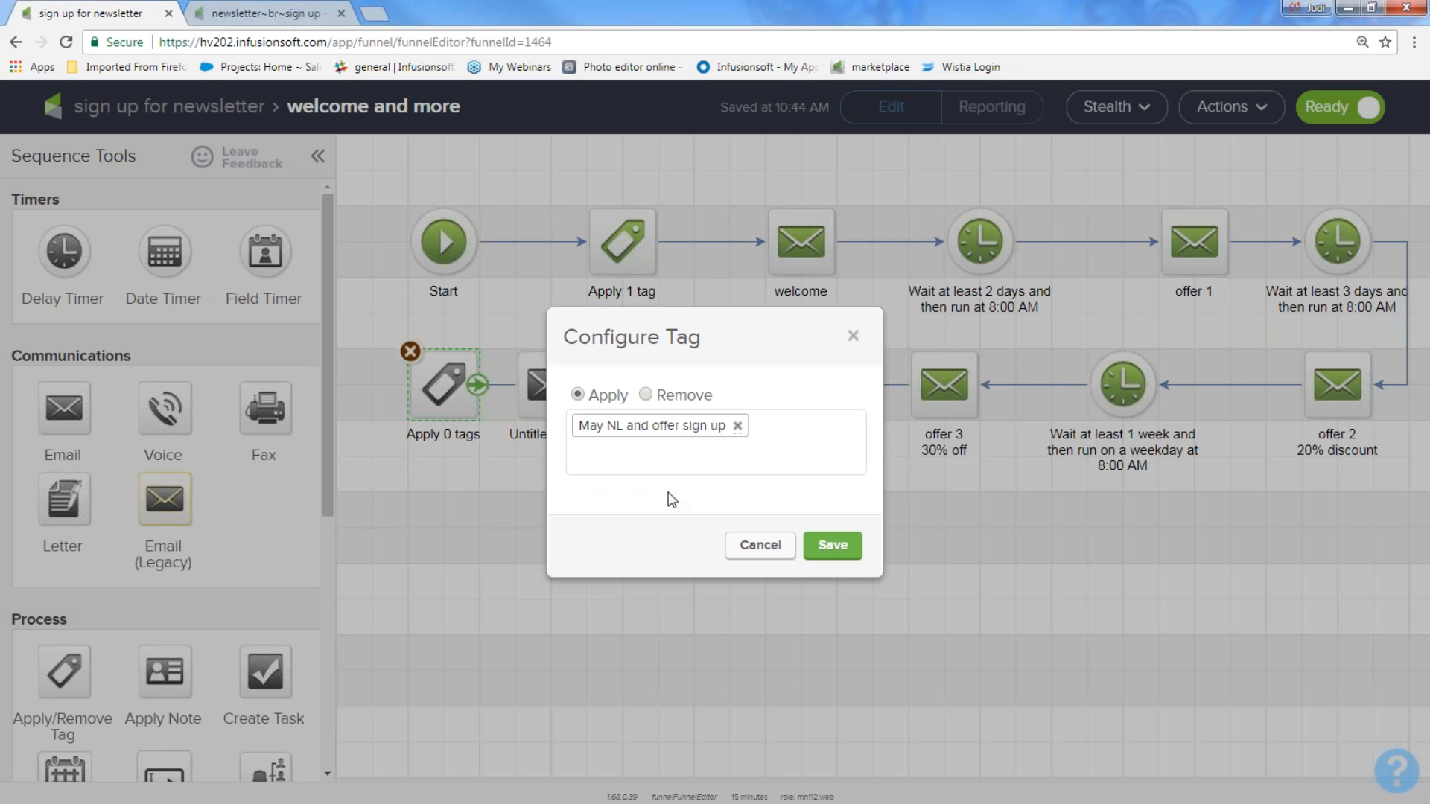
click(738, 426)
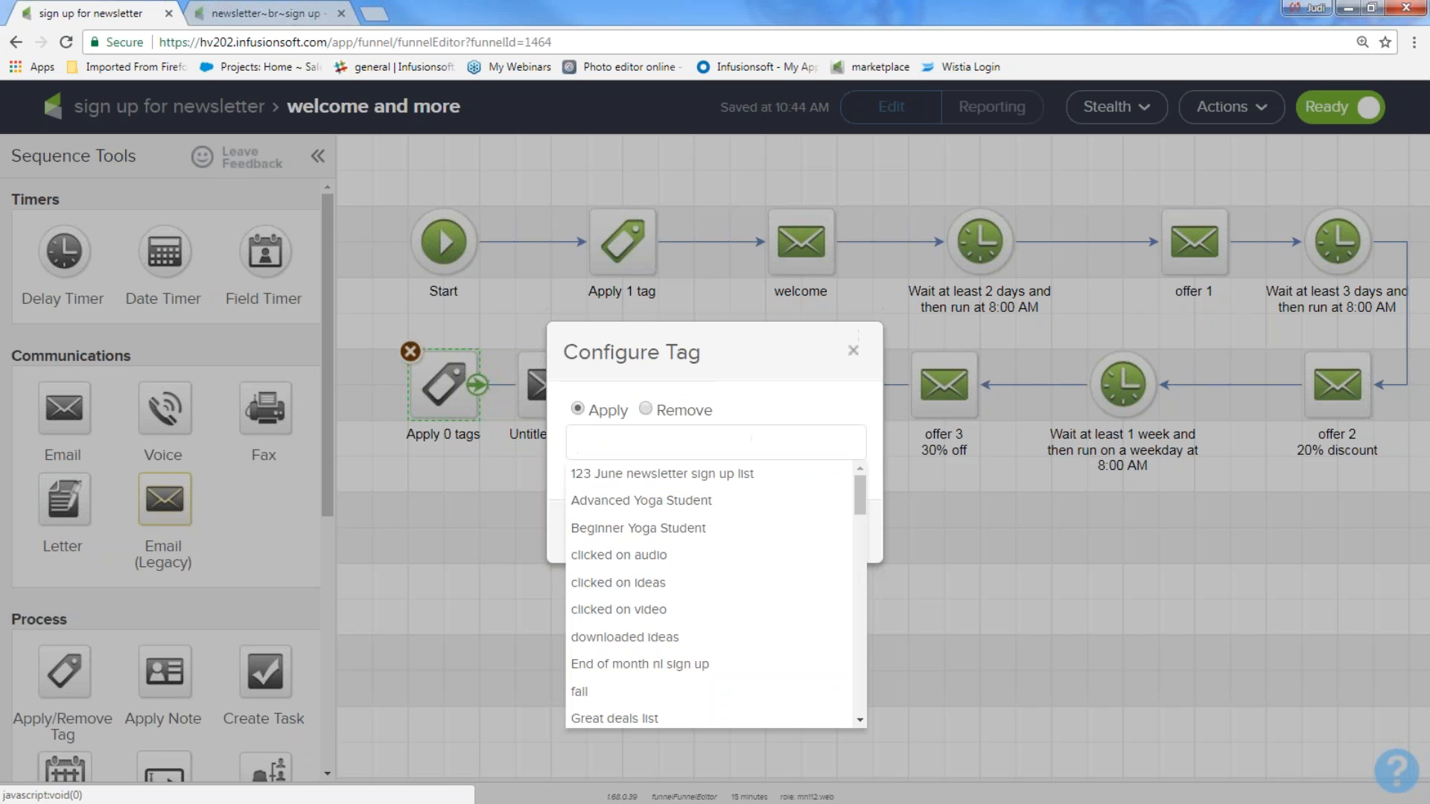
click(854, 351)
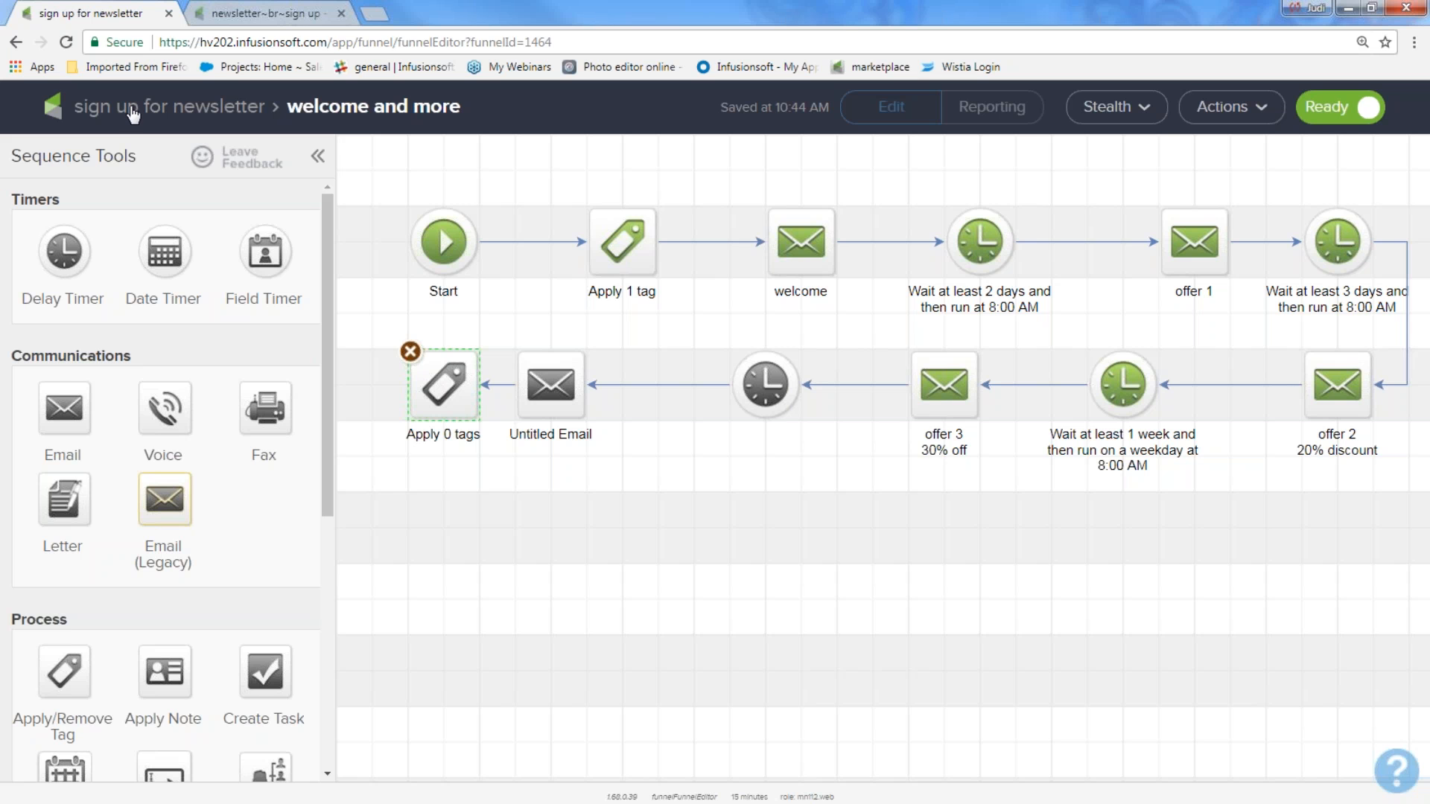
Step: Leave the campaign builder and go to the Contacts list through the main menu
click(186, 117)
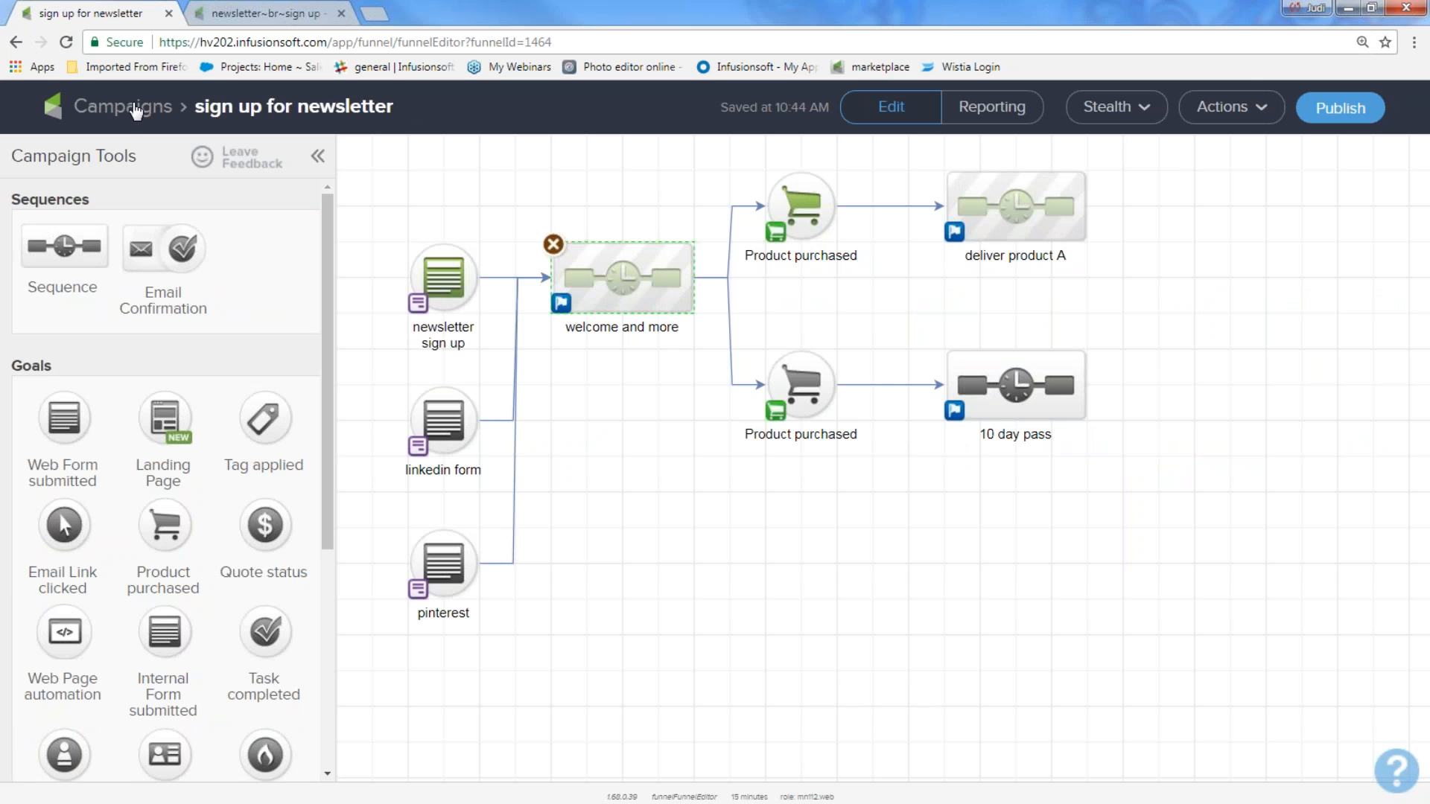
click(134, 110)
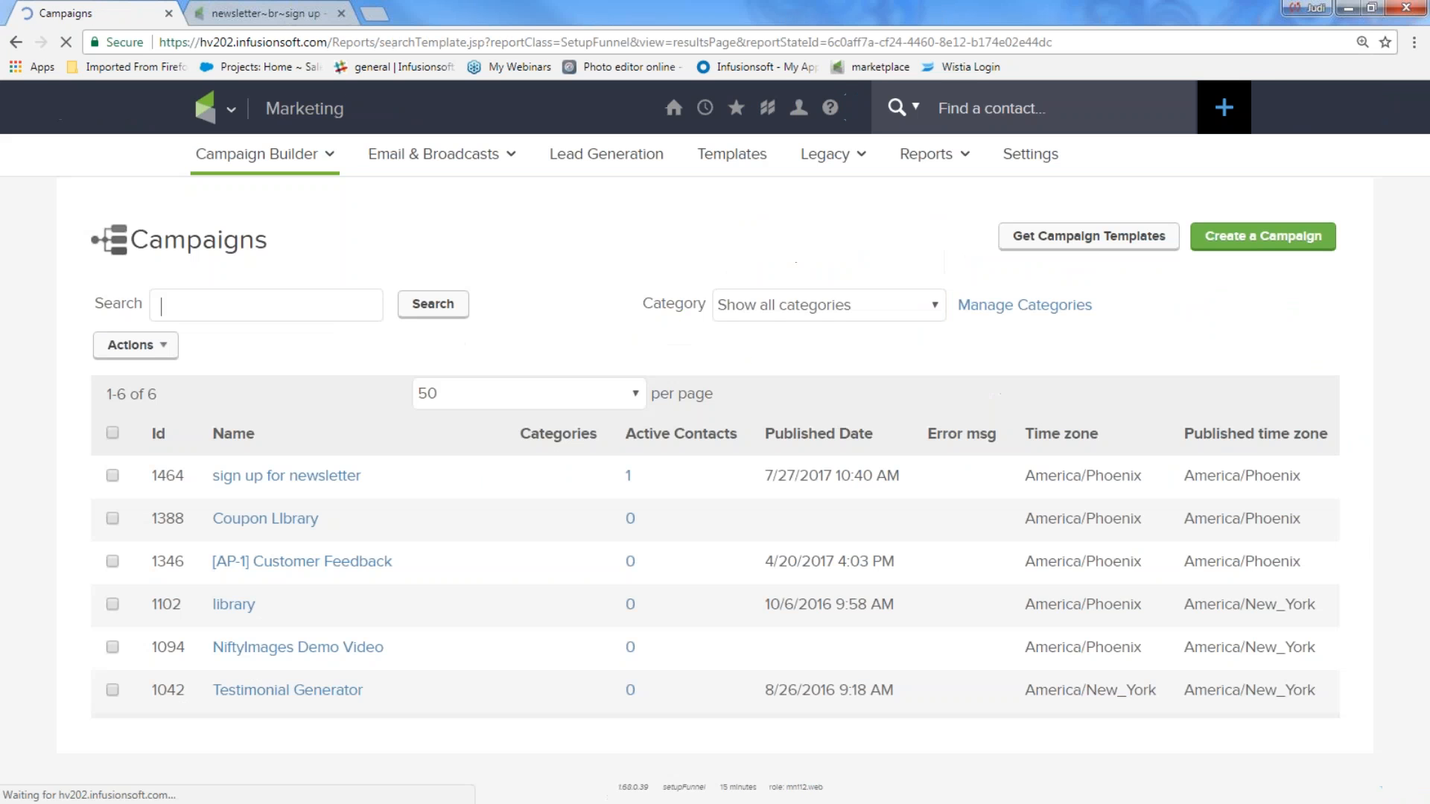
click(231, 110)
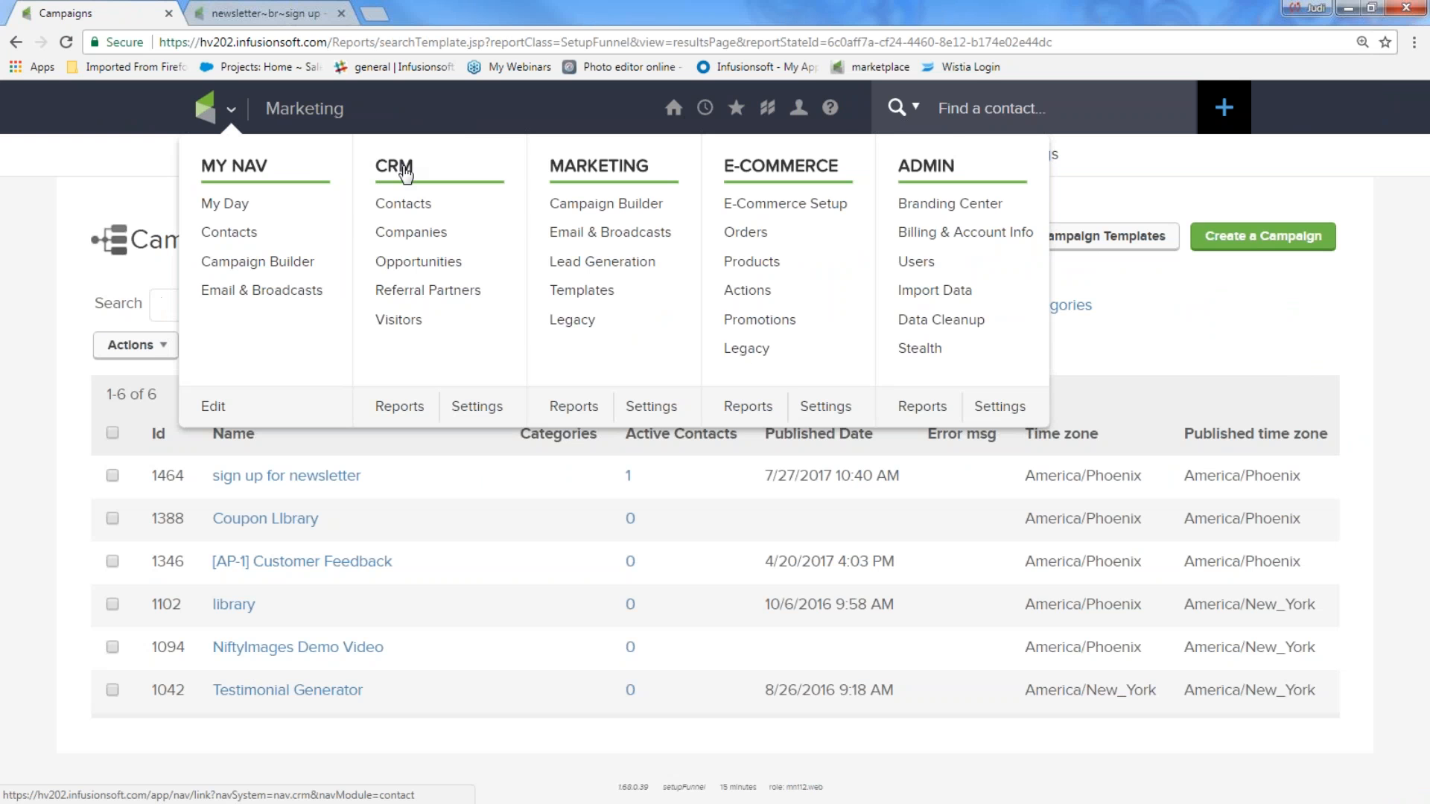
click(402, 206)
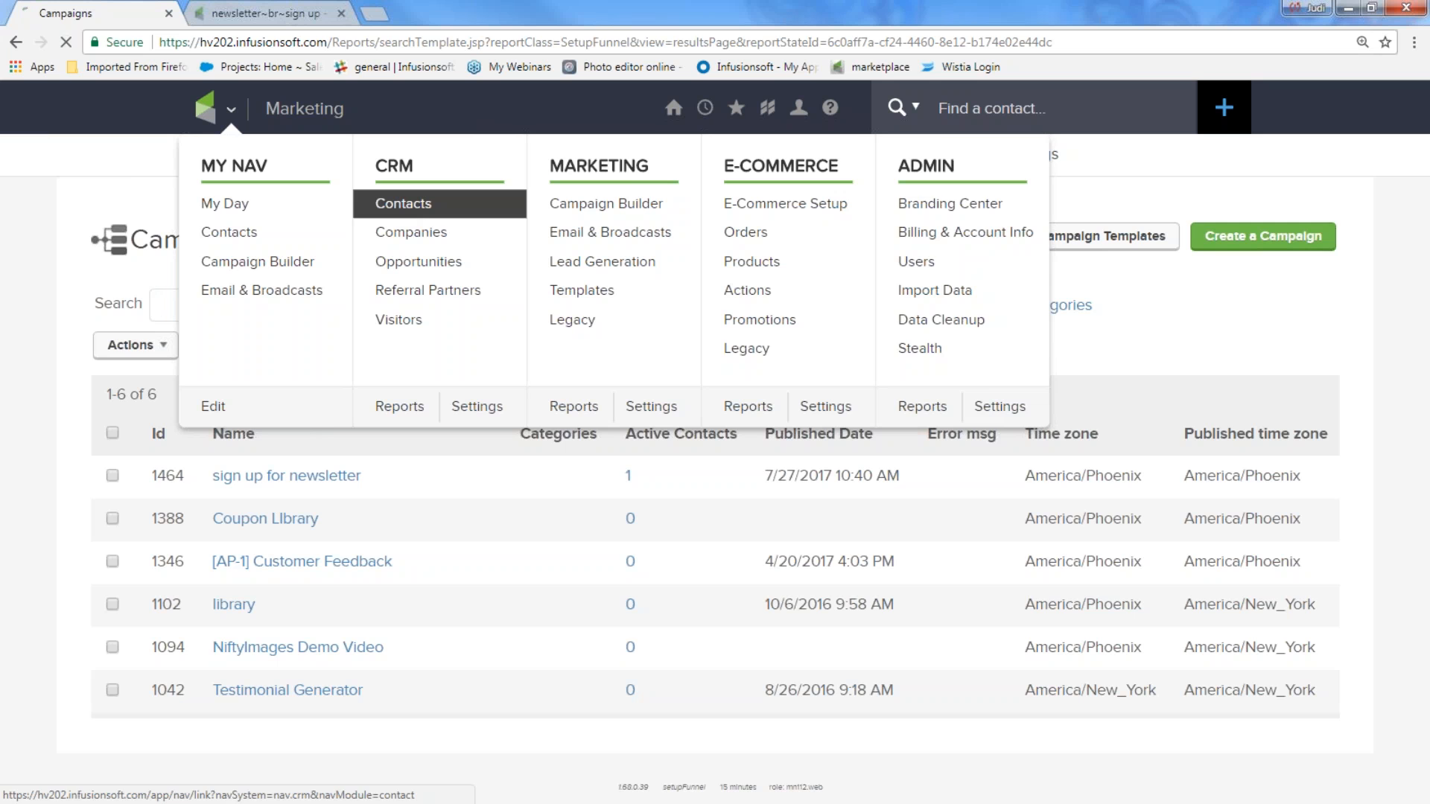
scroll(402, 220, down, 5)
scroll(397, 224, up, 2)
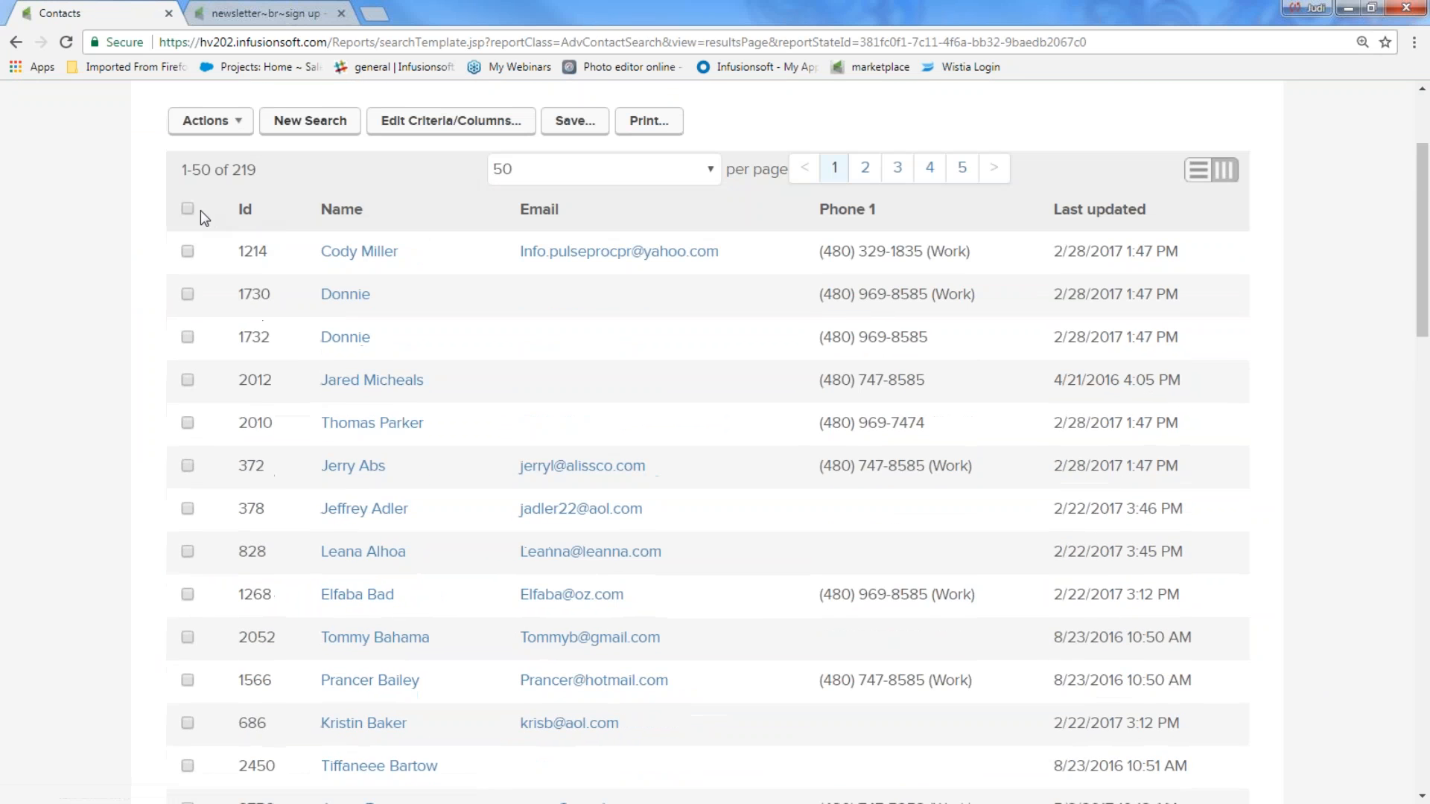
Step: Select only the sixth, seventh and eighth contacts and open the Actions menu
click(189, 210)
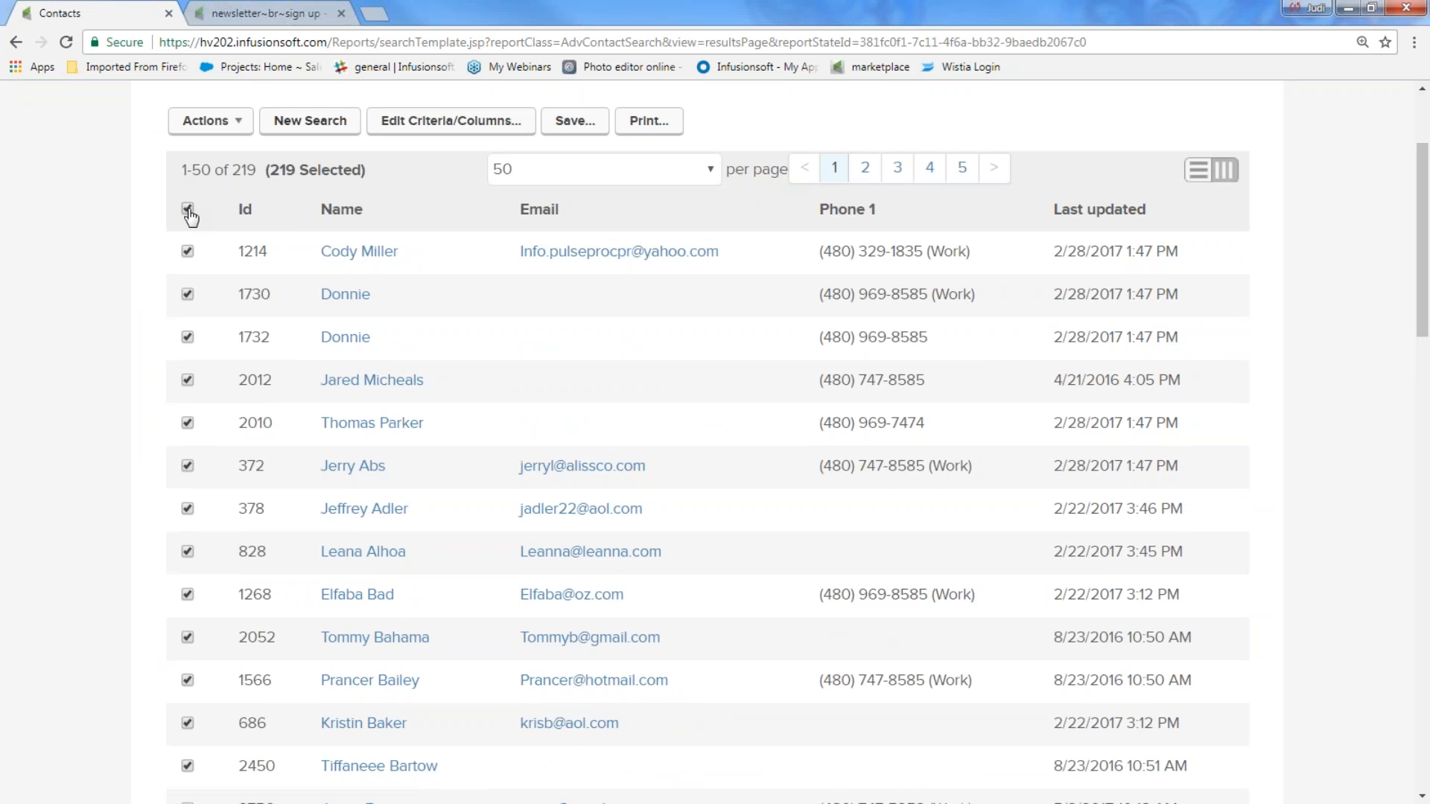
click(189, 210)
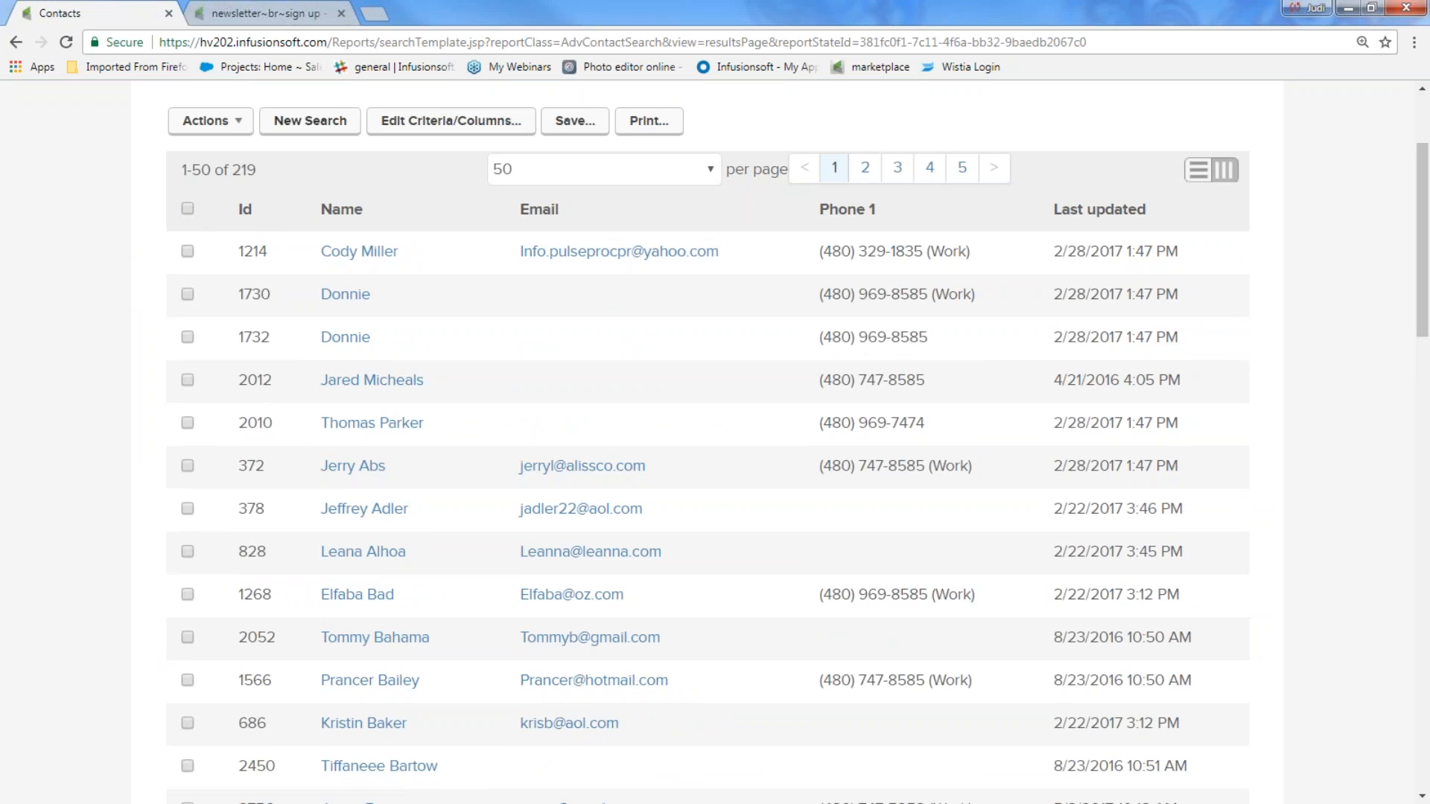
click(188, 466)
click(189, 511)
click(188, 554)
click(207, 127)
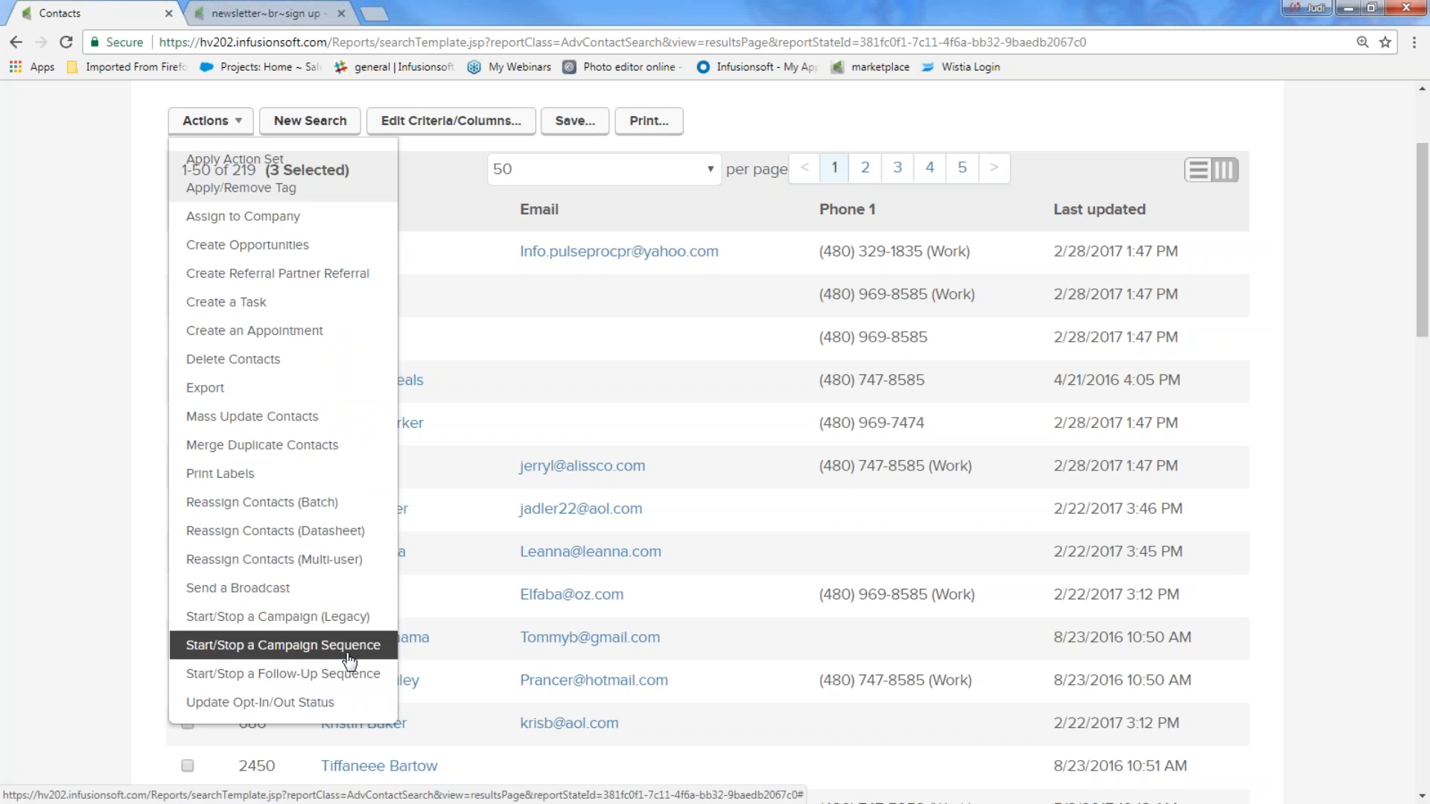
Step: Choose Start/Stop a Campaign Sequence with Start, 'sign up for newsletter' campaign and 'welcome and more' sequence
click(348, 657)
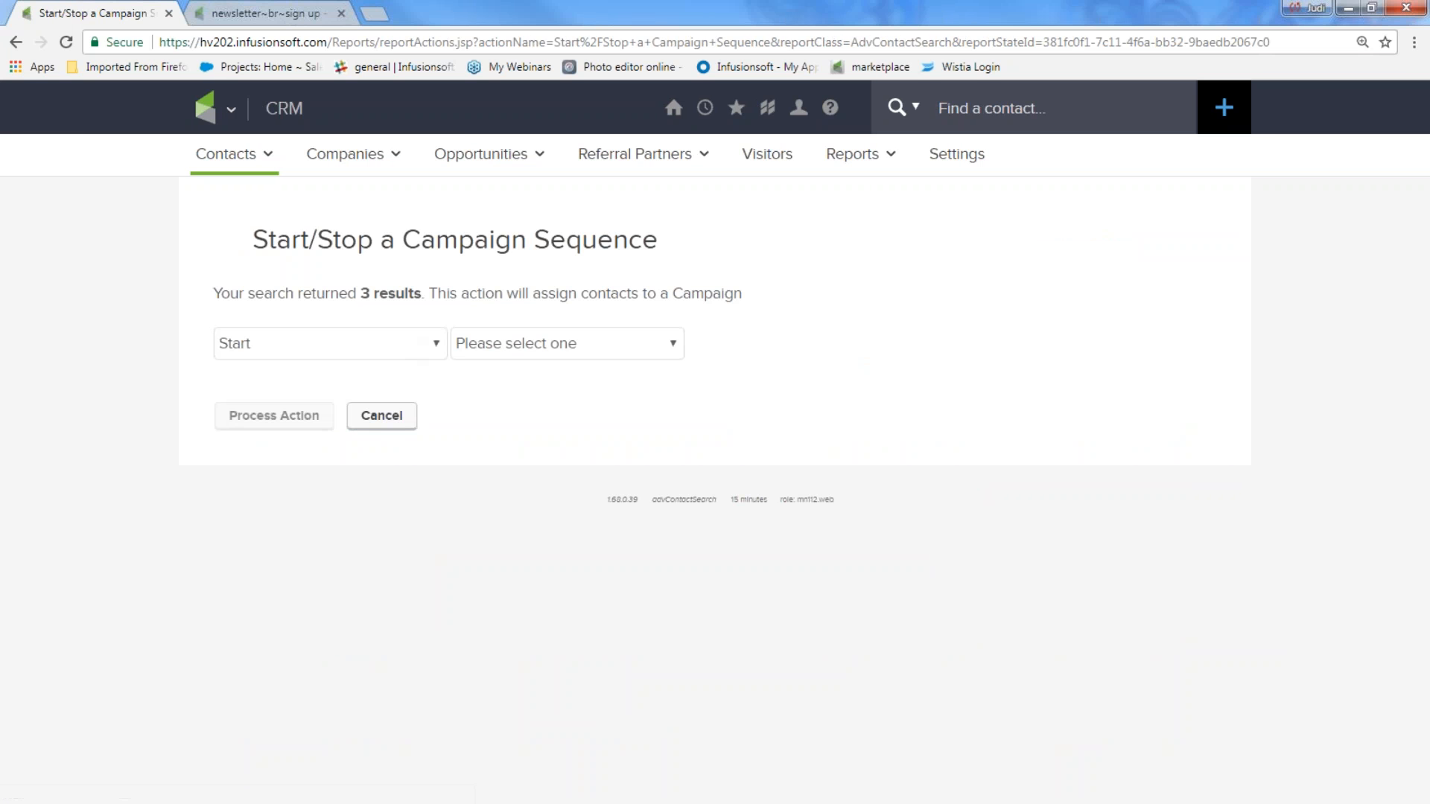
click(439, 345)
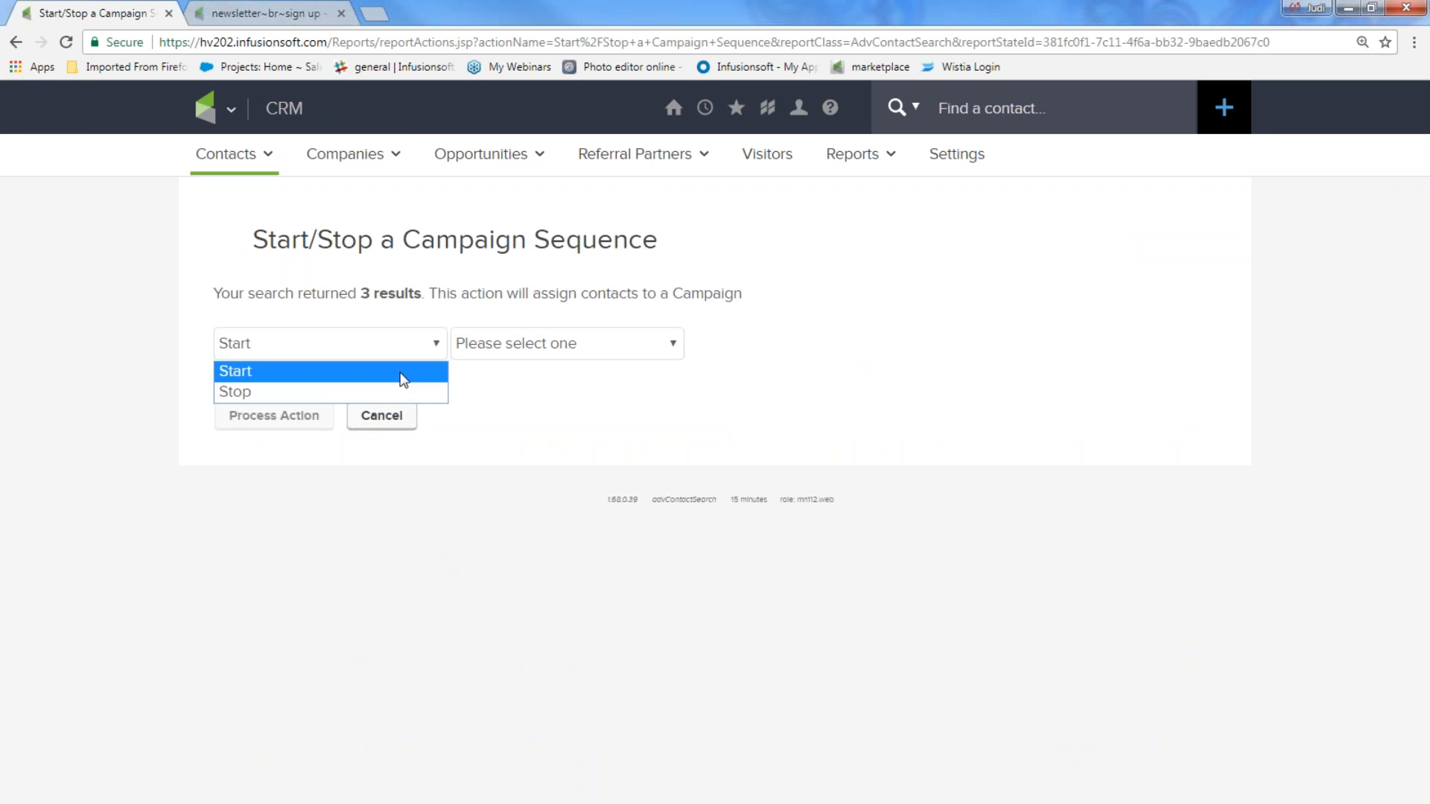
click(403, 372)
click(664, 345)
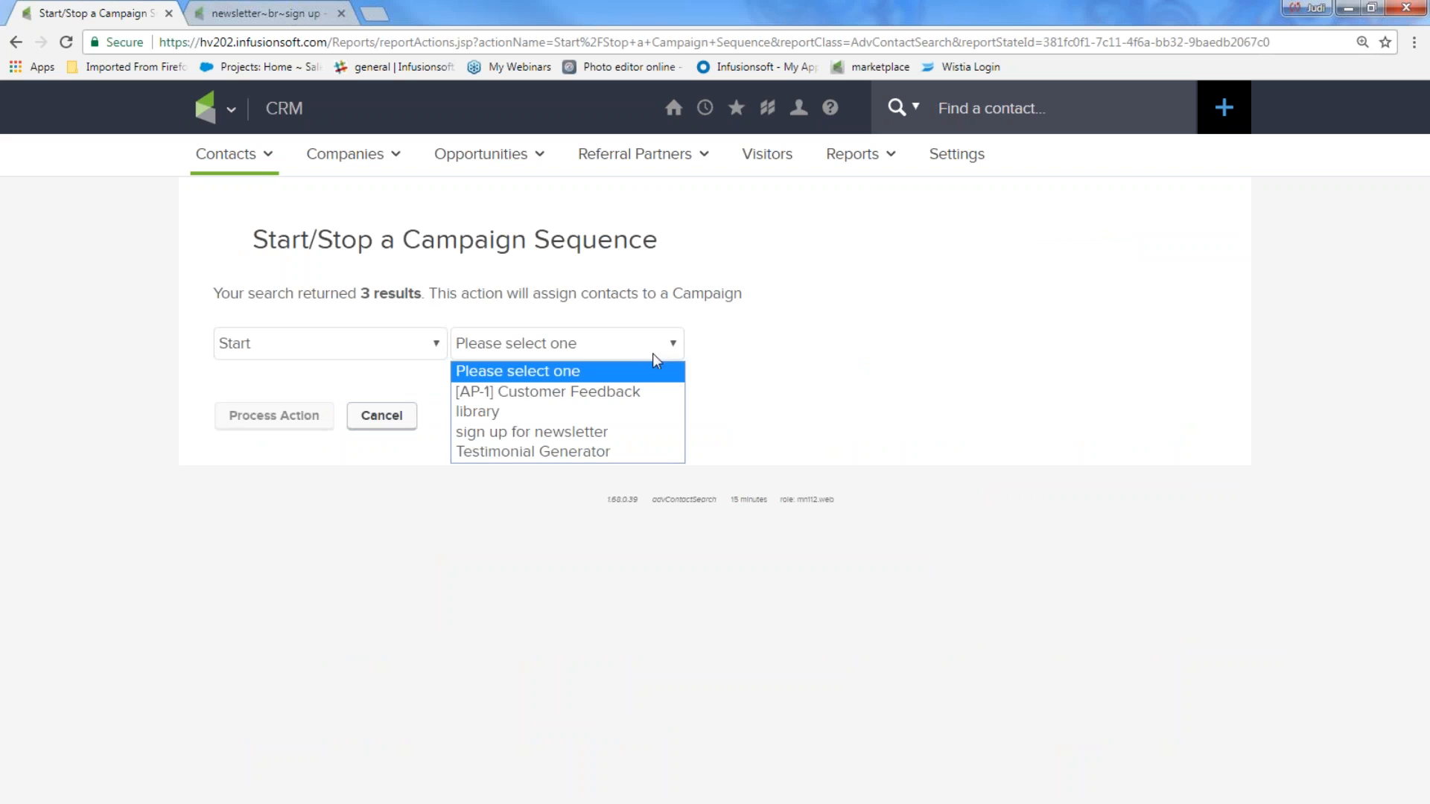
click(633, 433)
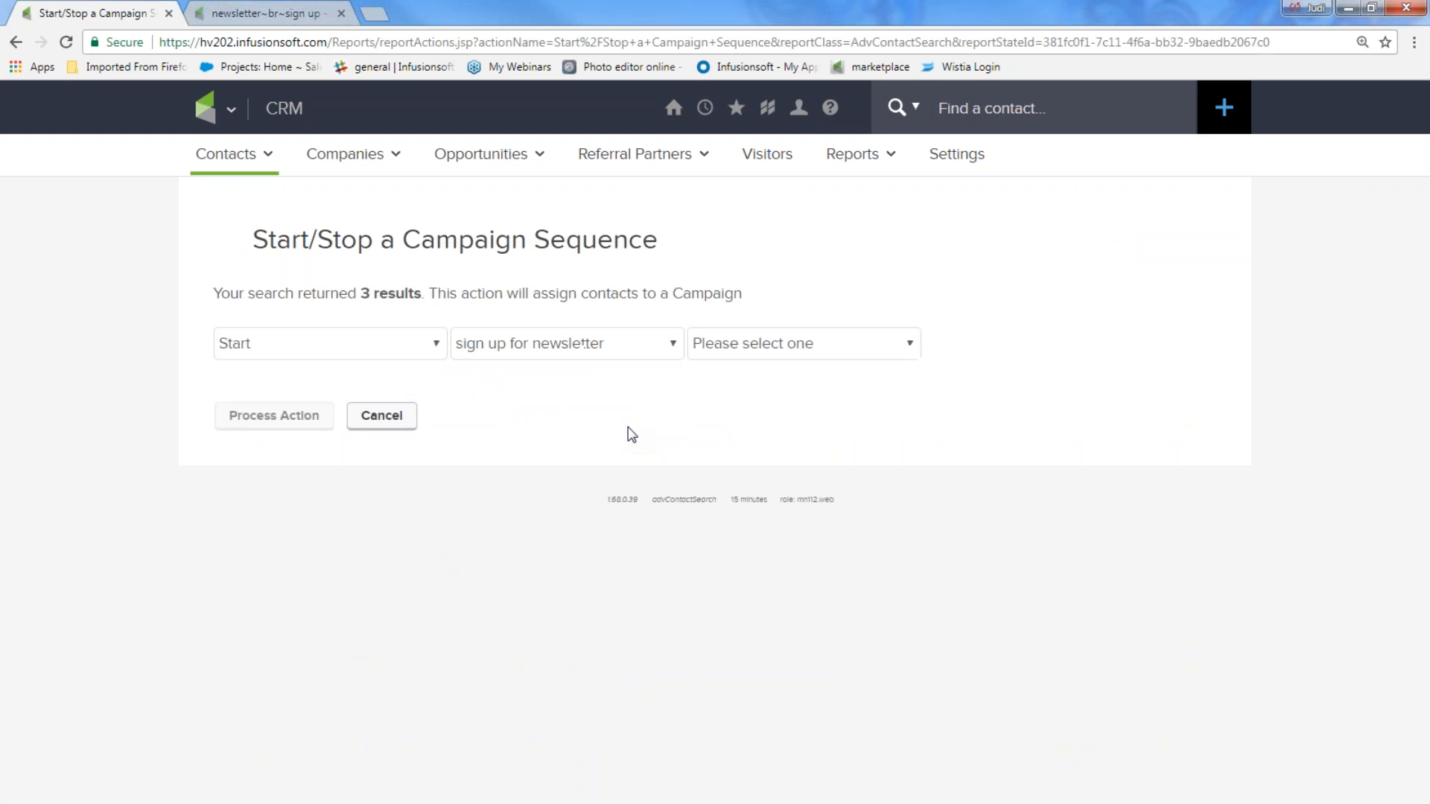
click(741, 350)
click(756, 395)
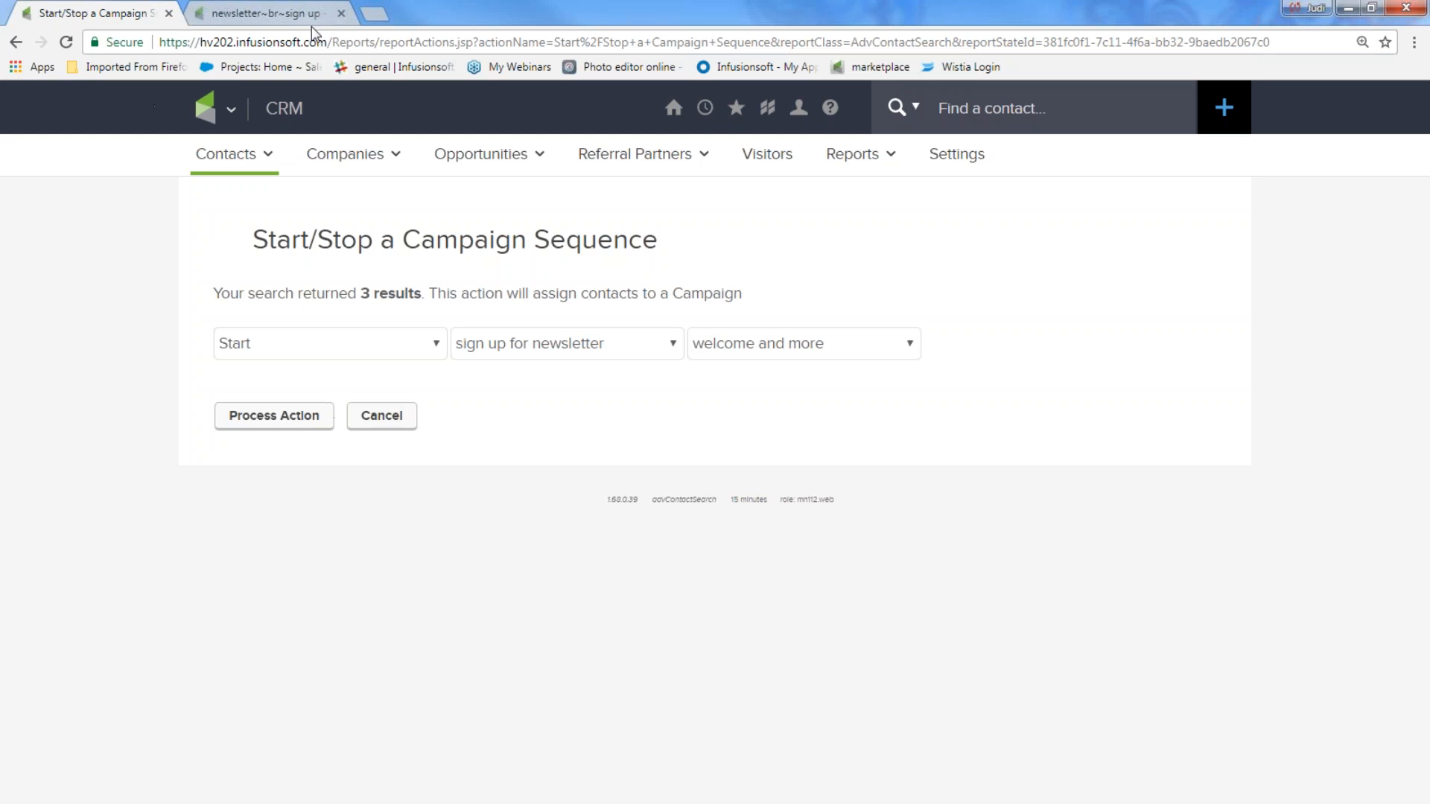
click(373, 15)
Step: Search for chrisbeatcancer and open the Chris Beat Cancer website
text(c)
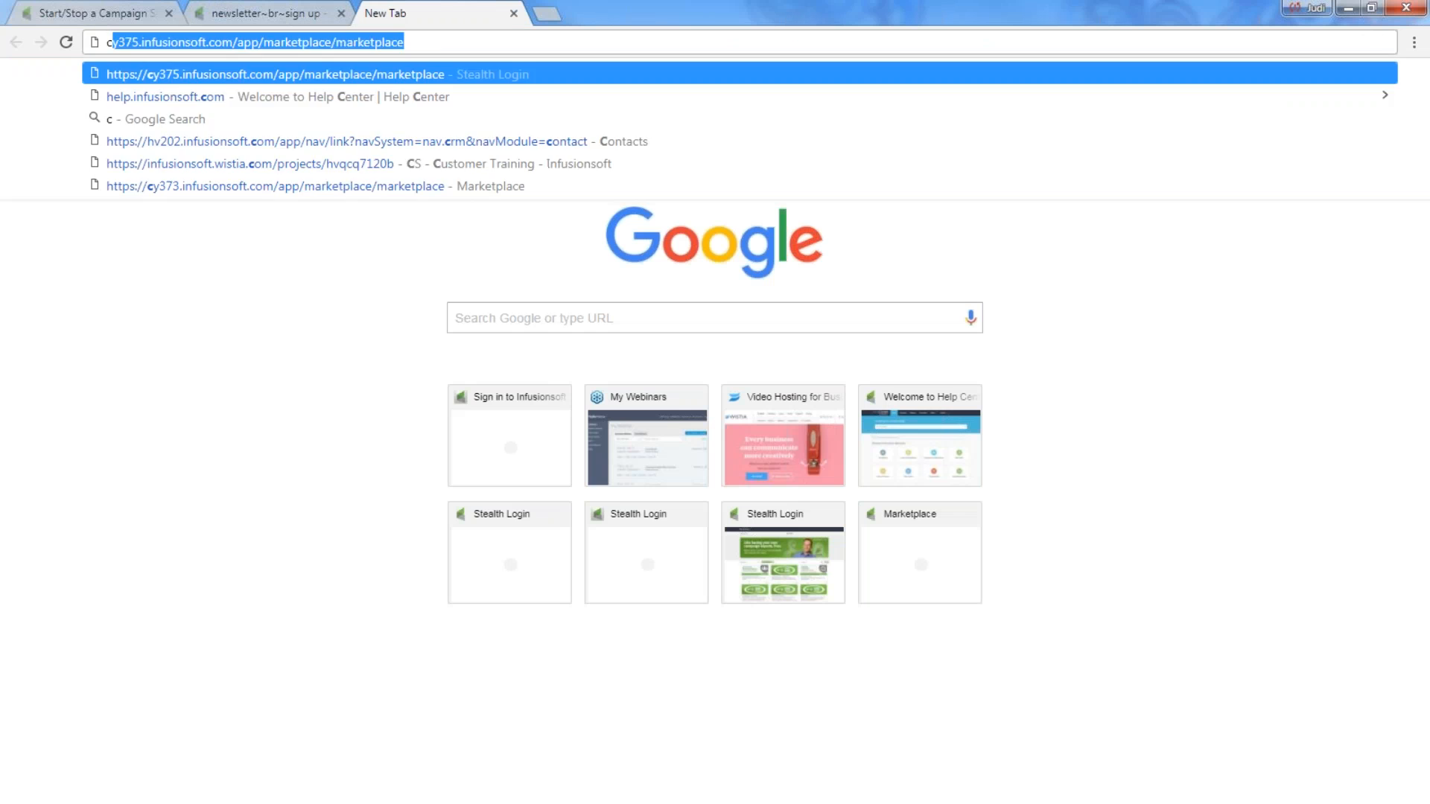
text(hrisbeatcancer)
key(Return)
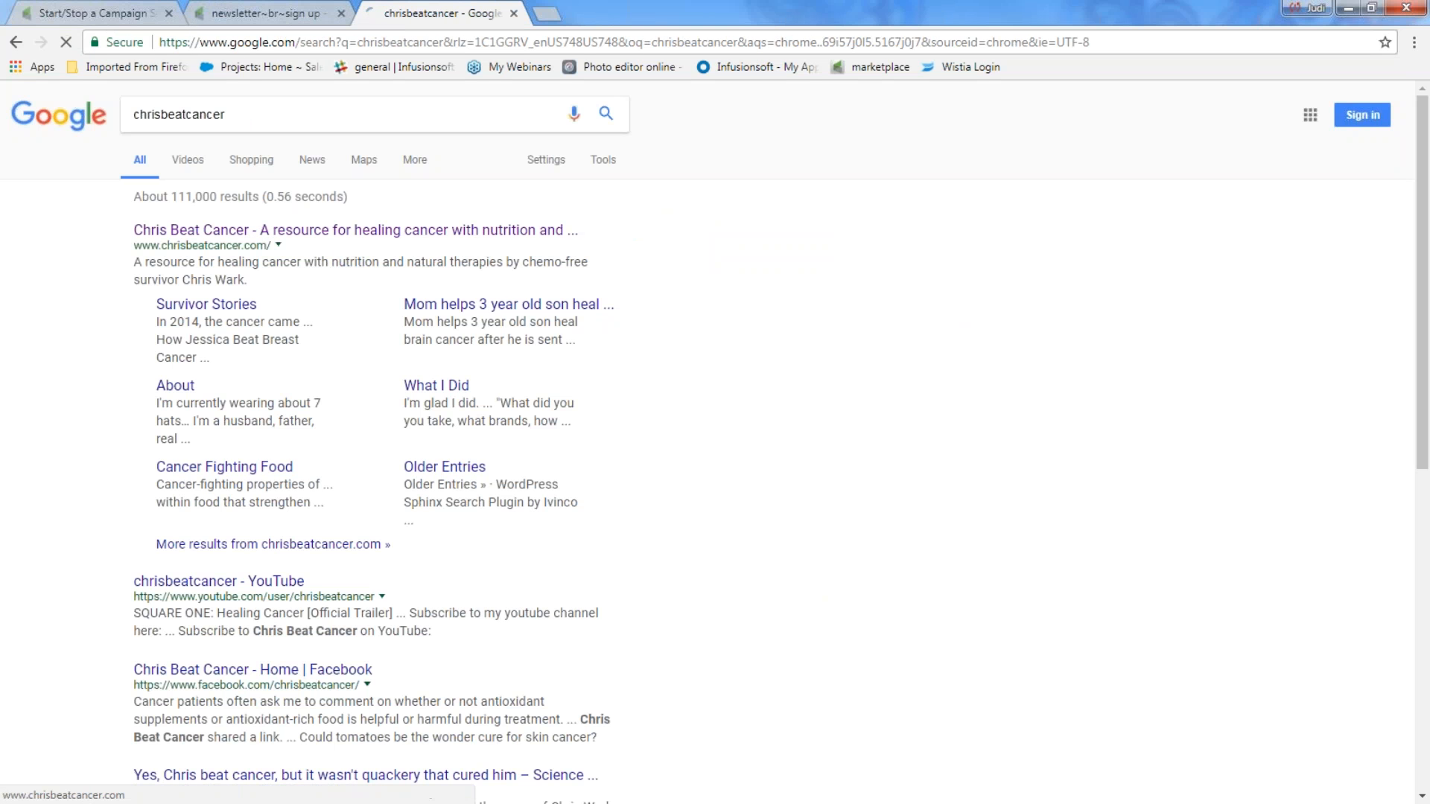
click(216, 230)
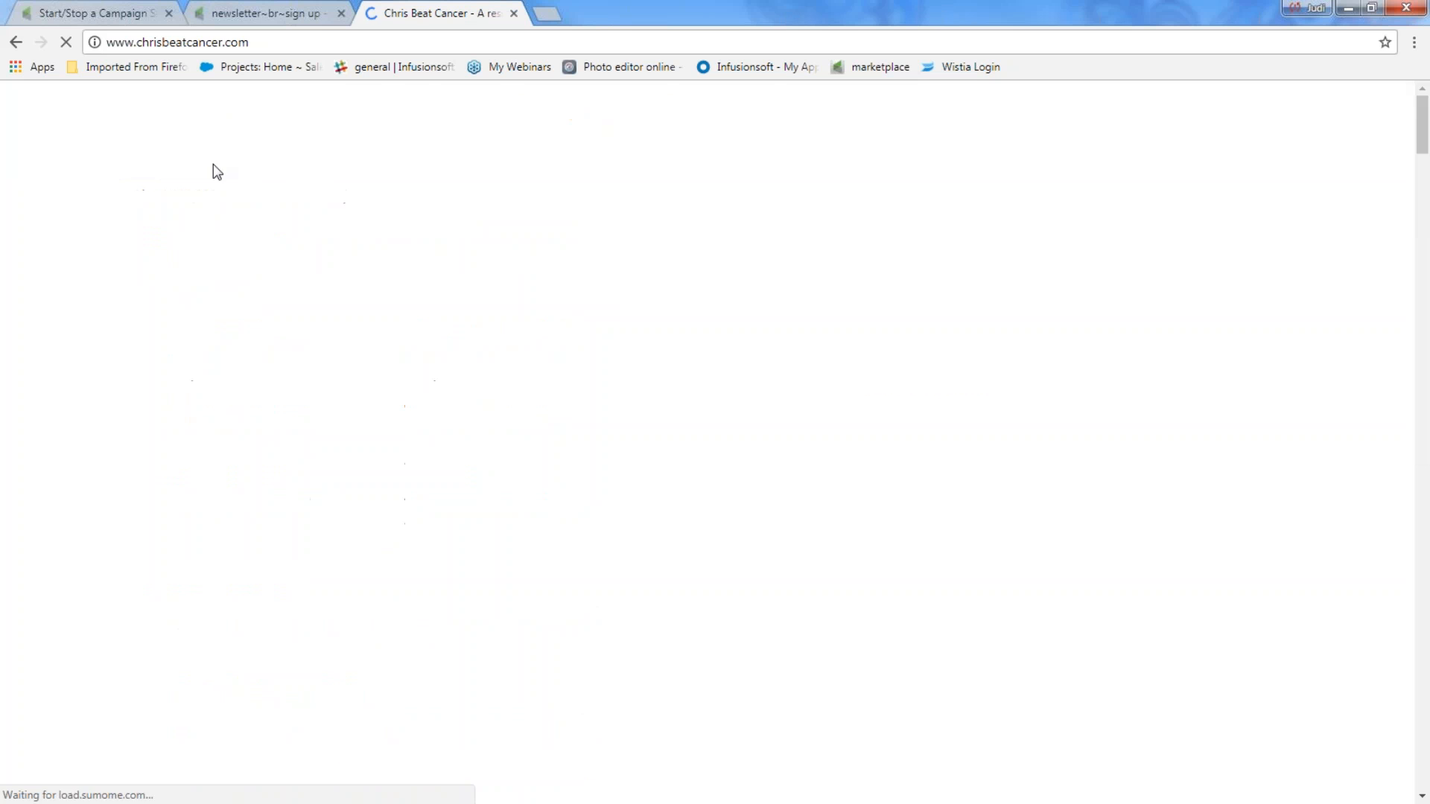
Step: Scroll the site until its newsletter signup popup appears, then minimize Chrome
scroll(194, 275, down, 5)
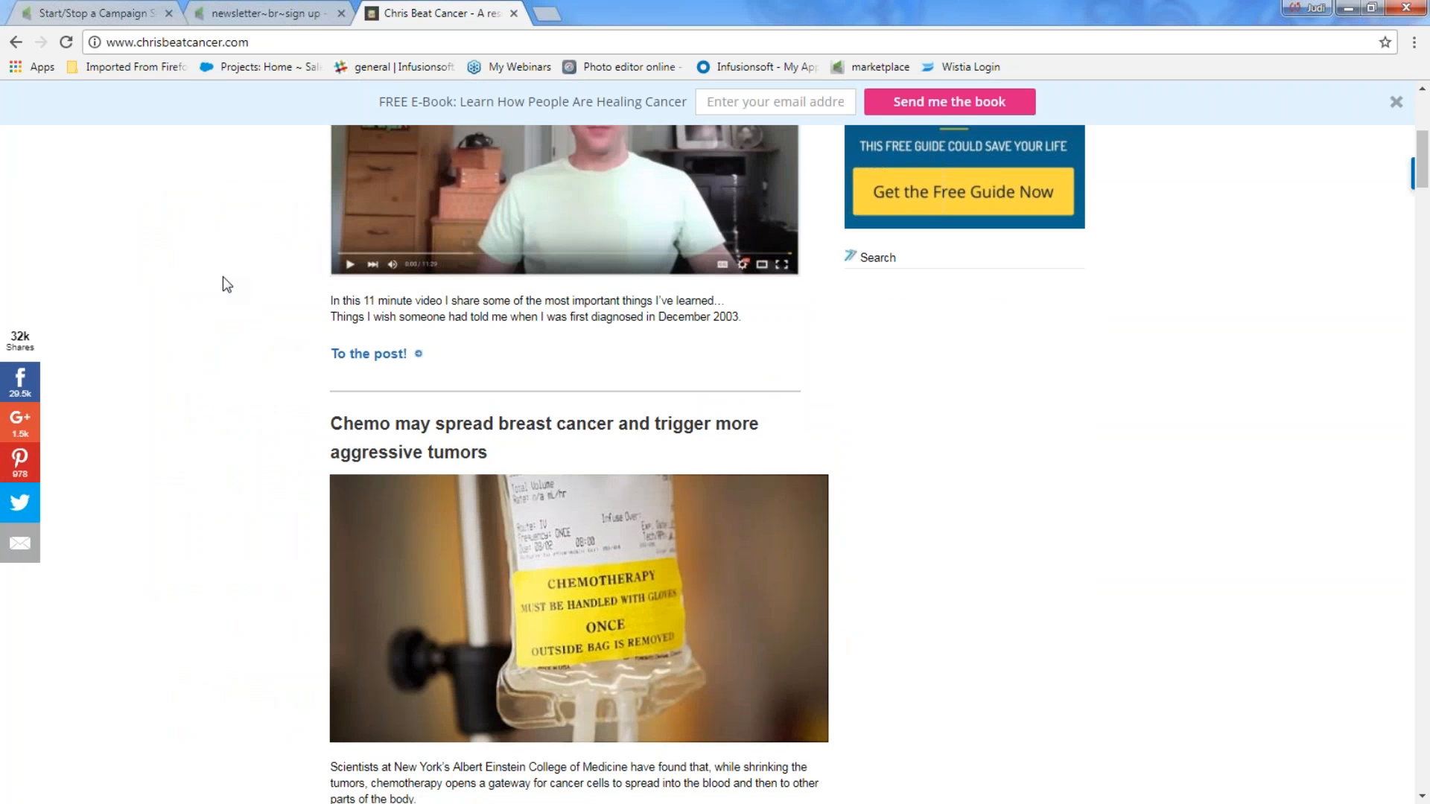
scroll(223, 278, down, 2)
scroll(223, 278, up, 8)
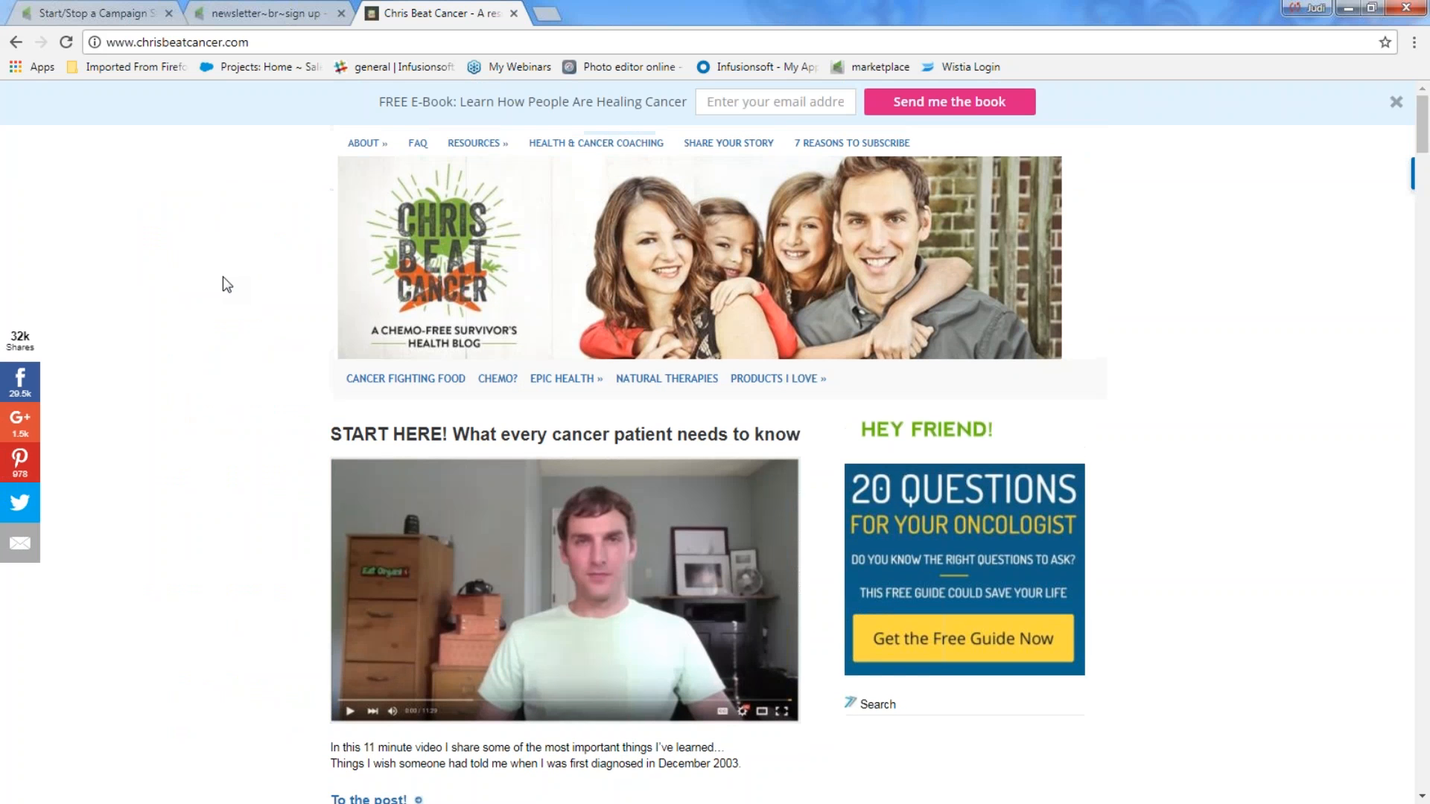
scroll(980, 482, down, 7)
scroll(1003, 488, down, 5)
scroll(1002, 488, up, 3)
scroll(1002, 488, up, 6)
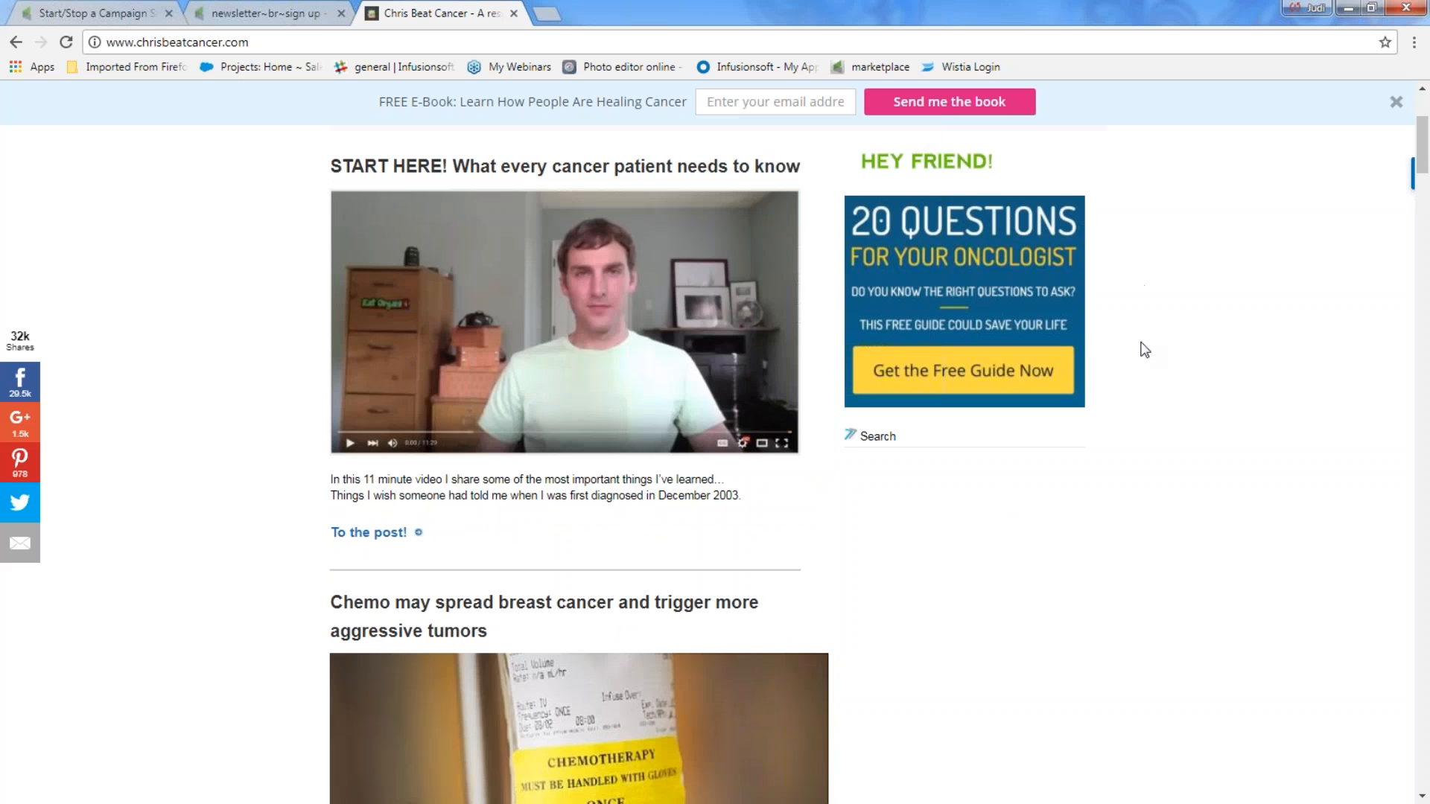
scroll(931, 343, up, 4)
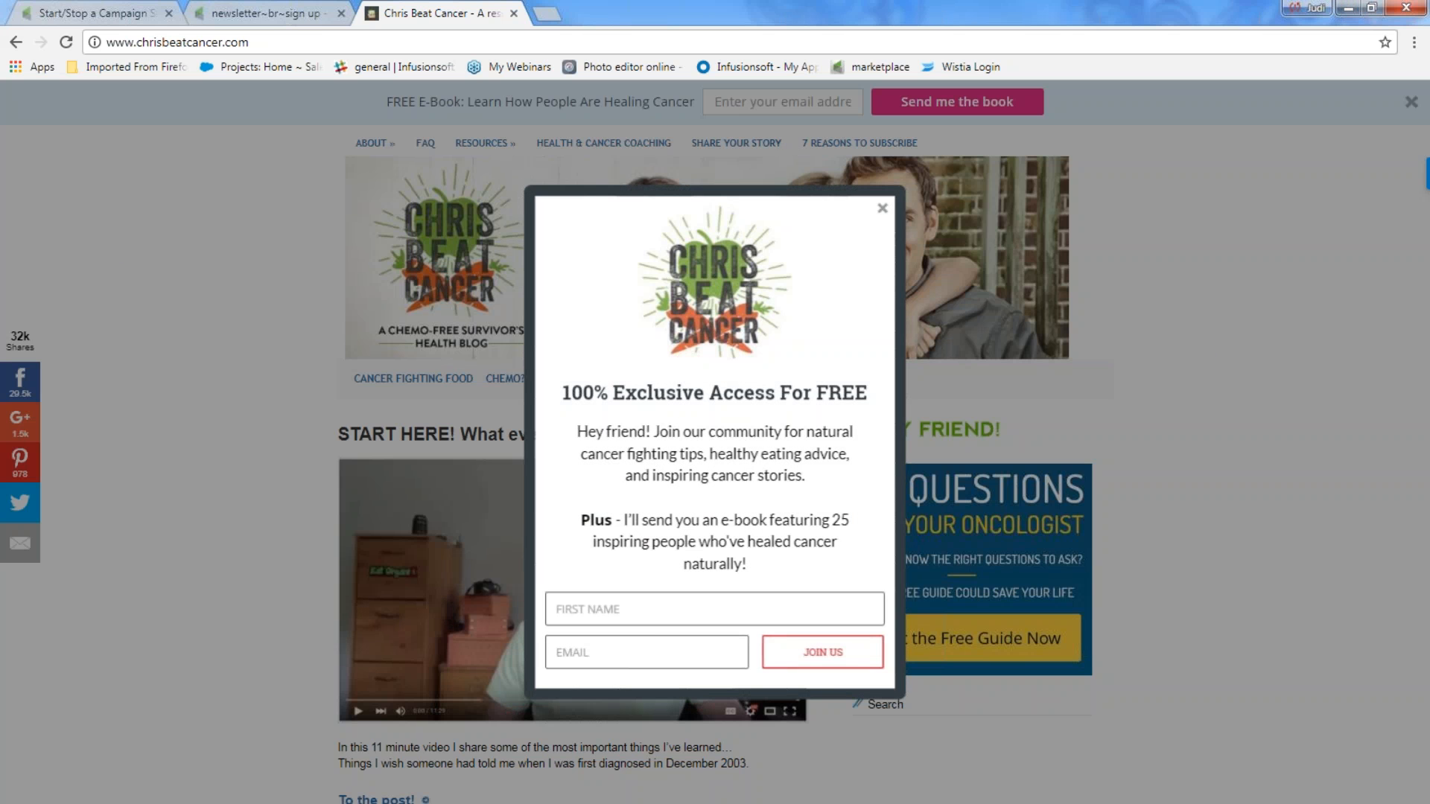
click(1348, 9)
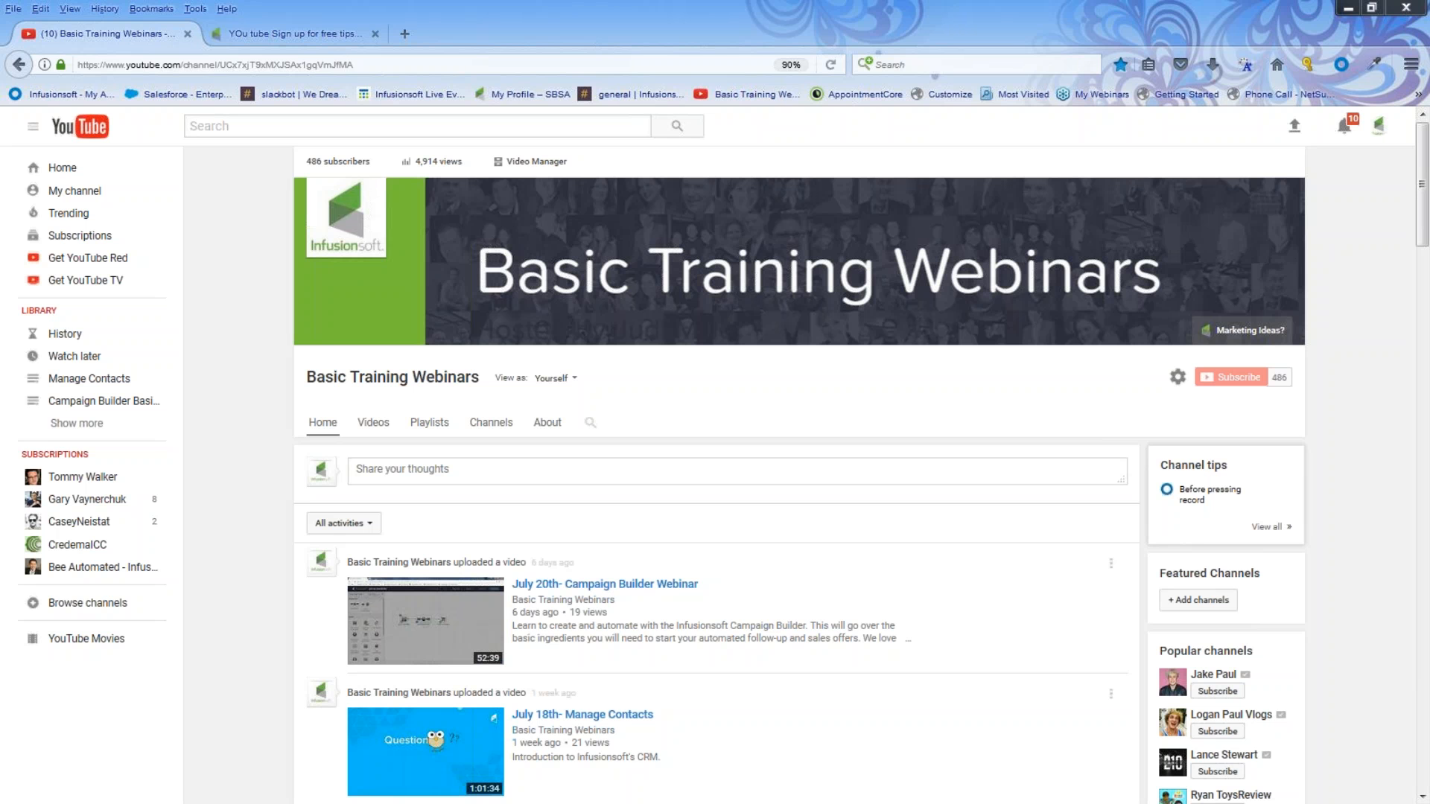
Step: Show the 'chris opt in' Snagit capture, discard it, and bring up the questions slide
drag(1, 49, 617, 85)
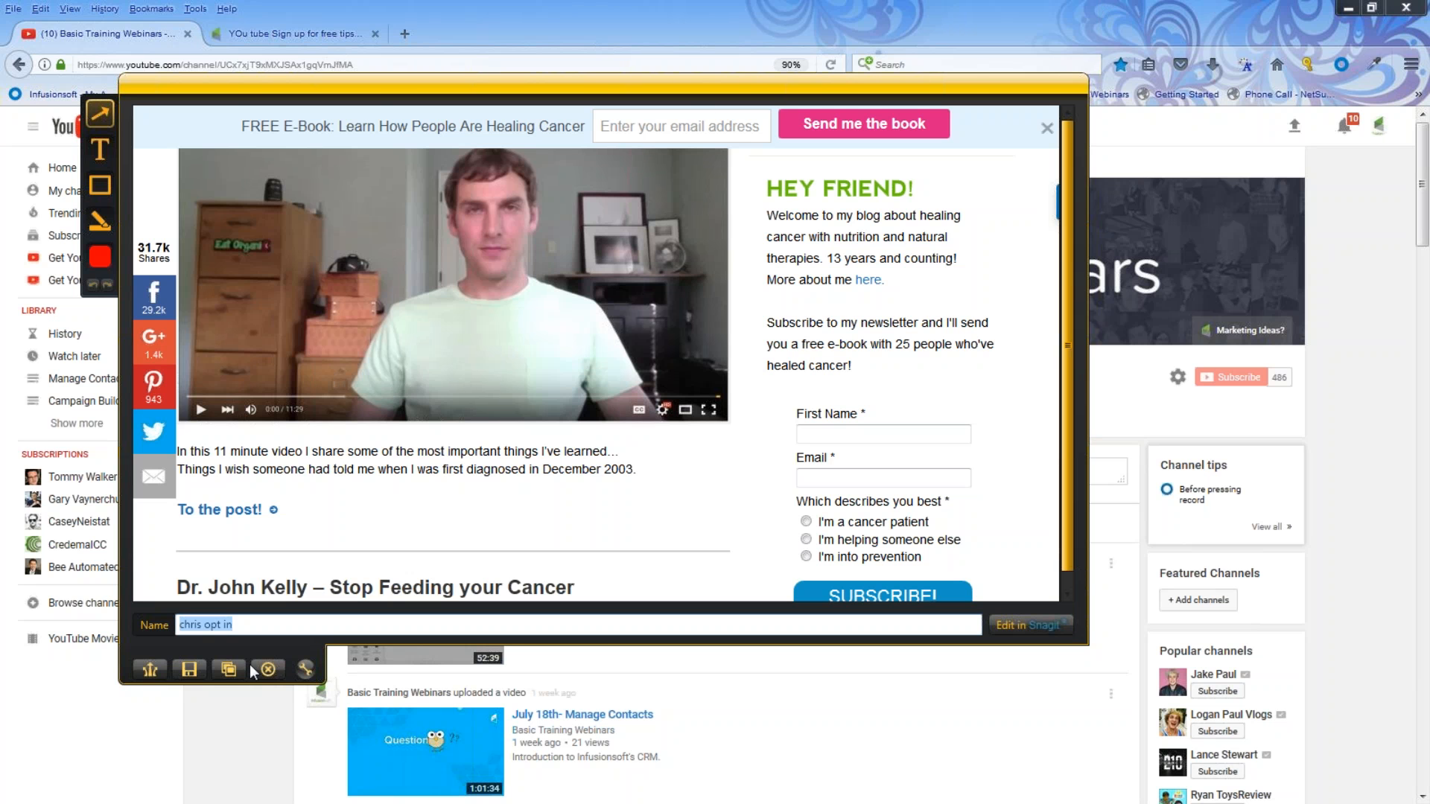
click(269, 670)
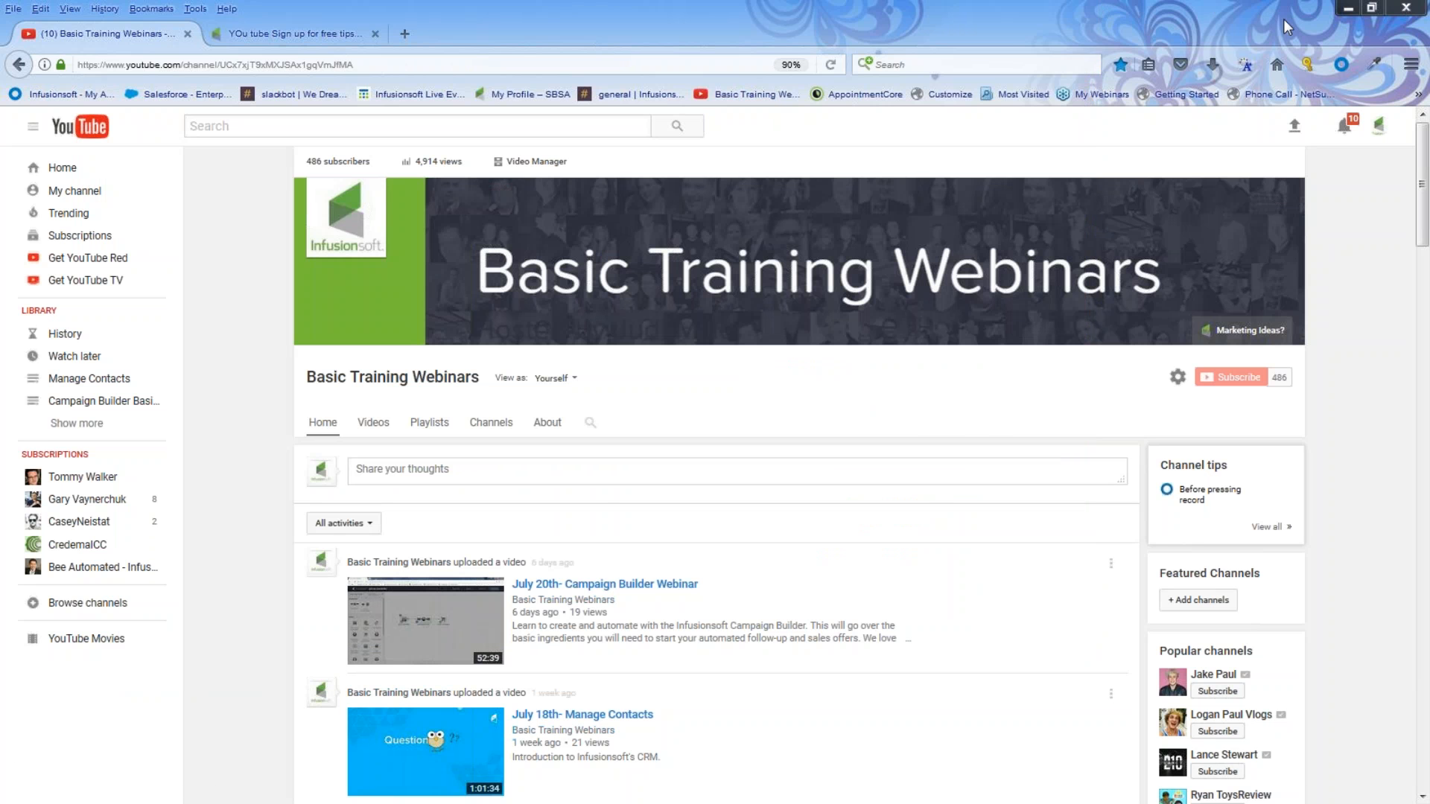
click(1349, 9)
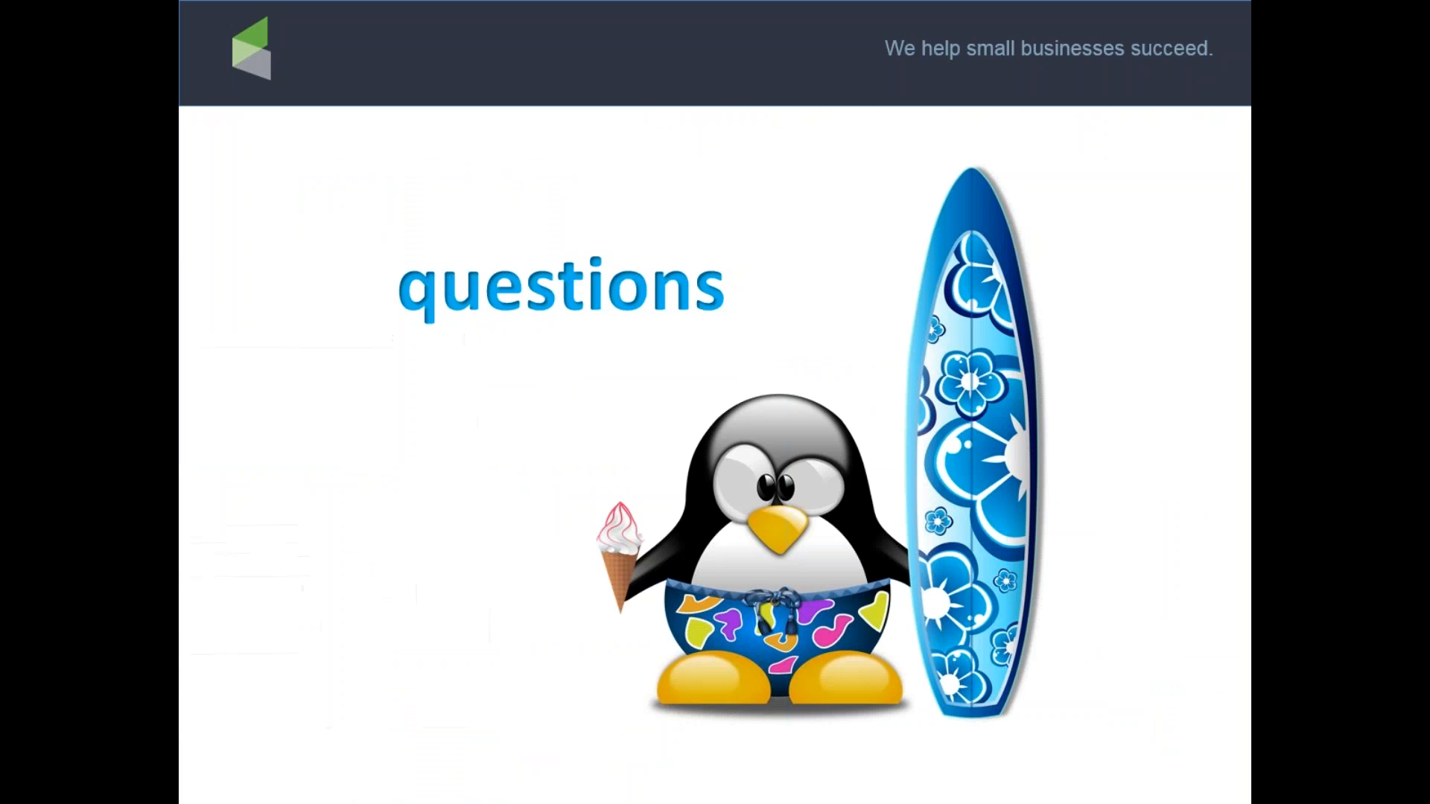